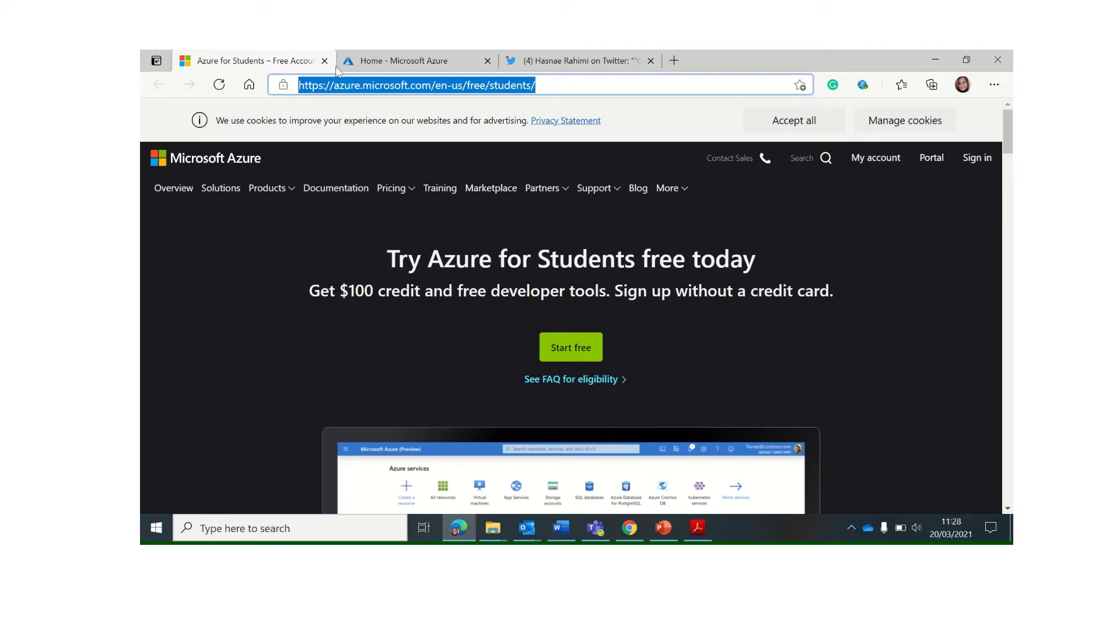
Switch to the 'Home - Microsoft Azure' browser tab to show the signed-in portal home
left_click(386, 66)
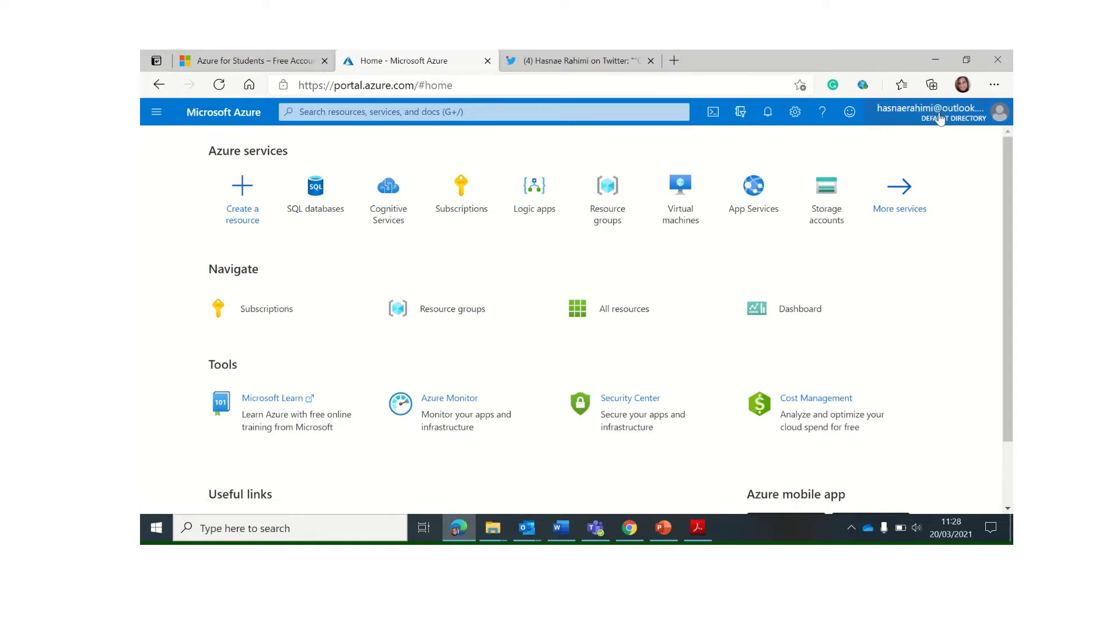
mouse_move(971, 120)
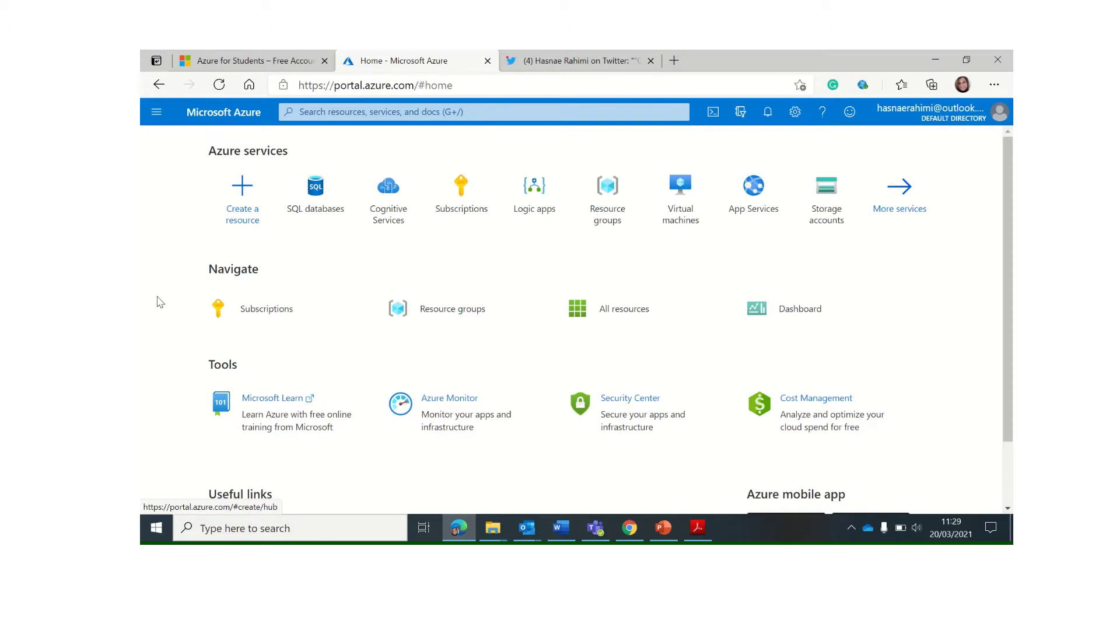
Search the Marketplace for 'logic app' and start creating a Logic App from its listing
left_click(249, 197)
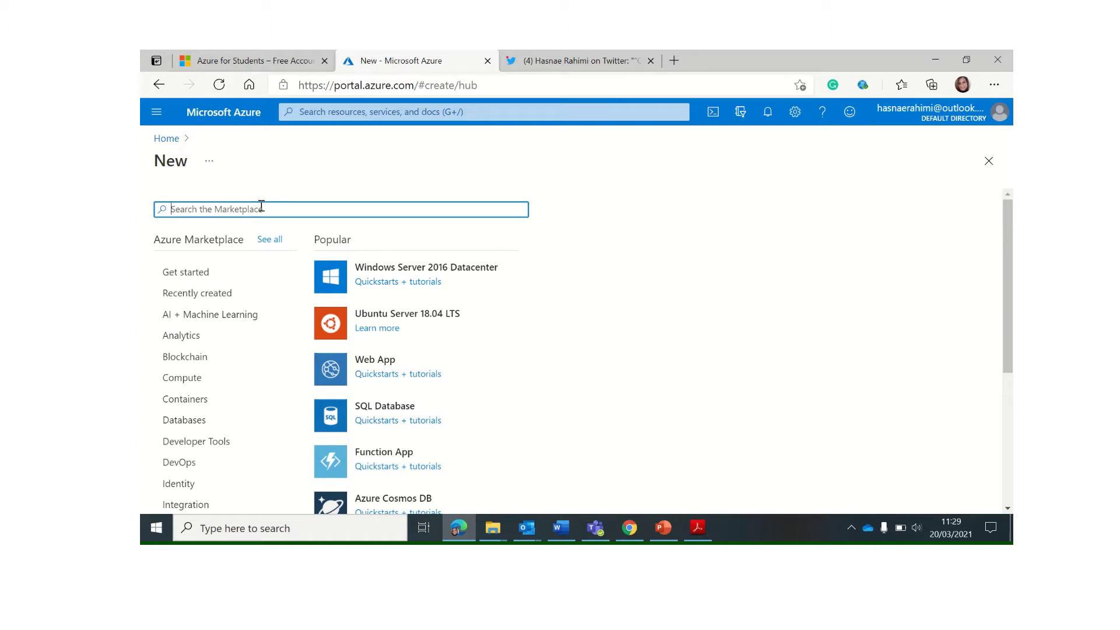
type("logic app")
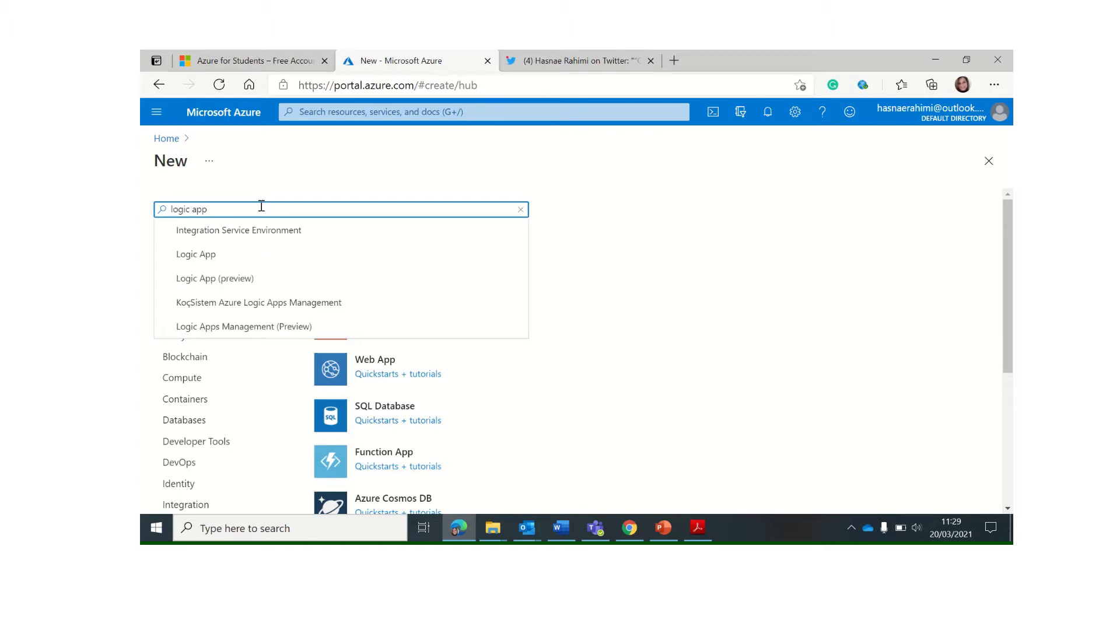
key("Return")
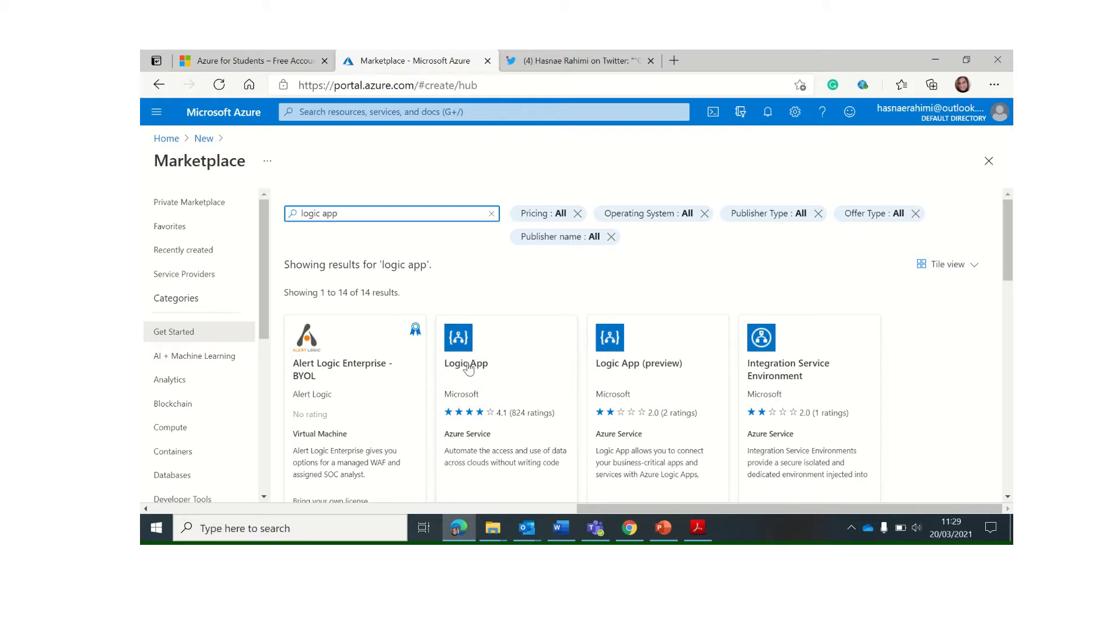
left_click(464, 353)
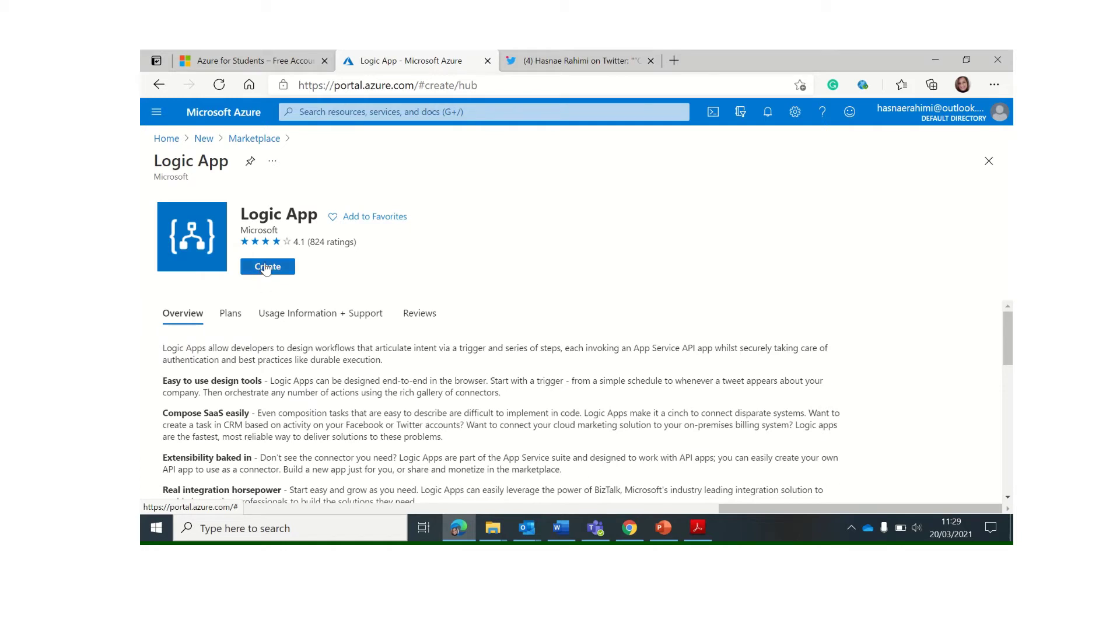
left_click(286, 269)
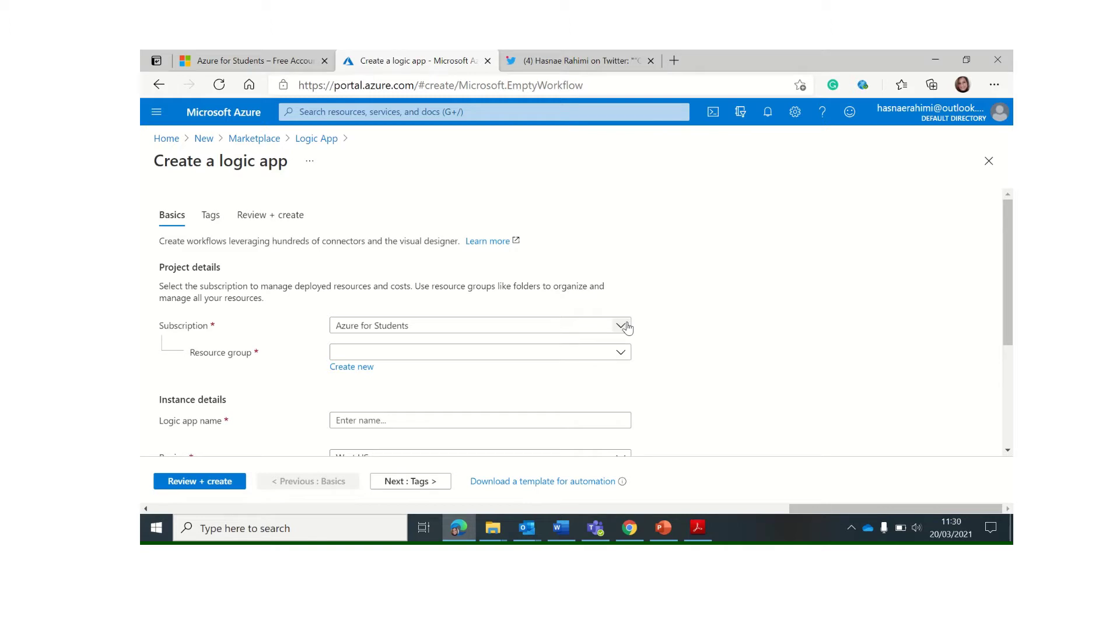
Create a new resource group named RSgroupTest for the logic app
left_click(622, 353)
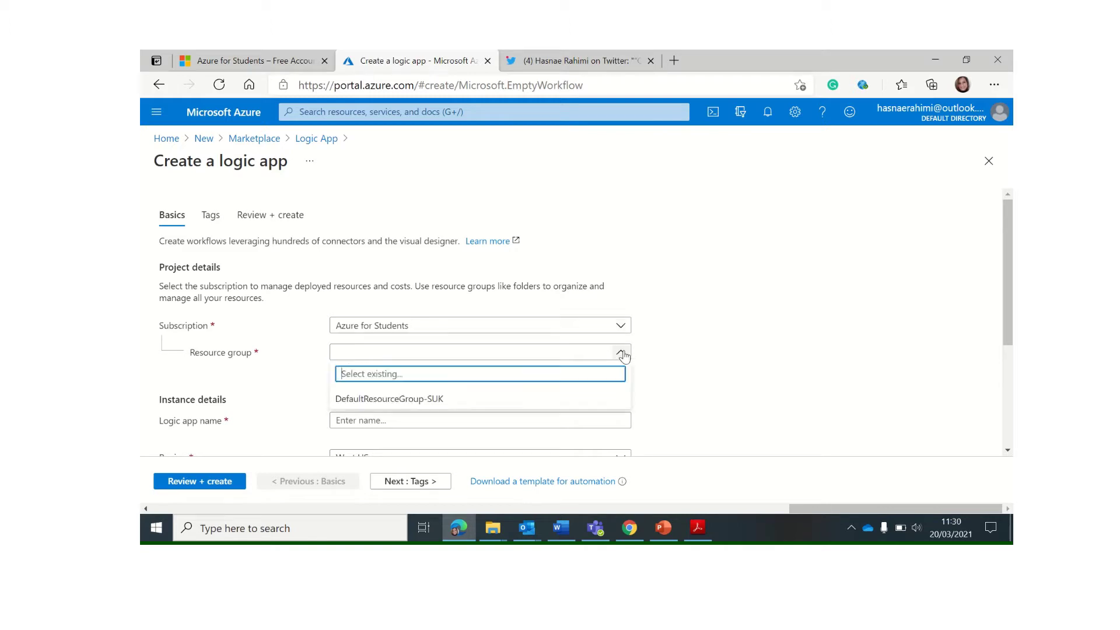
left_click(273, 365)
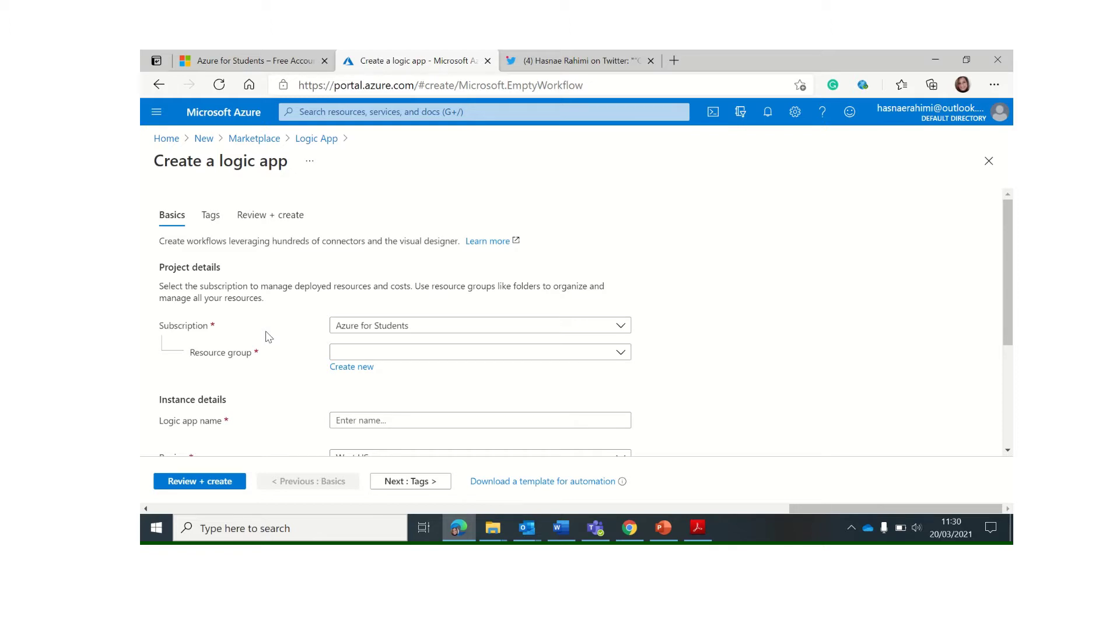
left_click(347, 368)
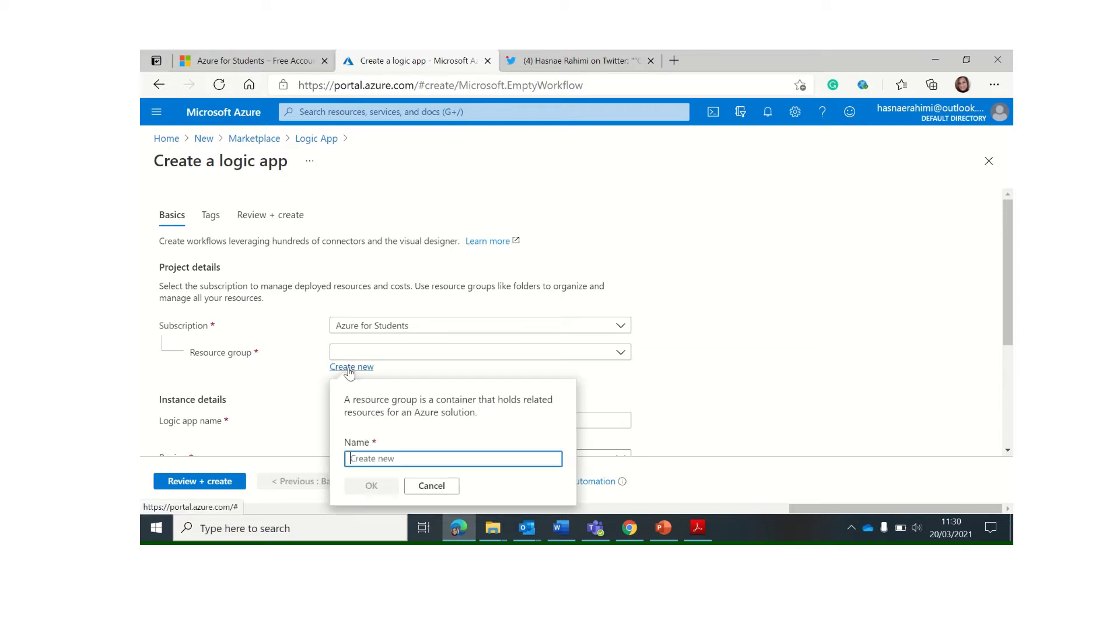
left_click(414, 458)
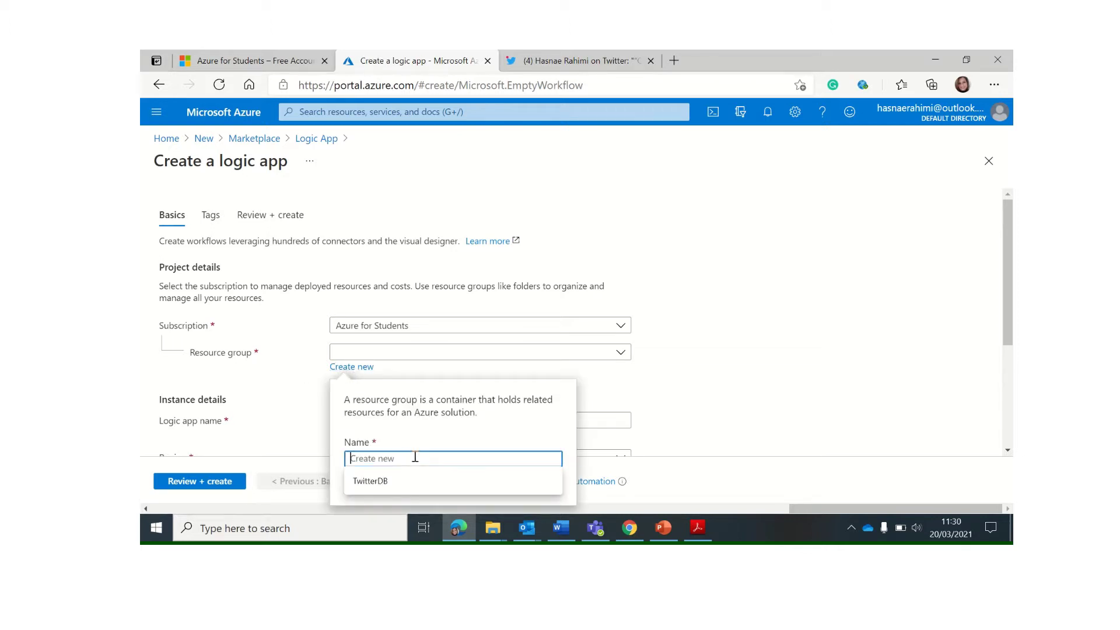
type("RS")
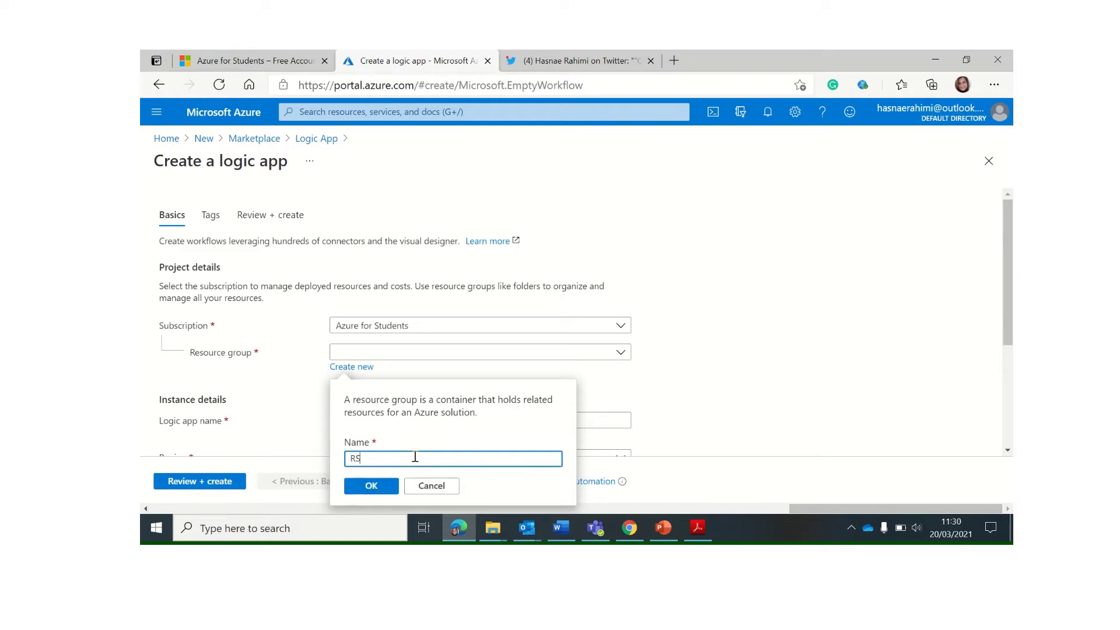
type("groupTest")
left_click(373, 483)
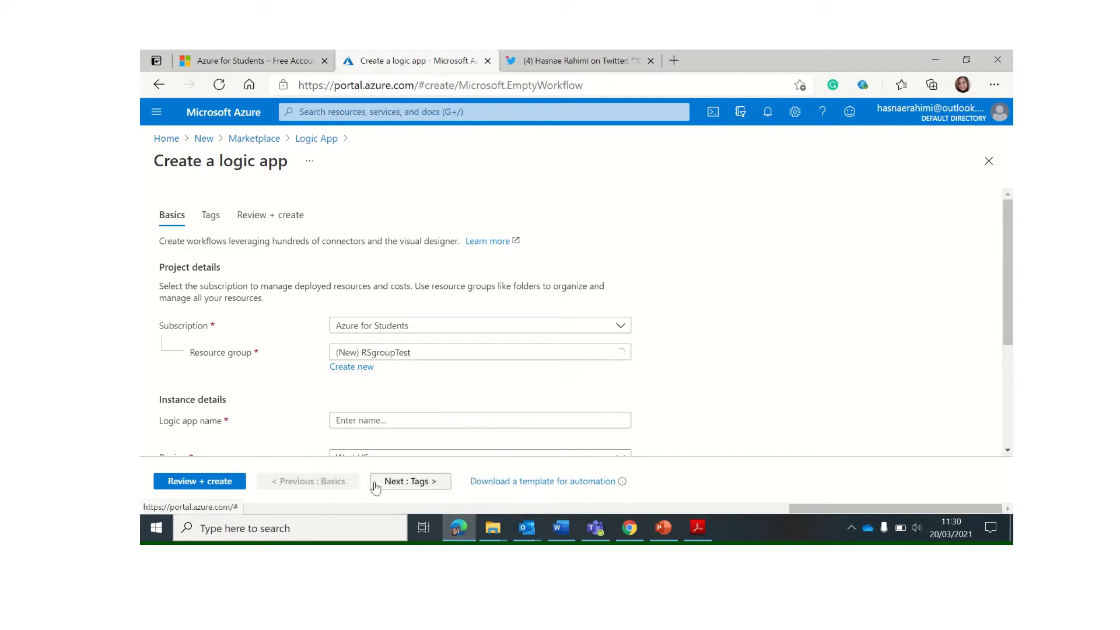
Name the logic app twitterApp, set the region to UK South, and go to Review + create
scroll(409, 387, "down", 3)
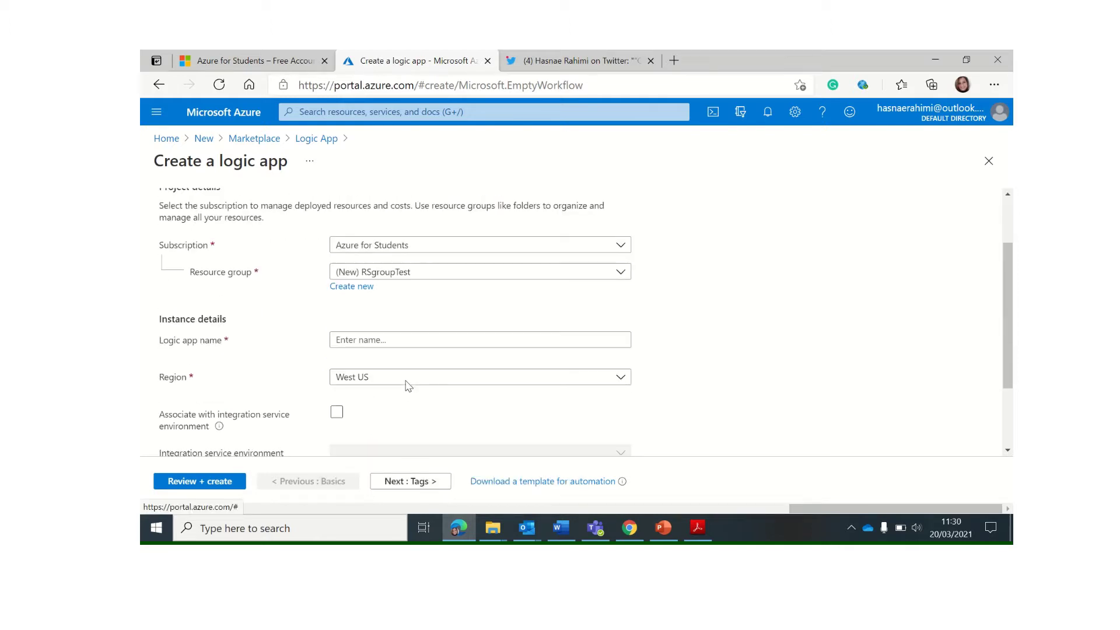
left_click(390, 260)
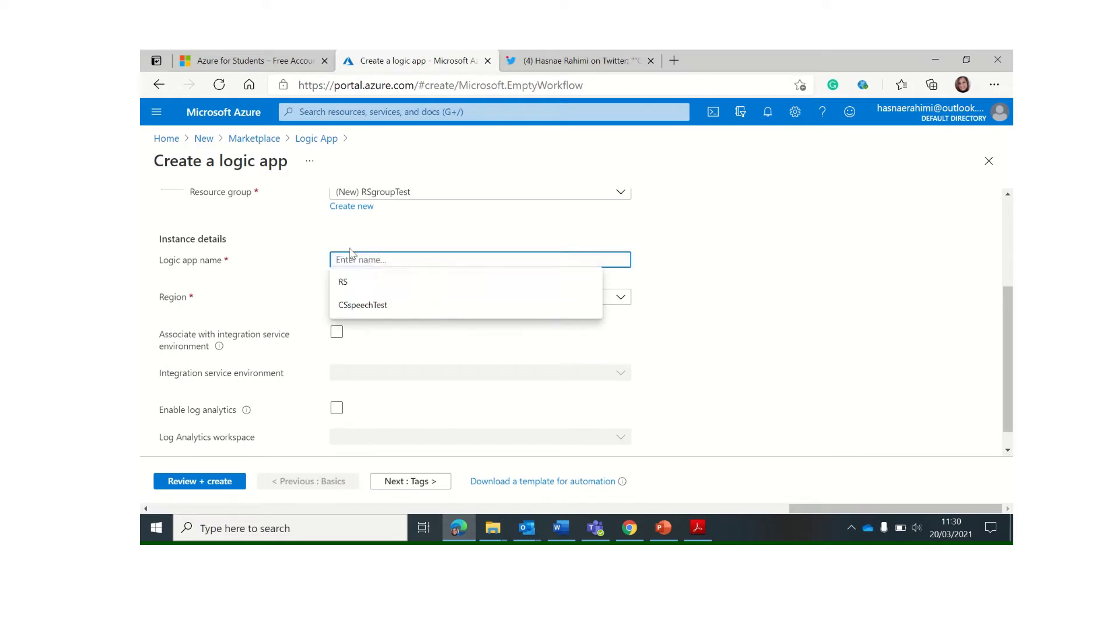
type("twitter")
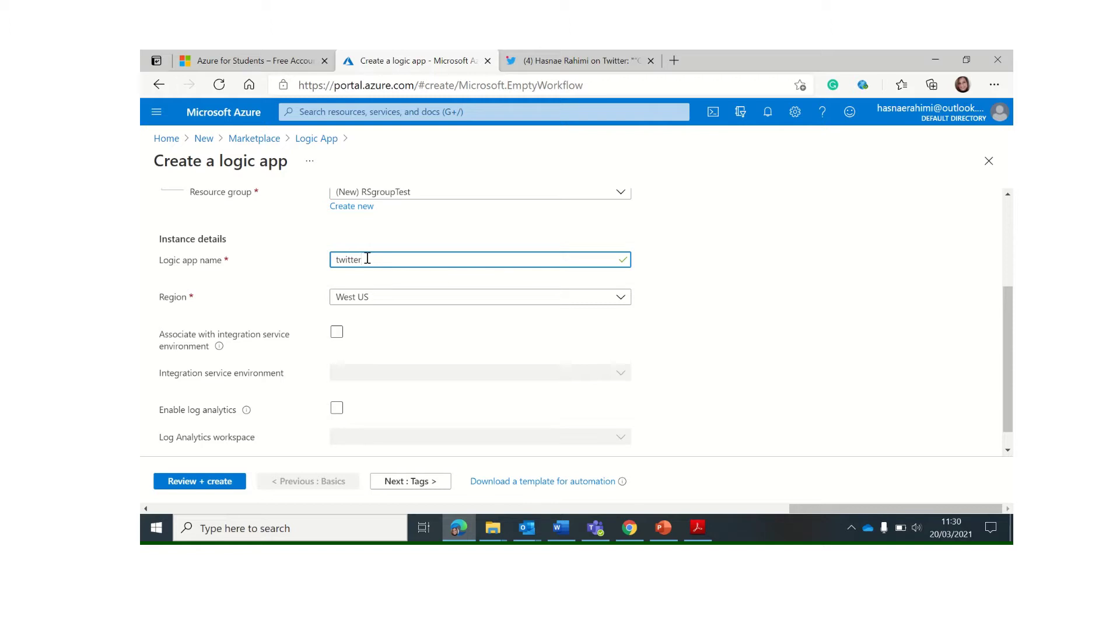
type("App")
left_click(372, 317)
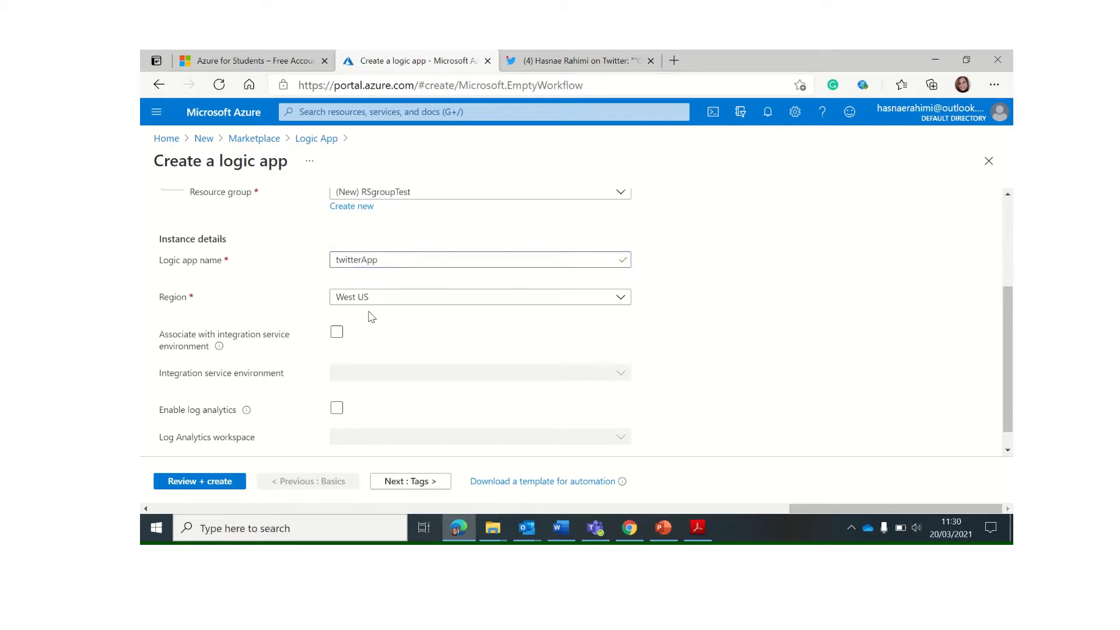
left_click(531, 299)
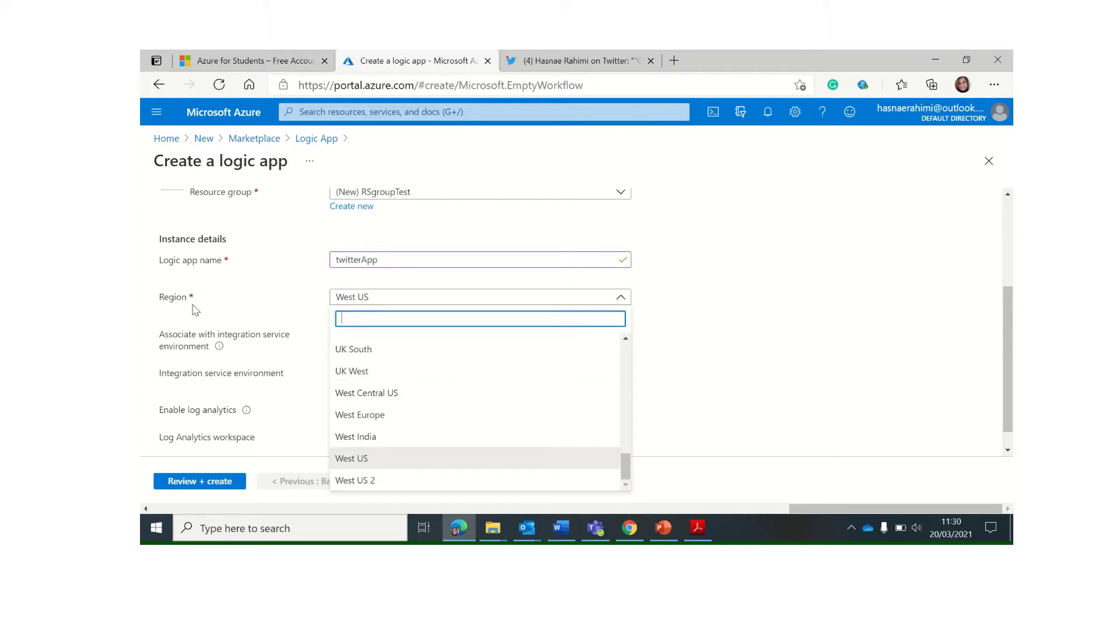
key("Escape")
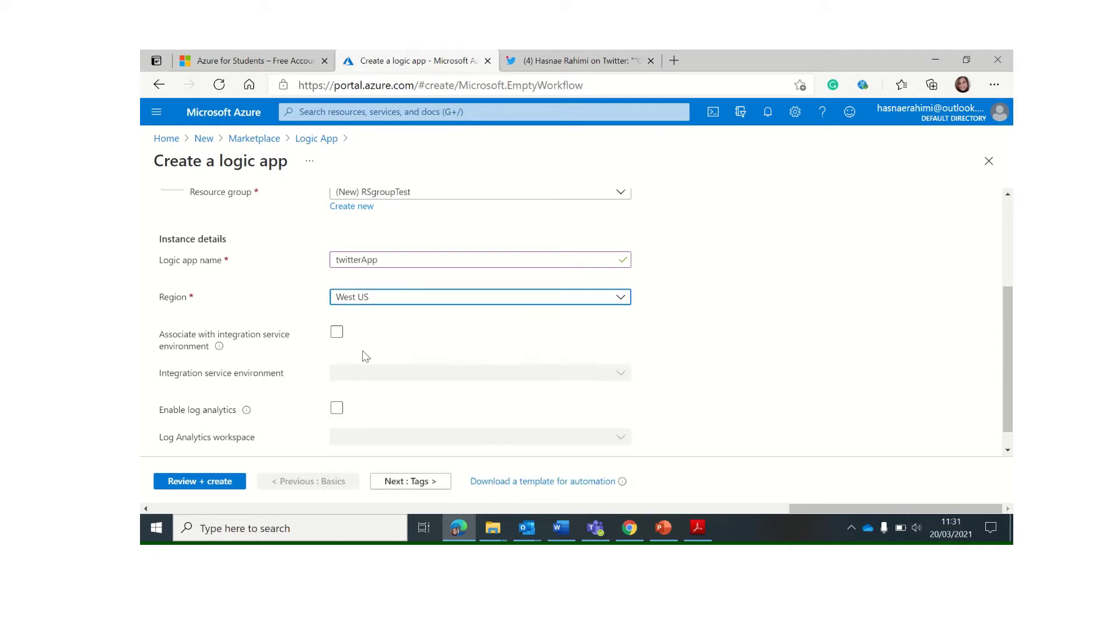
type("uk")
scroll(301, 304, "down", 1)
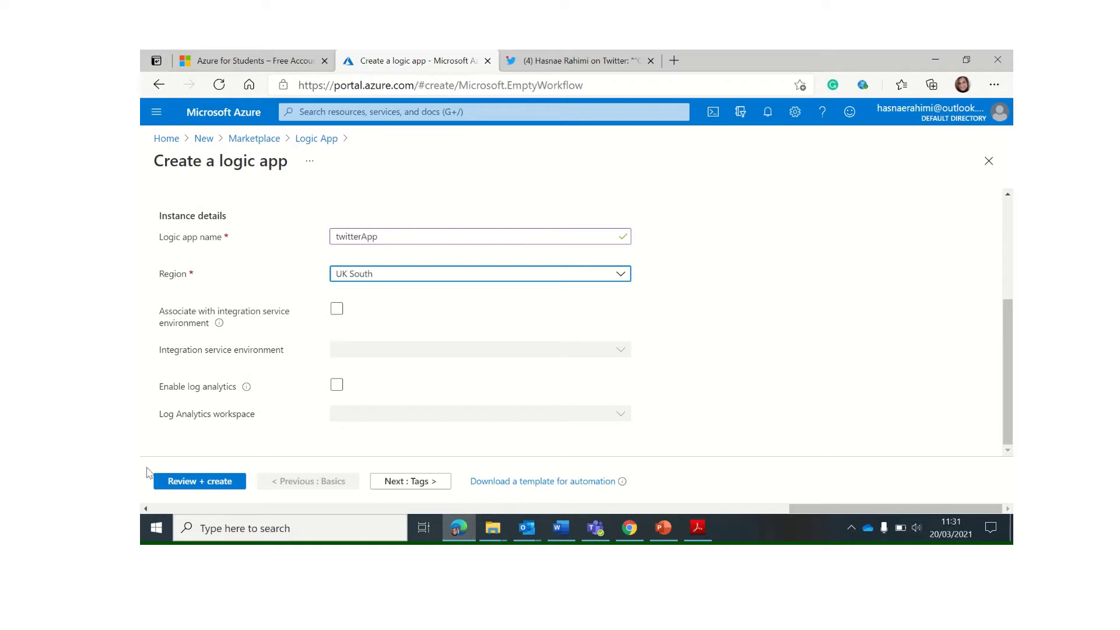
left_click(199, 486)
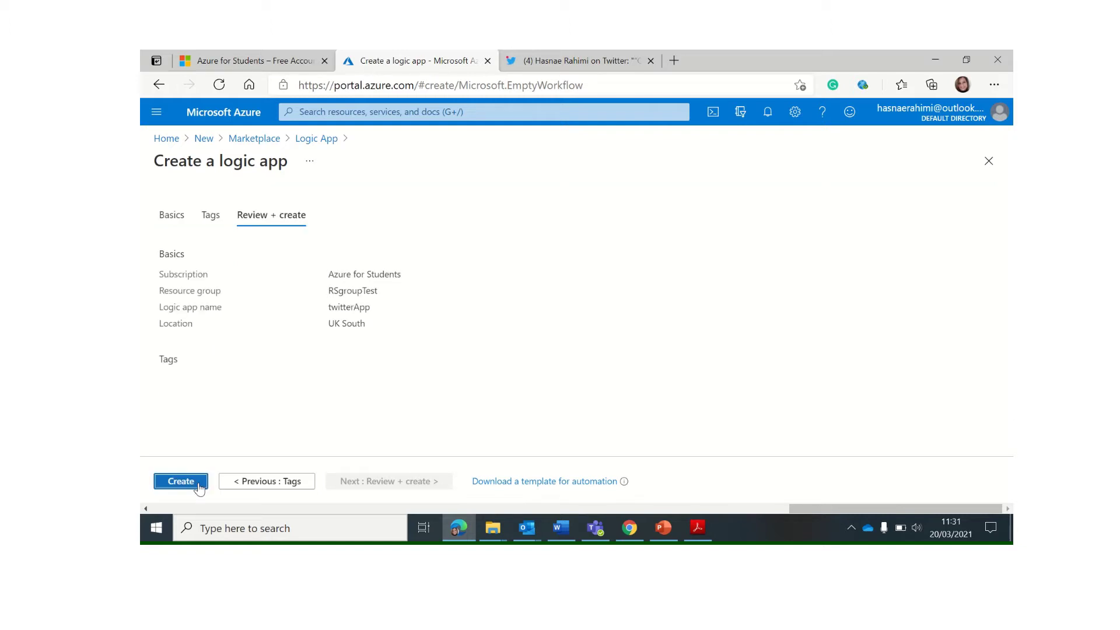
Create twitterApp, go to the deployed resource, and scroll the designer down to its templates
left_click(199, 486)
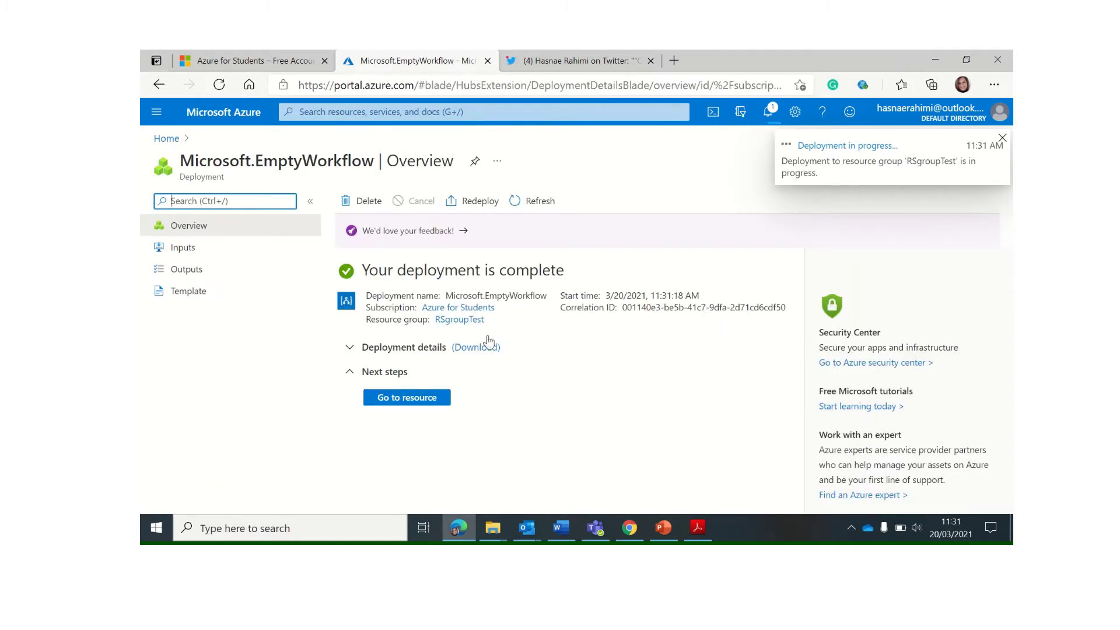
left_click(416, 402)
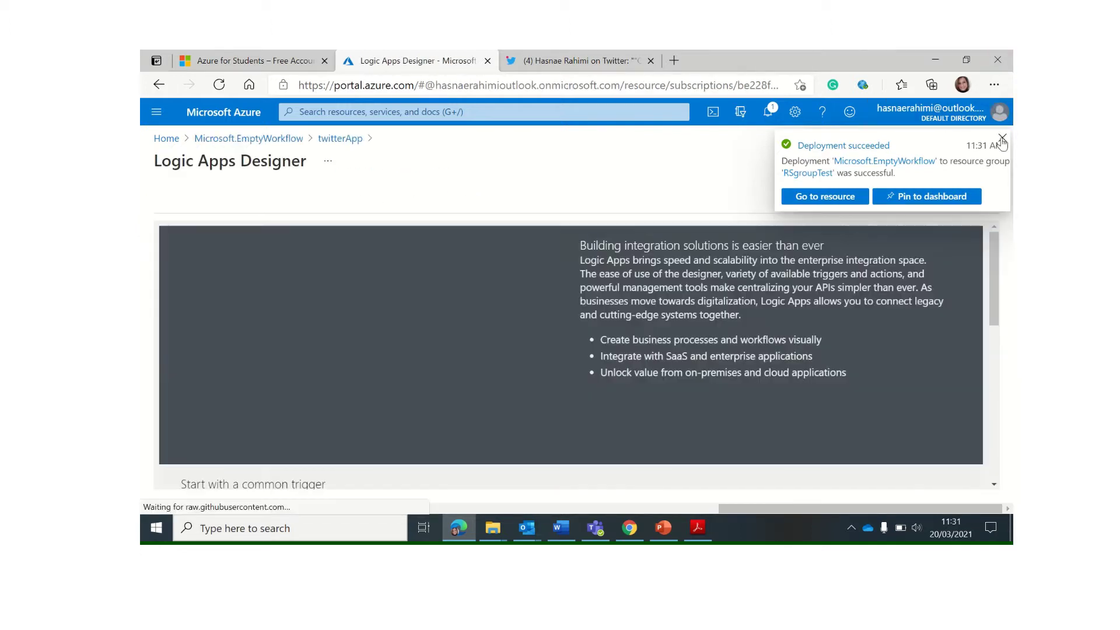
left_click(1002, 140)
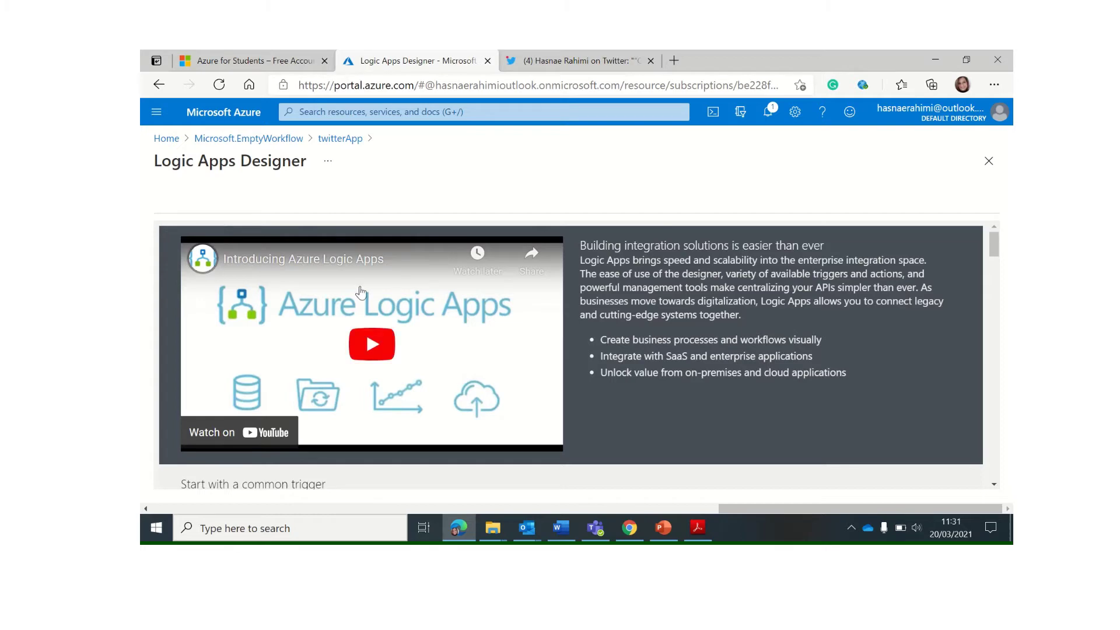
scroll(355, 295, "down", 8)
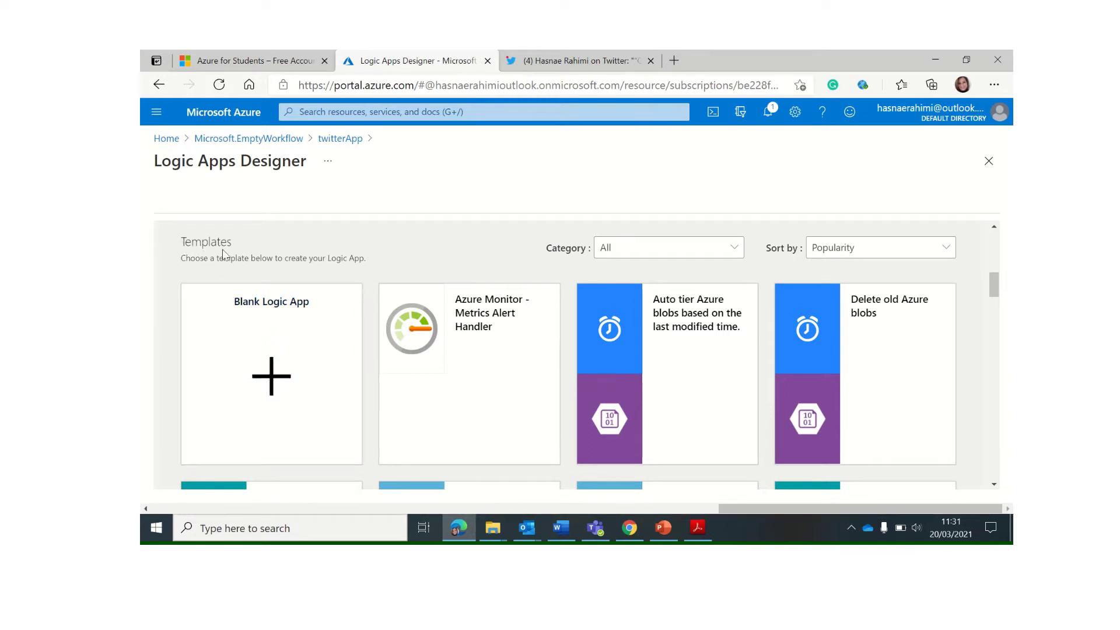
Start a blank logic app with Twitter's 'When a new tweet is posted' trigger, connection named TwitterConnection
left_click(273, 384)
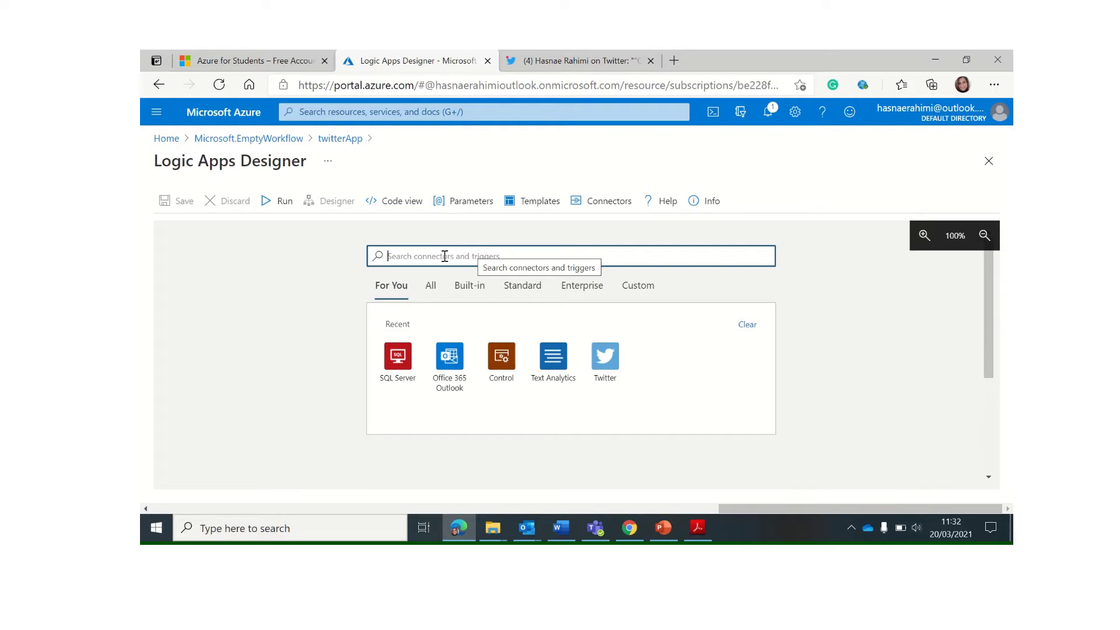
left_click(611, 363)
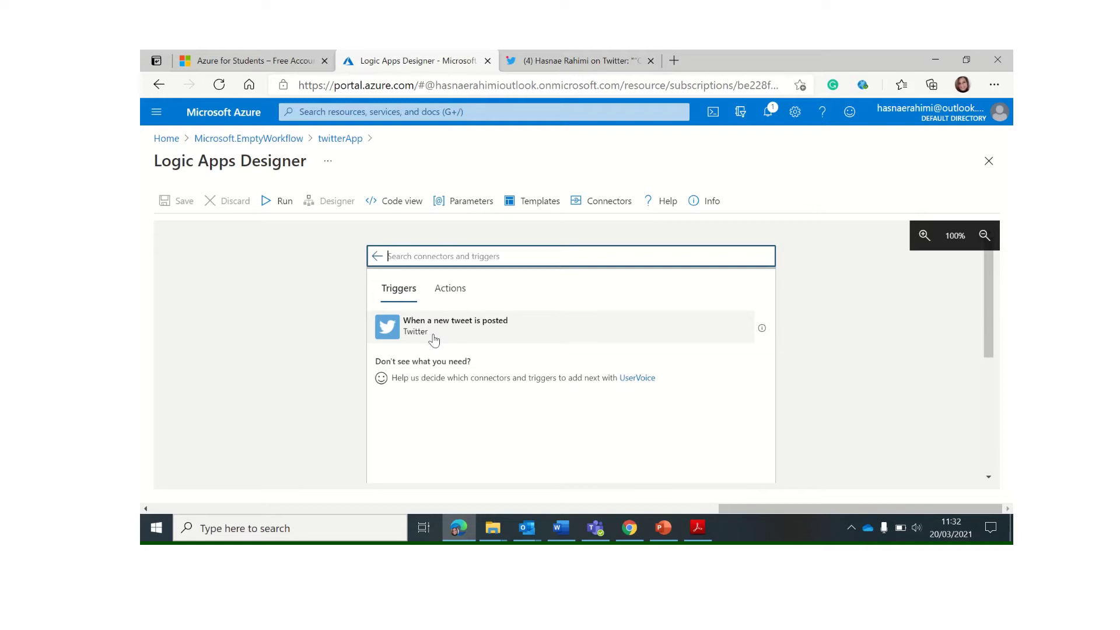
left_click(480, 333)
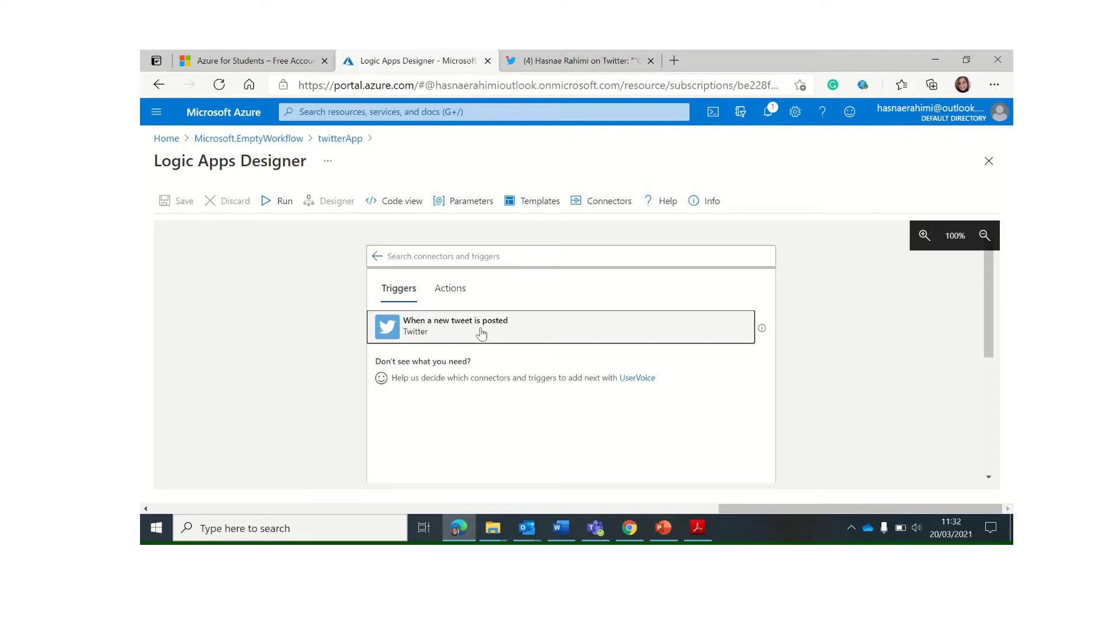
left_click(531, 289)
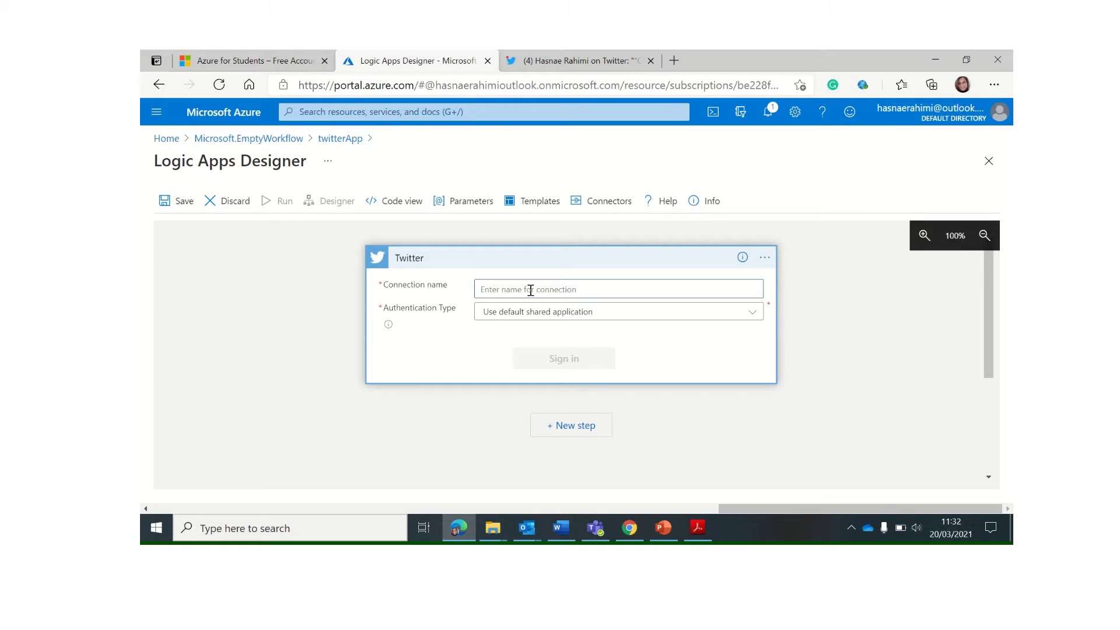
type("Tw")
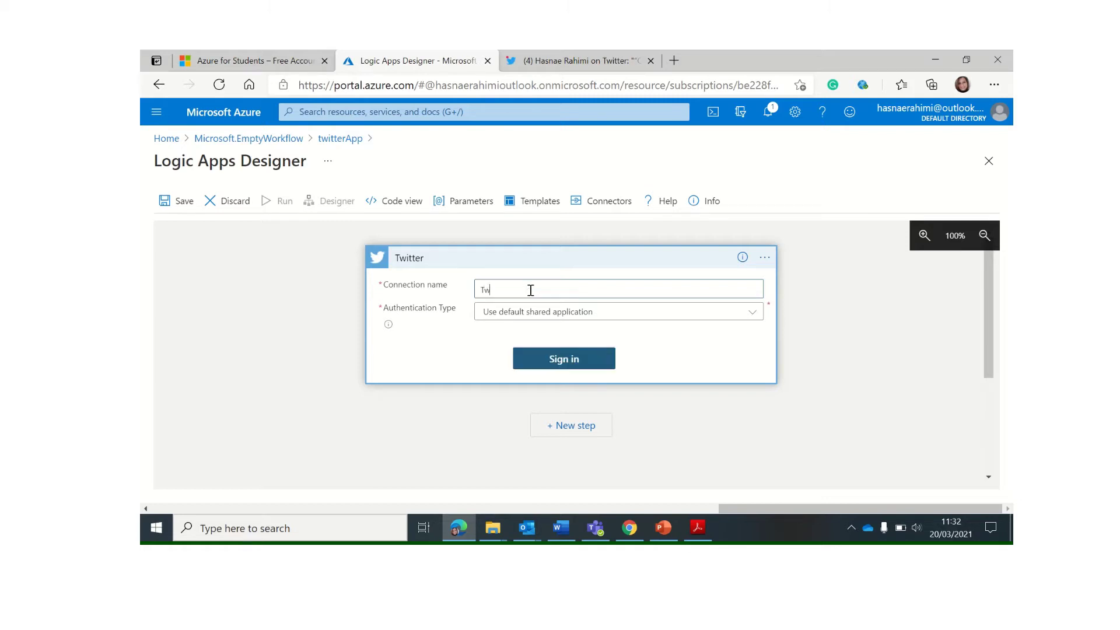
type("itterConnection")
Sign in to Twitter with the university account's username and password, remember it, and authorize Logic Apps
left_click(569, 360)
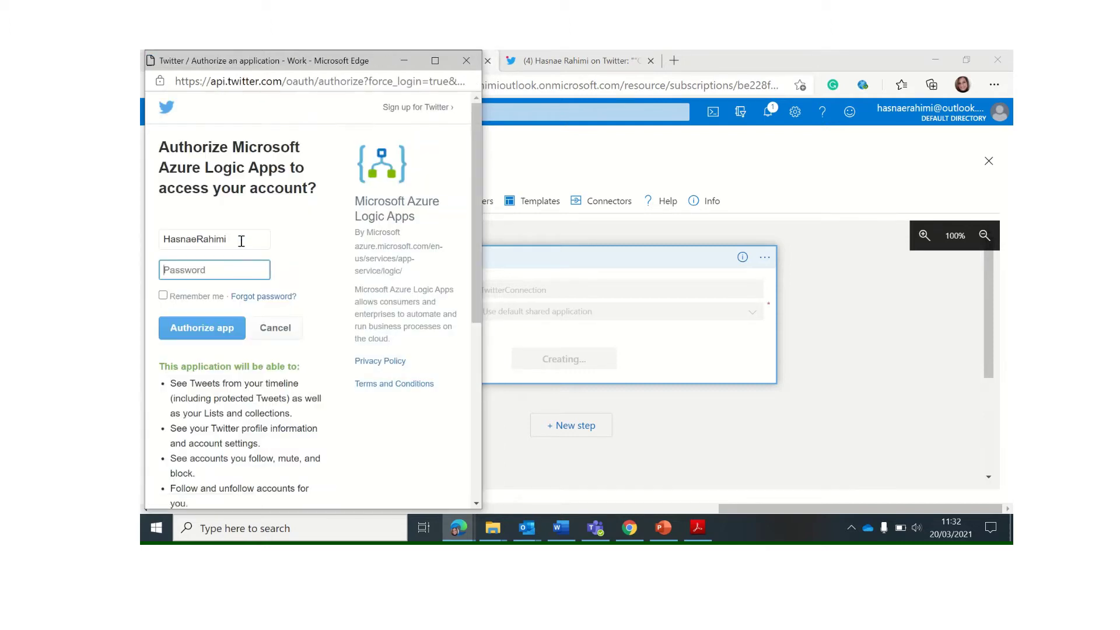
double_click(241, 241)
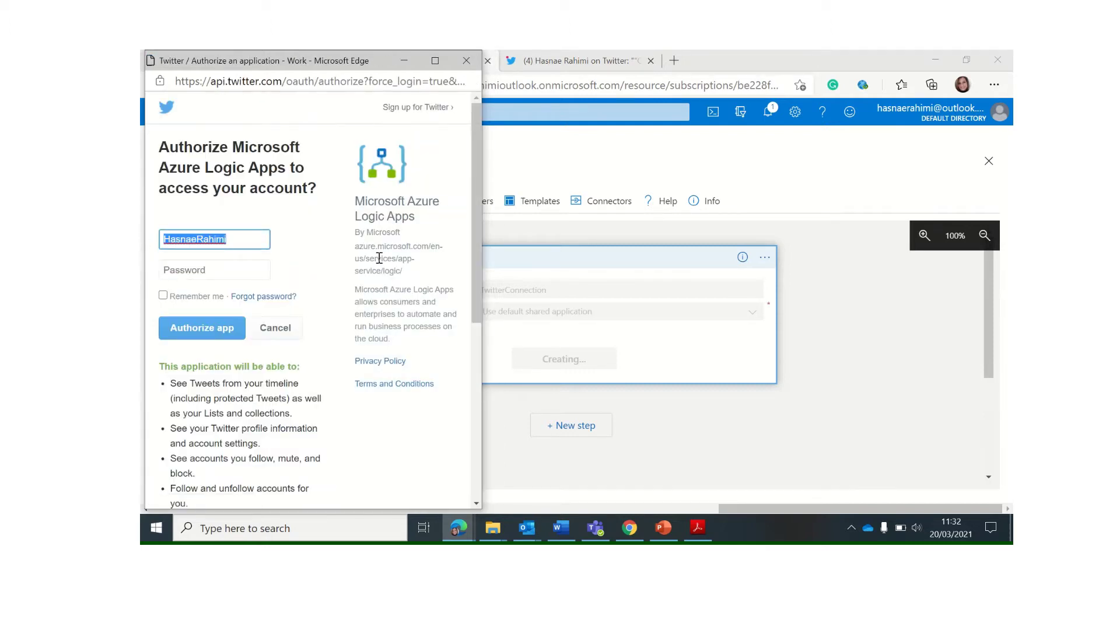
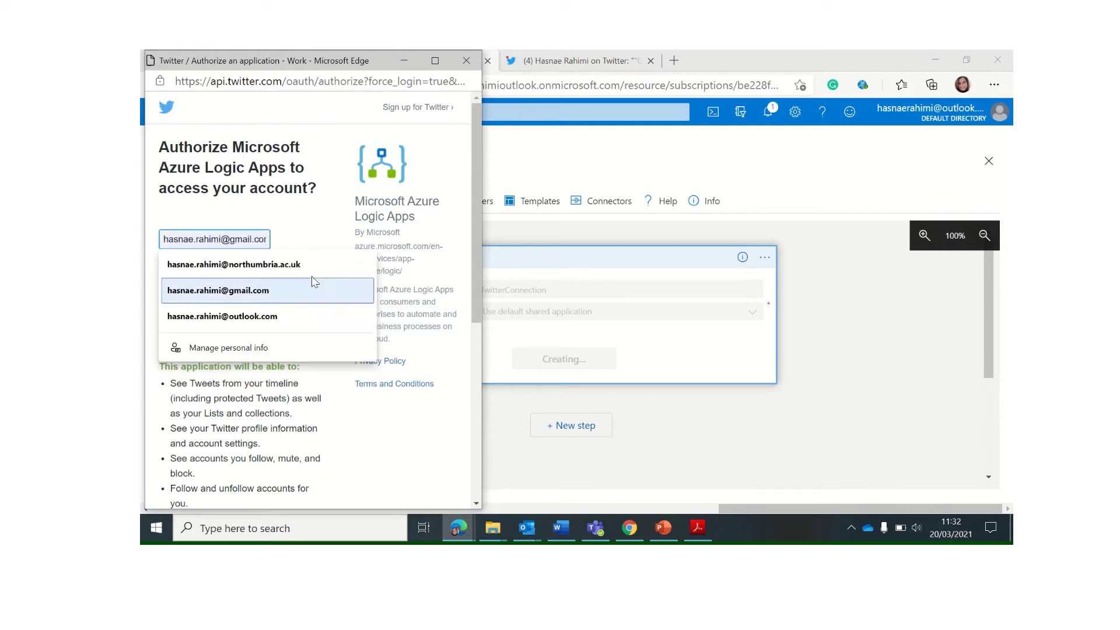
left_click(356, 265)
left_click(230, 270)
type("•••••••")
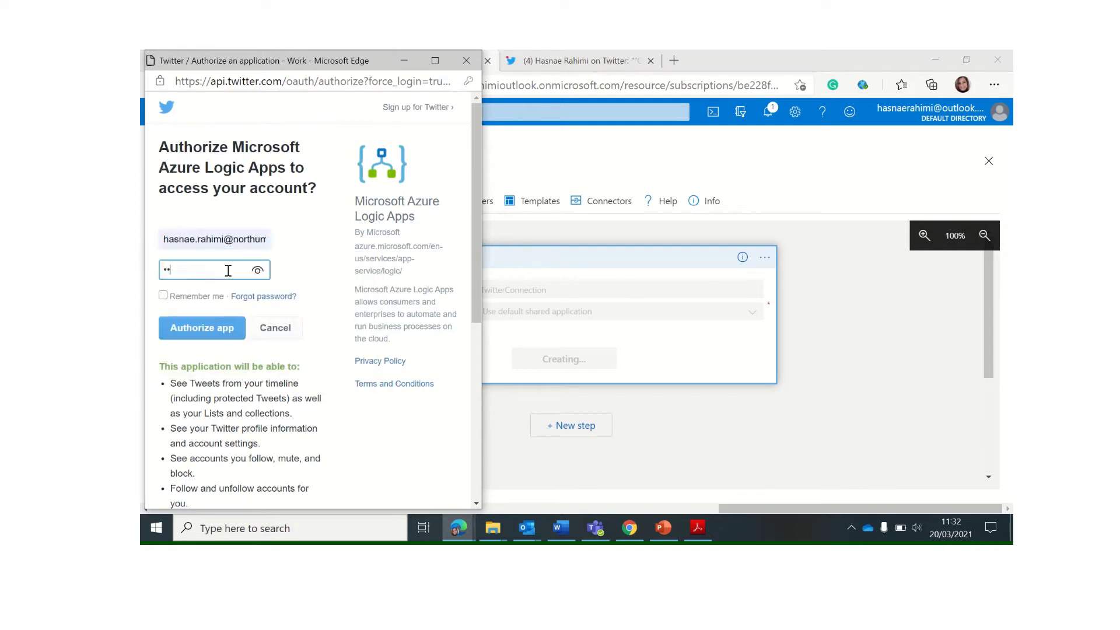
type("••••••")
left_click(173, 297)
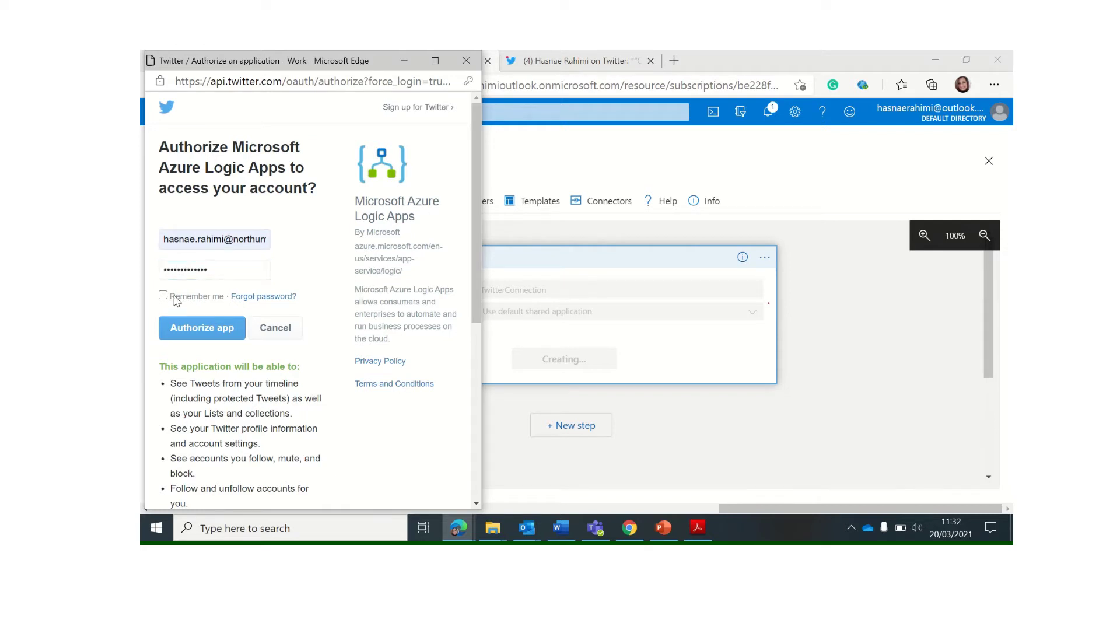
left_click(198, 334)
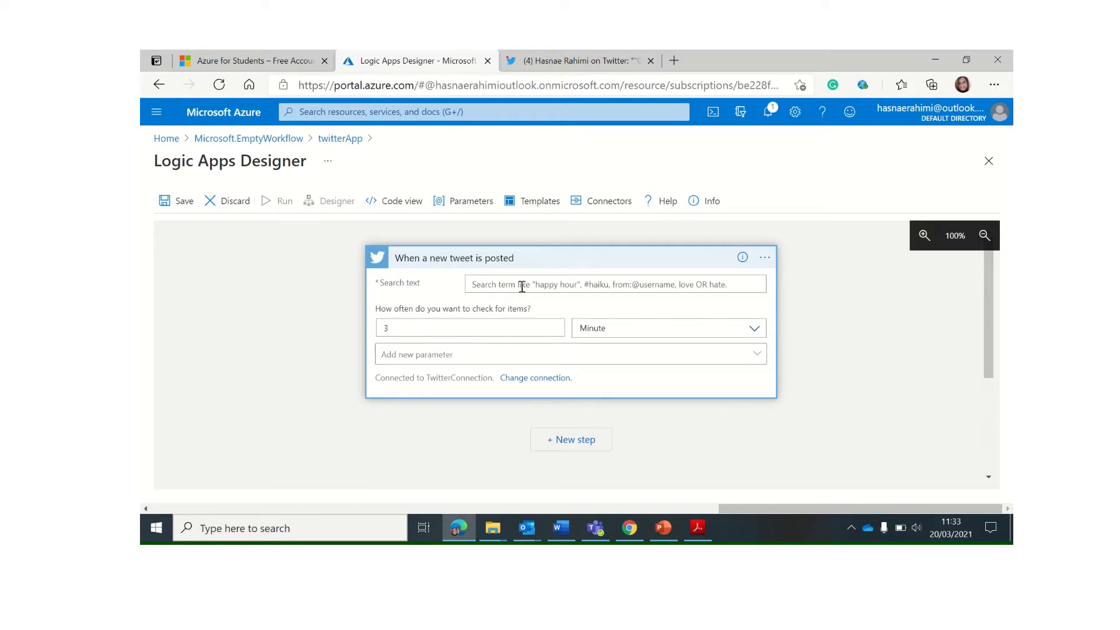
Set the trigger's search text to #NorthumbriaUni and its check interval unit to Hour
left_click(522, 286)
type("~")
key("BackSpace")
type("#NorthumbriaUni")
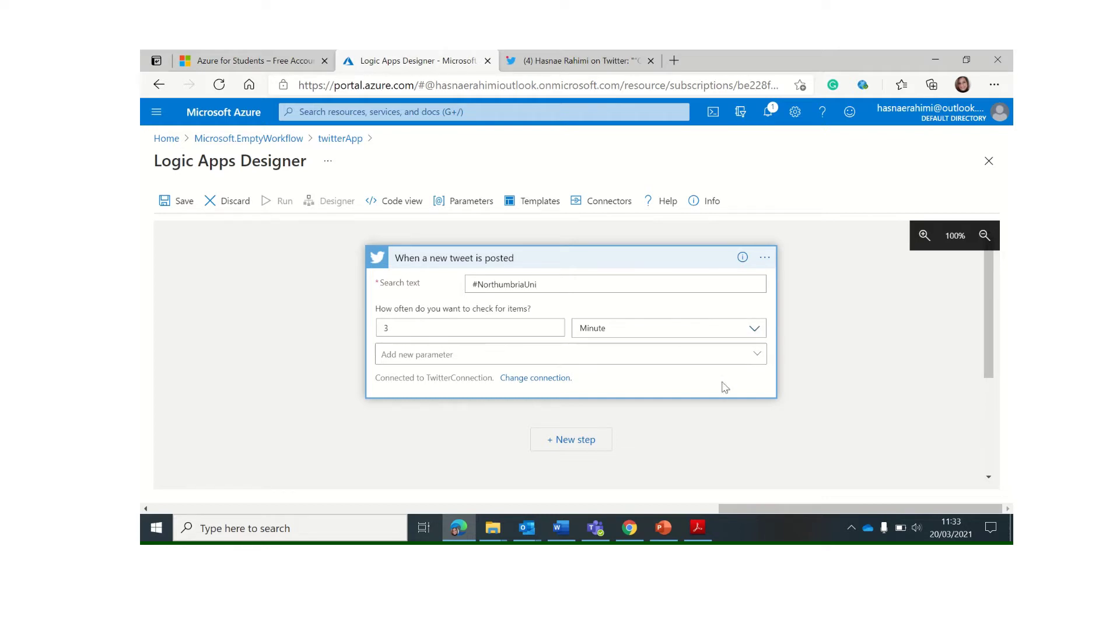
left_click(754, 330)
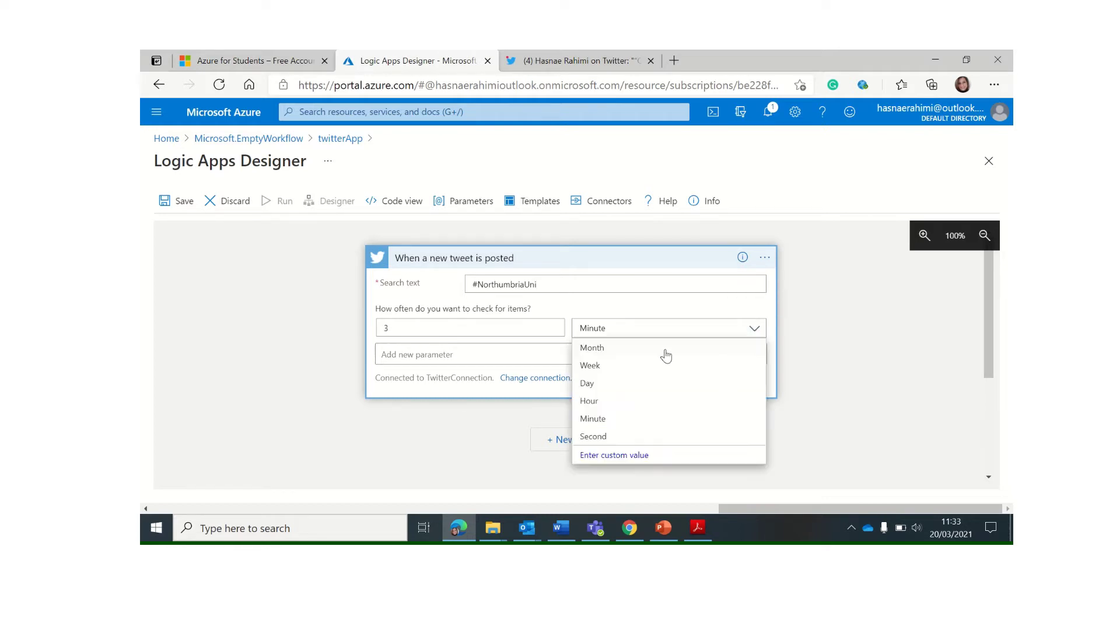
left_click(618, 402)
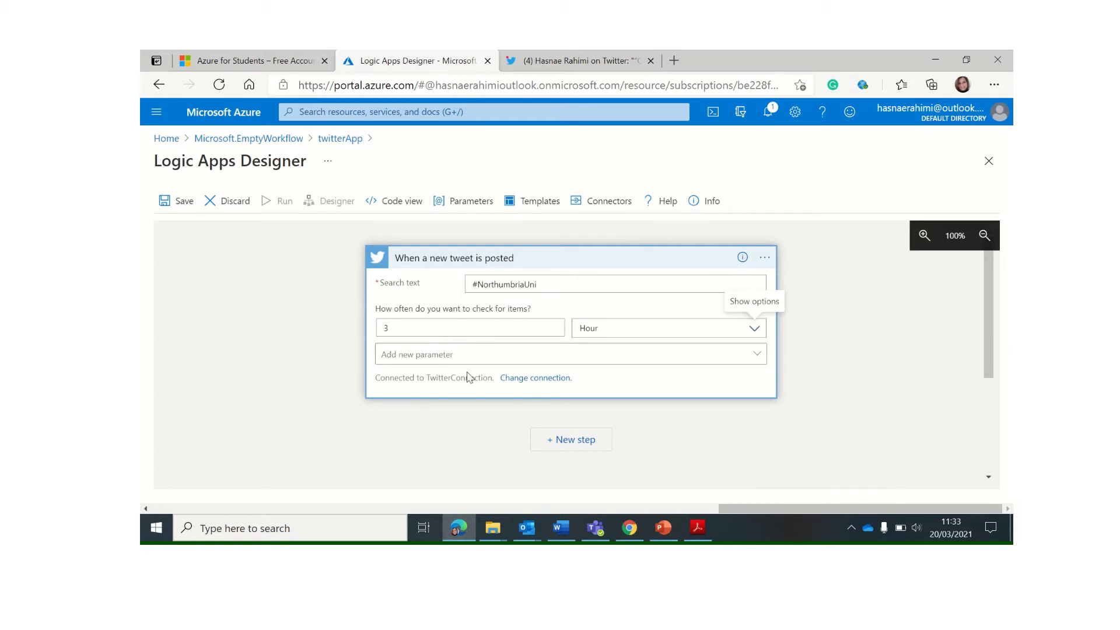
Add a new step below the tweet trigger to bring up the Choose an operation picker
left_click(569, 445)
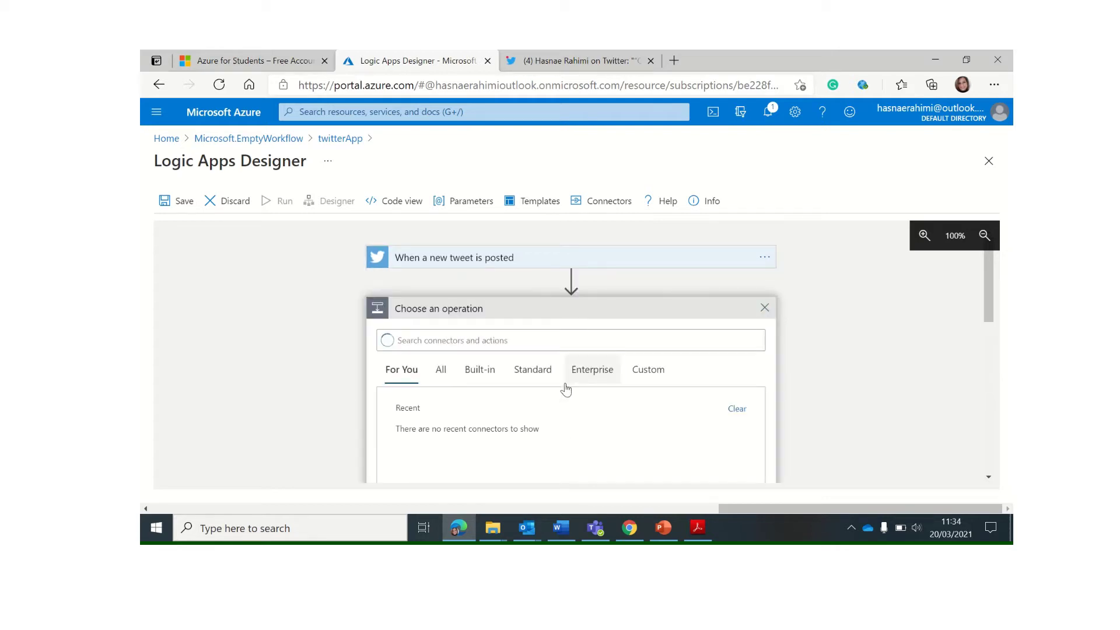
scroll(566, 388, "down", 1)
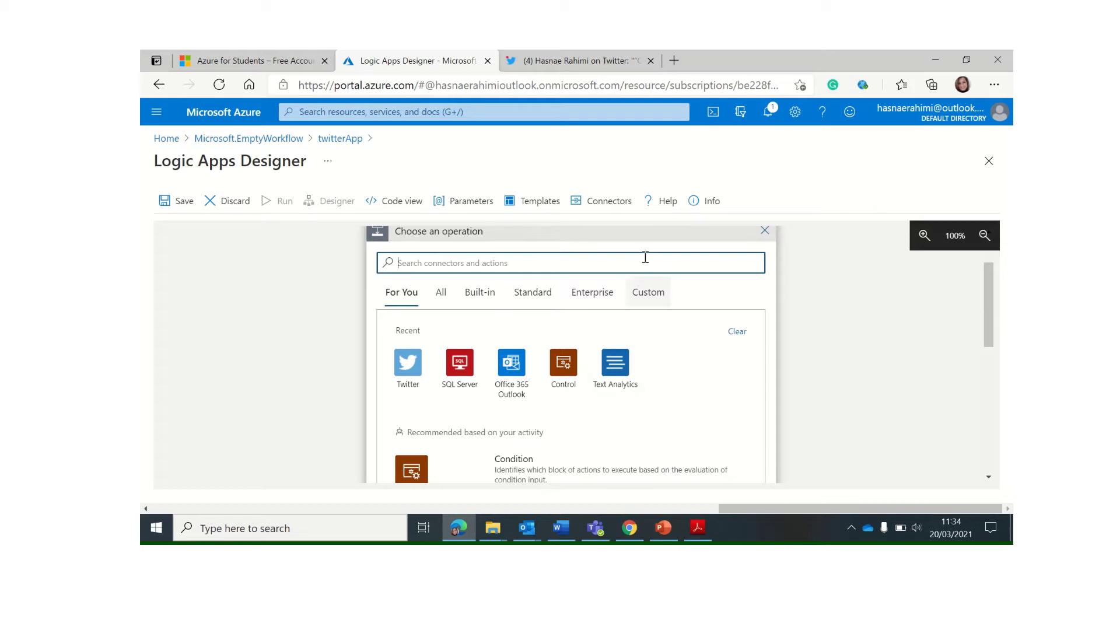
right_click(168, 141)
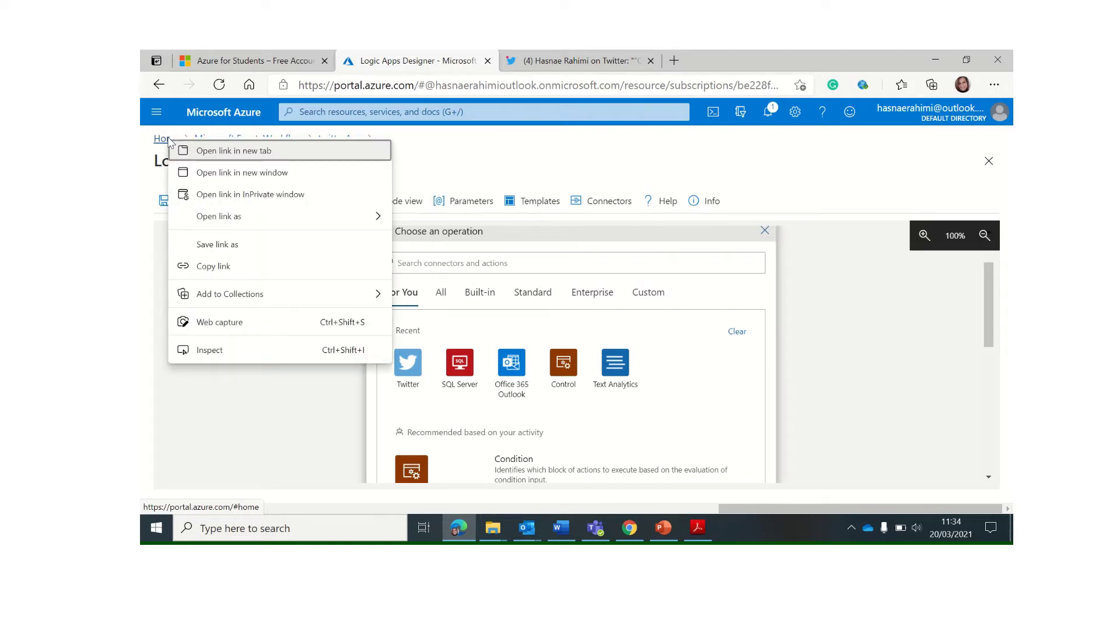
Open the portal Home in a new browser tab and continue with the already signed-in account
left_click(221, 151)
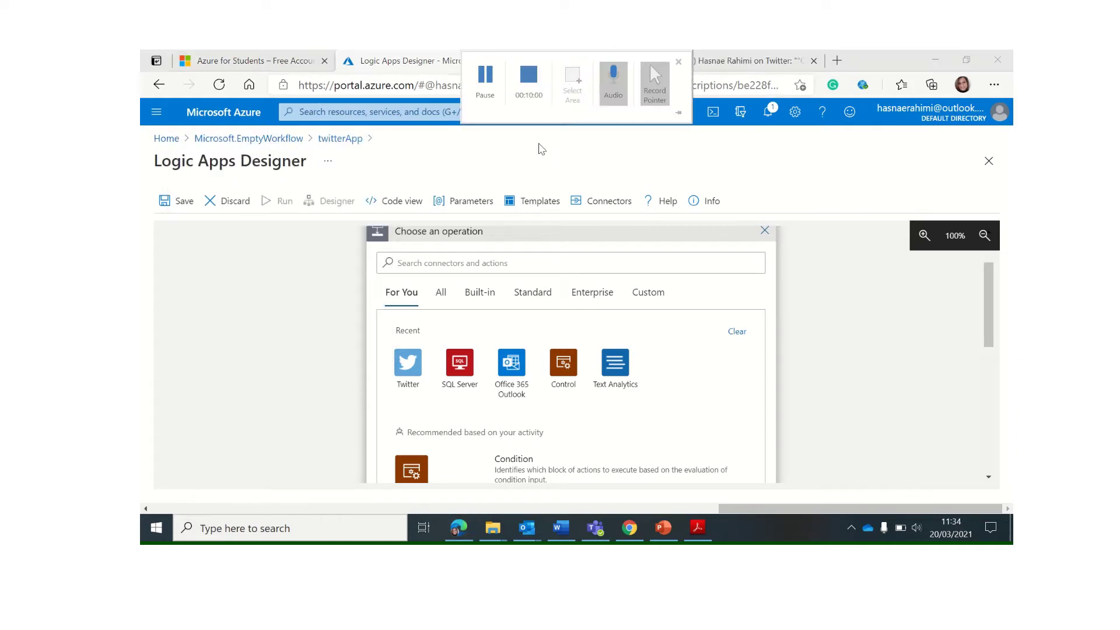
left_click(548, 65)
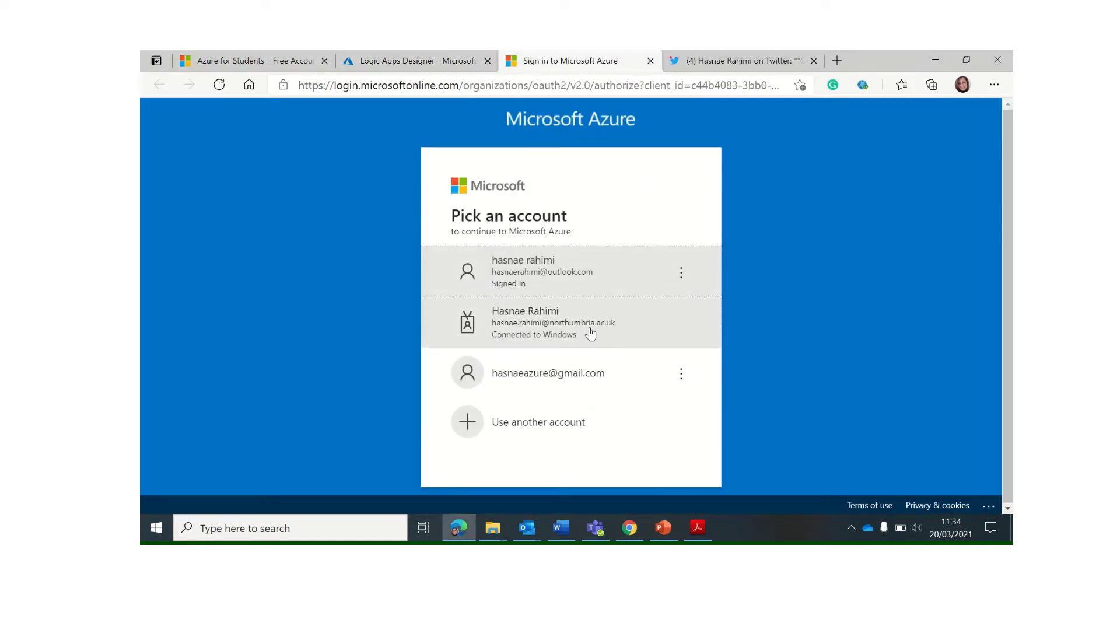
left_click(578, 268)
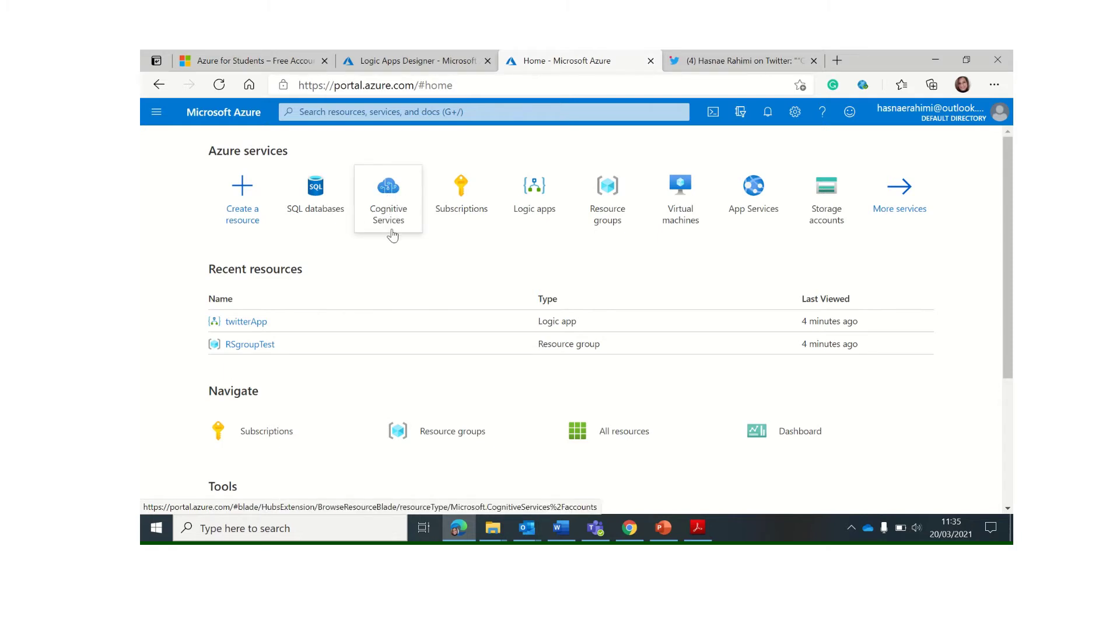
From Cognitive Services, search the Marketplace for text analytics and open Microsoft's Text Analytics listing
mouse_move(392, 234)
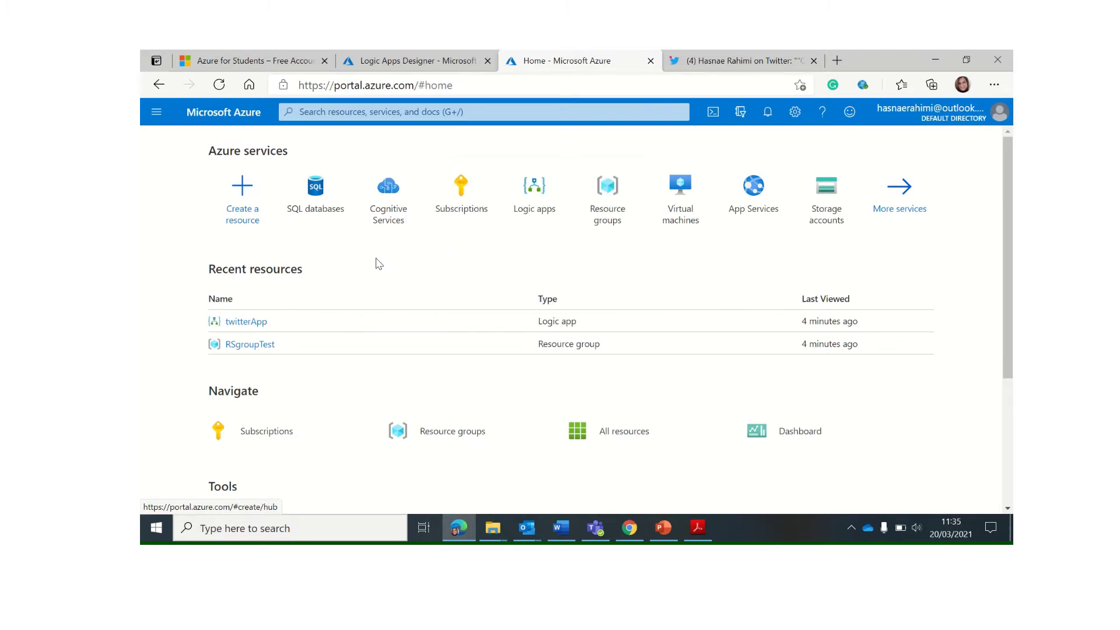
left_click(397, 215)
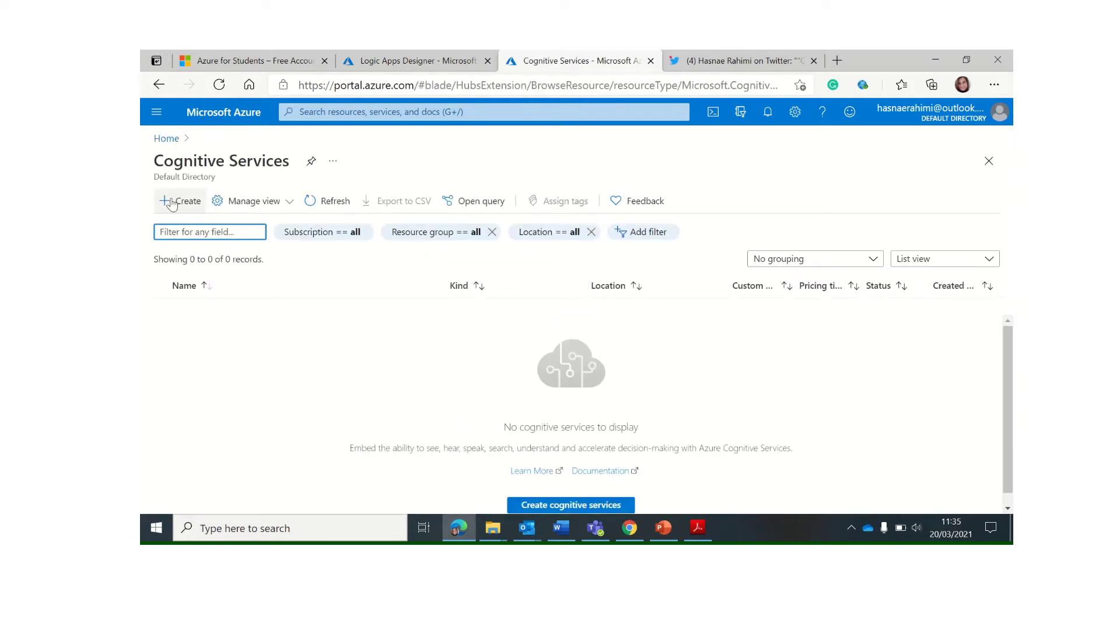
left_click(553, 506)
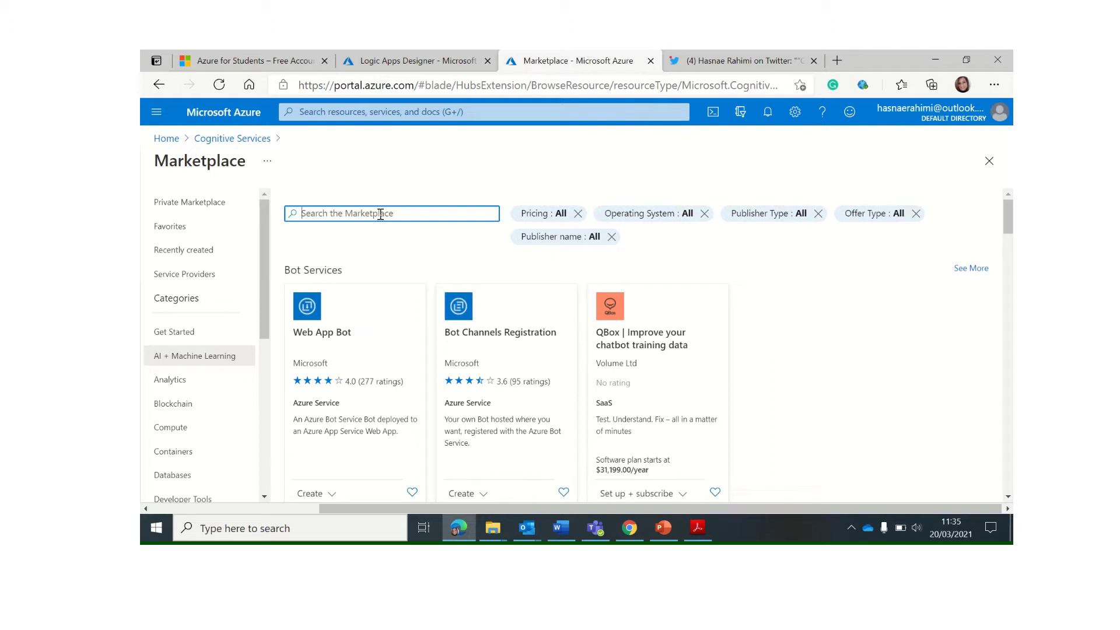
type("tes")
type("text analytics")
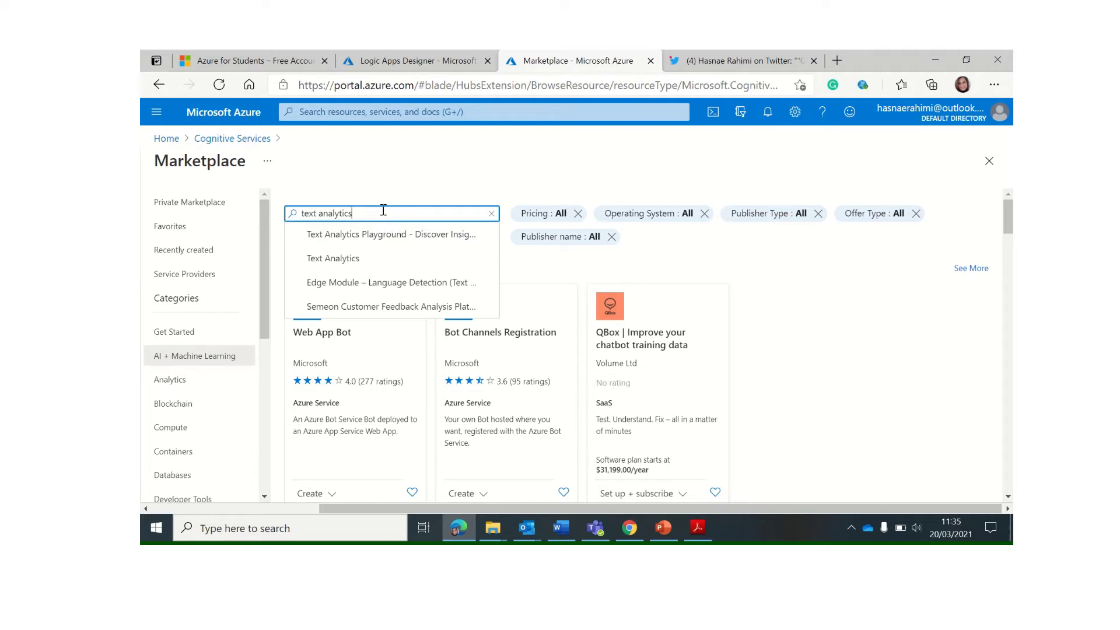
key("Return")
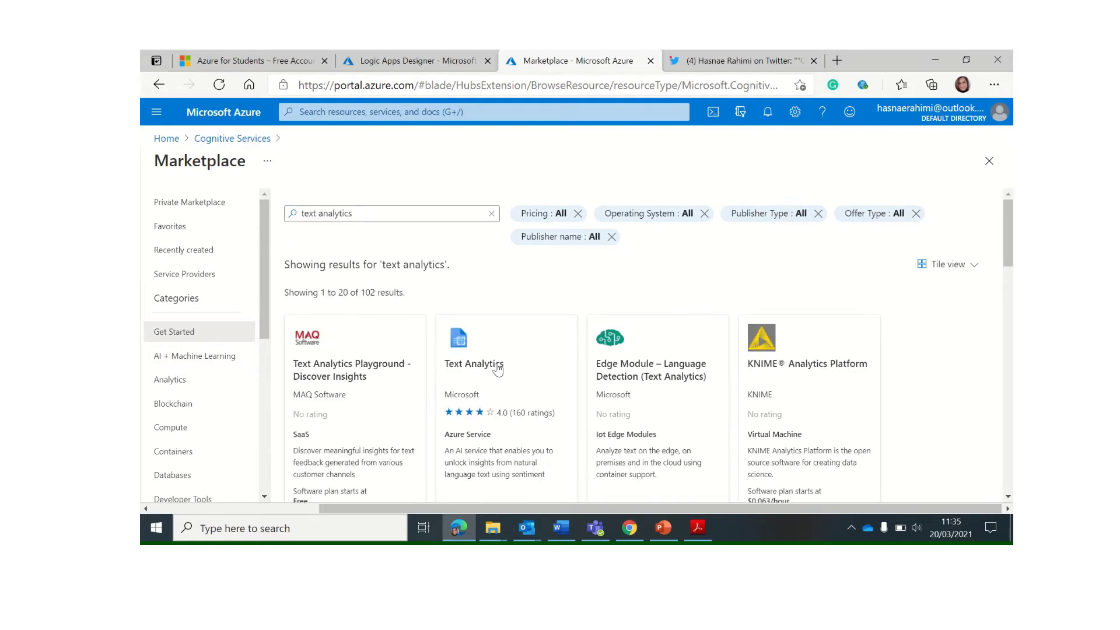
left_click(465, 348)
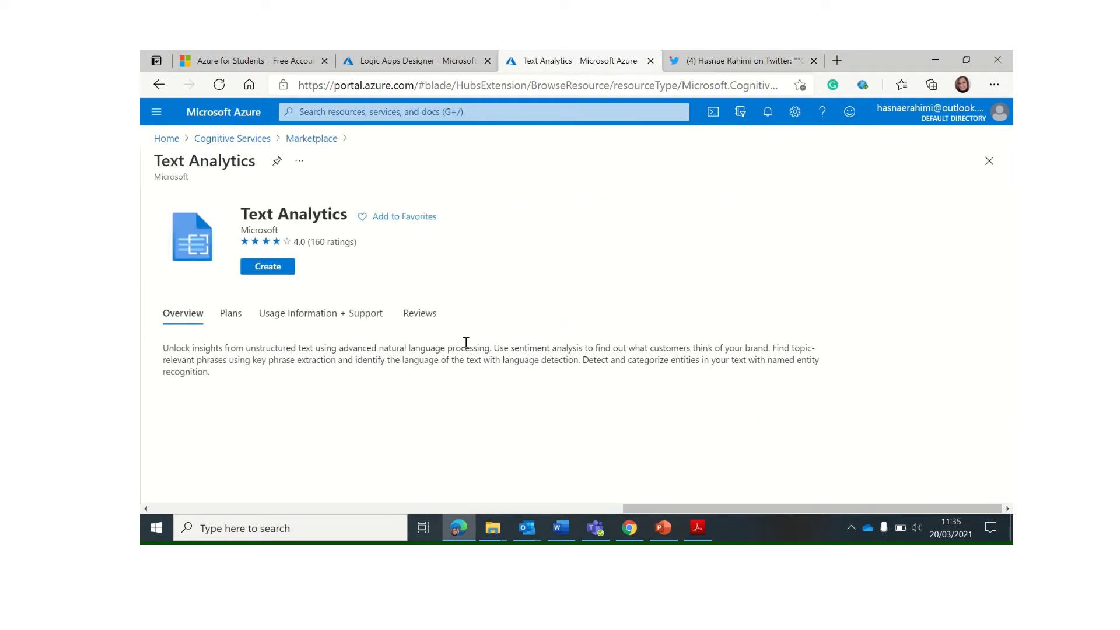
Start a new Text Analytics resource in the RSgroupTest resource group
left_click(268, 266)
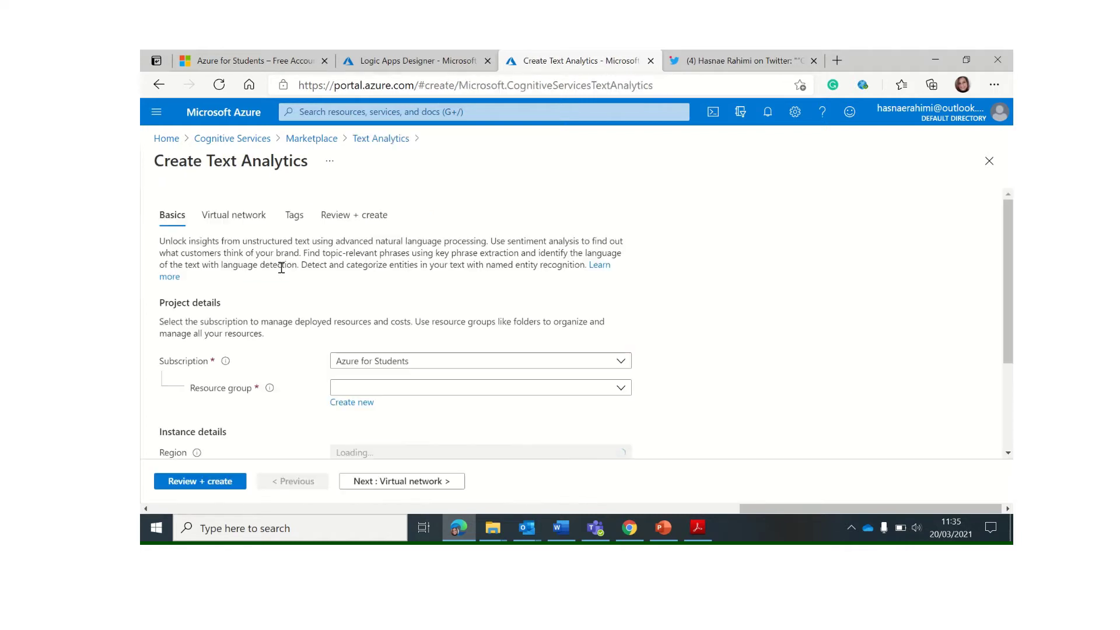
scroll(465, 348, "down", 1)
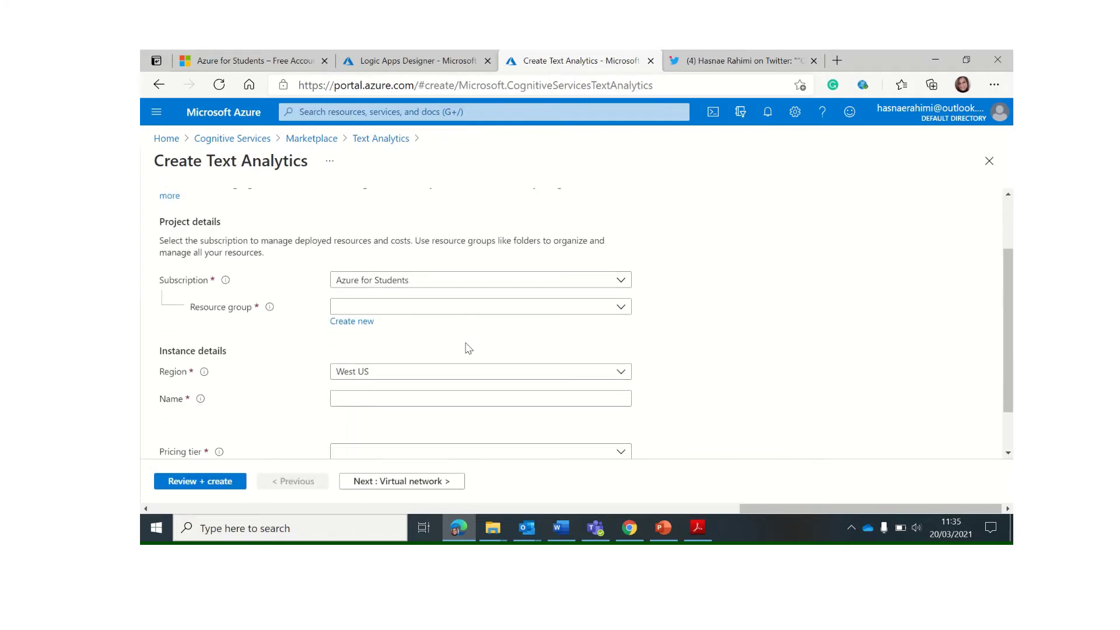
scroll(468, 349, "up", 1)
scroll(468, 349, "down", 1)
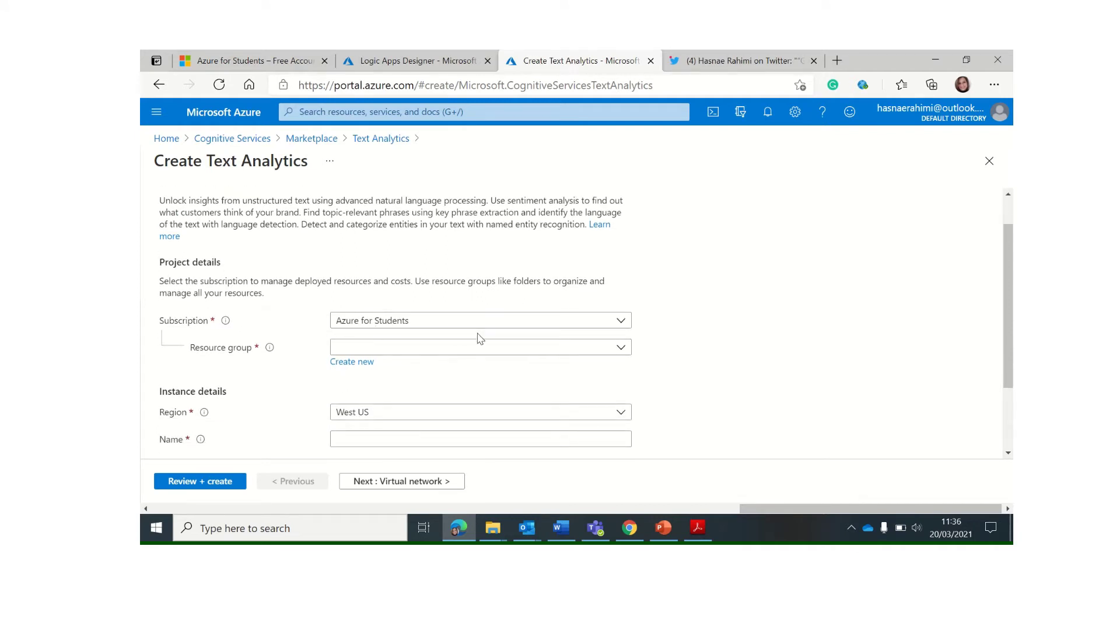
left_click(621, 350)
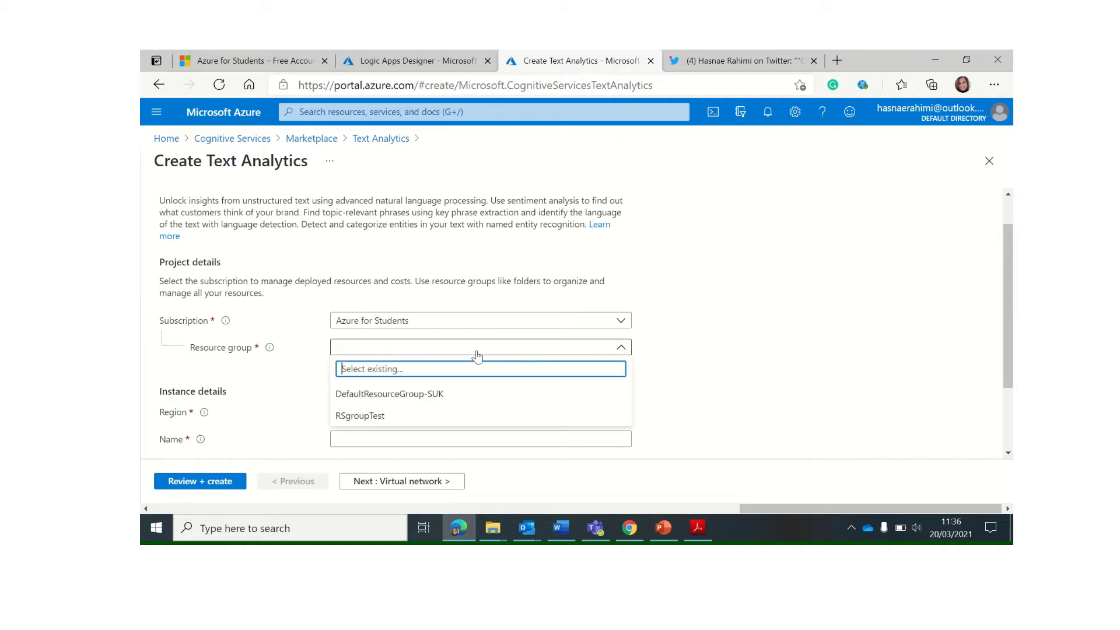
left_click(381, 416)
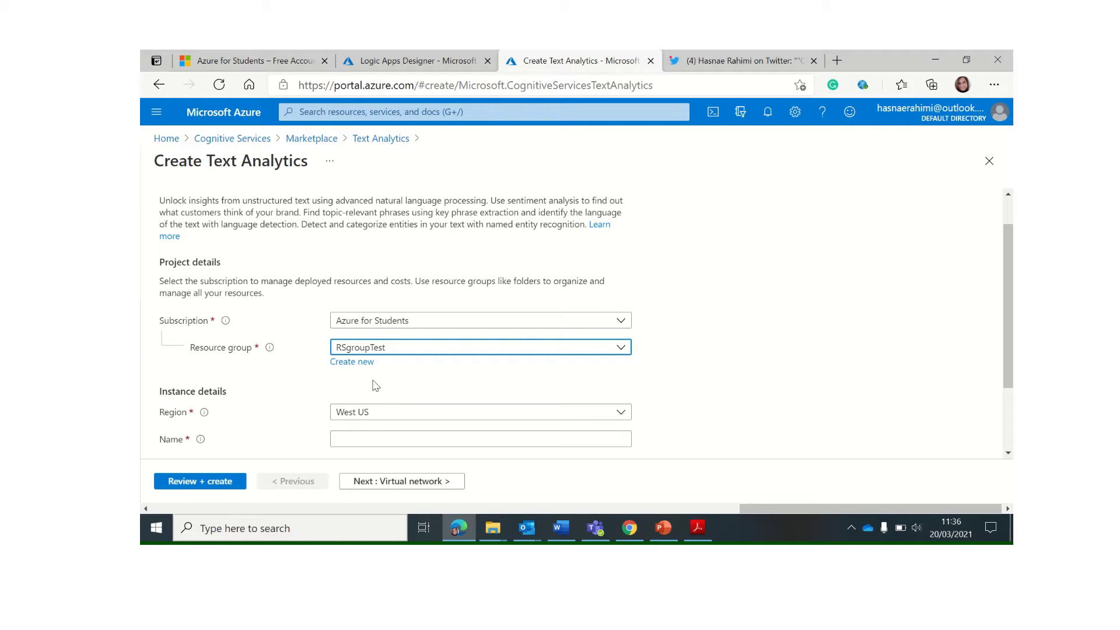
scroll(379, 385, "down", 2)
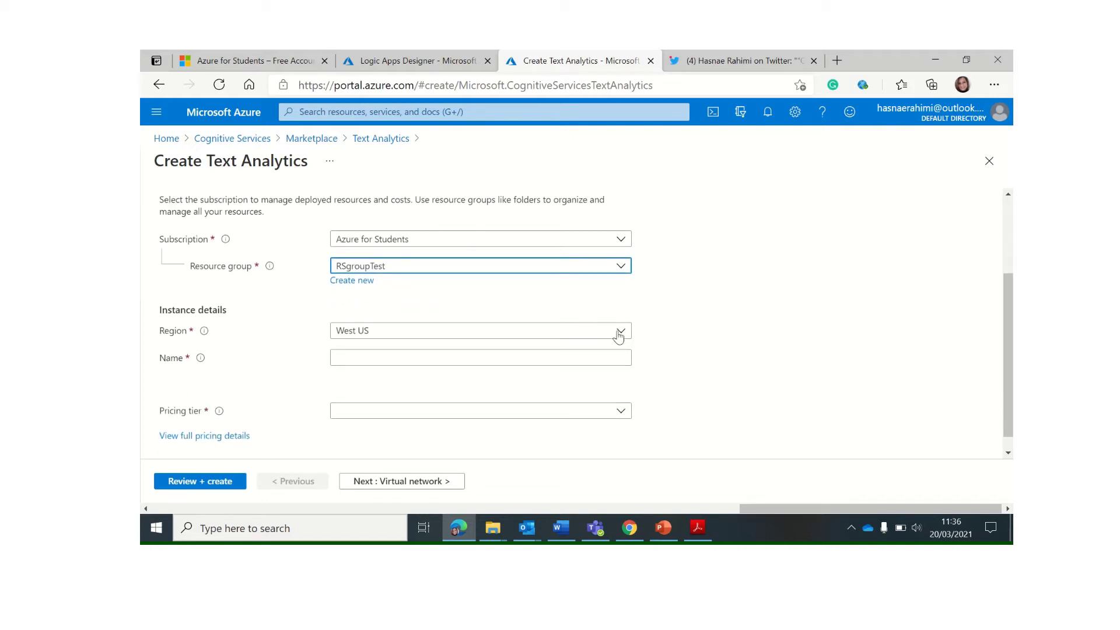
Set region UK South, name TATwitterApp and Free F0 tier, then run validation
left_click(619, 335)
type("uk")
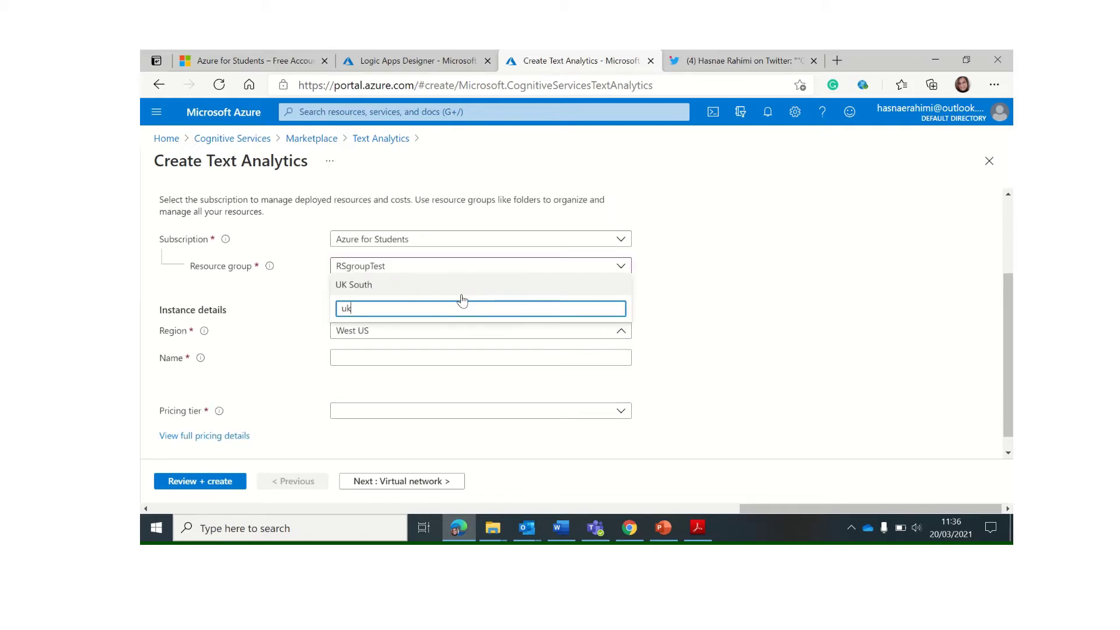
left_click(461, 289)
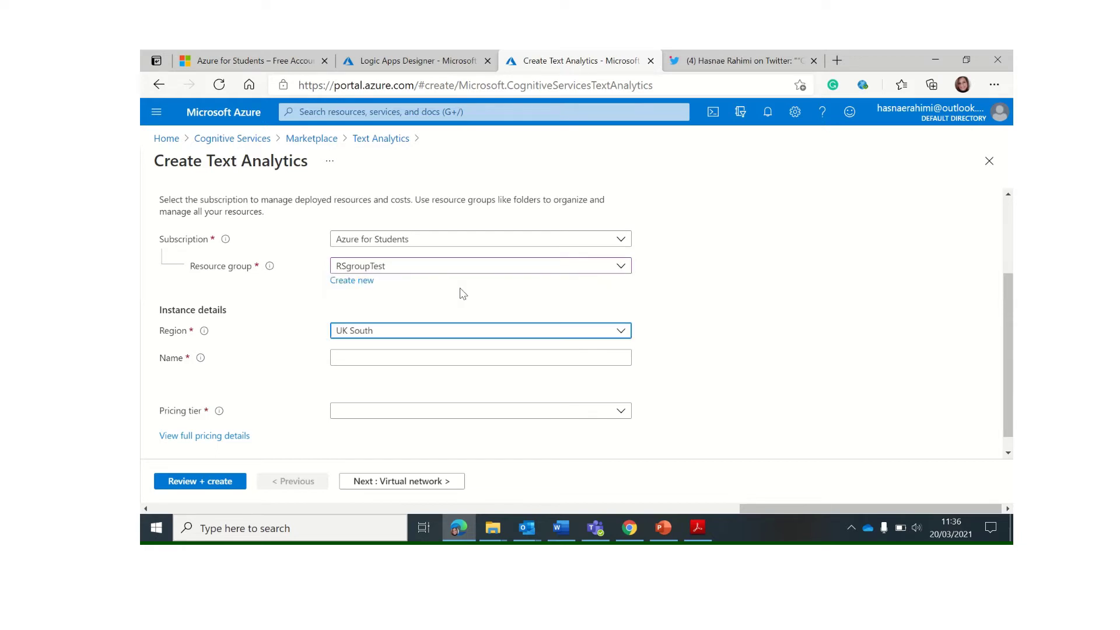
left_click(435, 360)
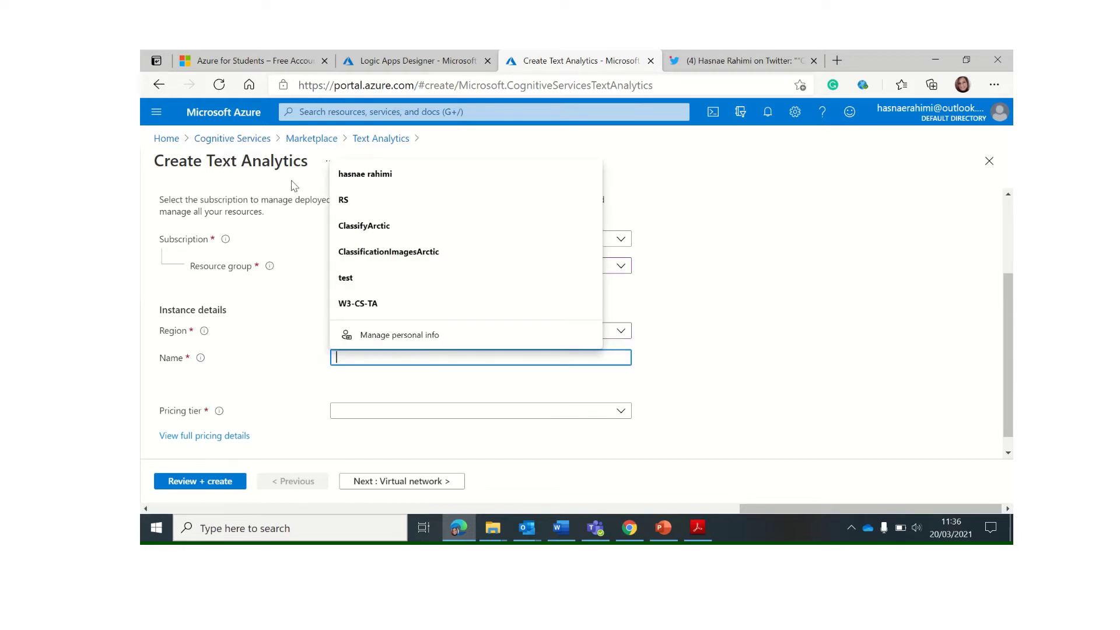
type("test")
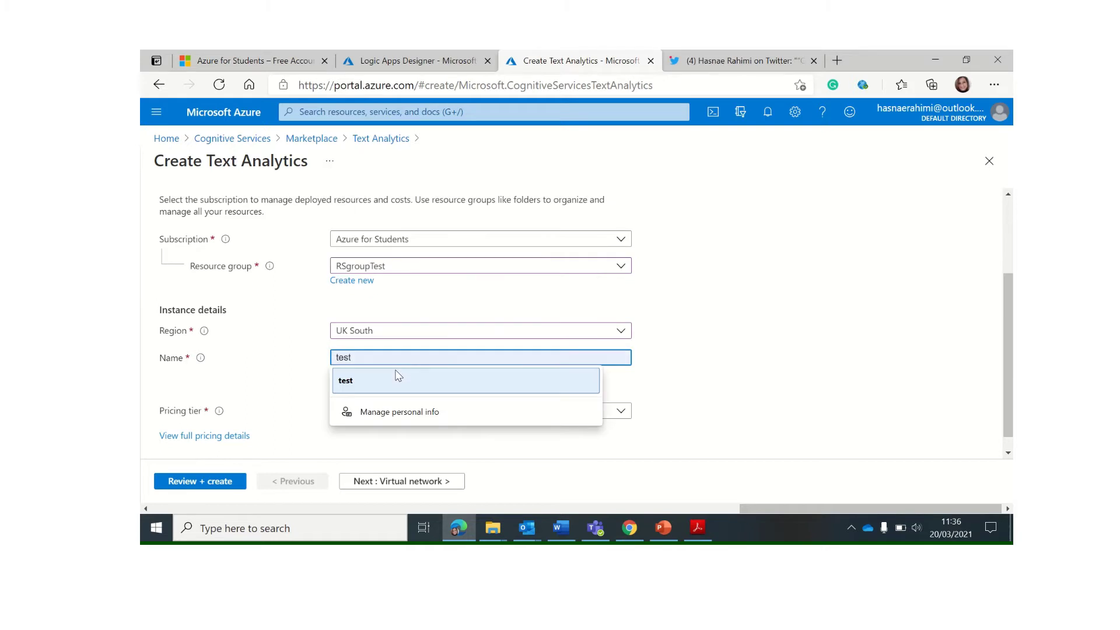
type("TATwitterApp")
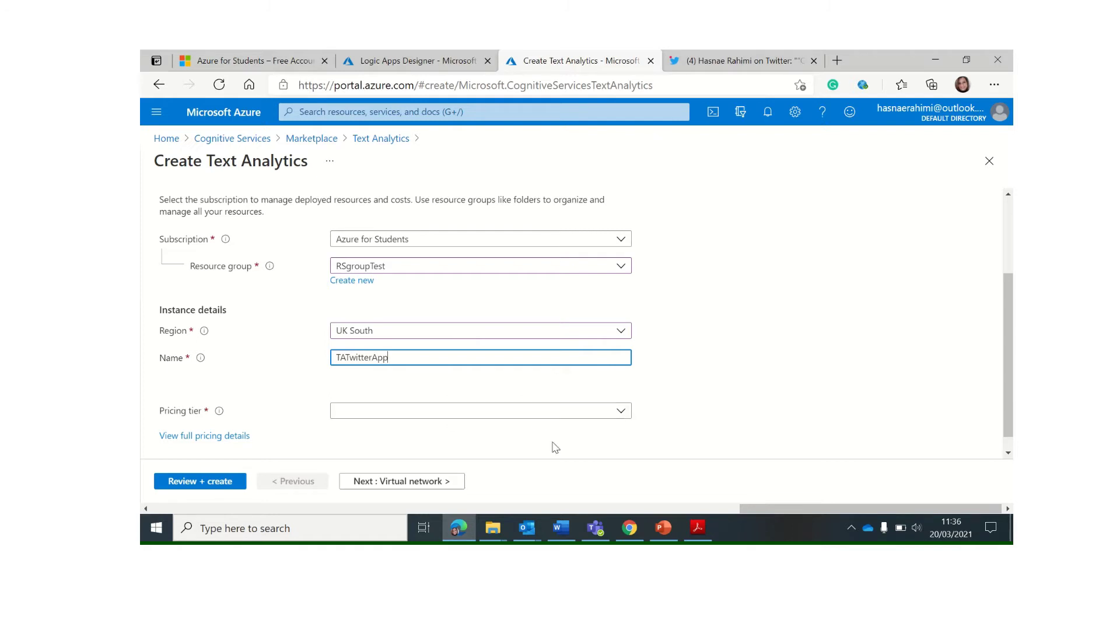
left_click(620, 414)
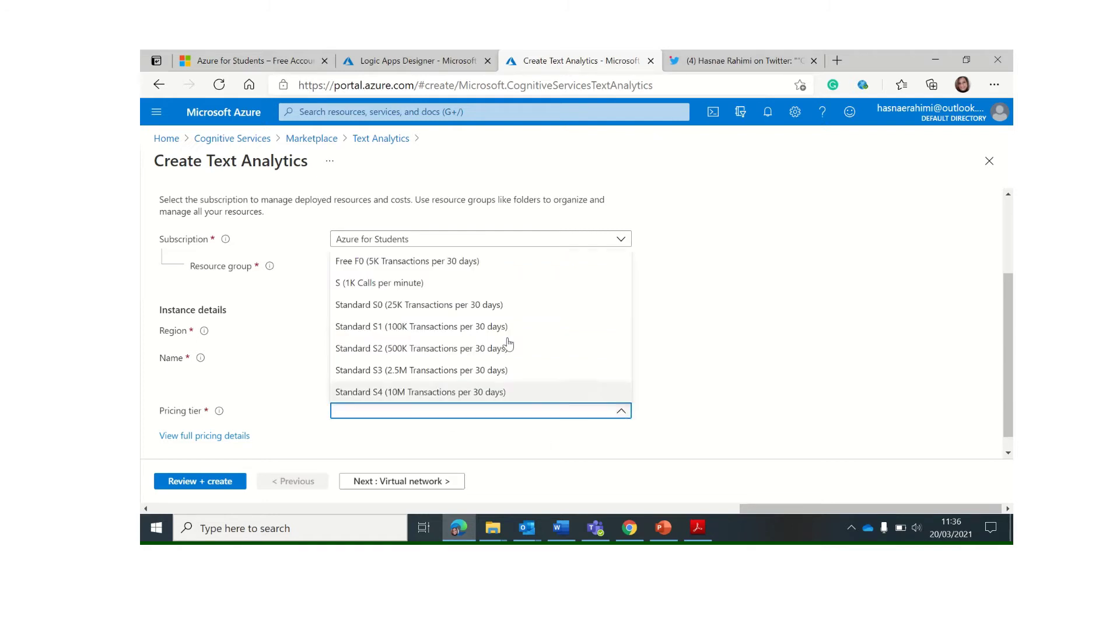
left_click(454, 264)
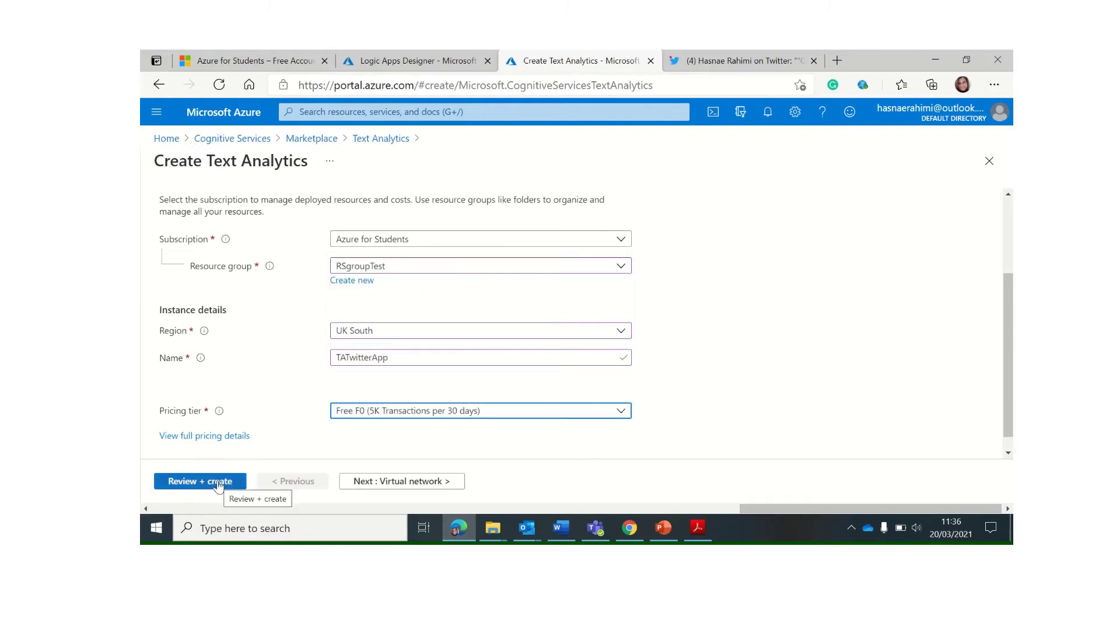
left_click(200, 485)
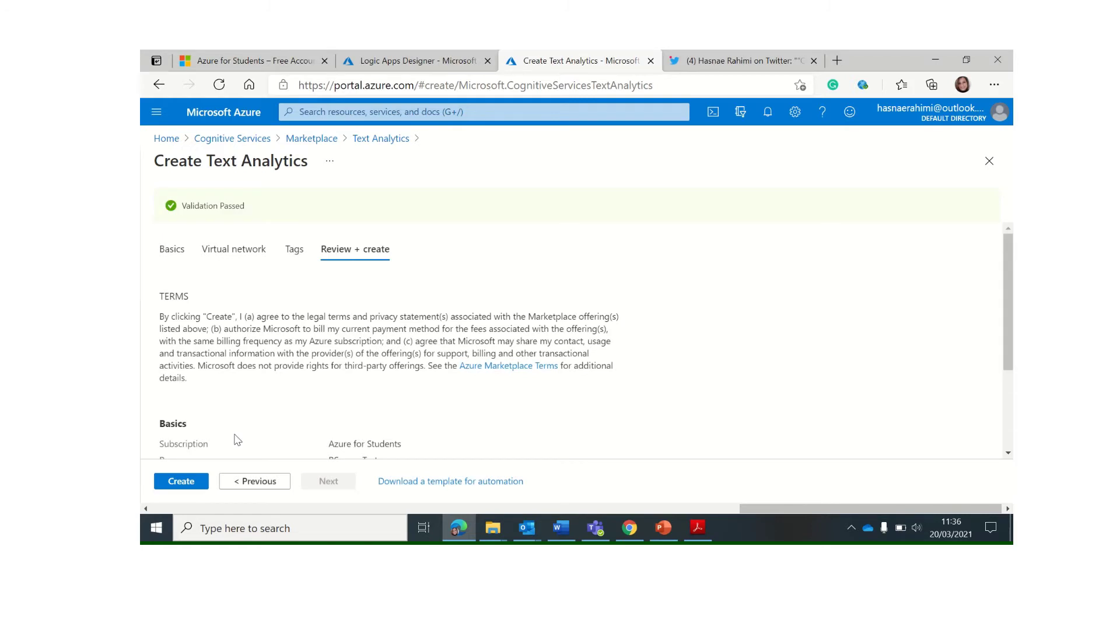
Create the TATwitterApp resource and open it once deployment completes
left_click(193, 485)
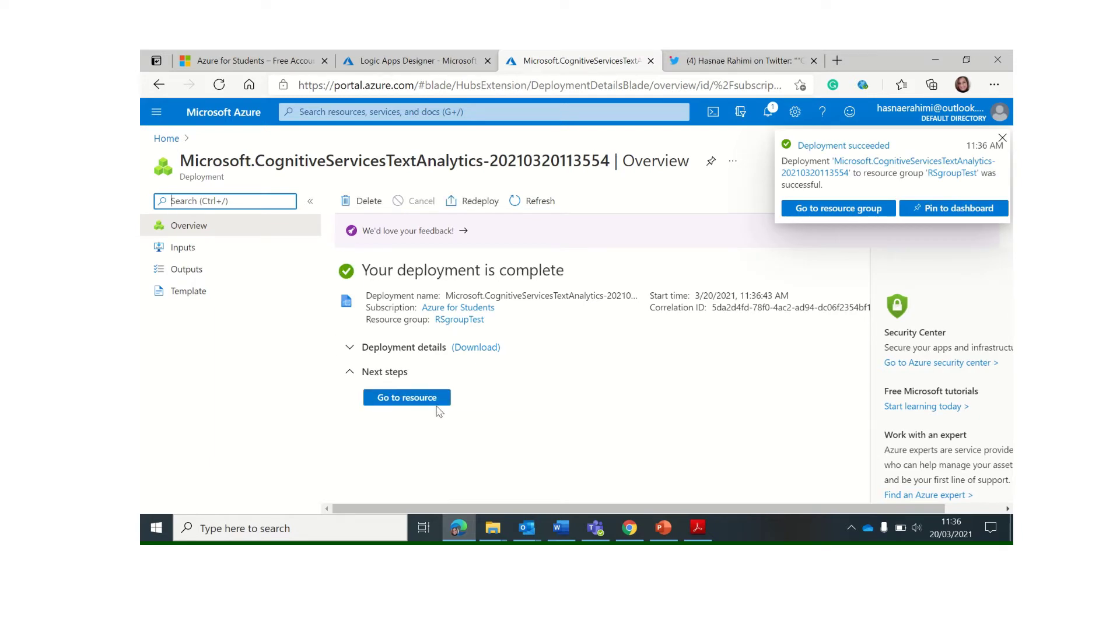
left_click(407, 397)
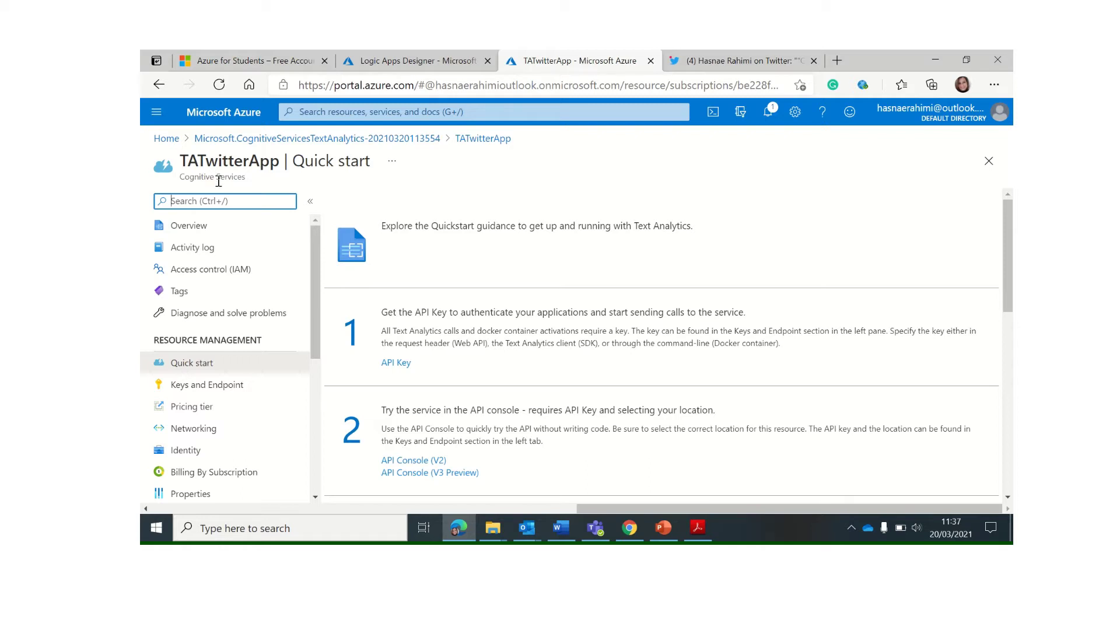
Check the tweet trigger in the twitterApp designer, then return to TATwitterApp's Quick start page
left_click(418, 61)
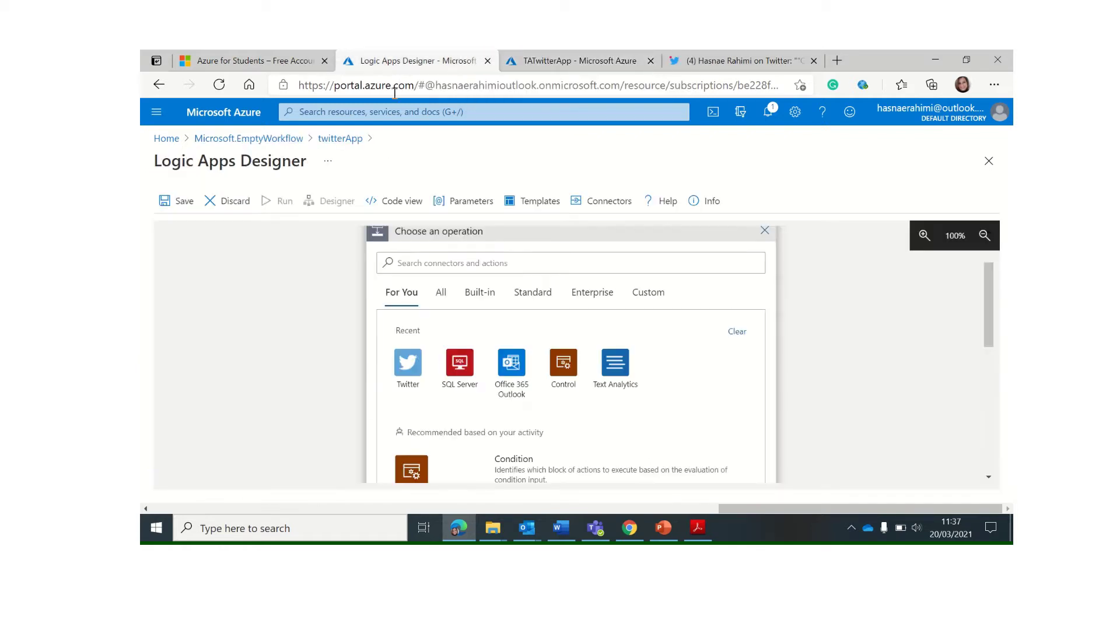
scroll(483, 345, "down", 1)
scroll(473, 337, "up", 3)
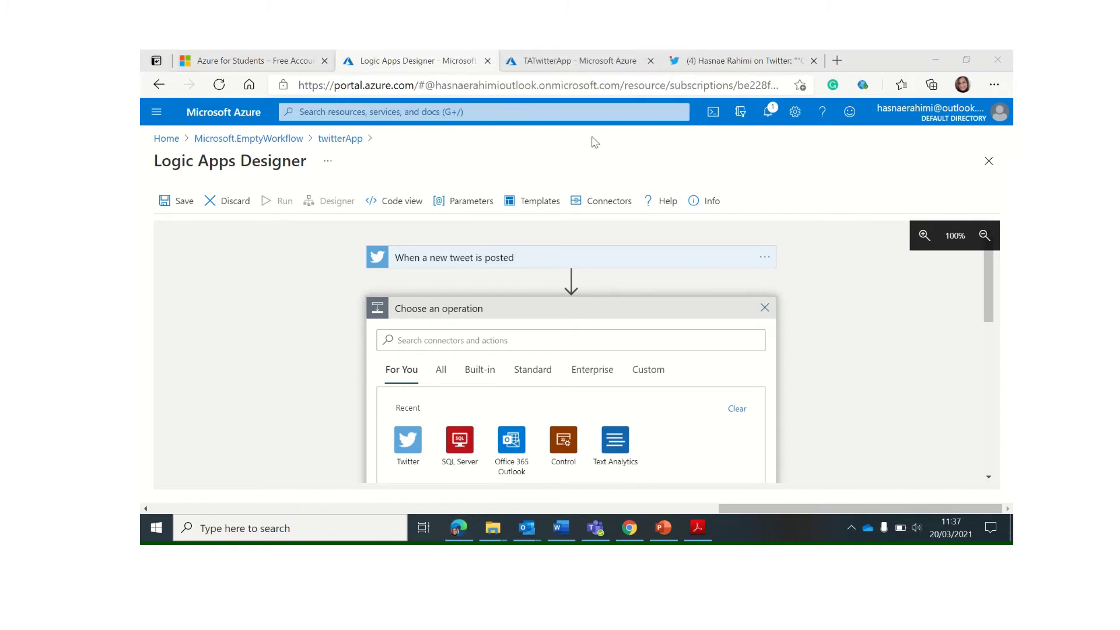
left_click(592, 61)
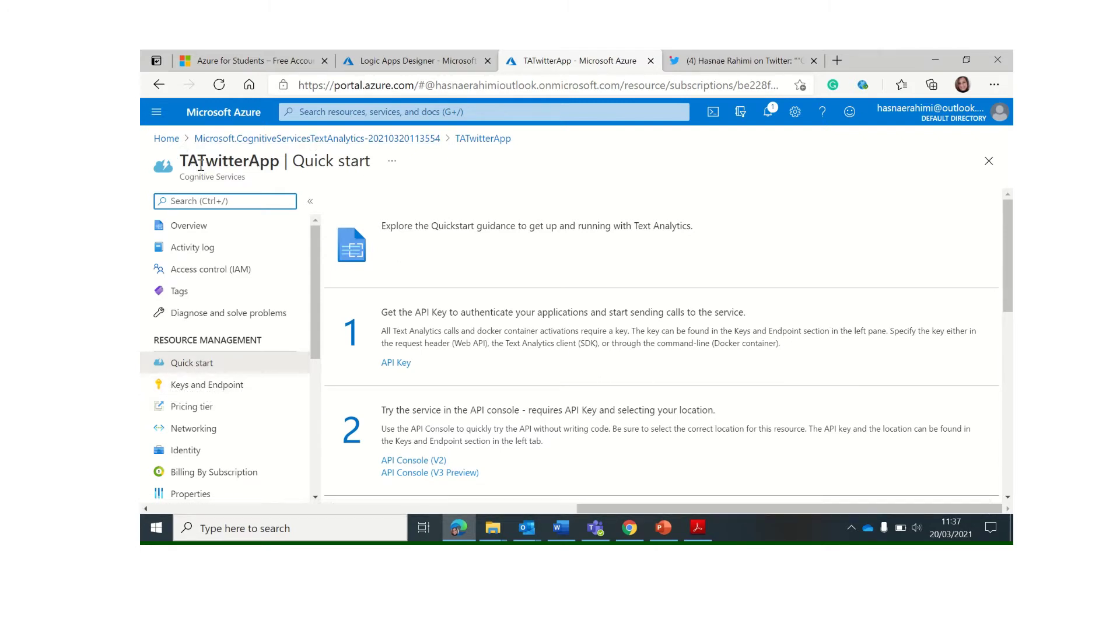
Copy KEY 1 from TATwitterApp's Keys and Endpoint page
left_click(210, 385)
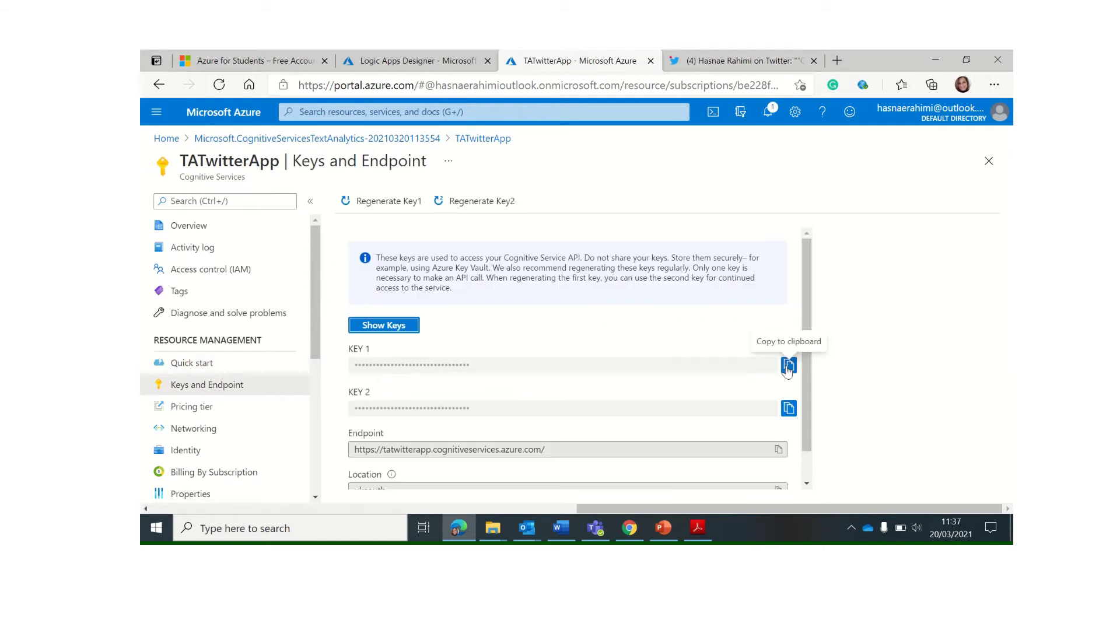
left_click(788, 366)
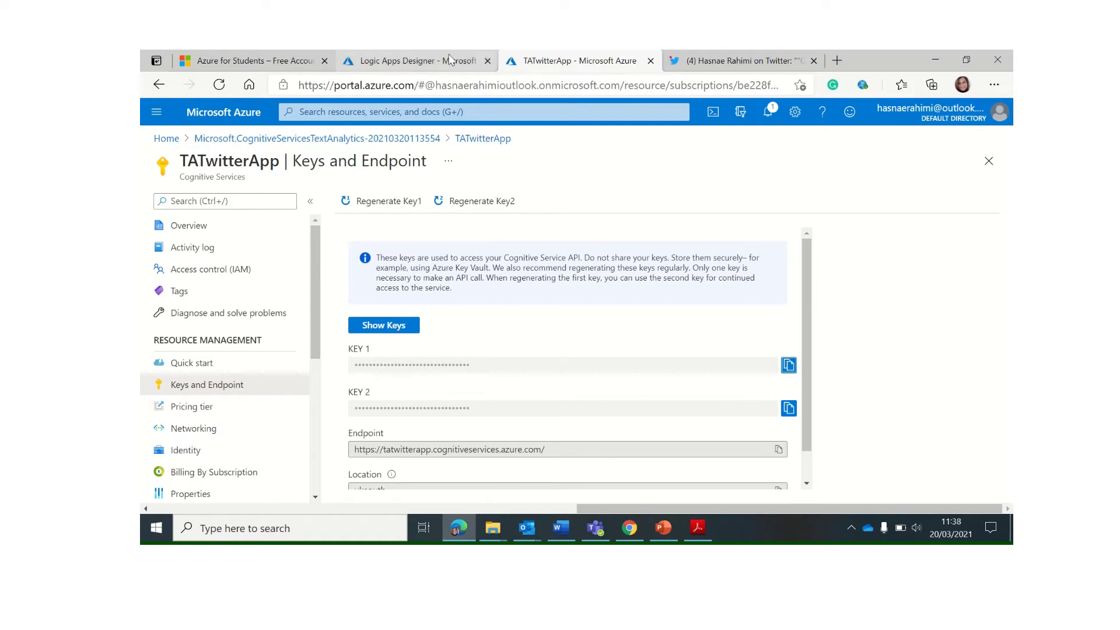
left_click(401, 60)
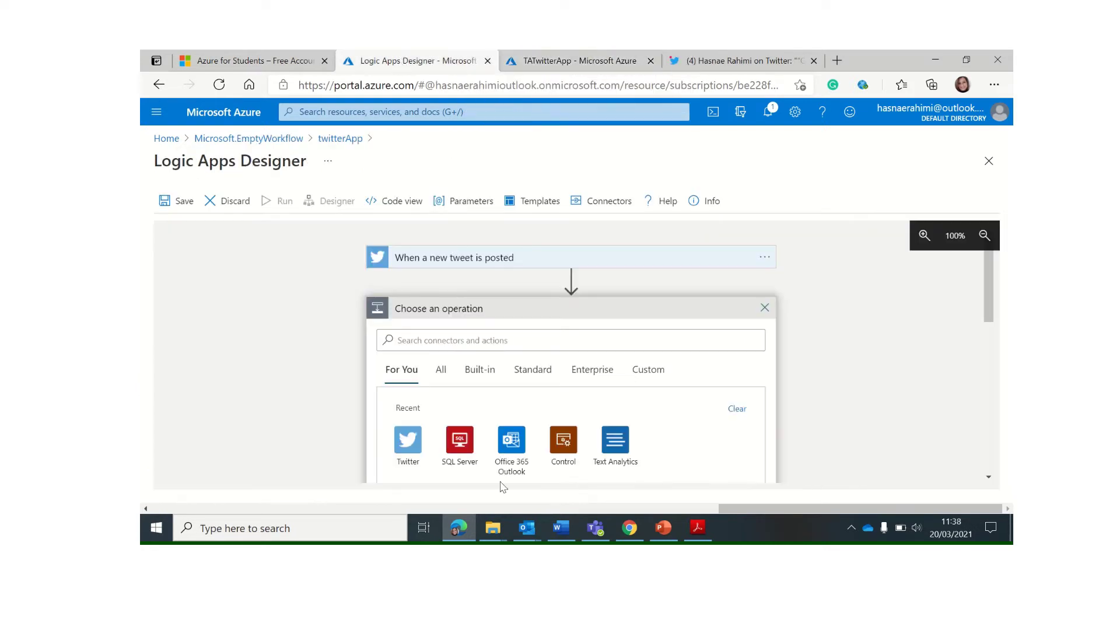
Add Text Analytics Detect Sentiment (V2) after the tweet trigger, found by searching 'Sentiment'
left_click(614, 449)
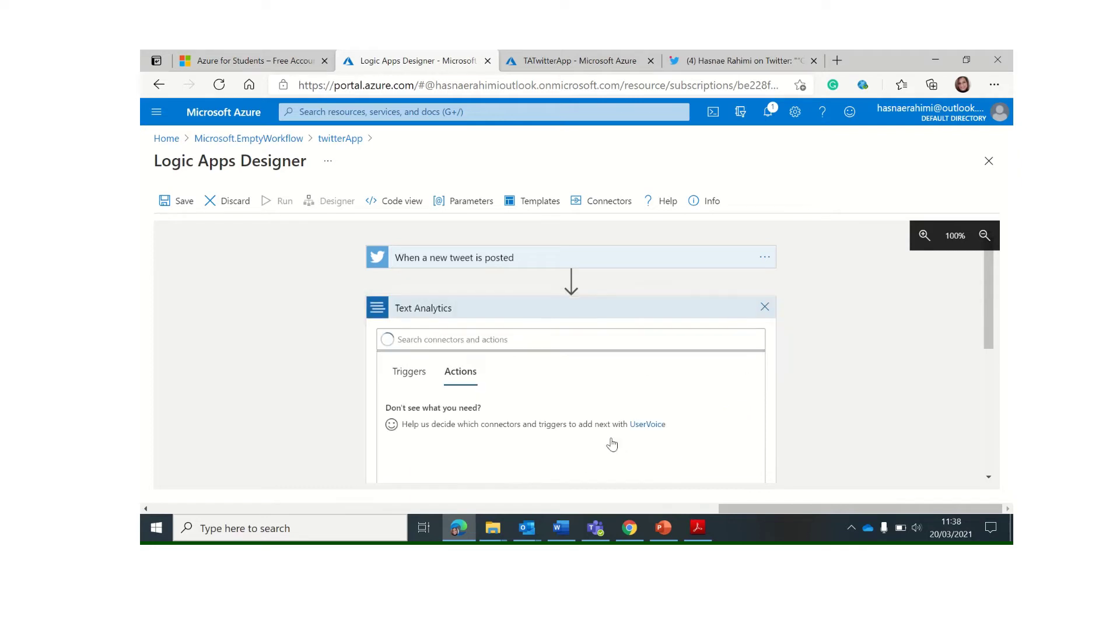
left_click(420, 301)
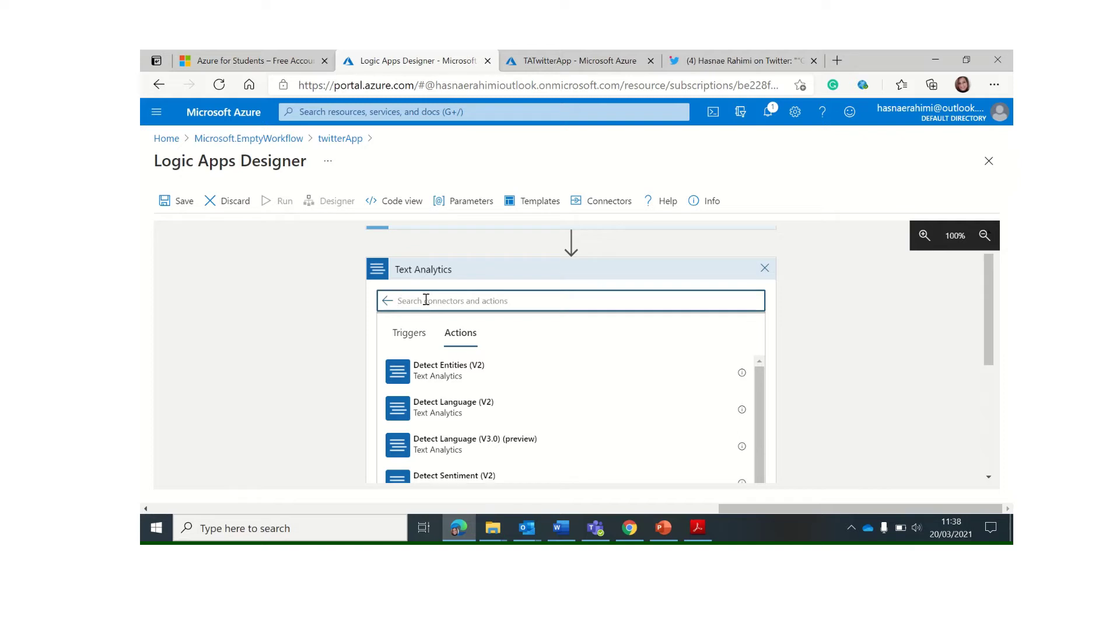
type("Sentiment")
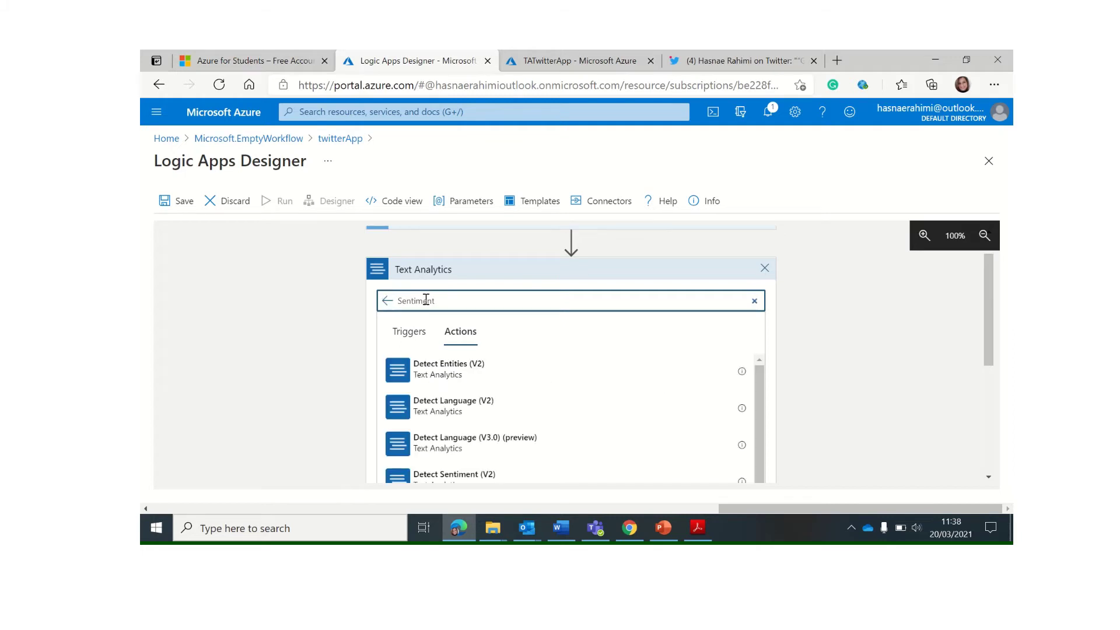
scroll(486, 420, "down", 1)
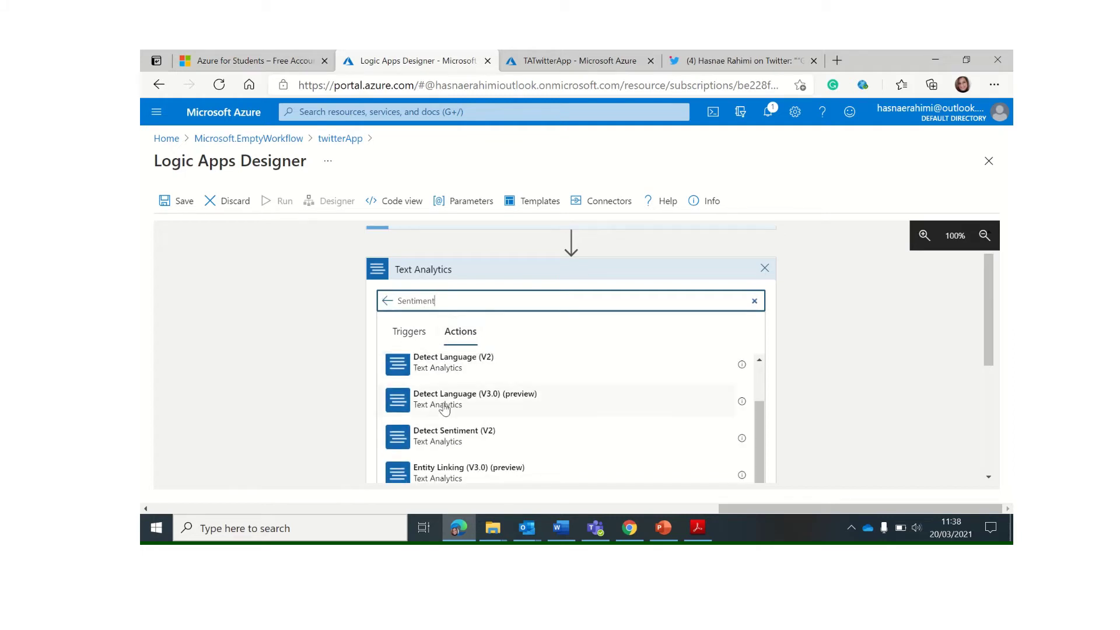
left_click(537, 442)
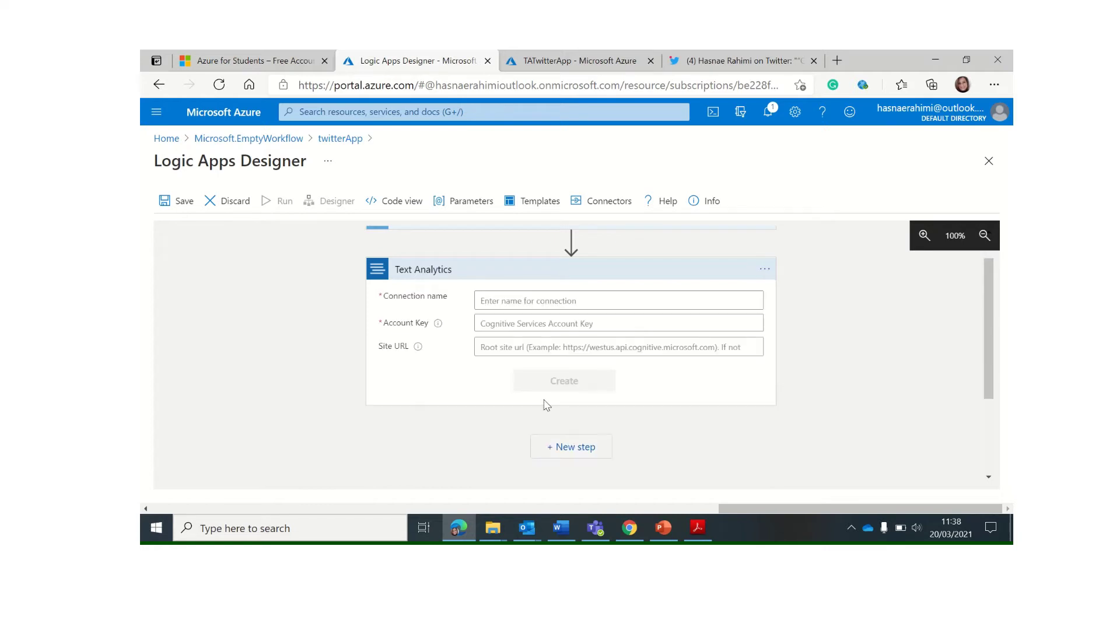
Create connection TAconnection with KEY 1 as account key and the resource endpoint as site URL
left_click(537, 298)
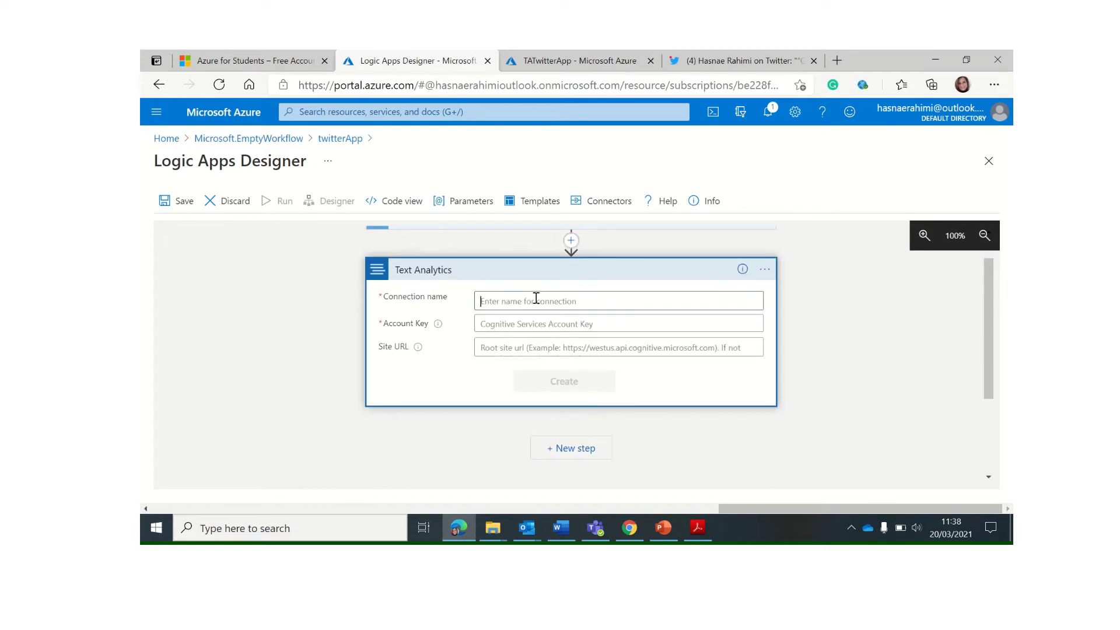
type("TAconnection")
left_click(526, 327)
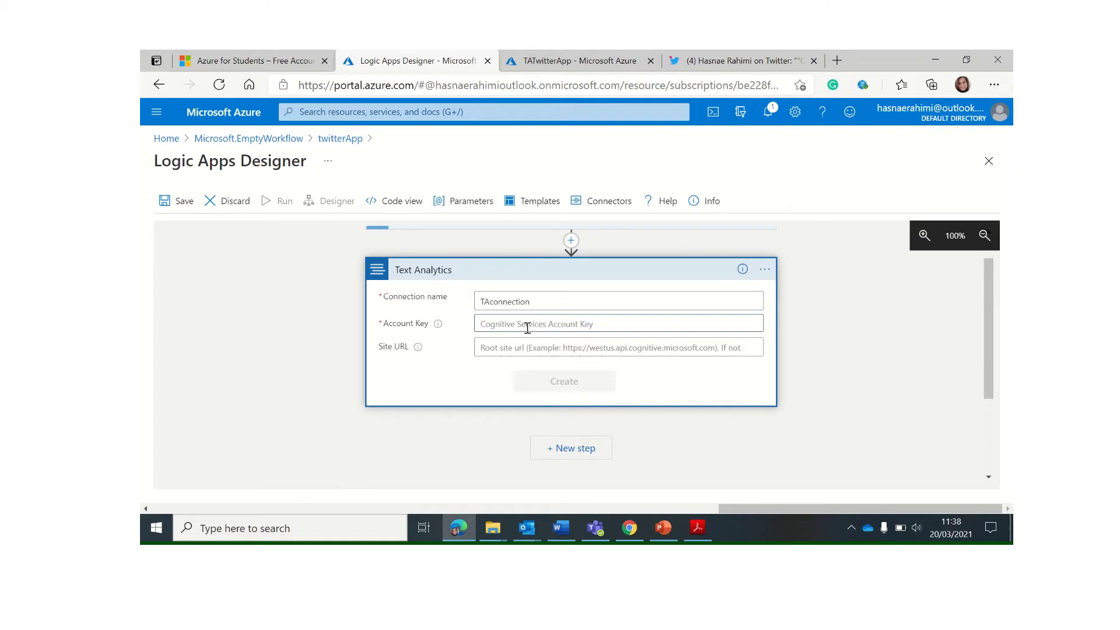
key("ctrl+v")
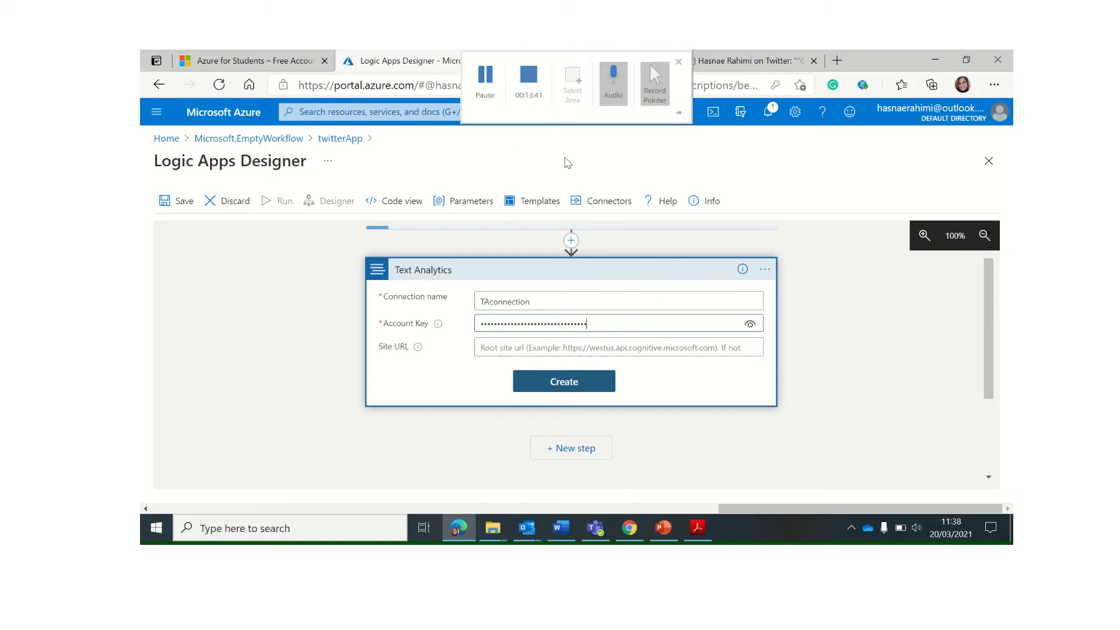
left_click(598, 62)
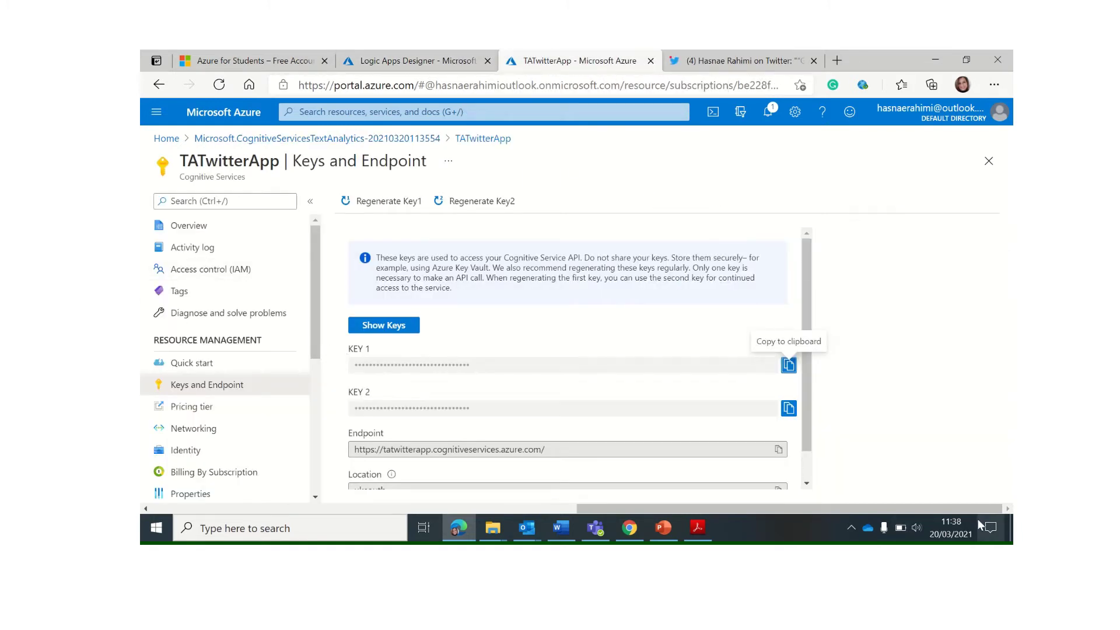
left_click(778, 450)
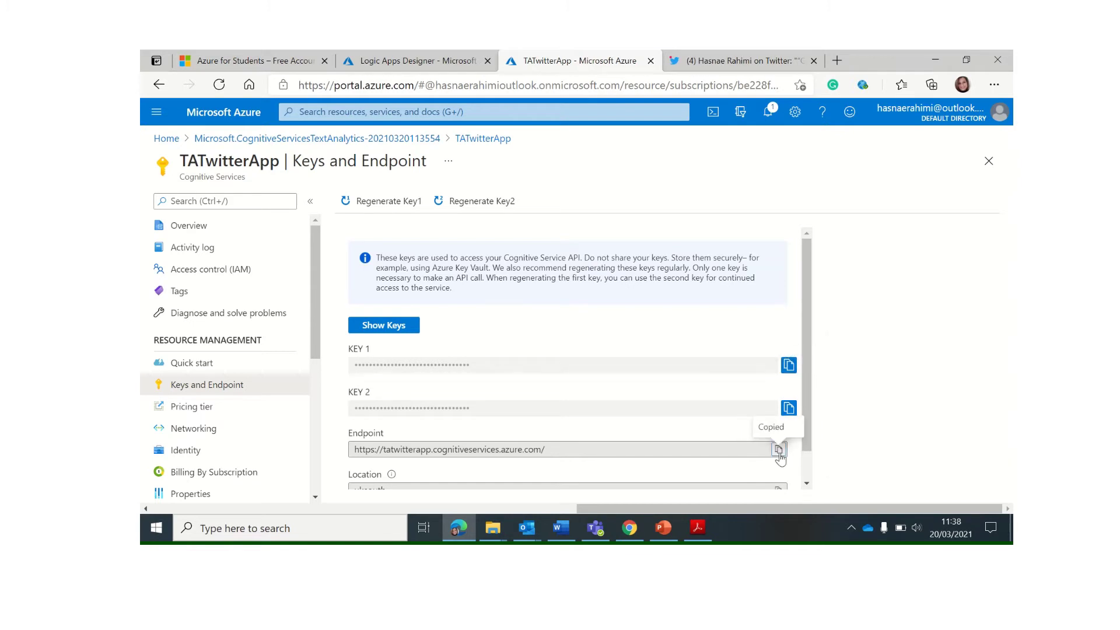
left_click(412, 61)
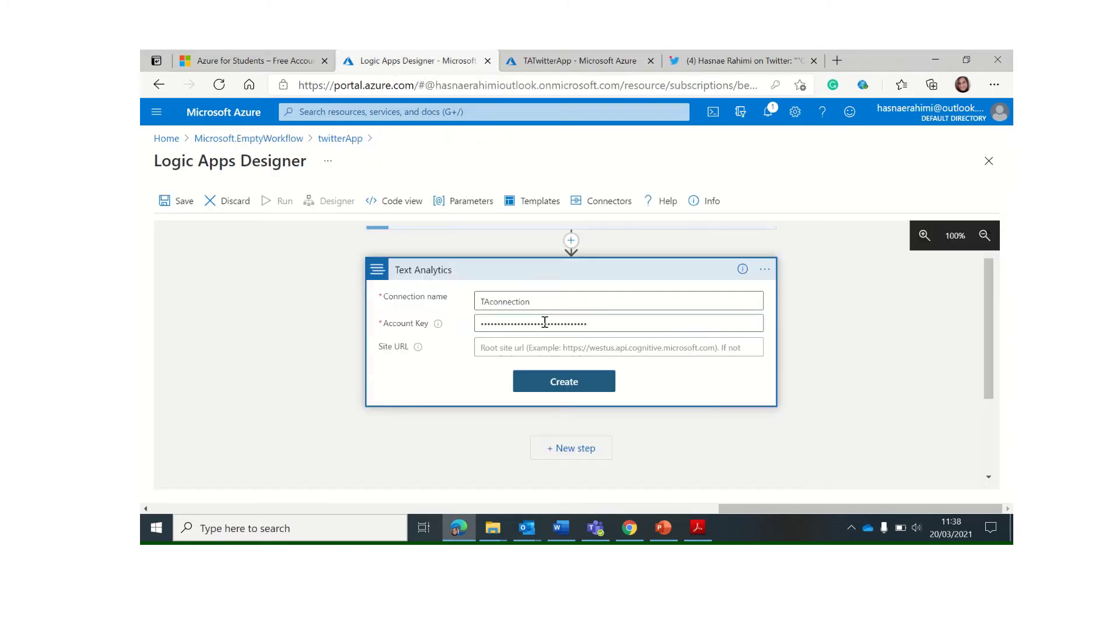
key("Tab")
key("ctrl+v")
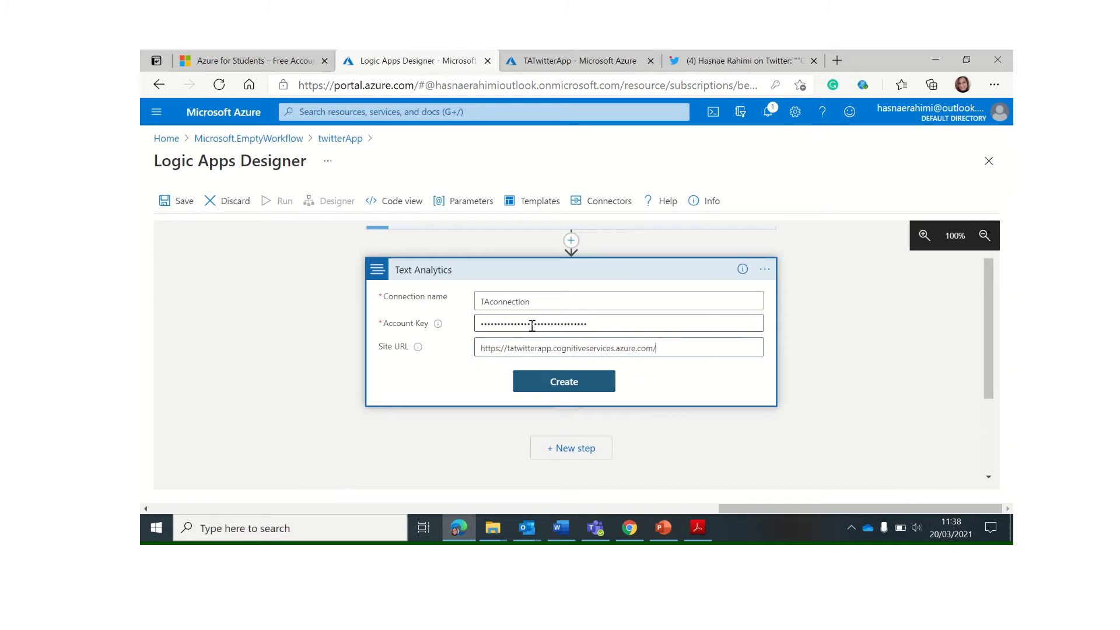
left_click(583, 387)
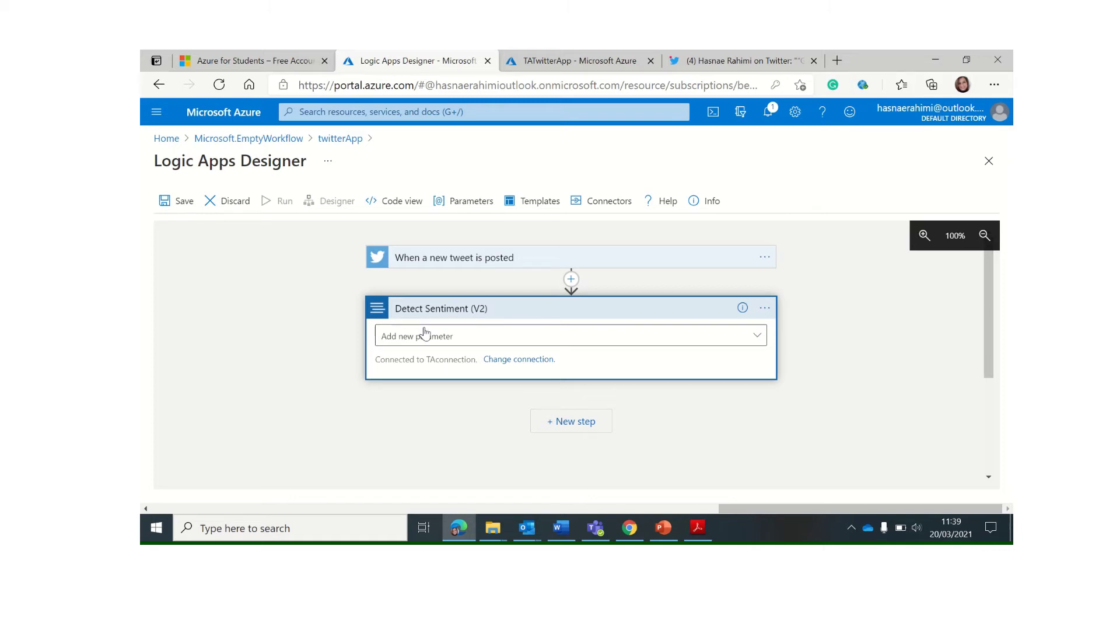
Tick the documents parameter on Detect Sentiment (V2) to reveal its Id, Text and Language fields
left_click(426, 339)
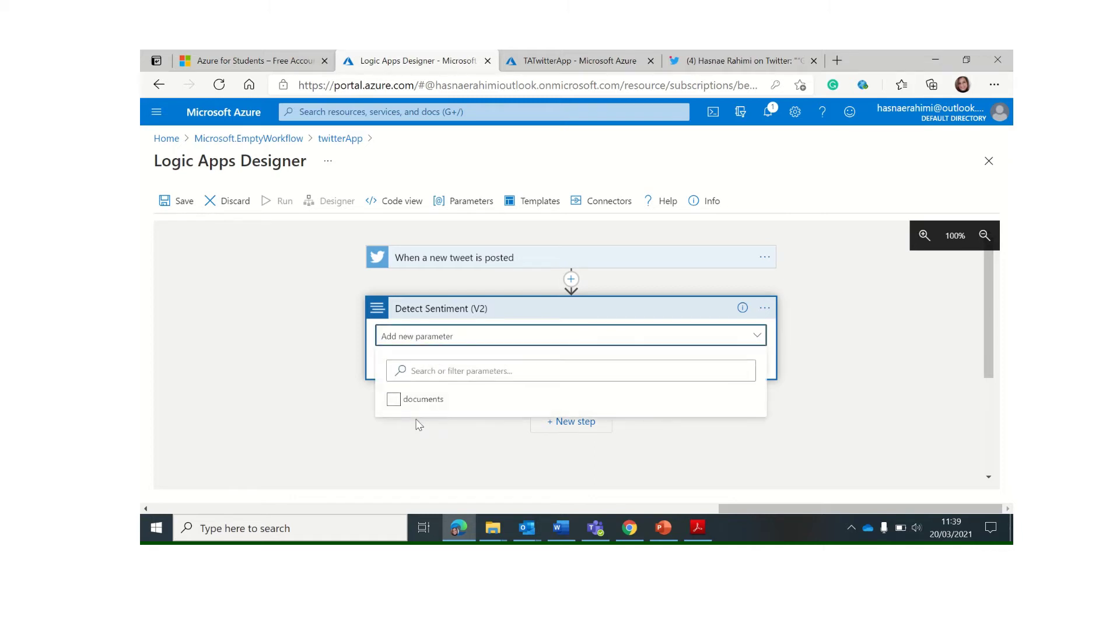
left_click(414, 403)
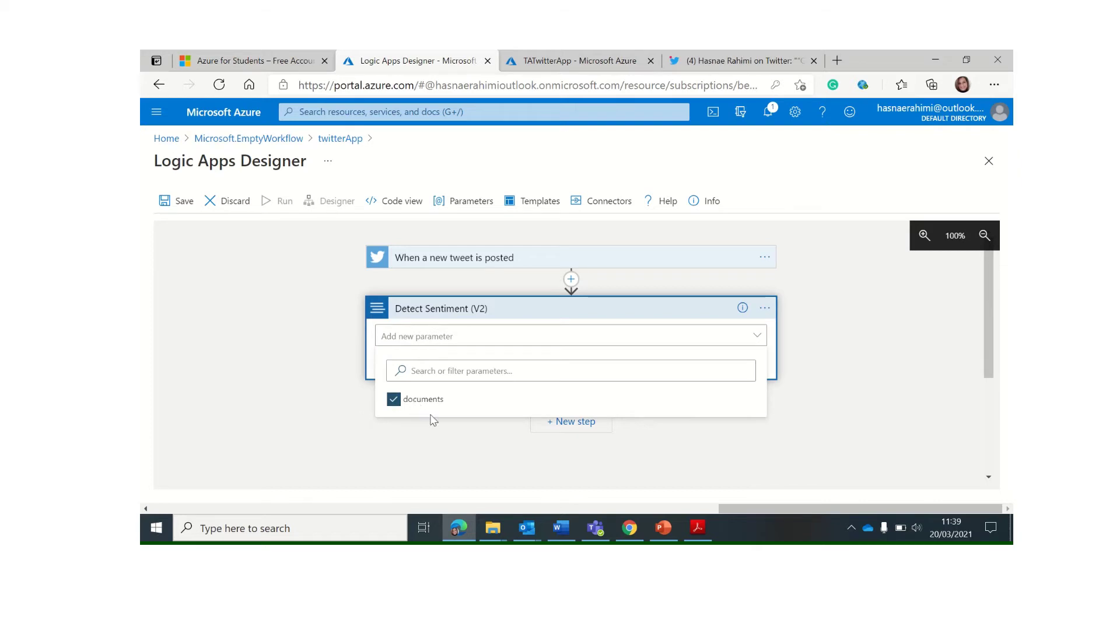
left_click(458, 335)
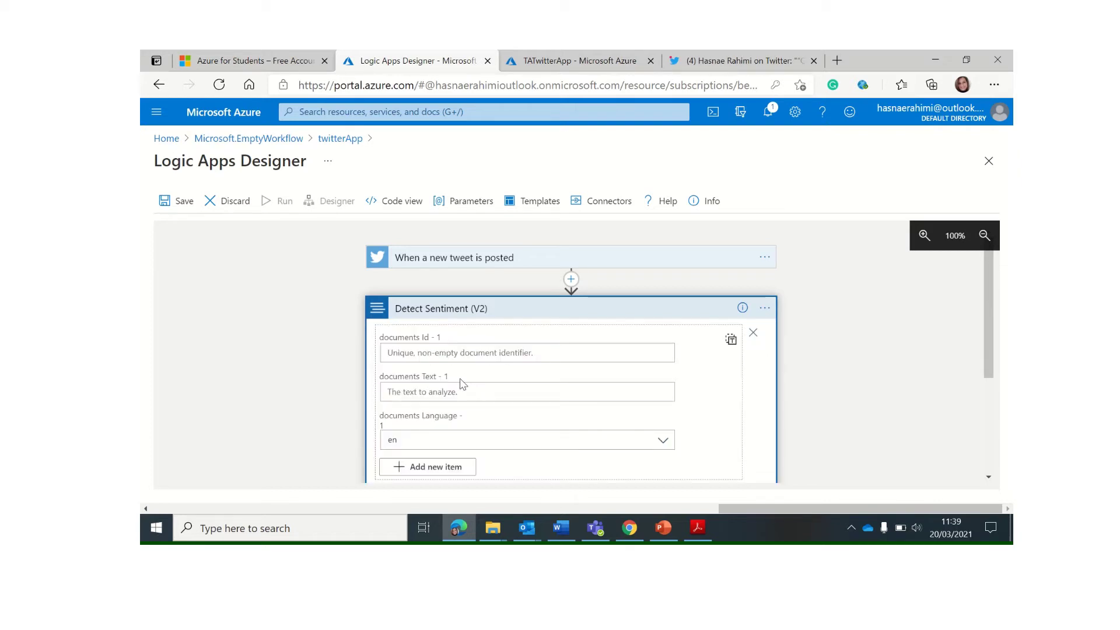
Set Detect Sentiment's documents Id to the Tweet id dynamic content
left_click(421, 353)
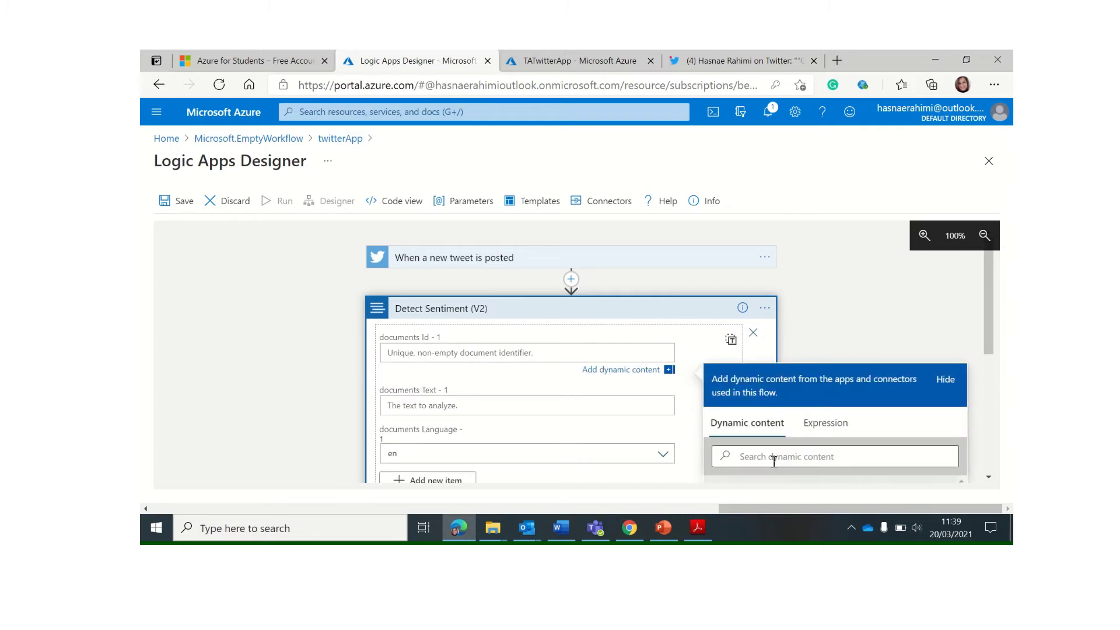
scroll(773, 460, "down", 1)
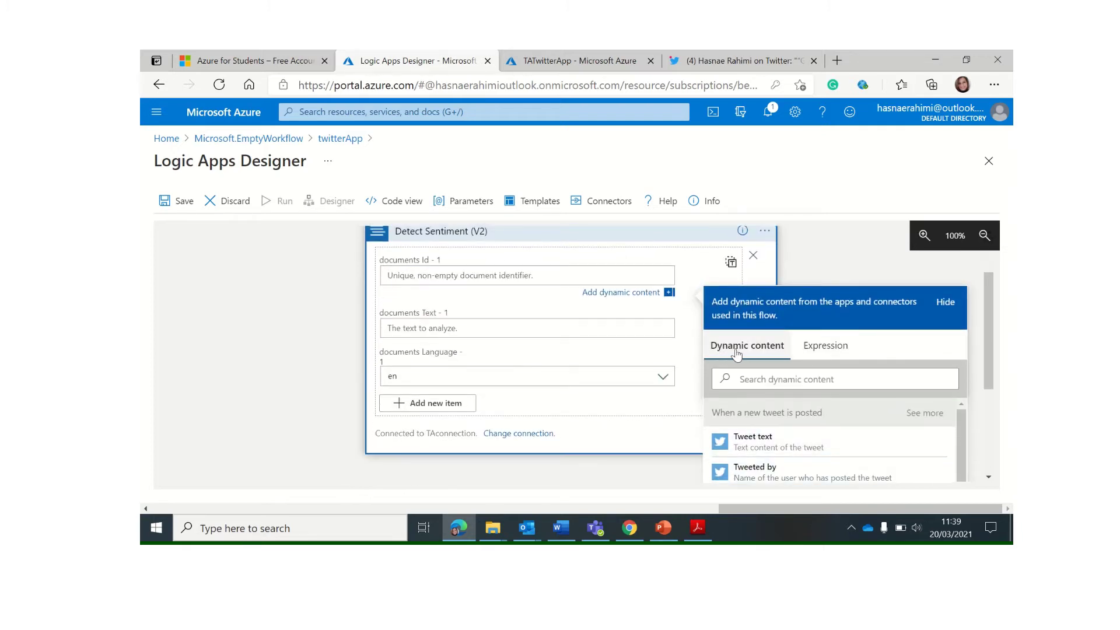
left_click(761, 378)
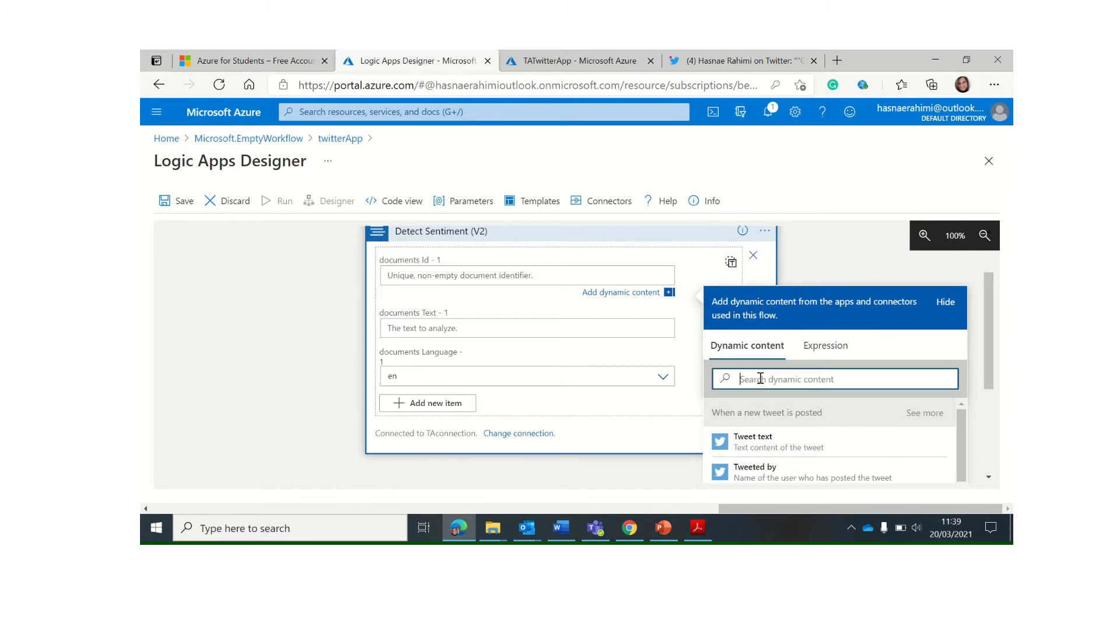
type("id")
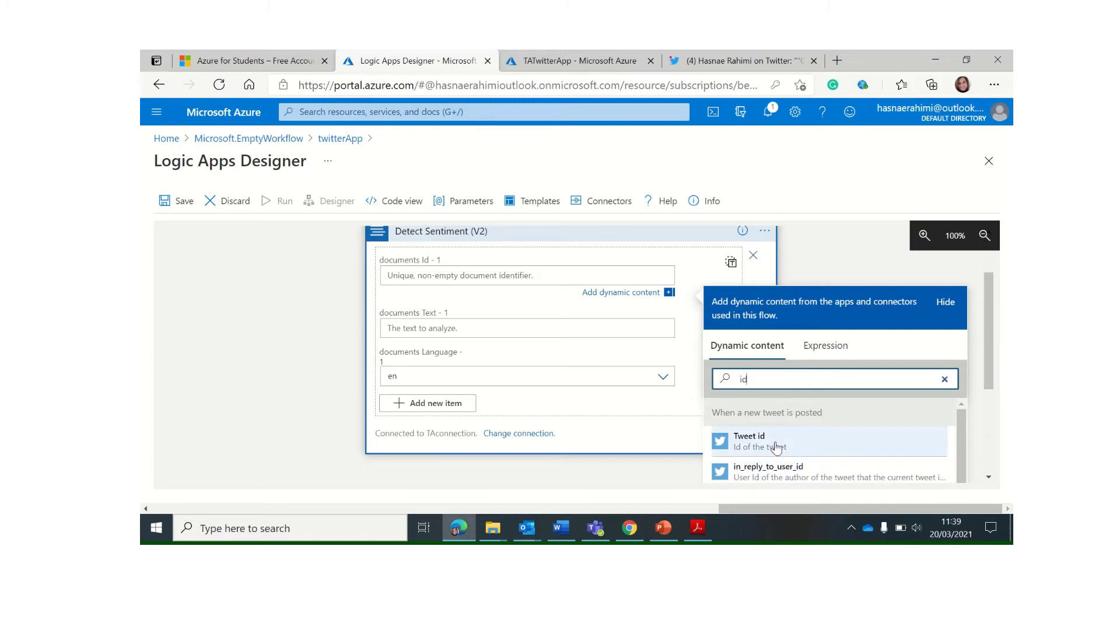
left_click(776, 447)
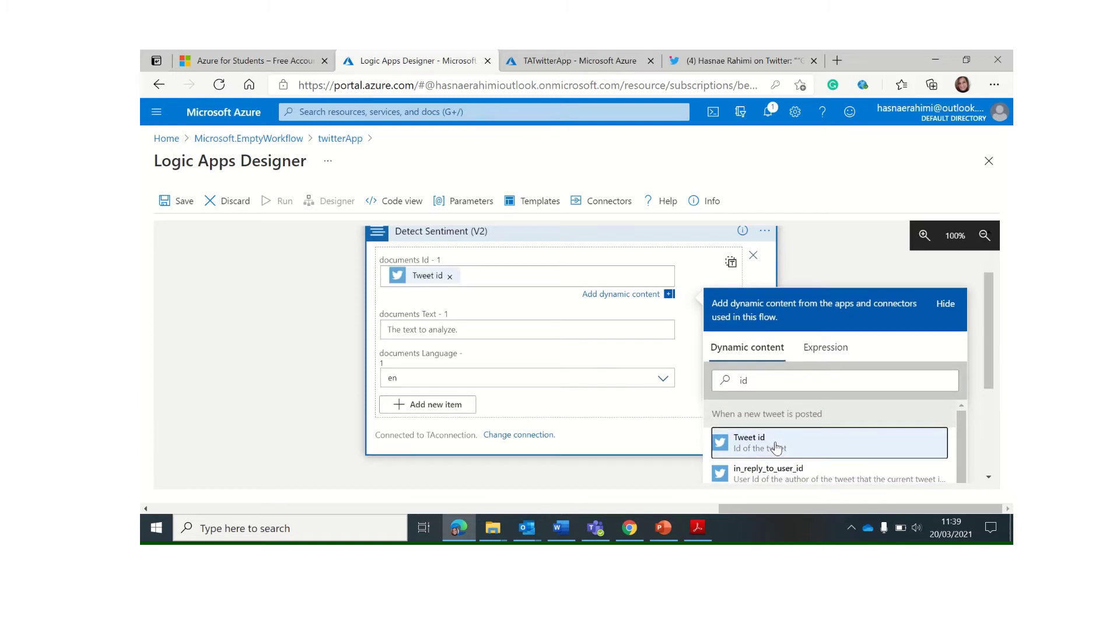
Set Detect Sentiment's documents Text to the Tweet text dynamic content
left_click(436, 328)
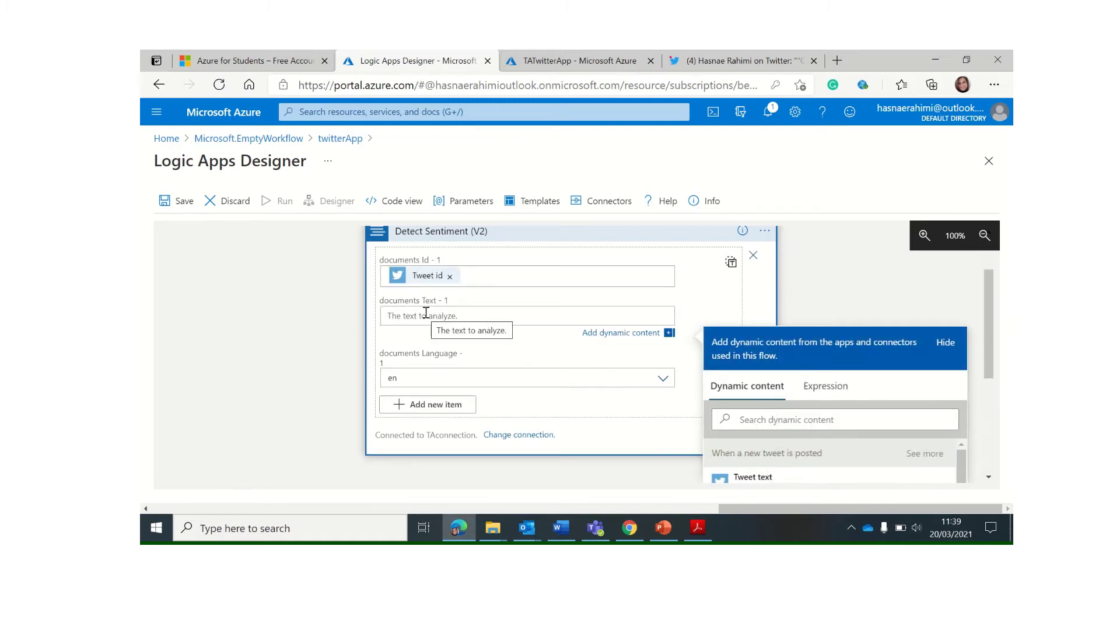
left_click(770, 418)
type("tex")
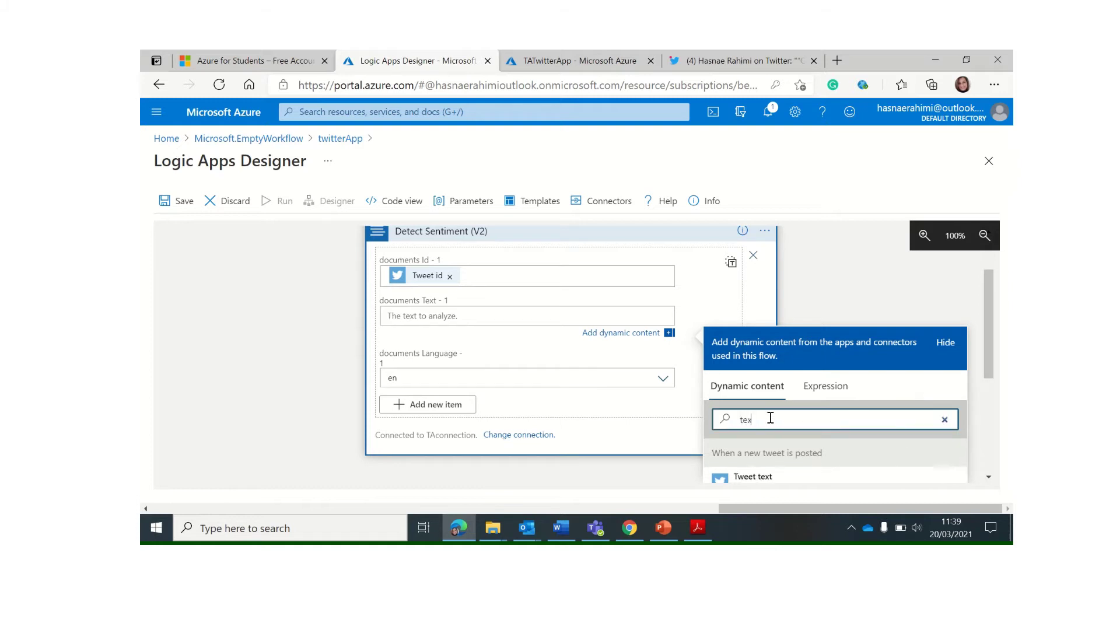
type("t")
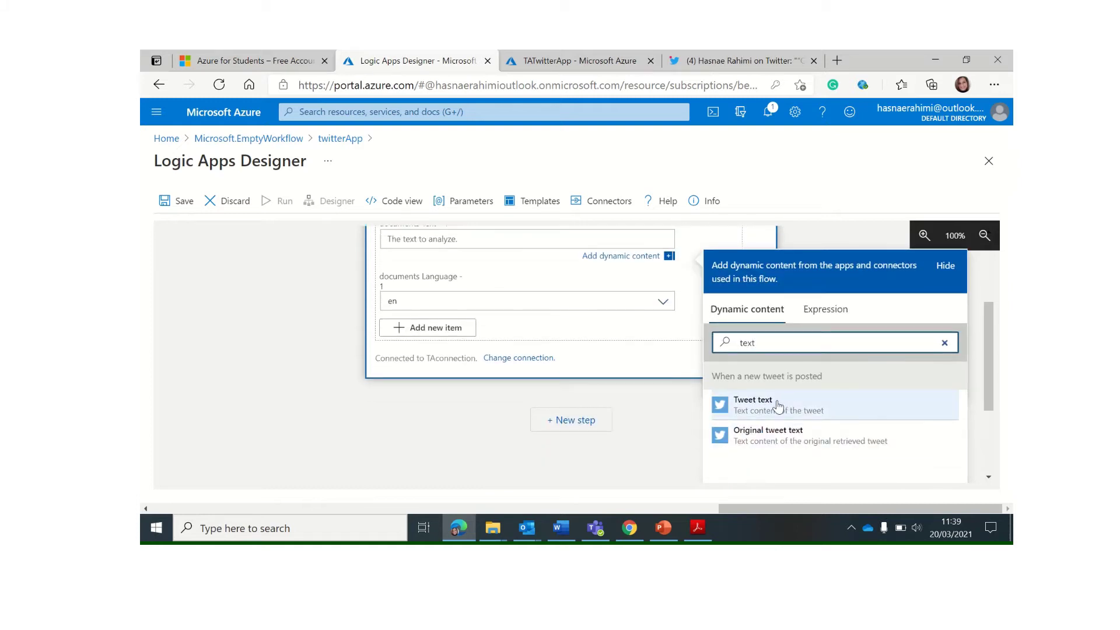
left_click(763, 402)
scroll(432, 292, "up", 2)
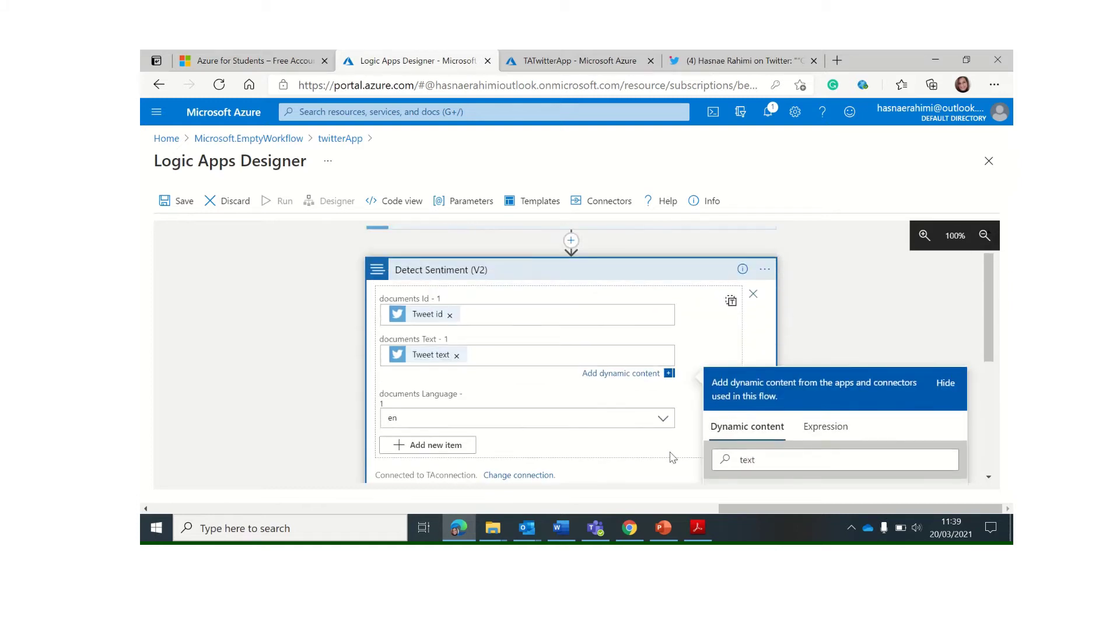
scroll(434, 433, "down", 2)
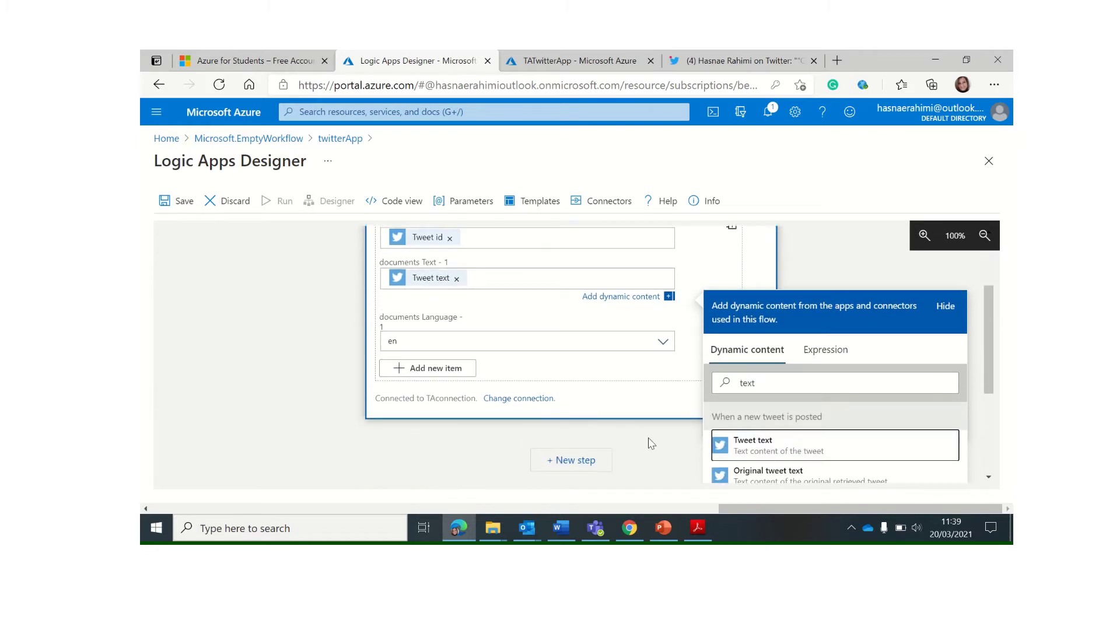
left_click(649, 444)
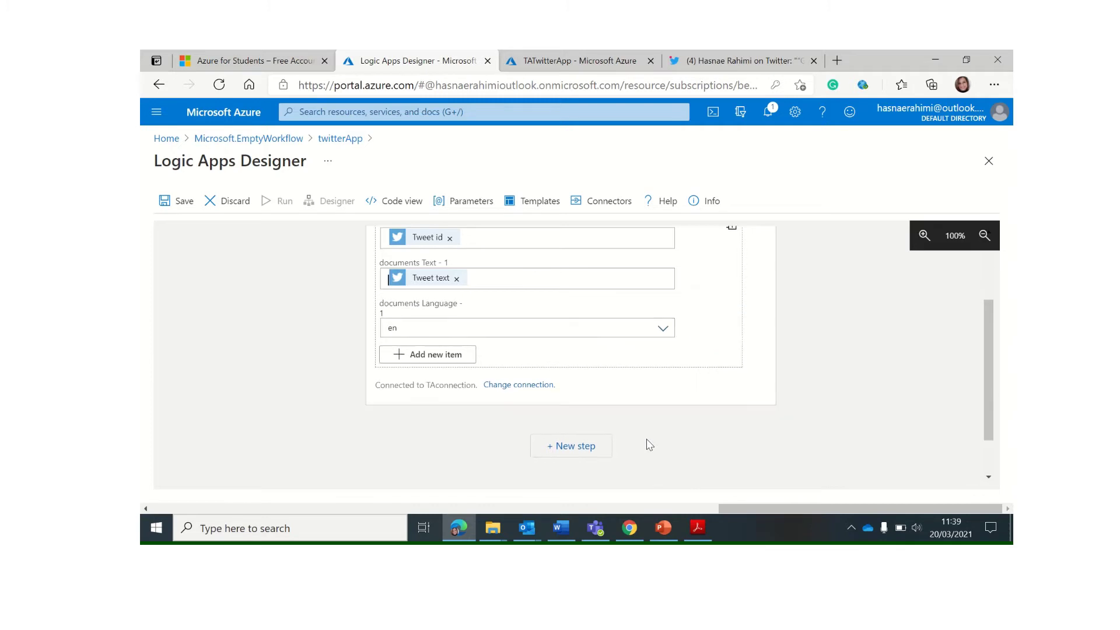
scroll(575, 273, "up", 2)
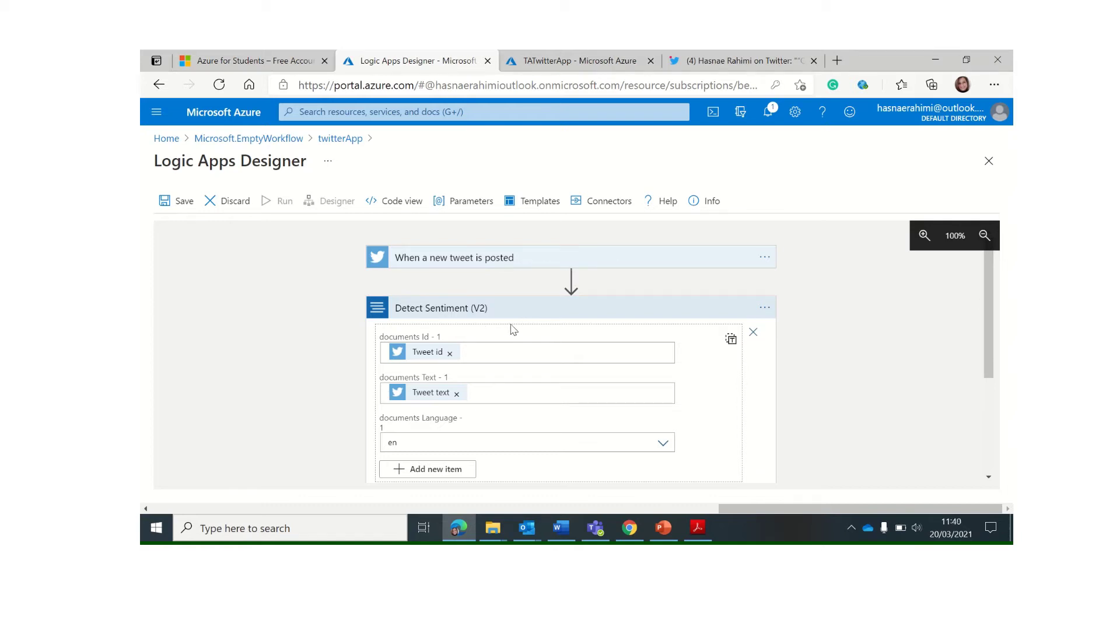
scroll(513, 330, "down", 1)
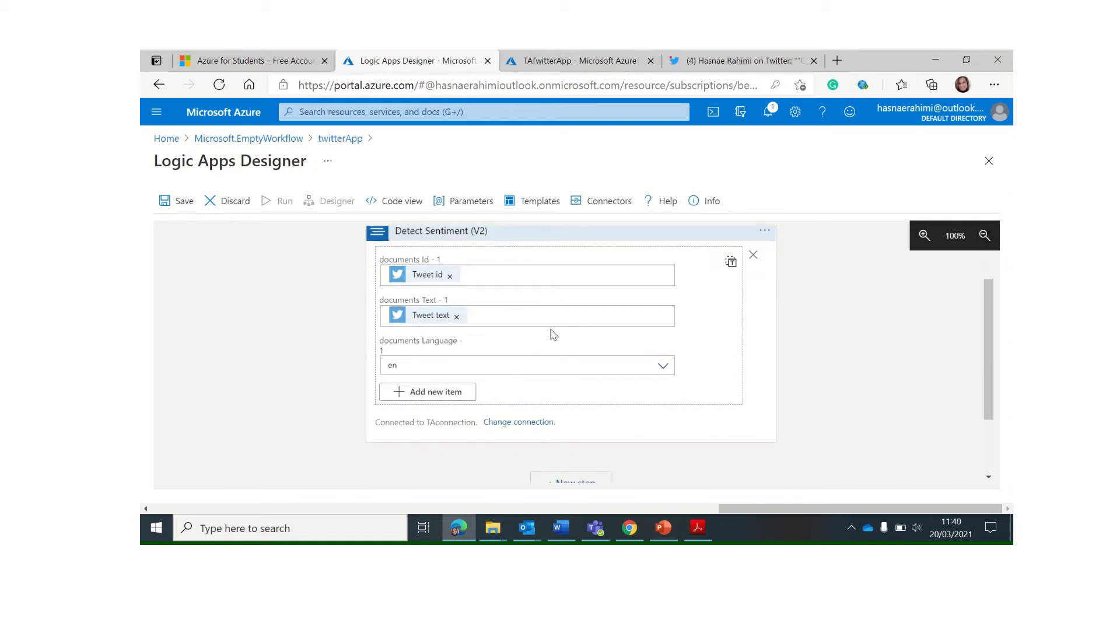
scroll(554, 335, "down", 1)
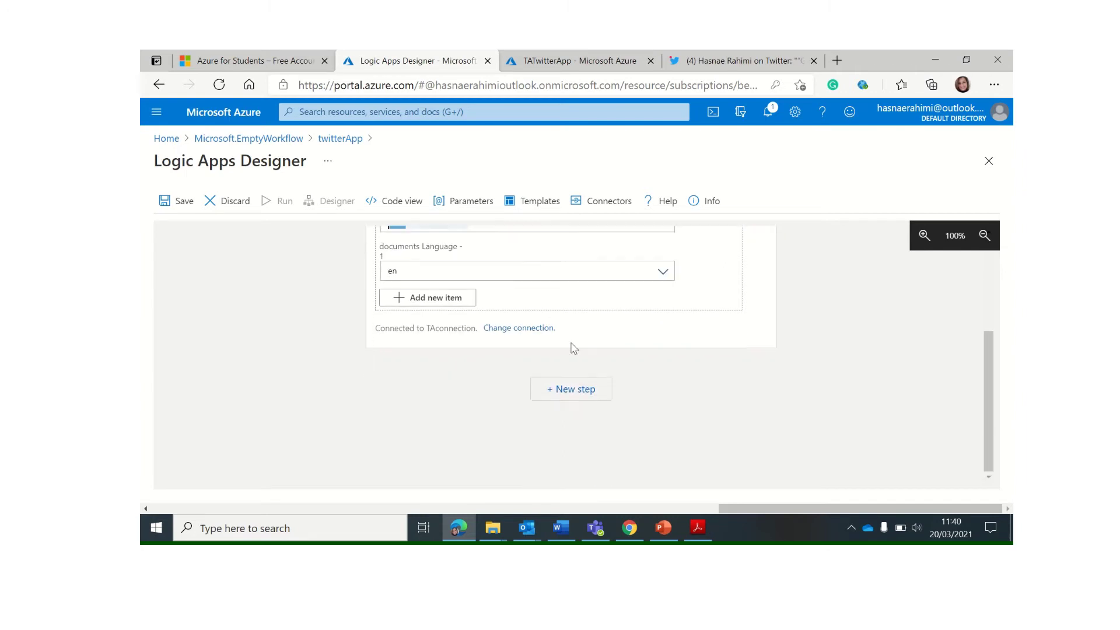
Add a Text Analytics Key Phrases (V2) step, found by searching 'key phr'
left_click(573, 393)
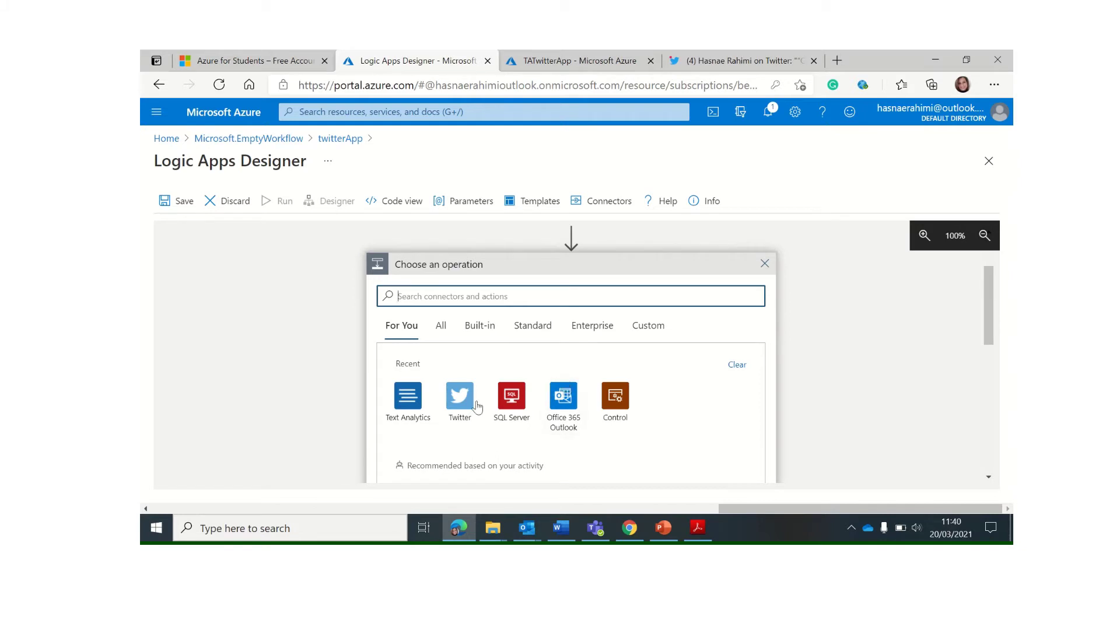
left_click(407, 403)
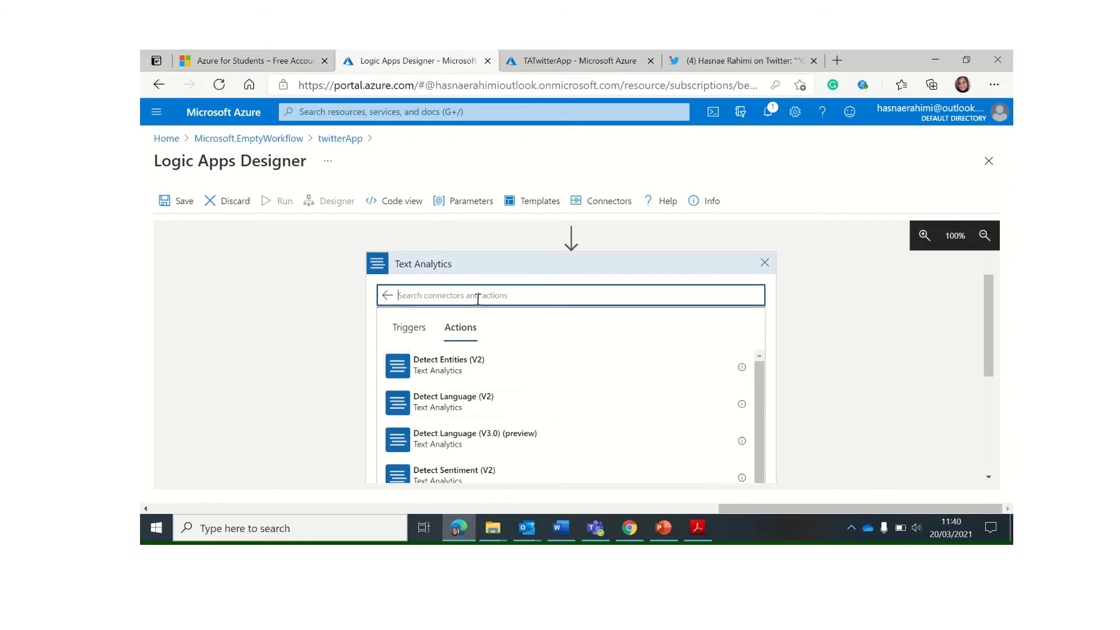
type("key phrases")
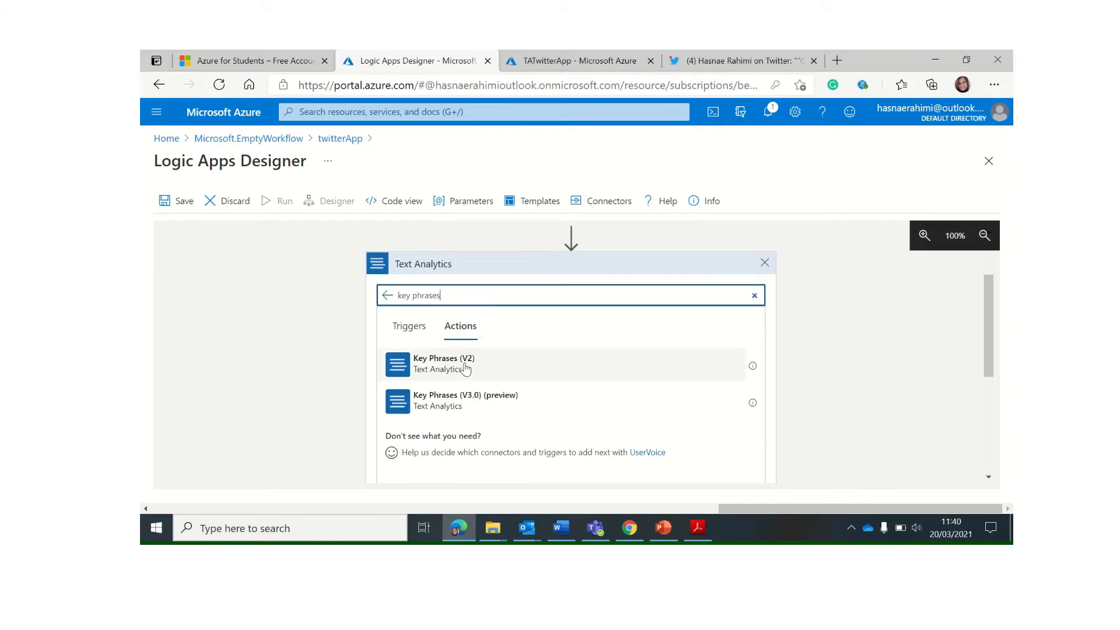
left_click(465, 366)
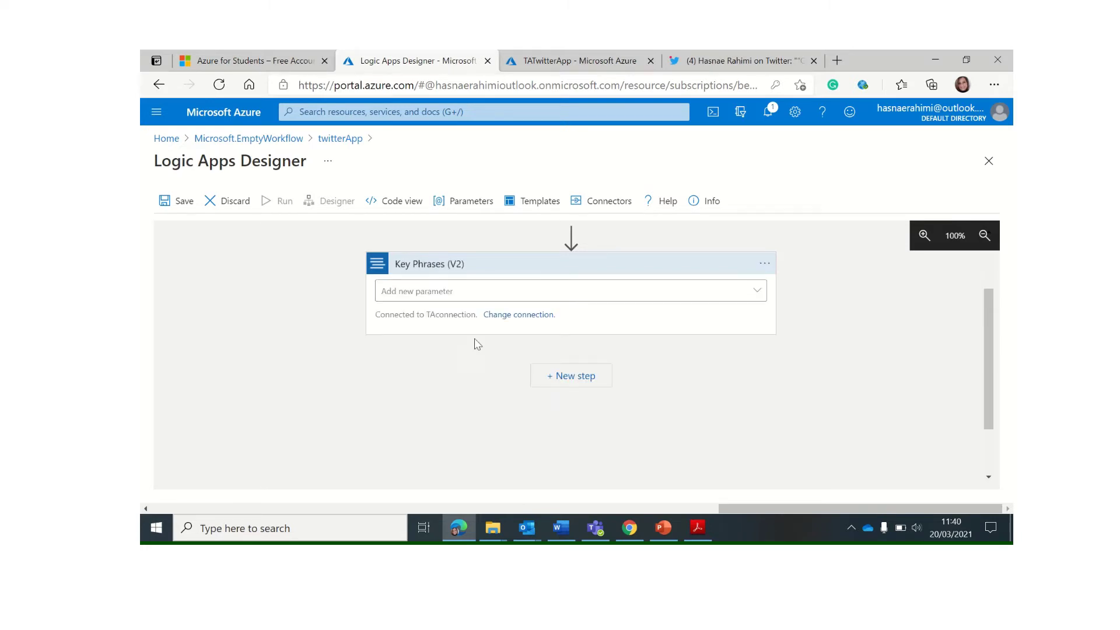
Add the documents parameter to the Key Phrases (V2) action
left_click(469, 295)
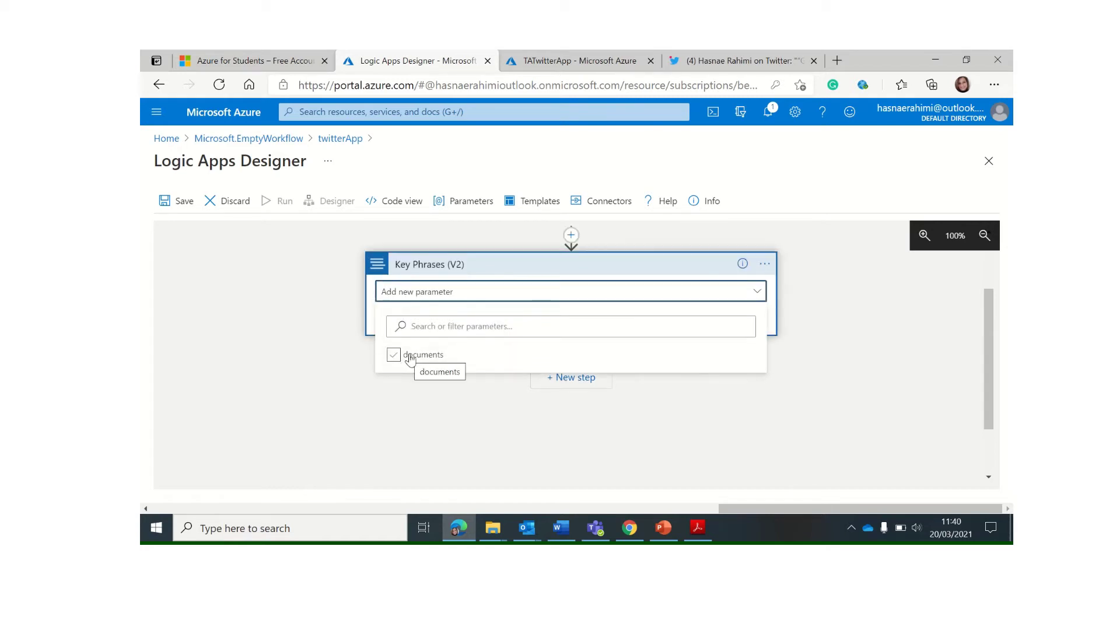
left_click(408, 357)
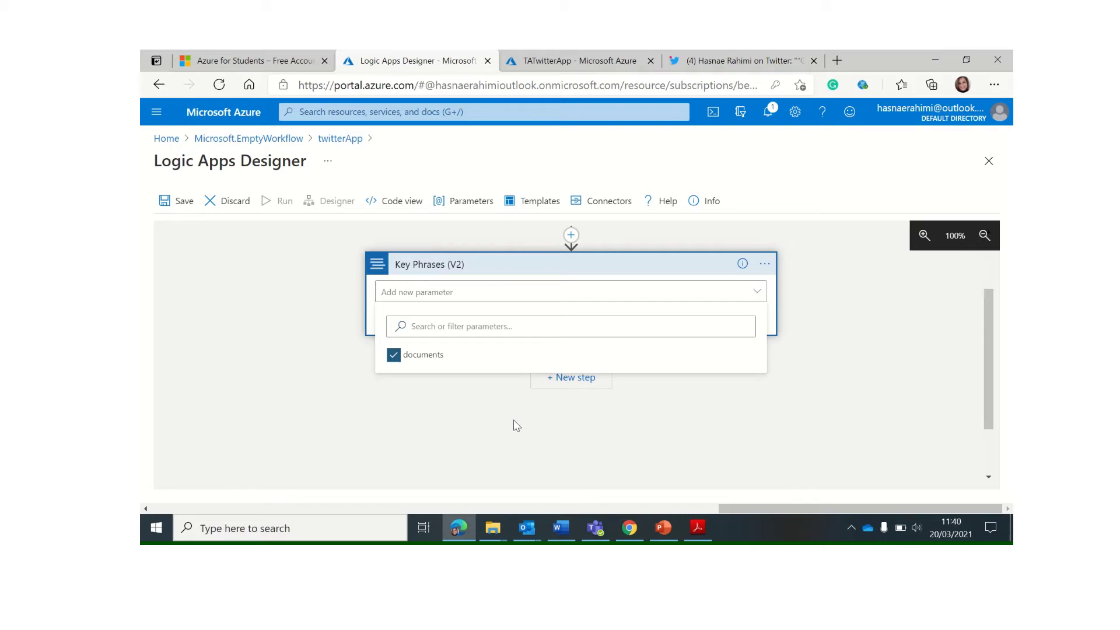
left_click(469, 292)
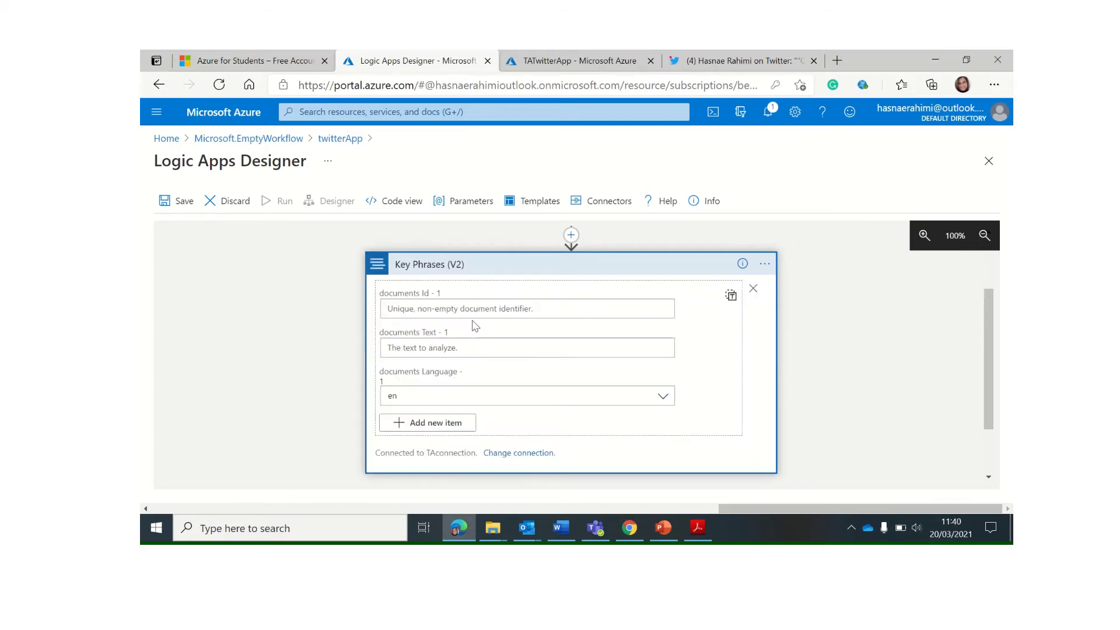
Map Tweet id to documents Id and Tweet text to documents Text in Key Phrases
left_click(467, 309)
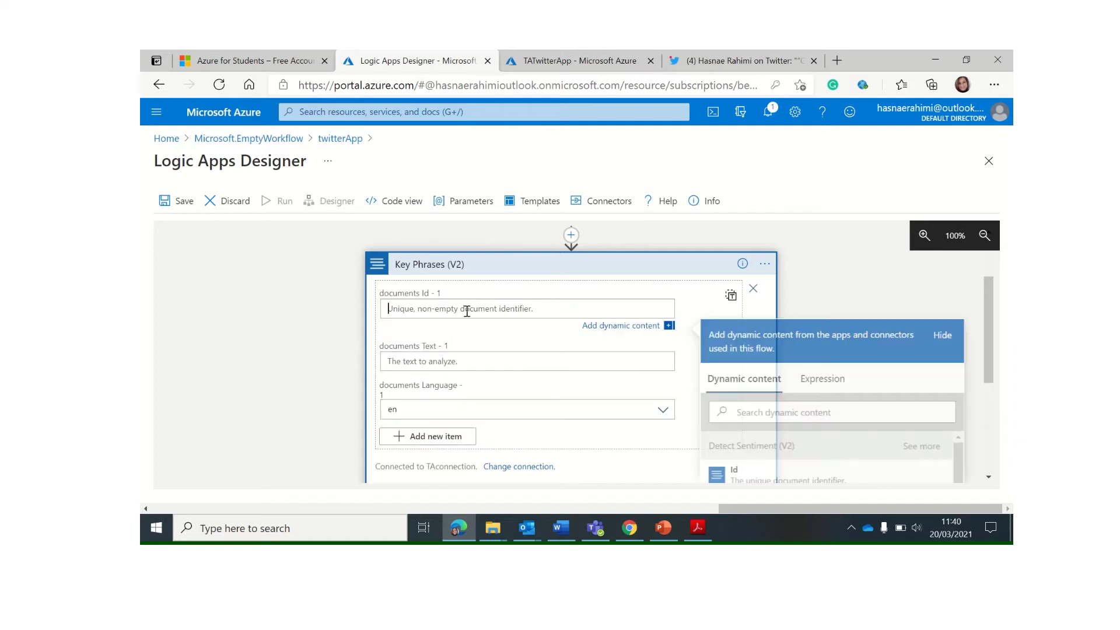
left_click(780, 406)
type("id")
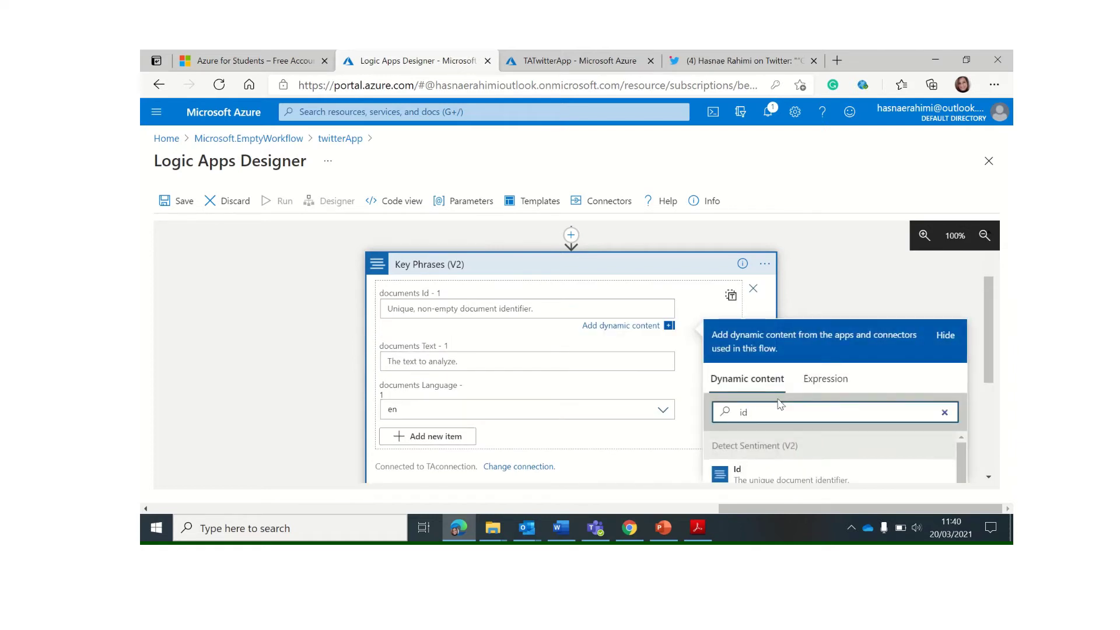
scroll(780, 420, "down", 2)
left_click(782, 457)
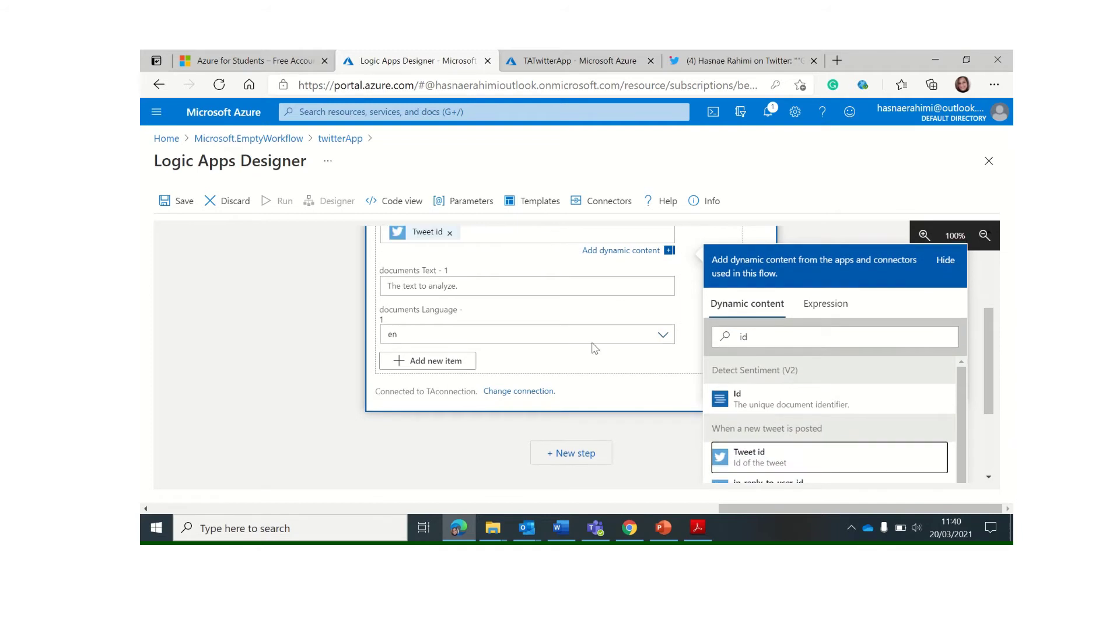
left_click(448, 286)
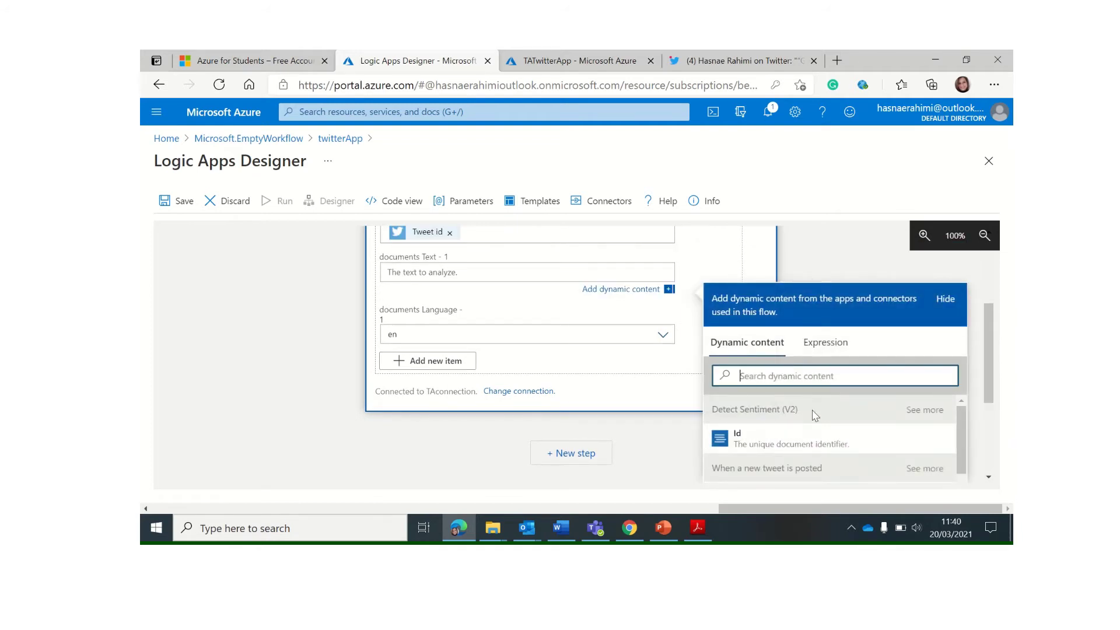
type("text")
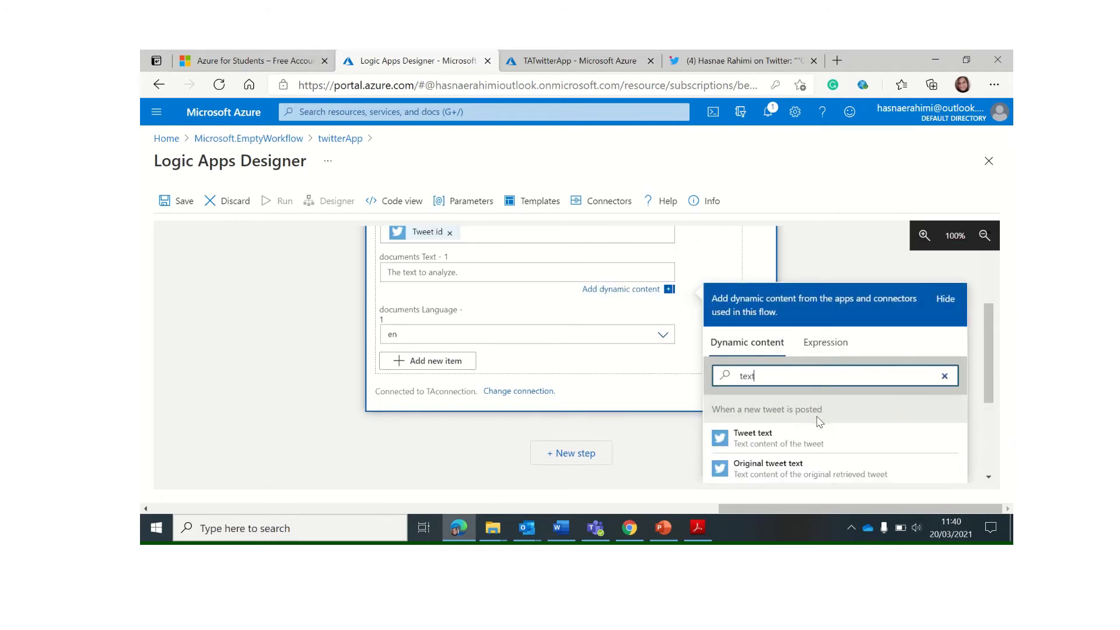
left_click(782, 437)
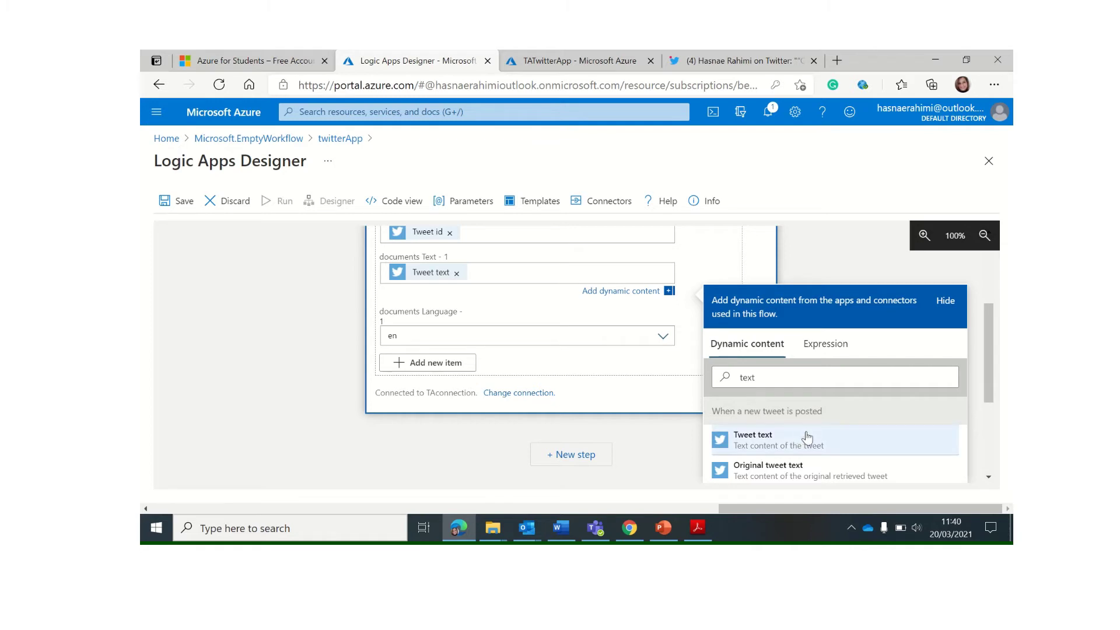
Add a new step below Key Phrases (V2) to bring up Choose an operation
scroll(790, 443, "down", 2)
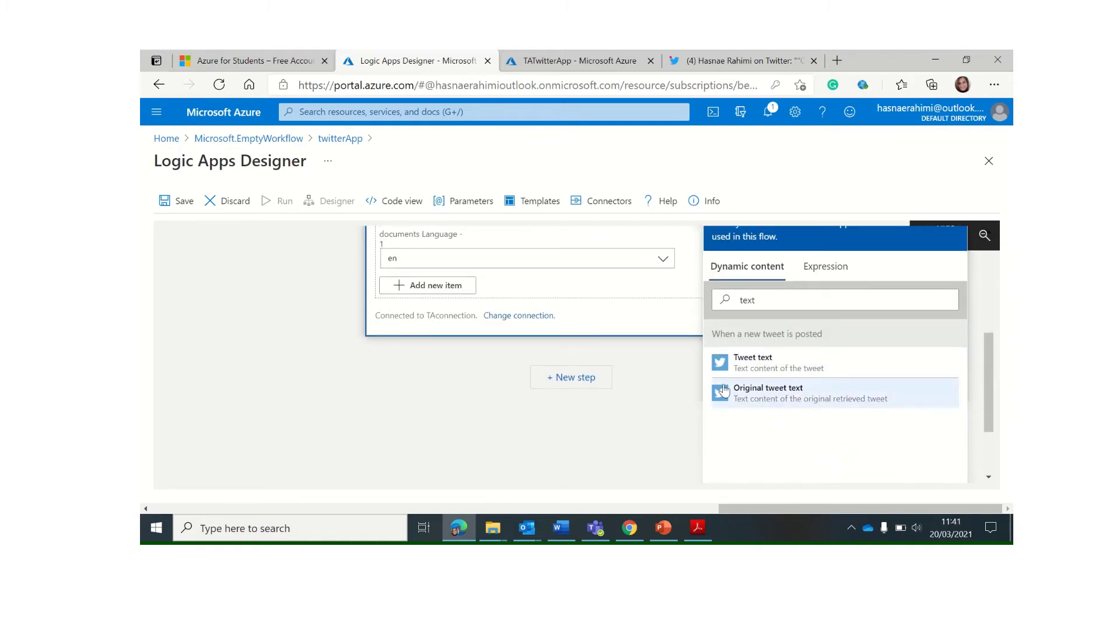
scroll(483, 261, "up", 2)
scroll(483, 261, "up", 1)
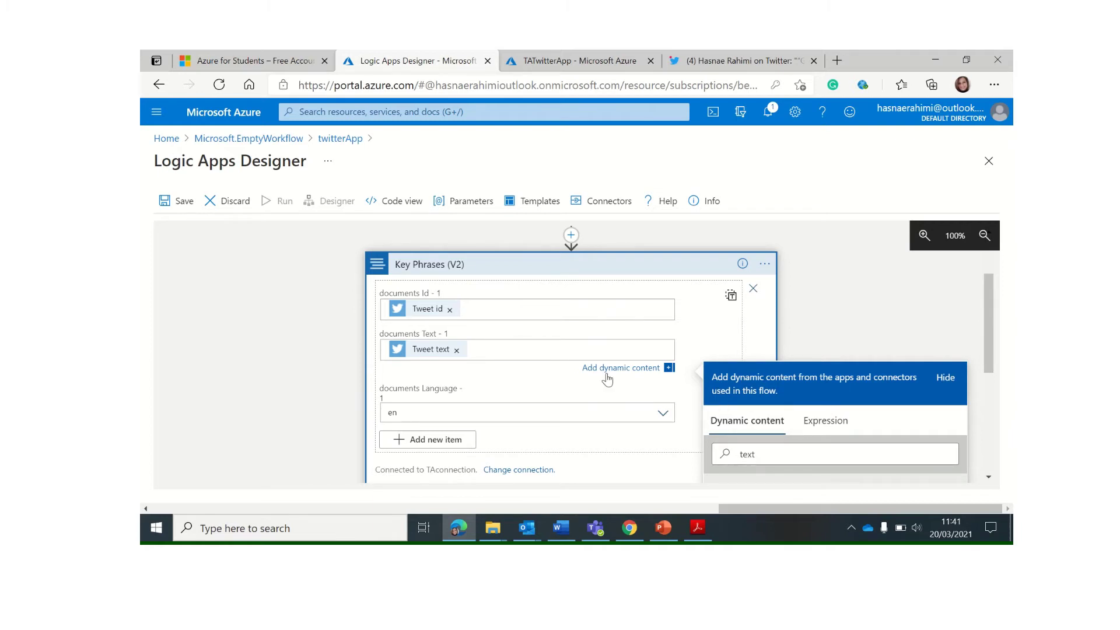
scroll(278, 402, "down", 1)
scroll(278, 402, "down", 1)
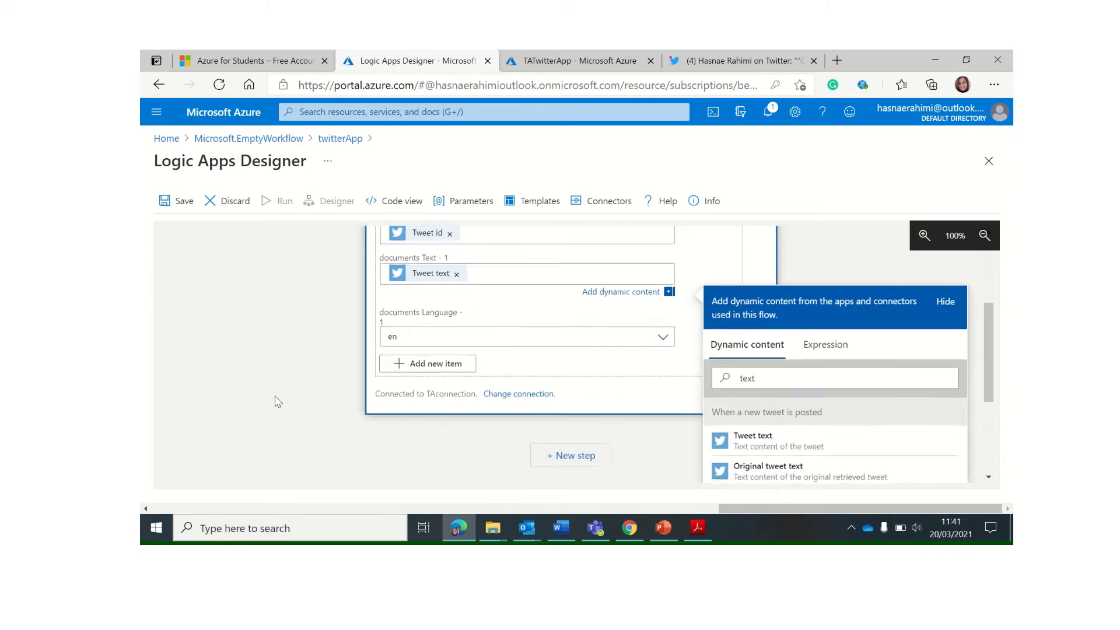
left_click(571, 461)
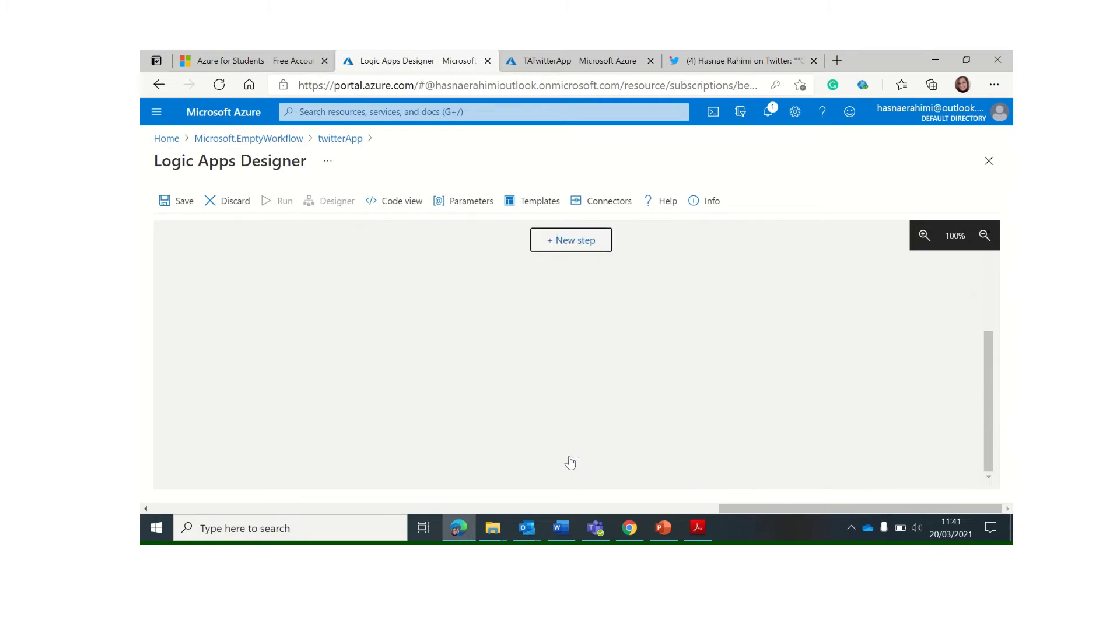
scroll(531, 267, "up", 2)
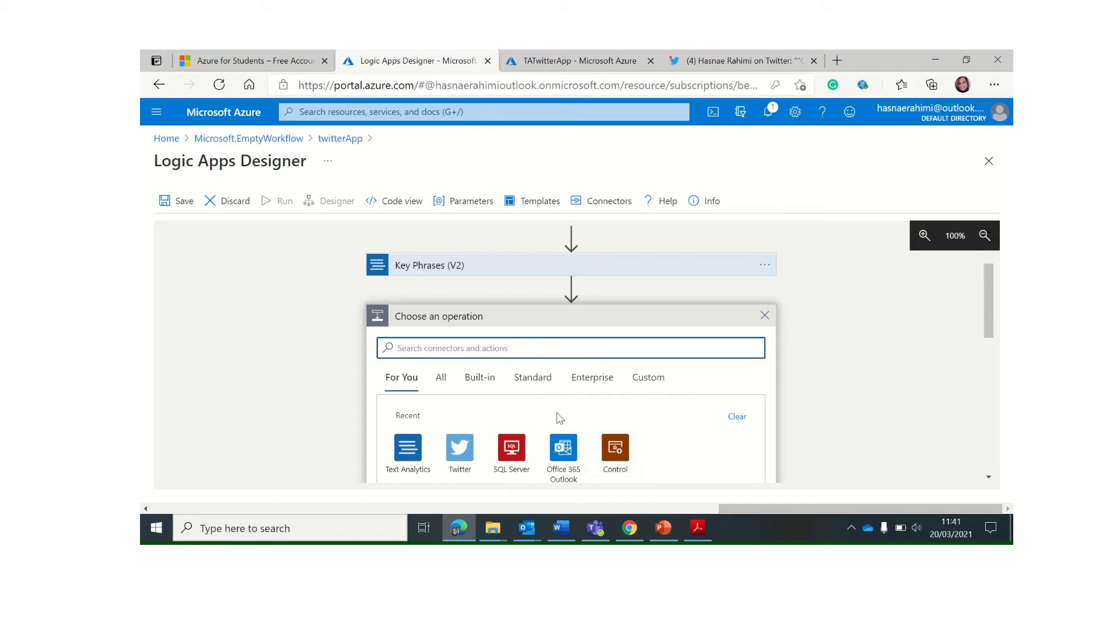
Add a Control Condition whose first value is the Detect Sentiment Score
scroll(557, 418, "down", 2)
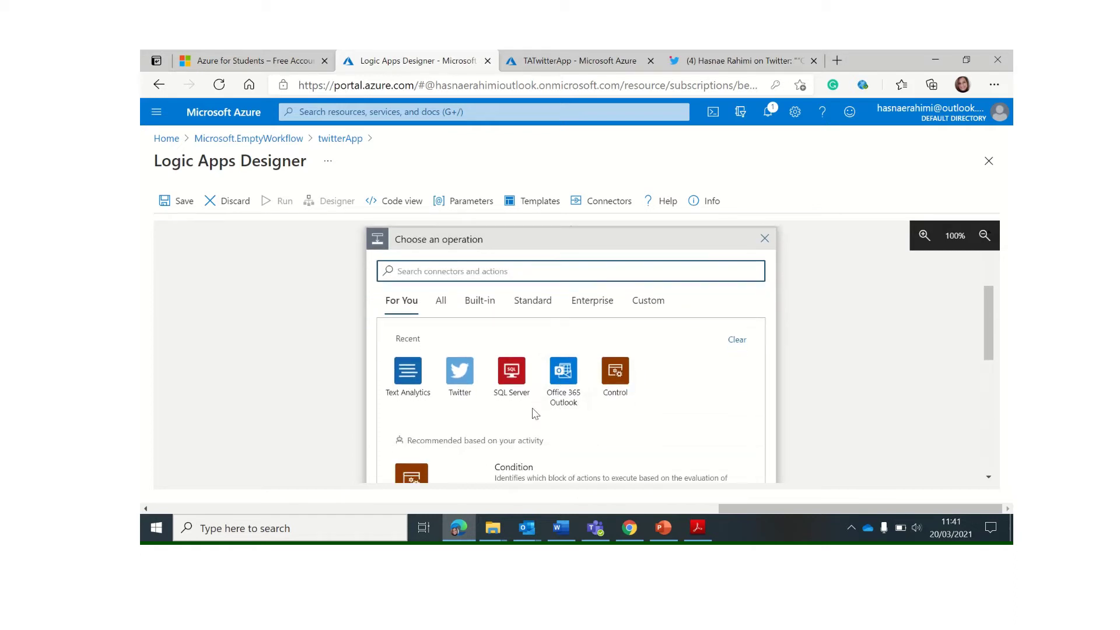
left_click(613, 375)
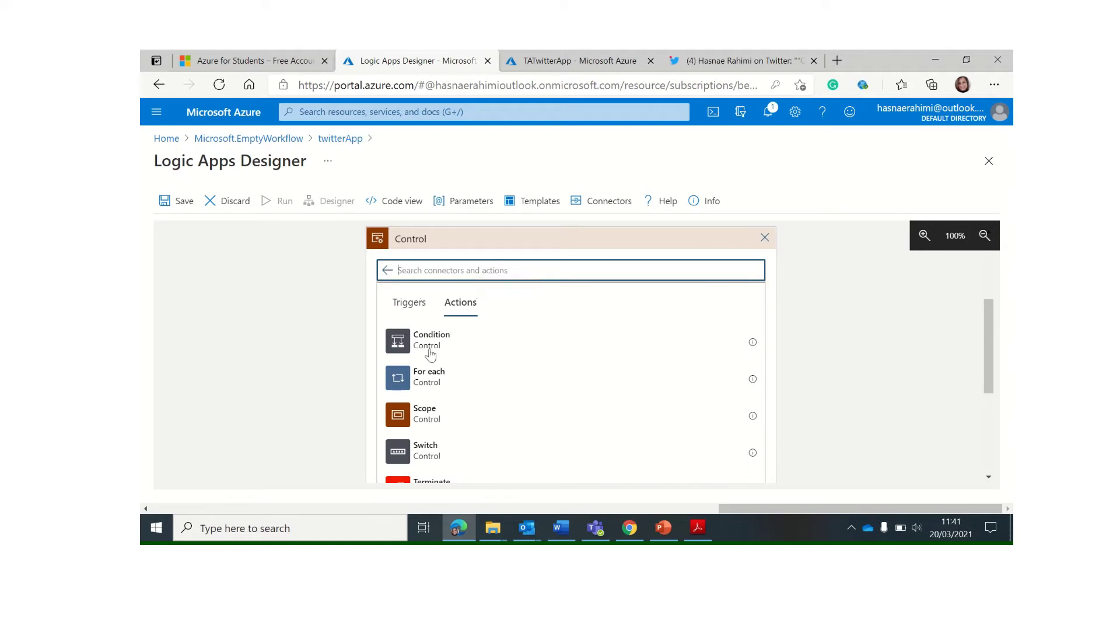
left_click(478, 344)
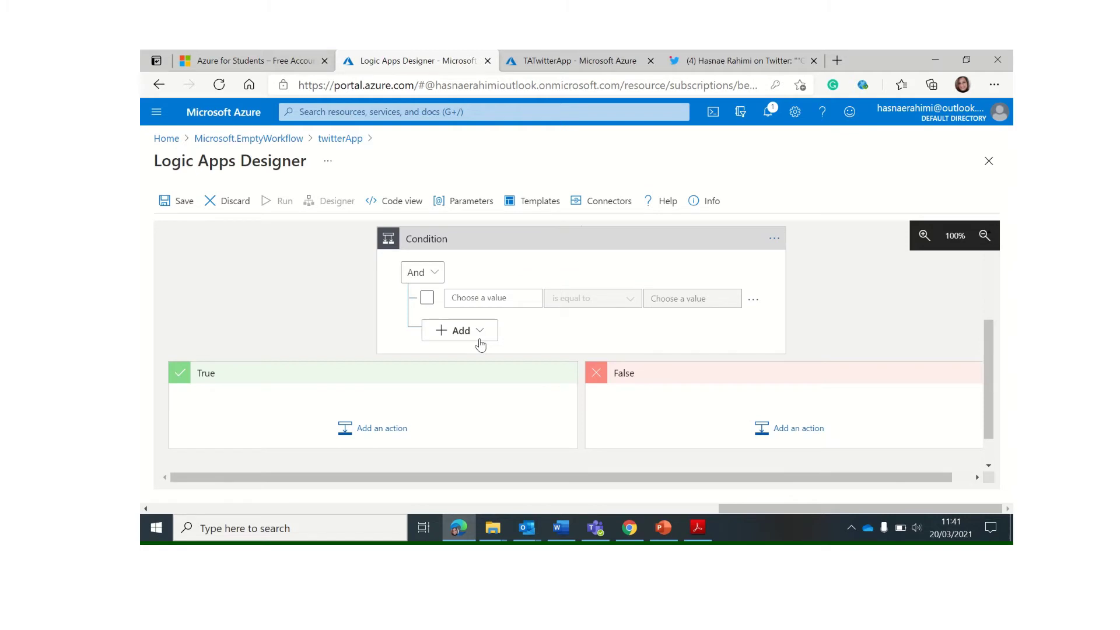
left_click(487, 298)
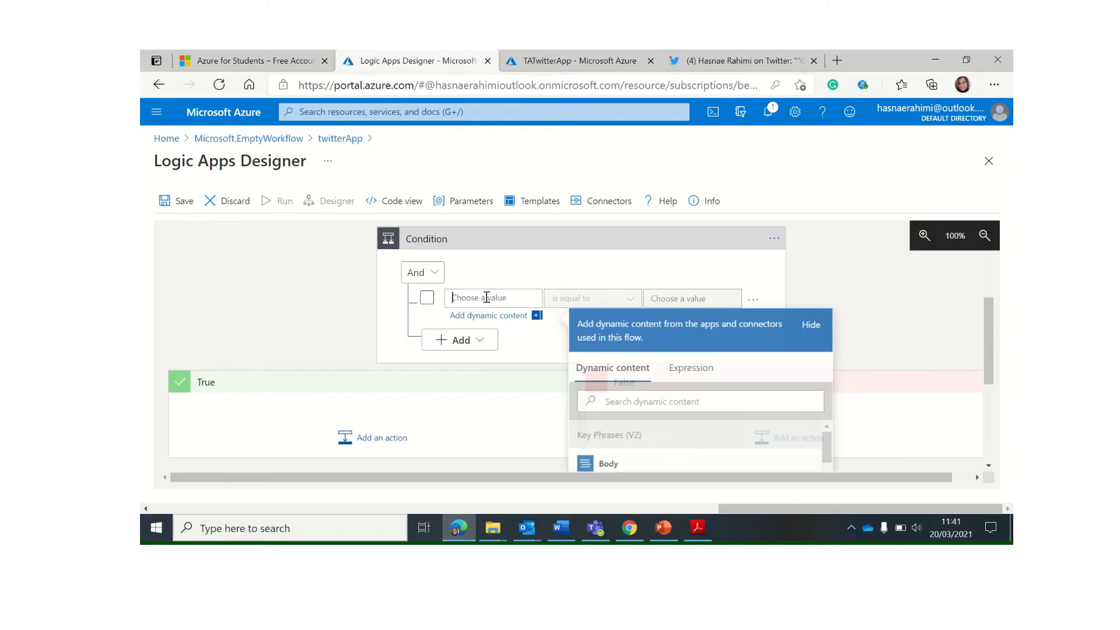
left_click(589, 402)
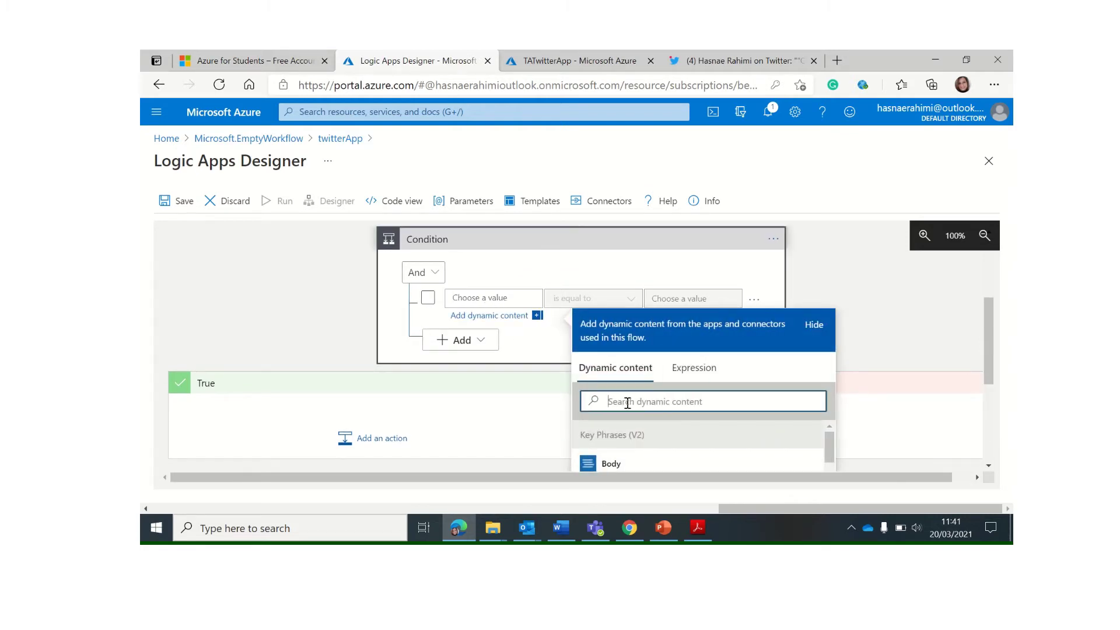
type("score")
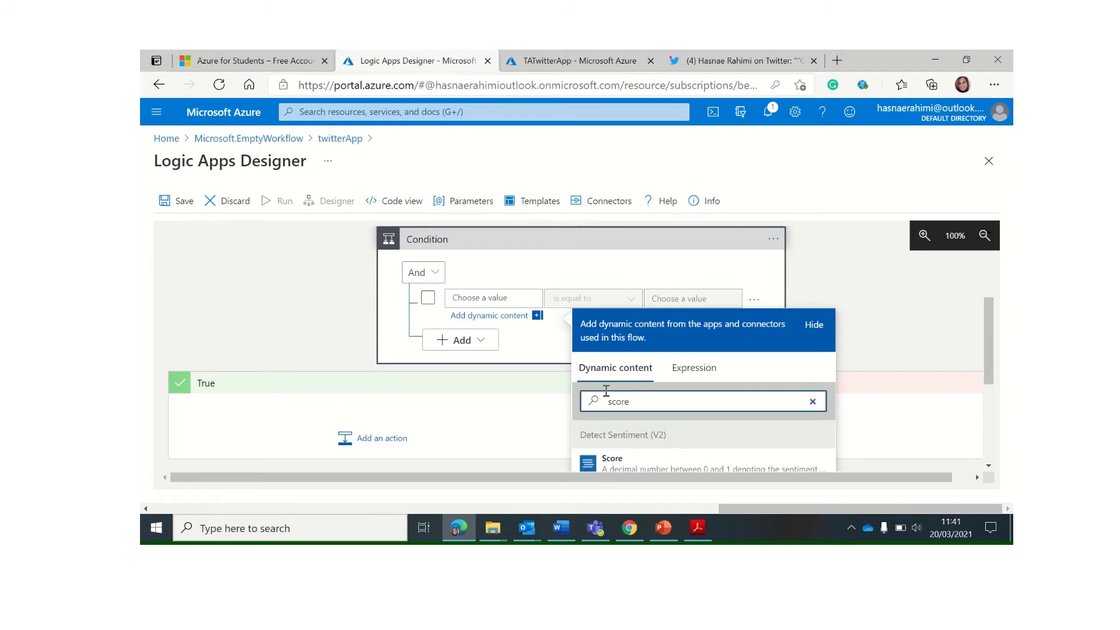
scroll(606, 391, "down", 1)
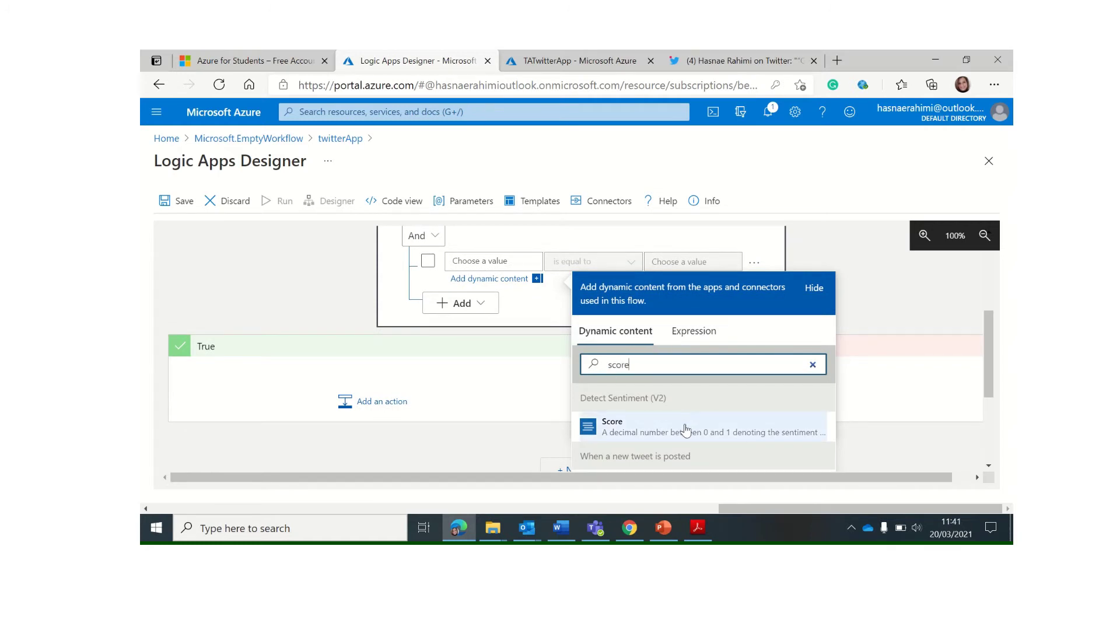
left_click(647, 431)
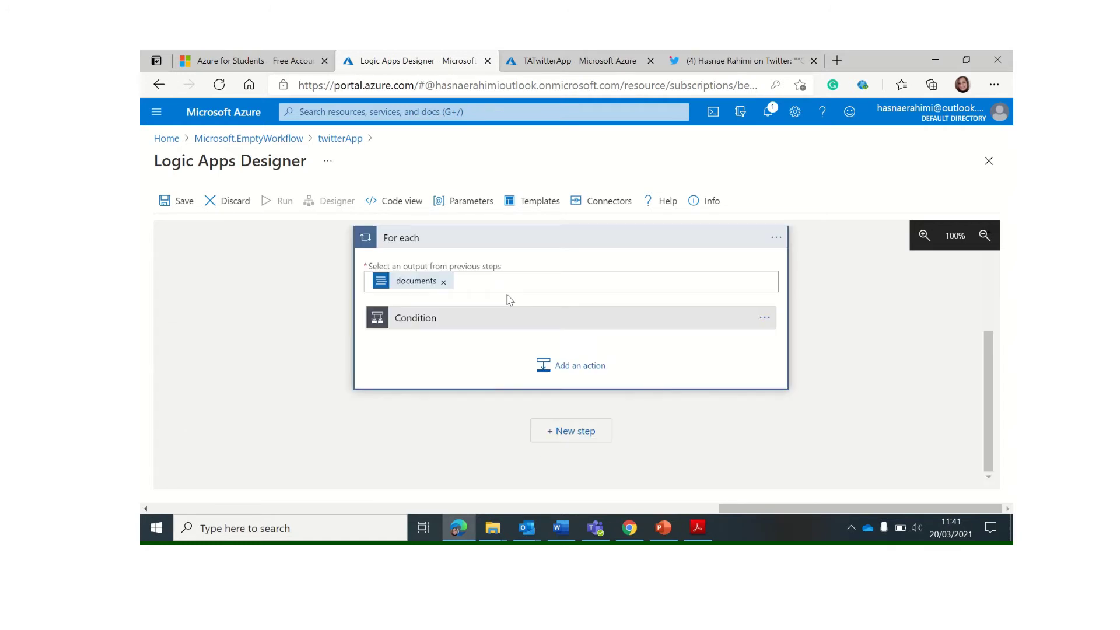
Make the Condition test whether Score is greater than or equal to 0.5
left_click(490, 330)
scroll(519, 347, "down", 2)
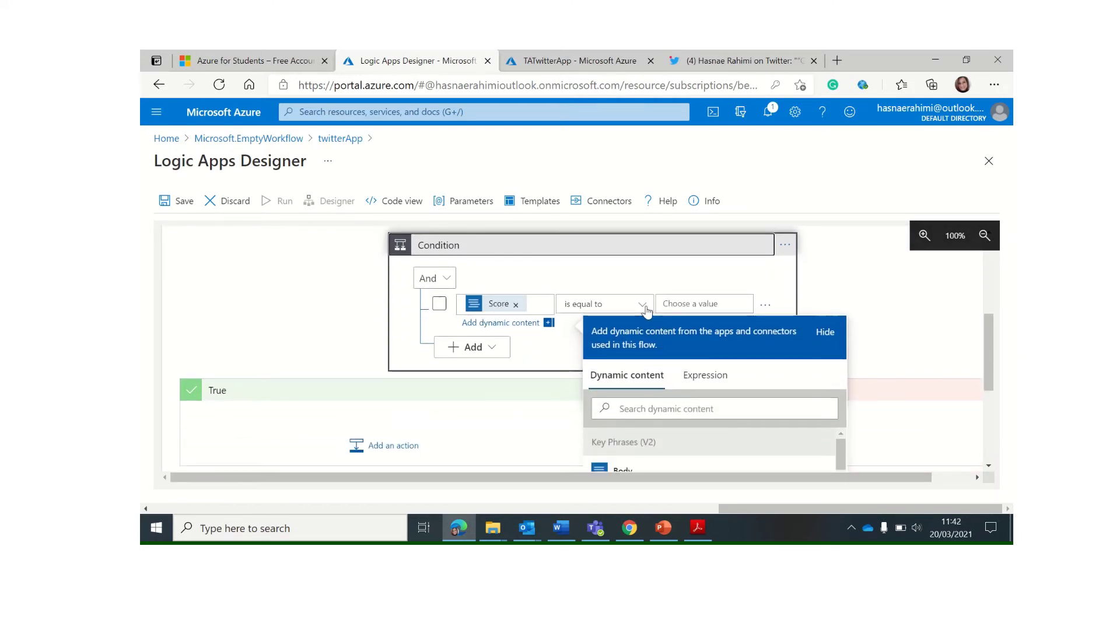
left_click(643, 307)
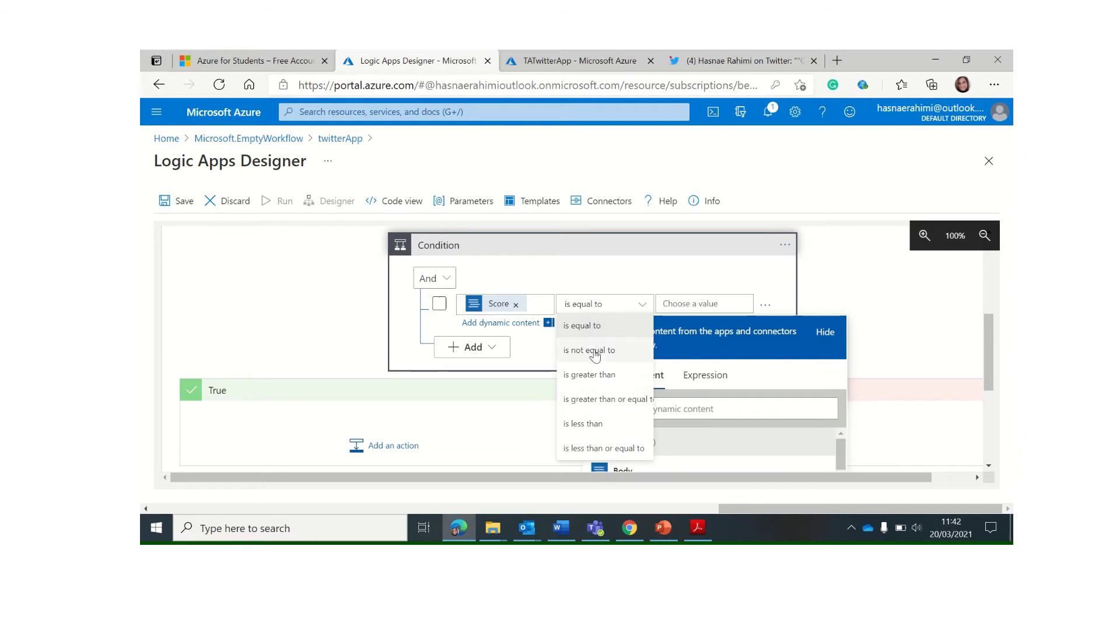
left_click(611, 399)
left_click(702, 306)
type("0.5")
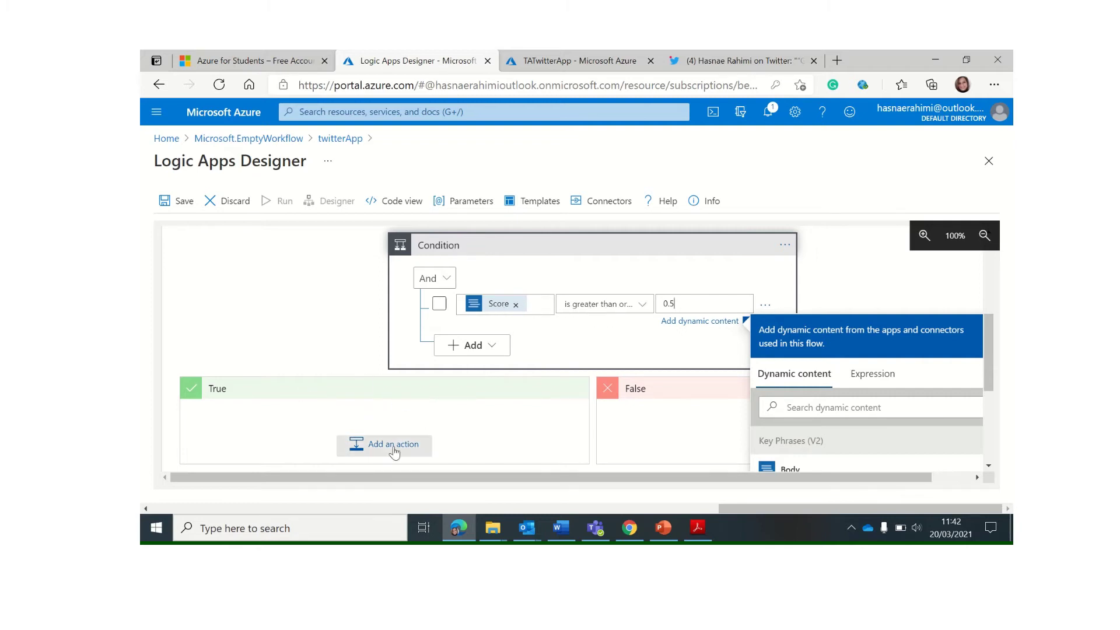
scroll(395, 417, "down", 1)
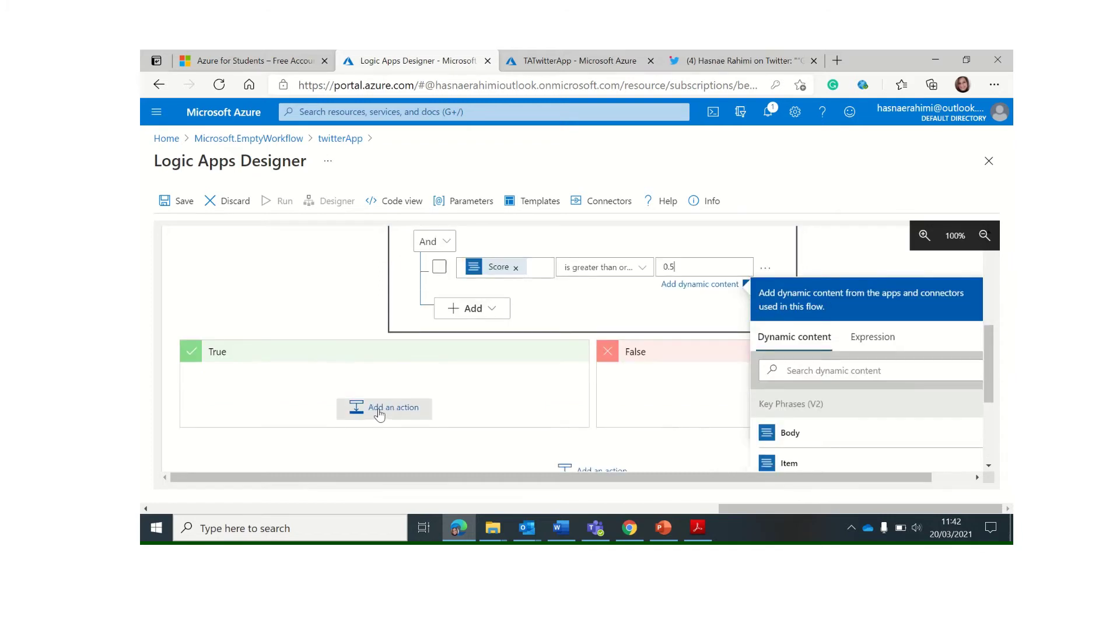
left_click(379, 411)
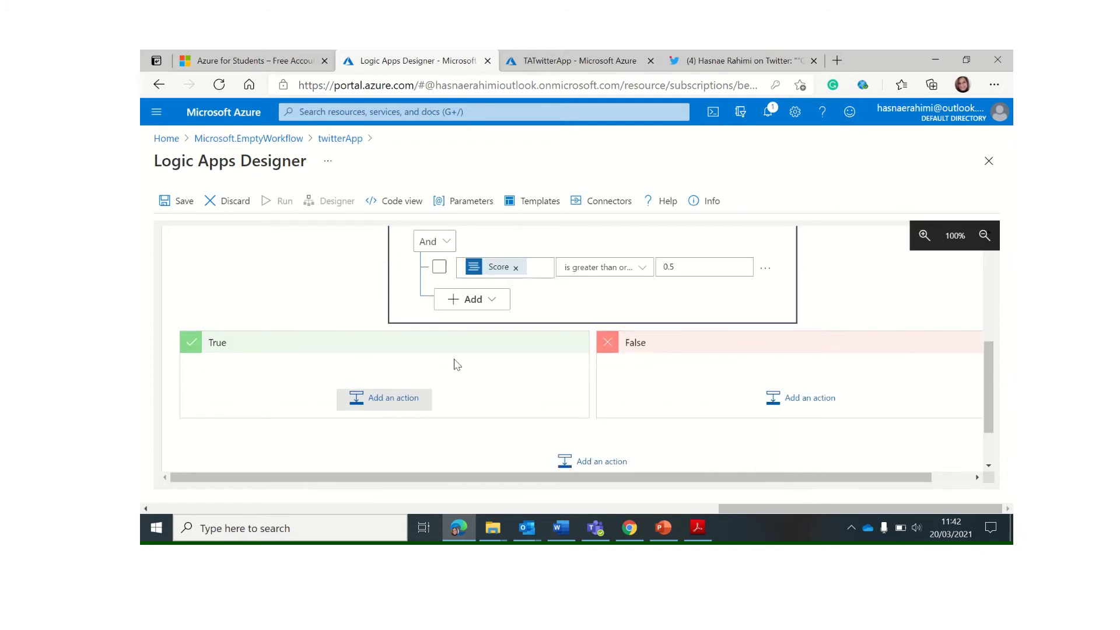
Add an Office 365 Outlook Send an email (V2) action to the True branch, signed in with the work account
left_click(395, 402)
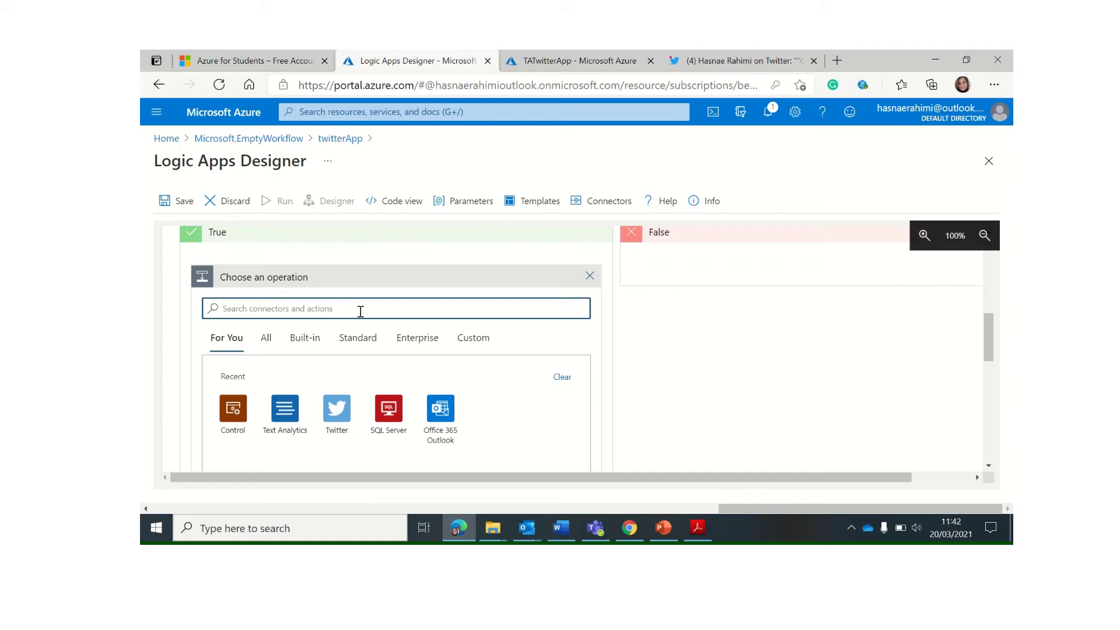
left_click(442, 410)
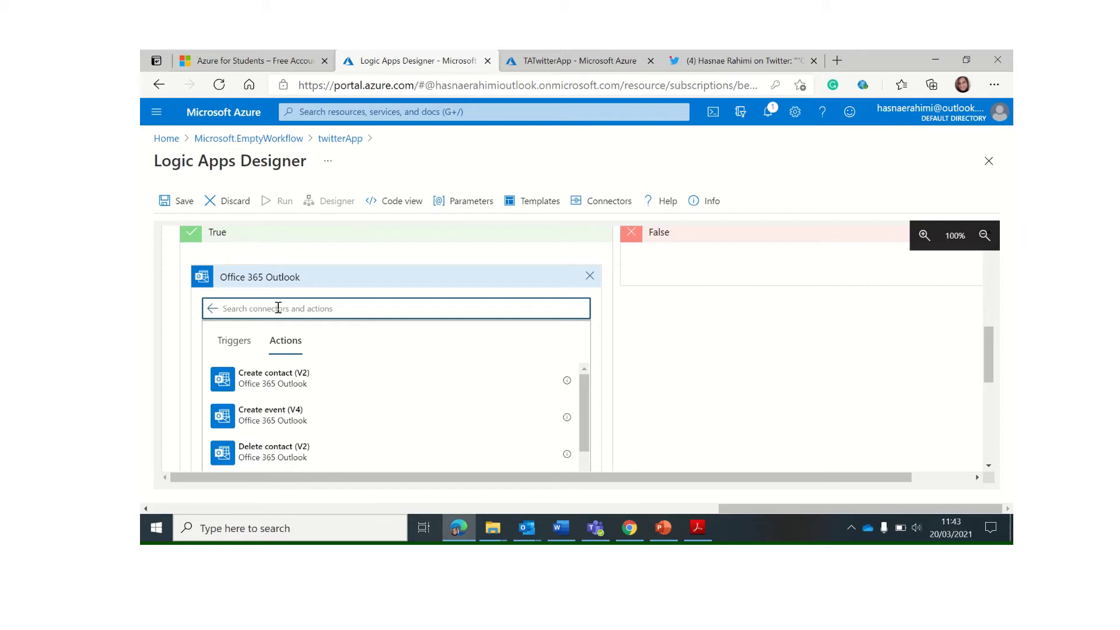
type("send an")
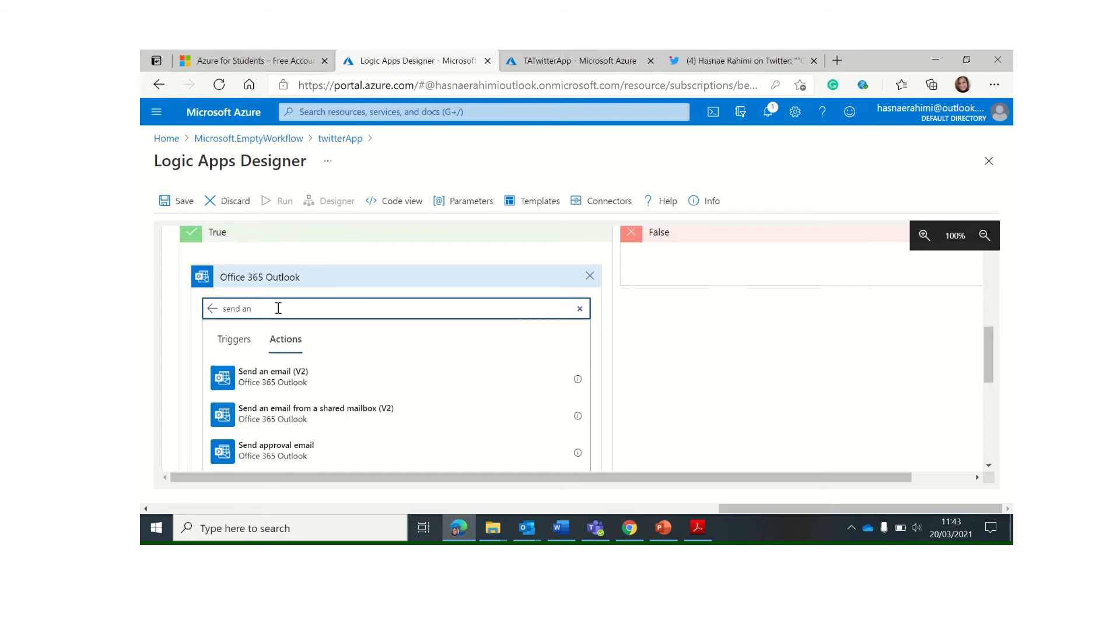
left_click(286, 385)
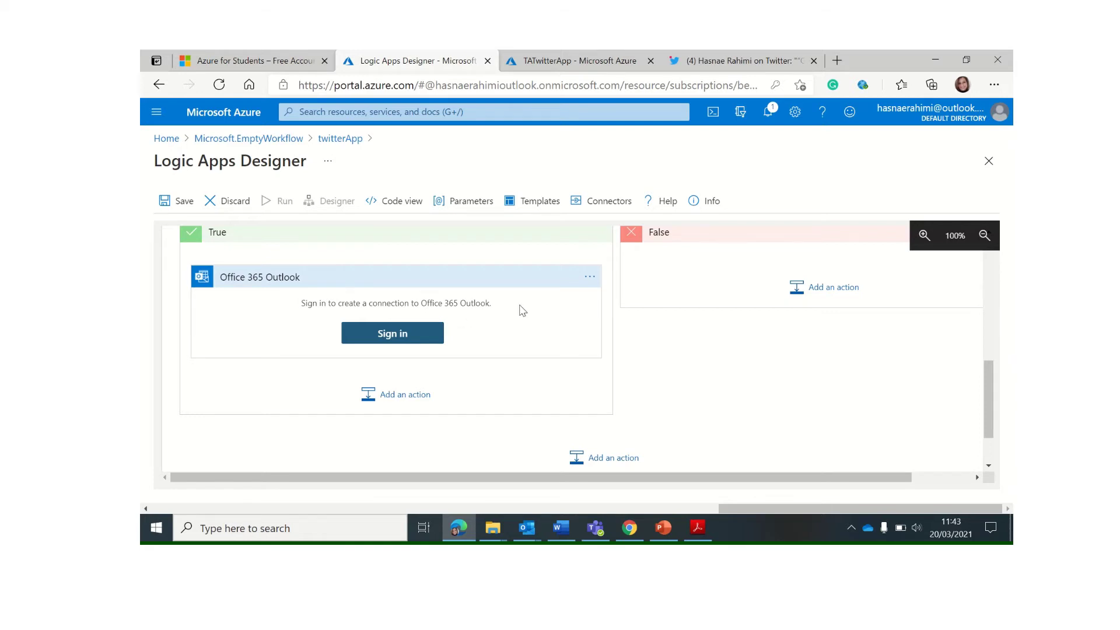
scroll(523, 310, "up", 6)
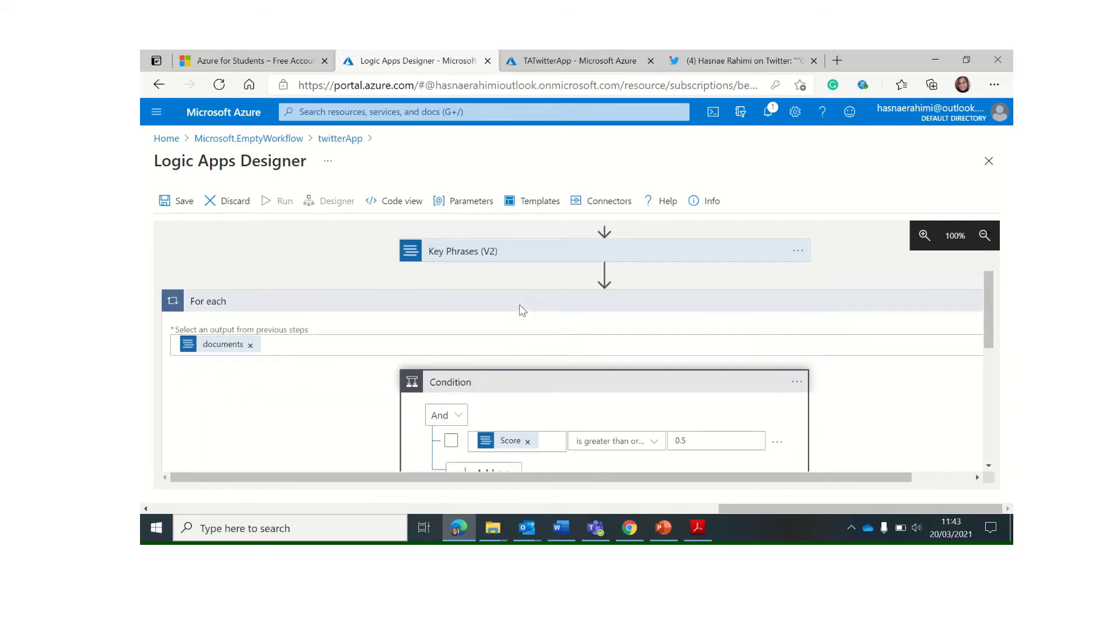
scroll(521, 306, "up", 2)
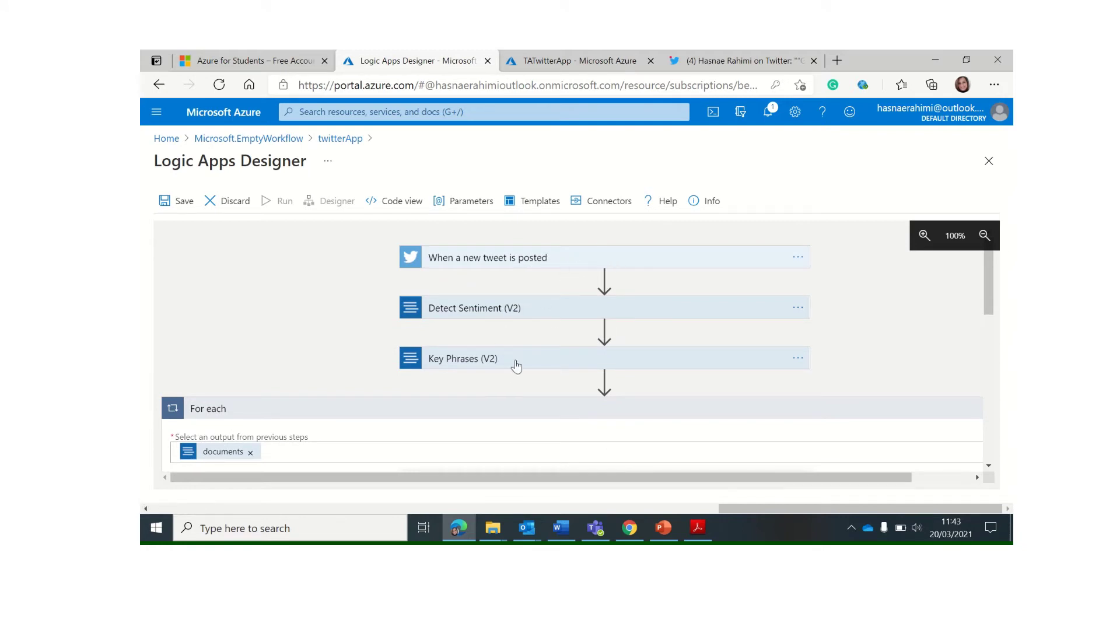
scroll(325, 342, "down", 1)
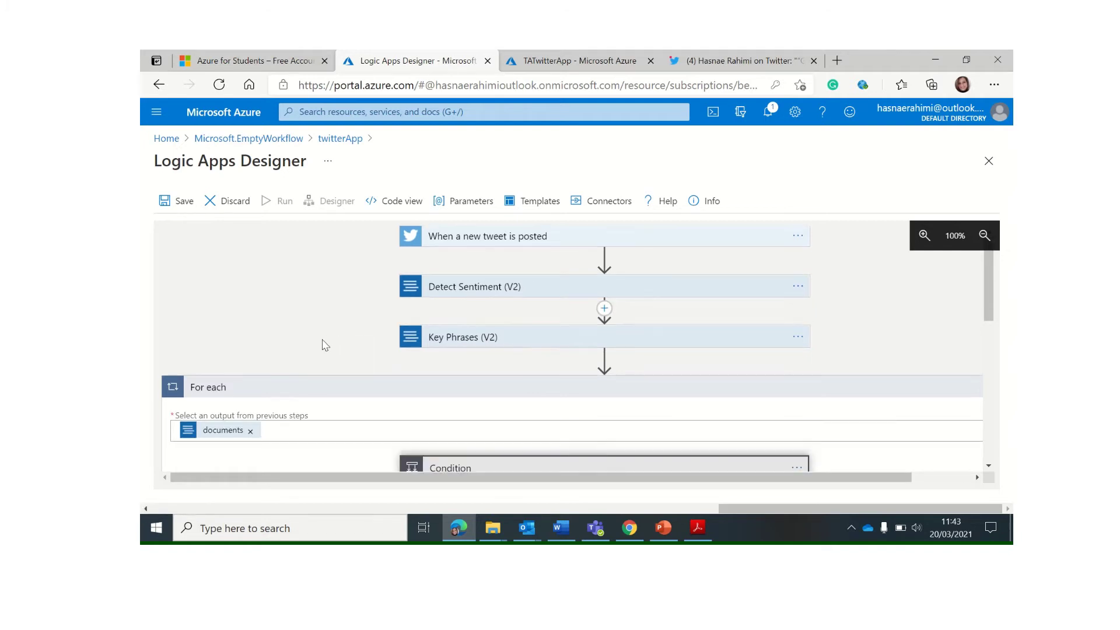
scroll(326, 341, "down", 7)
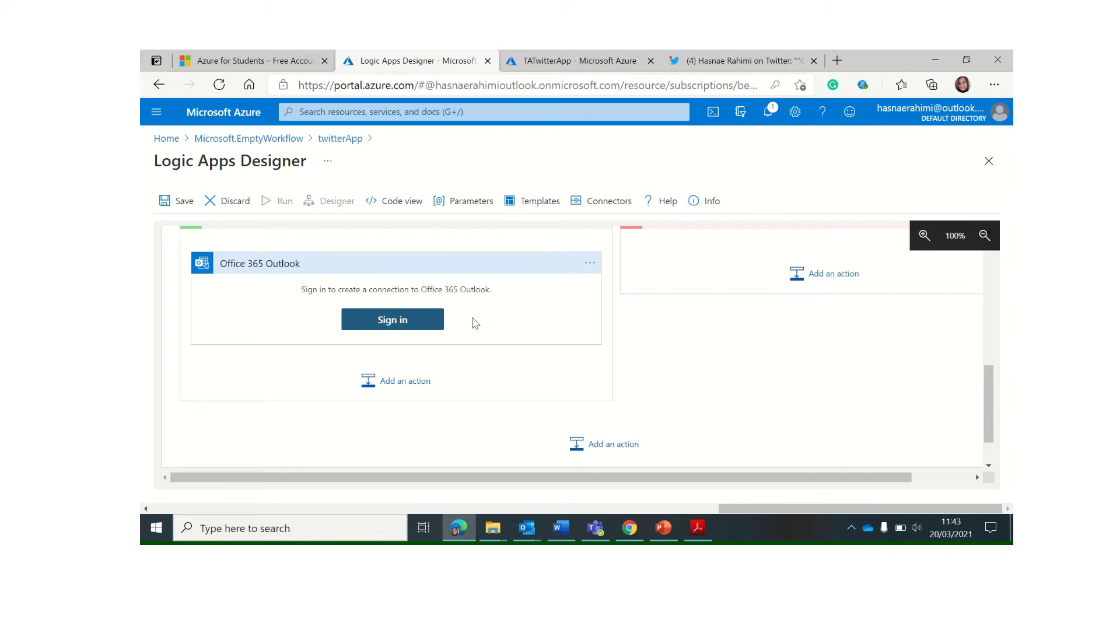
left_click(417, 320)
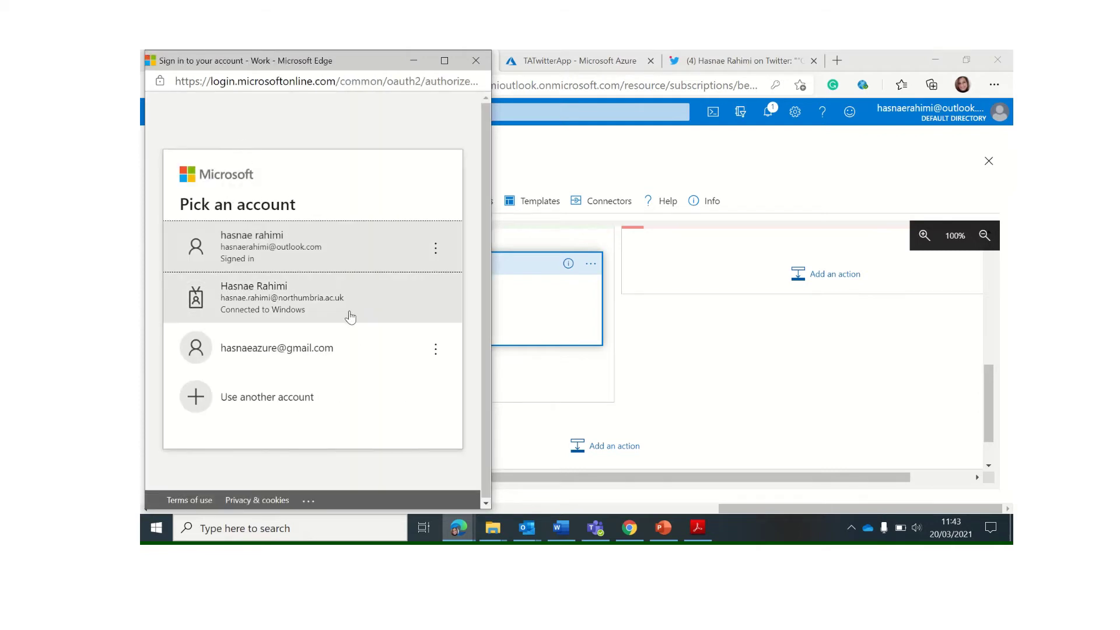
left_click(323, 304)
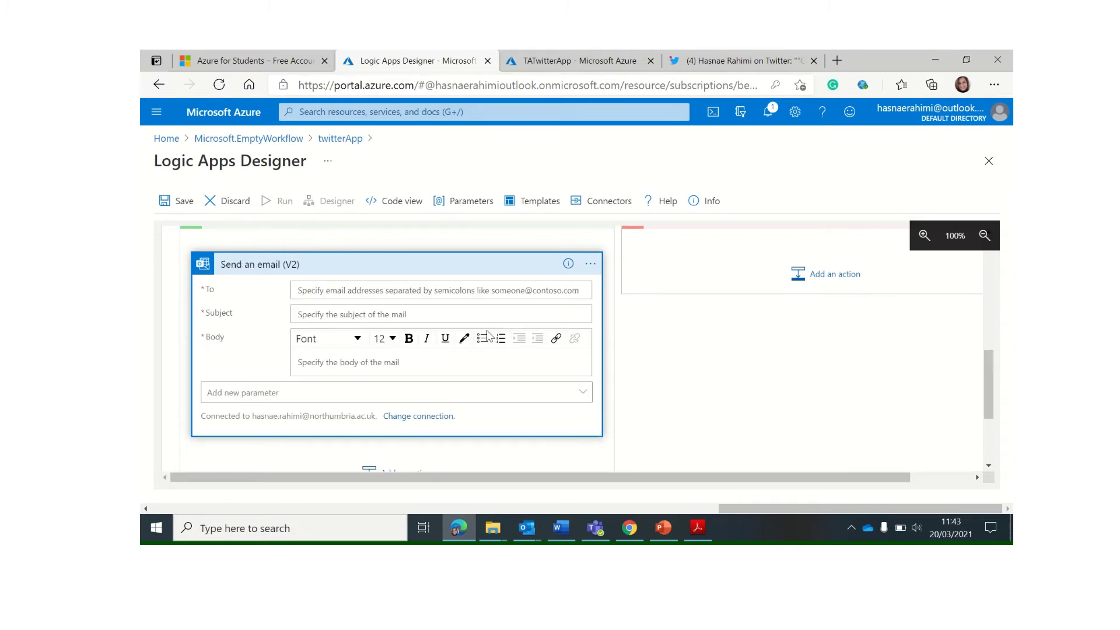
Enter the recipient's e-mail address and the subject 'Tweet about Northumbria Uni'
left_click(375, 289)
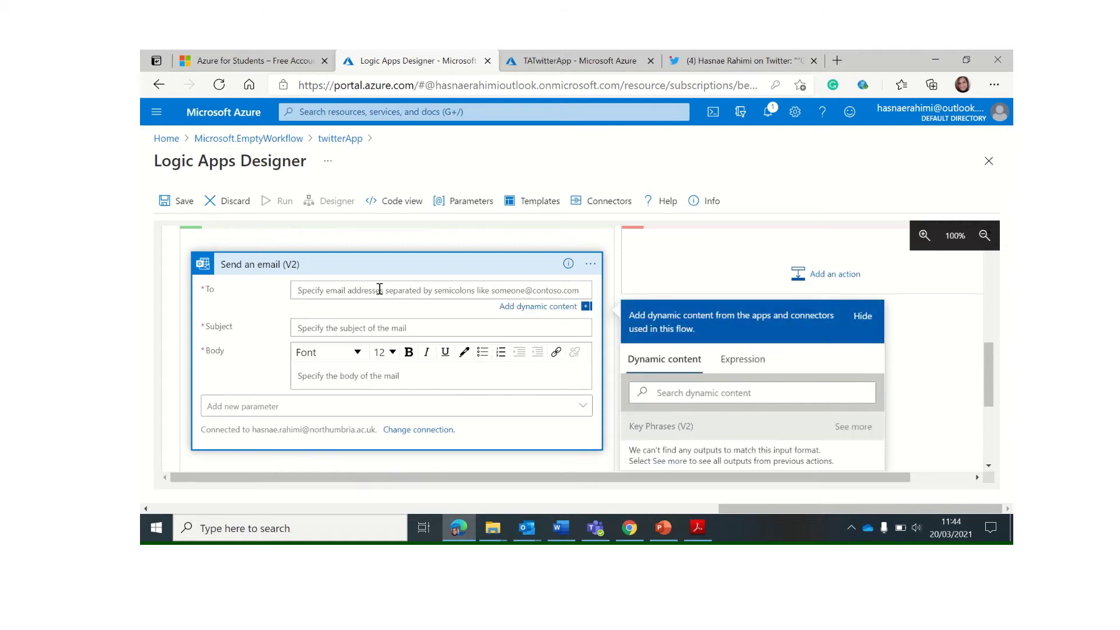
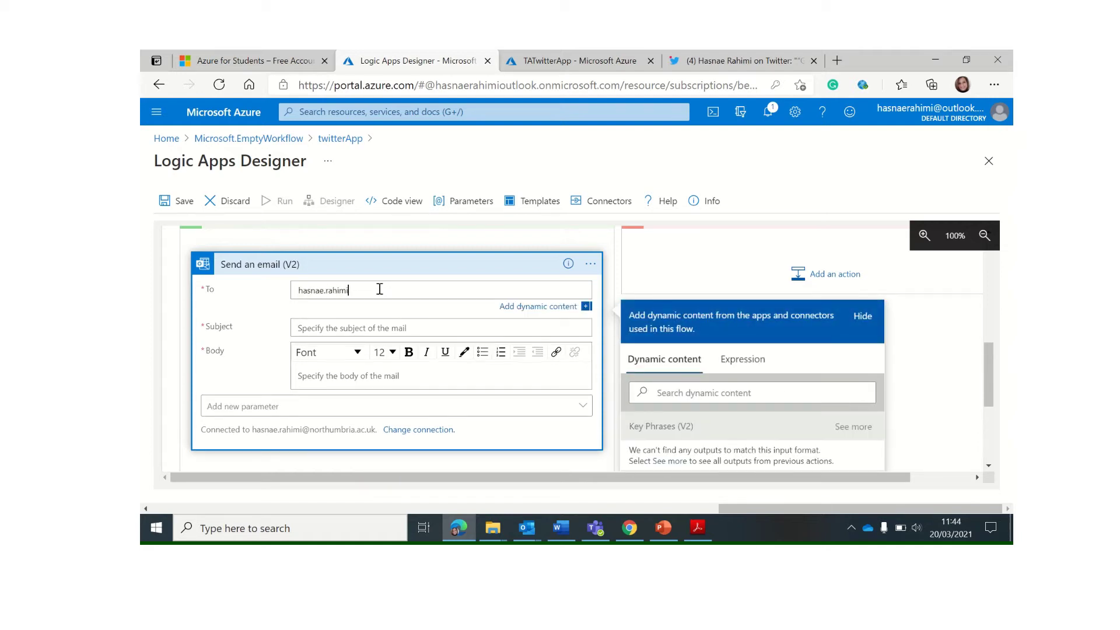
left_click(371, 327)
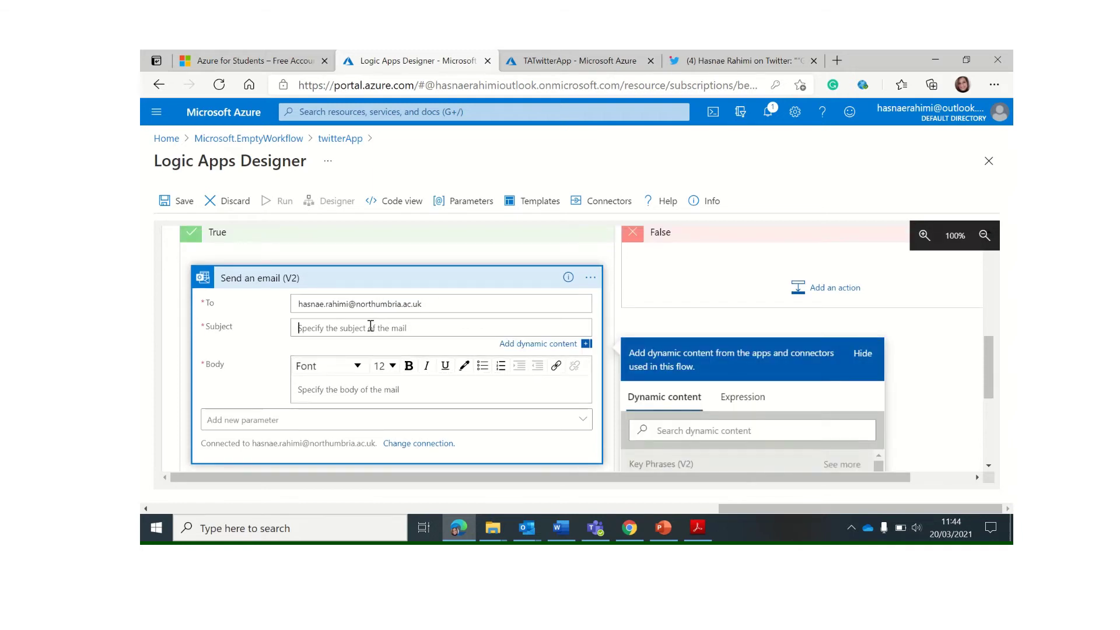
type("Tweet about Northumbria Uni")
Extend the subject with 'with a senitment score of' followed by the dynamic Score value
scroll(298, 329, "down", 4)
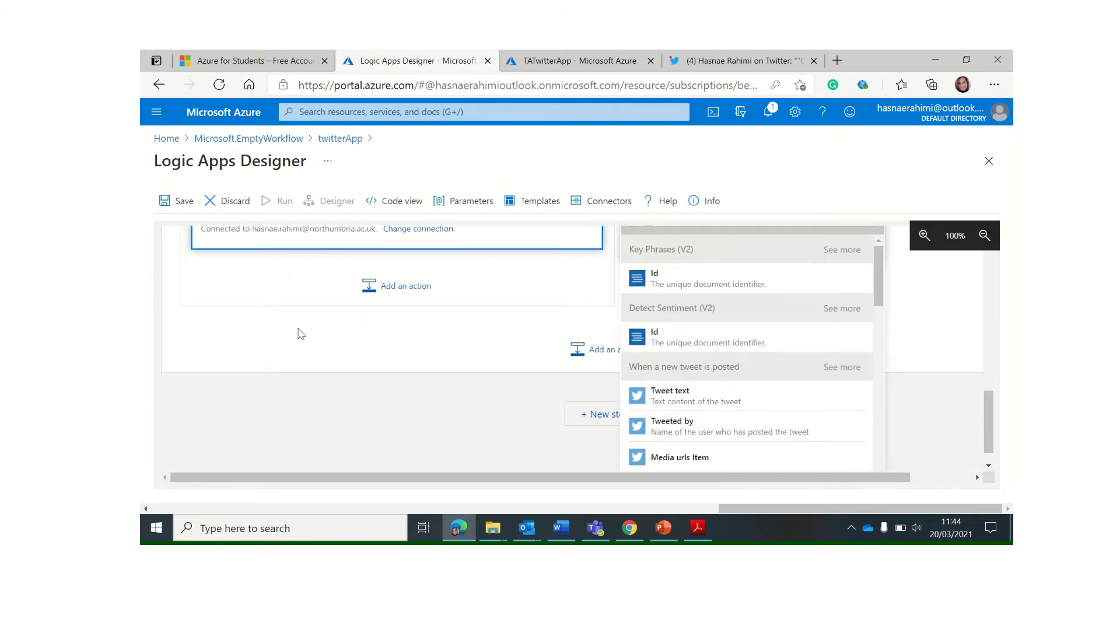
scroll(302, 334, "up", 5)
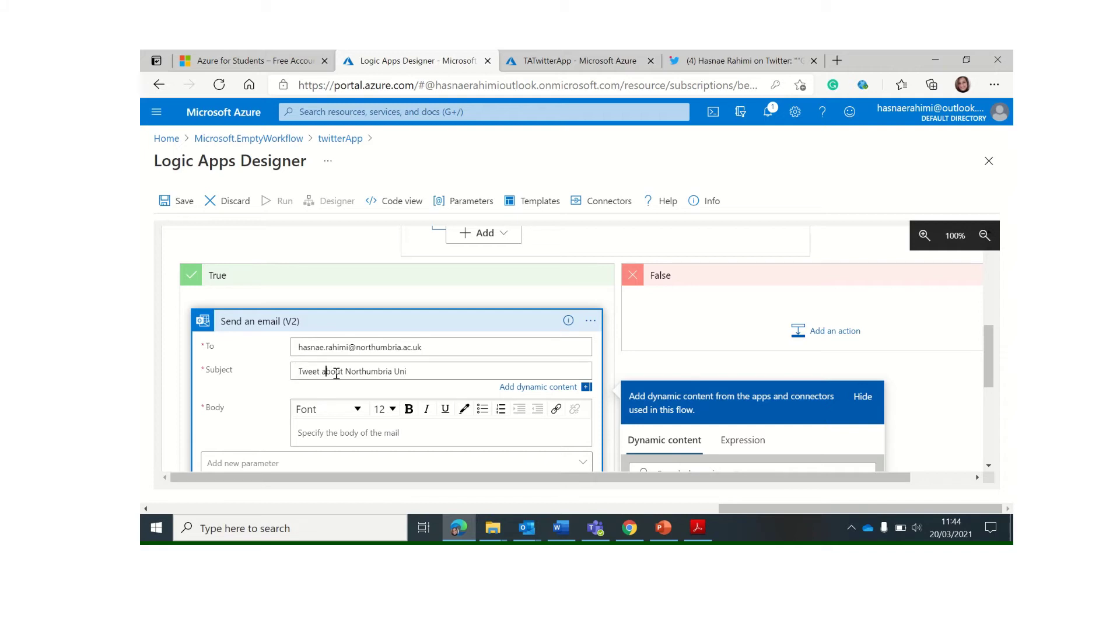
left_click(325, 371)
left_click(421, 369)
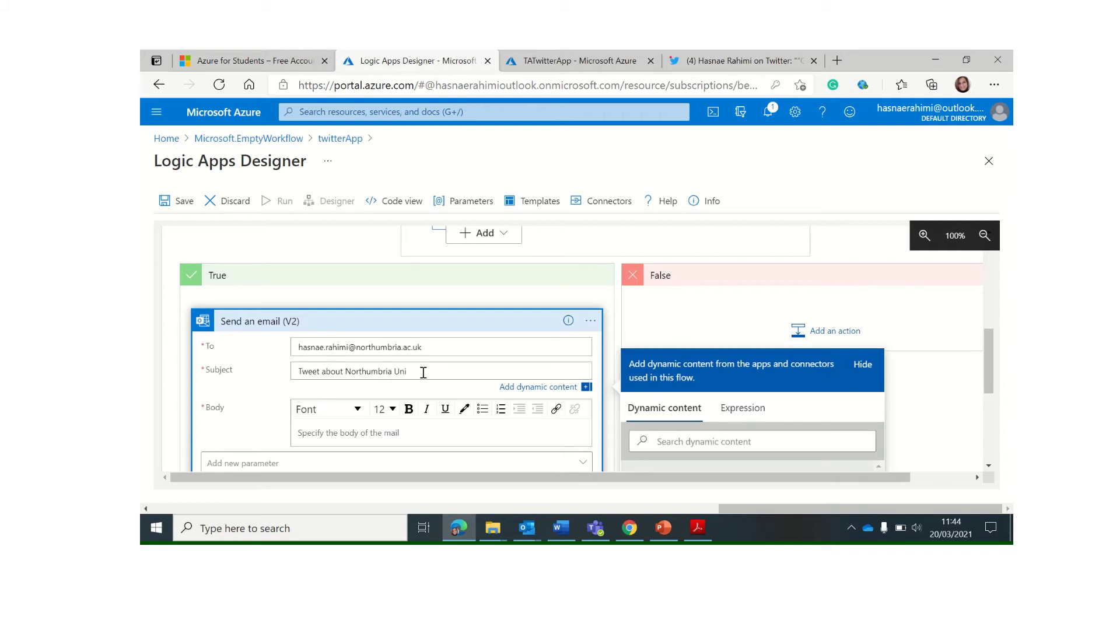
type("with a senitment score of")
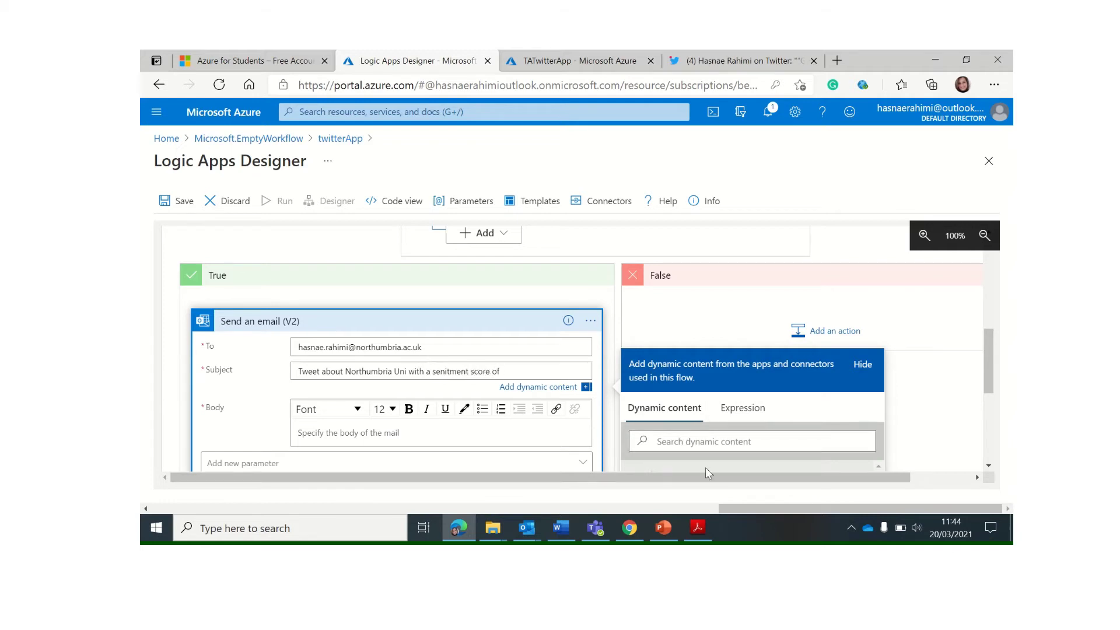
left_click(677, 442)
type("score")
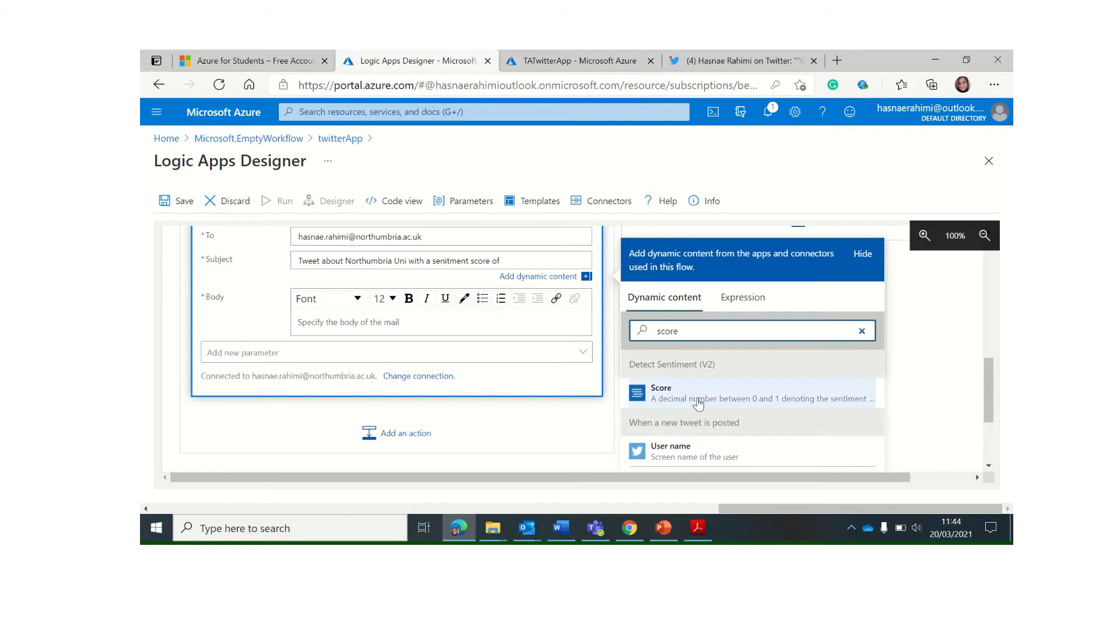
left_click(694, 400)
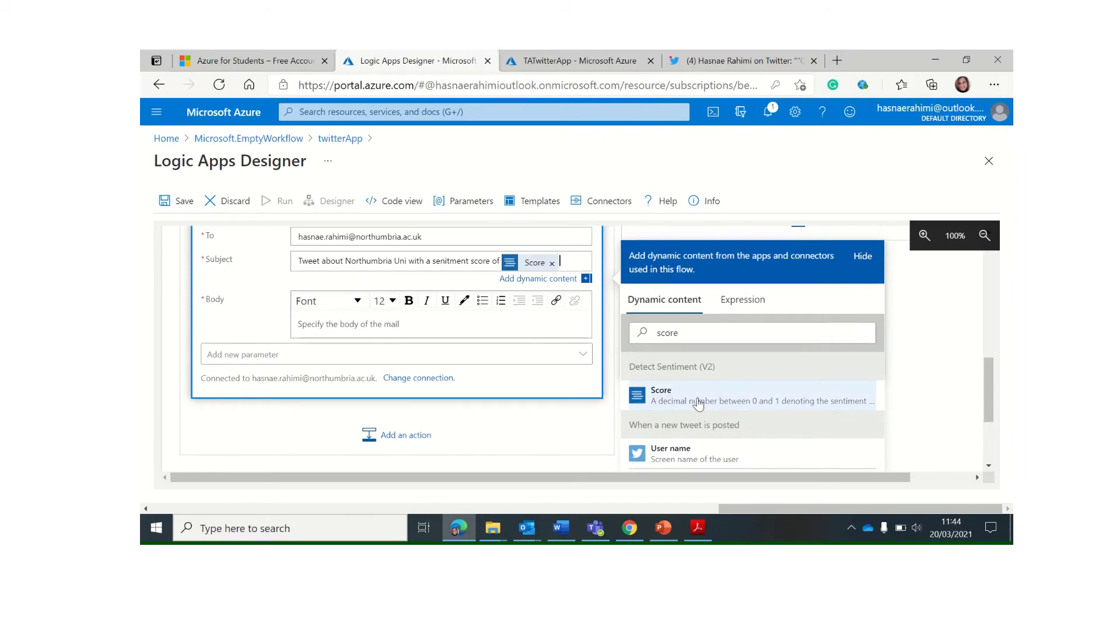
Start the body with 'Hi there,' and 'There is a tweet posted by' plus the tweeter's Name
left_click(320, 326)
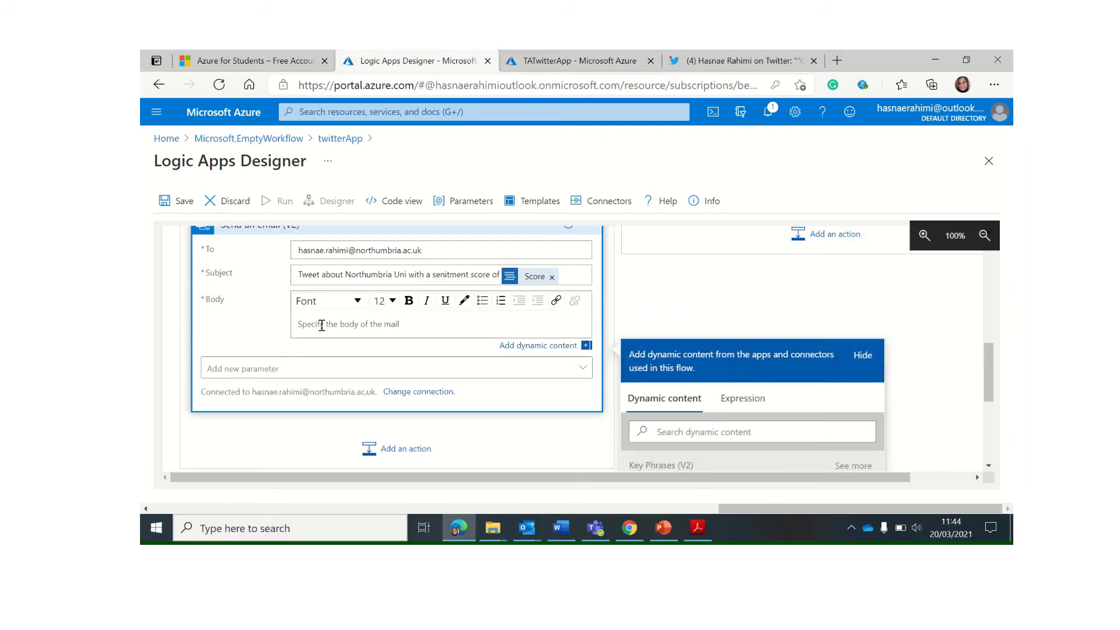
type("Hi there,")
key("Return")
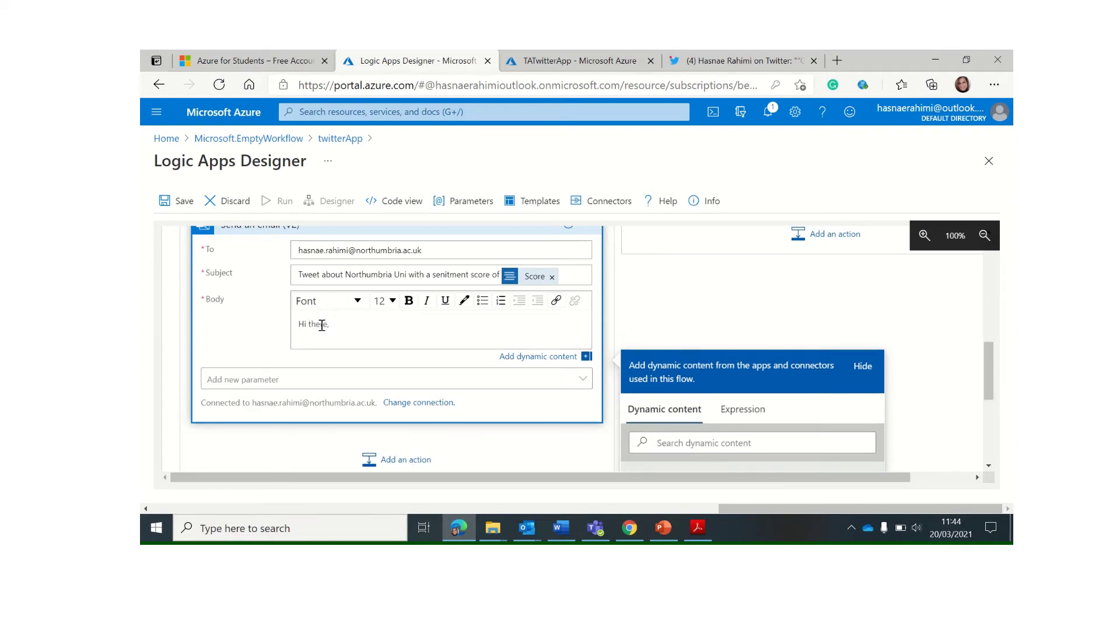
key("Return")
type("There is a tweet posted by")
scroll(677, 446, "down", 1)
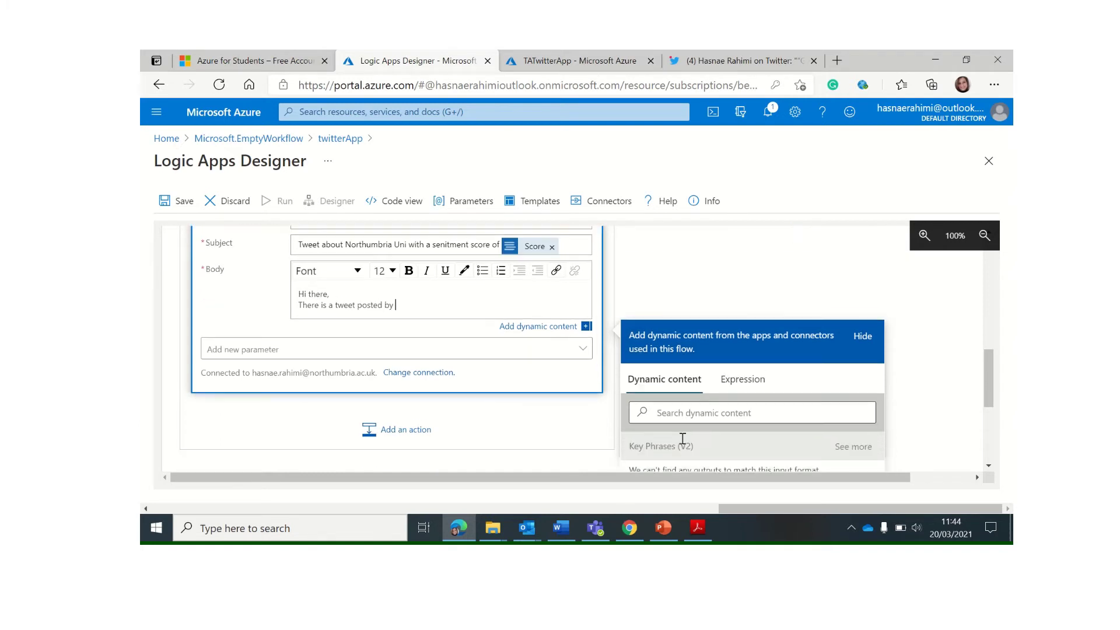
left_click(682, 405)
type("name")
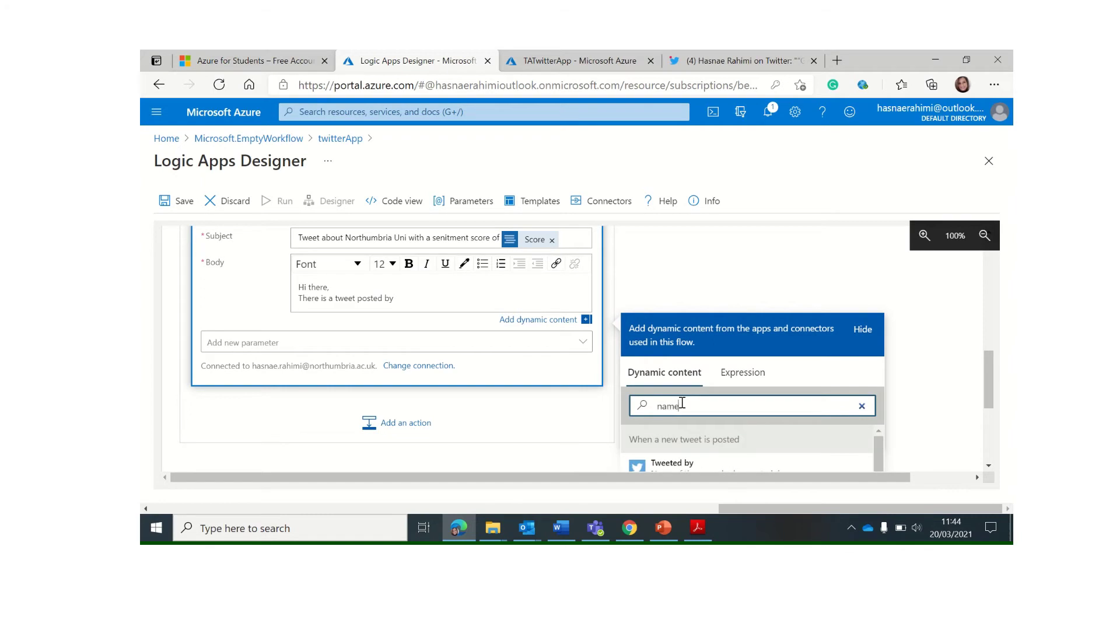
scroll(683, 404, "down", 2)
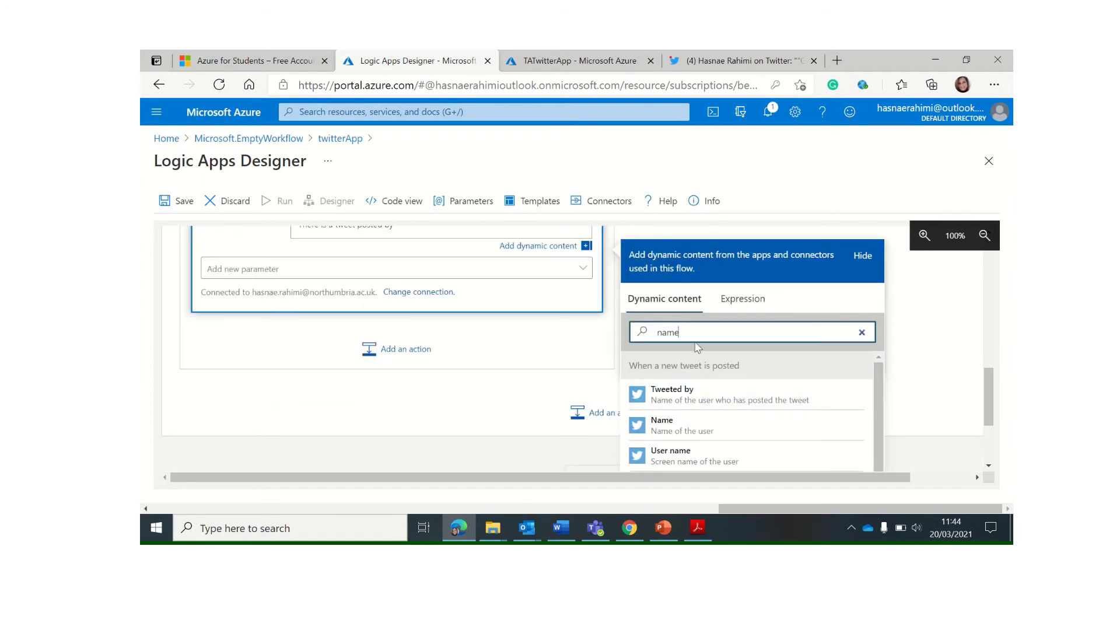
left_click(662, 426)
Add the Followers count to the body, followed by 'followers.'
scroll(431, 290, "up", 3)
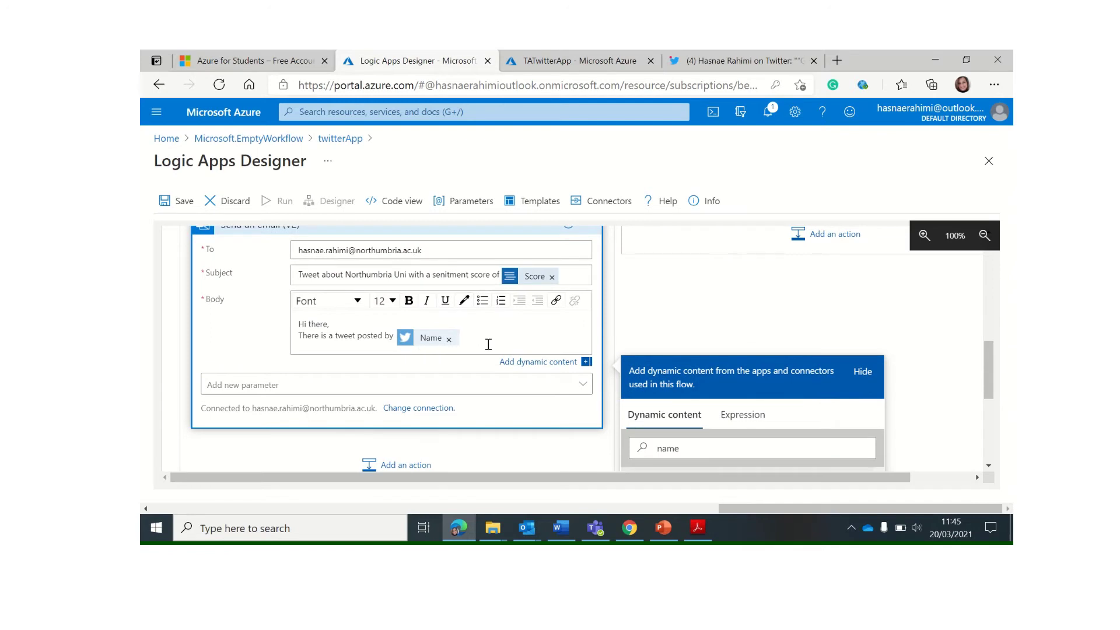
type("inlfuence")
scroll(677, 409, "down", 2)
left_click_drag(682, 374, 590, 370)
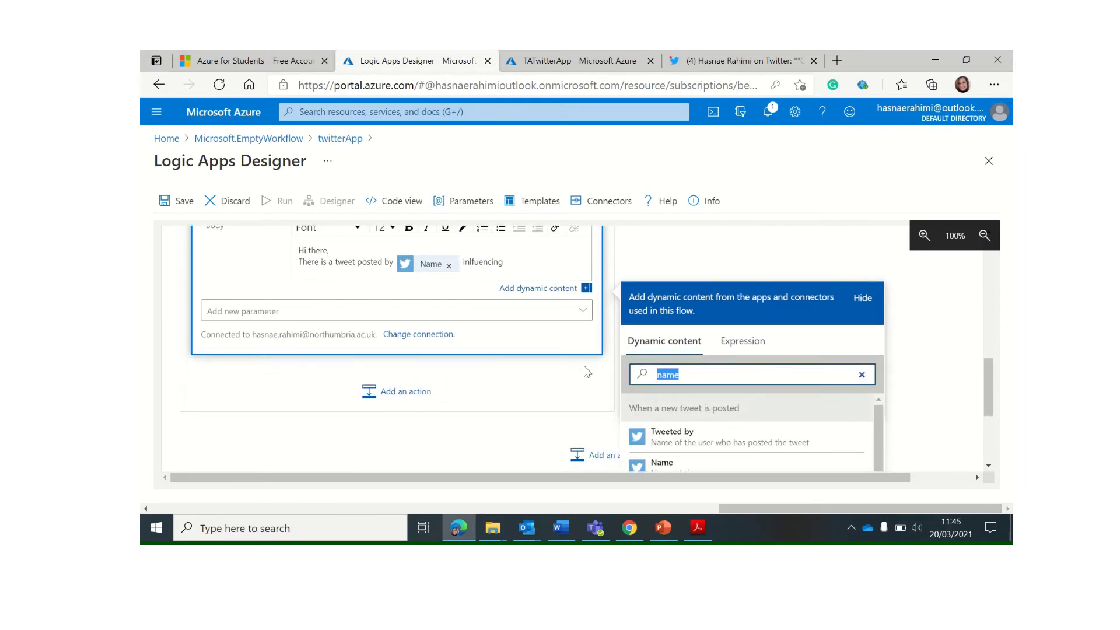
type("folloe")
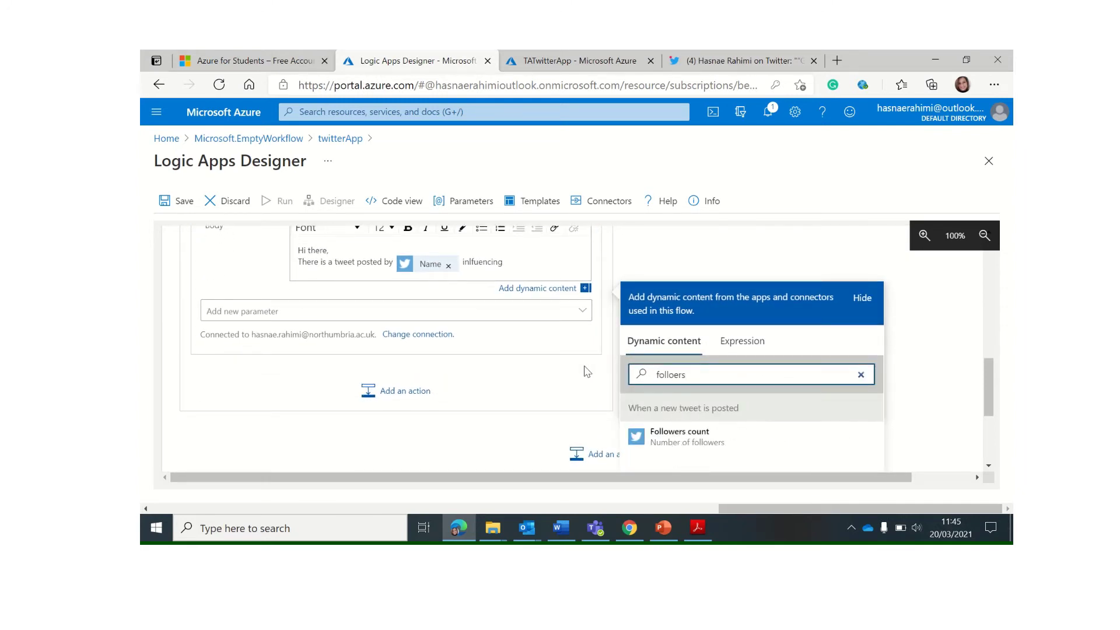
key("BackSpace")
type("w")
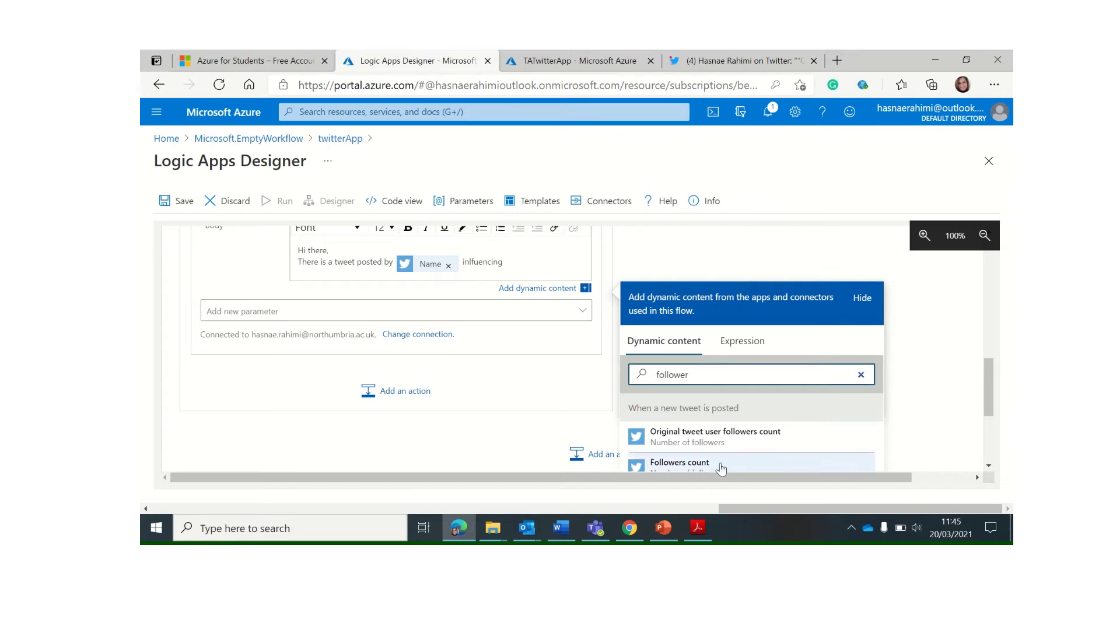
scroll(709, 466, "down", 1)
left_click(696, 432)
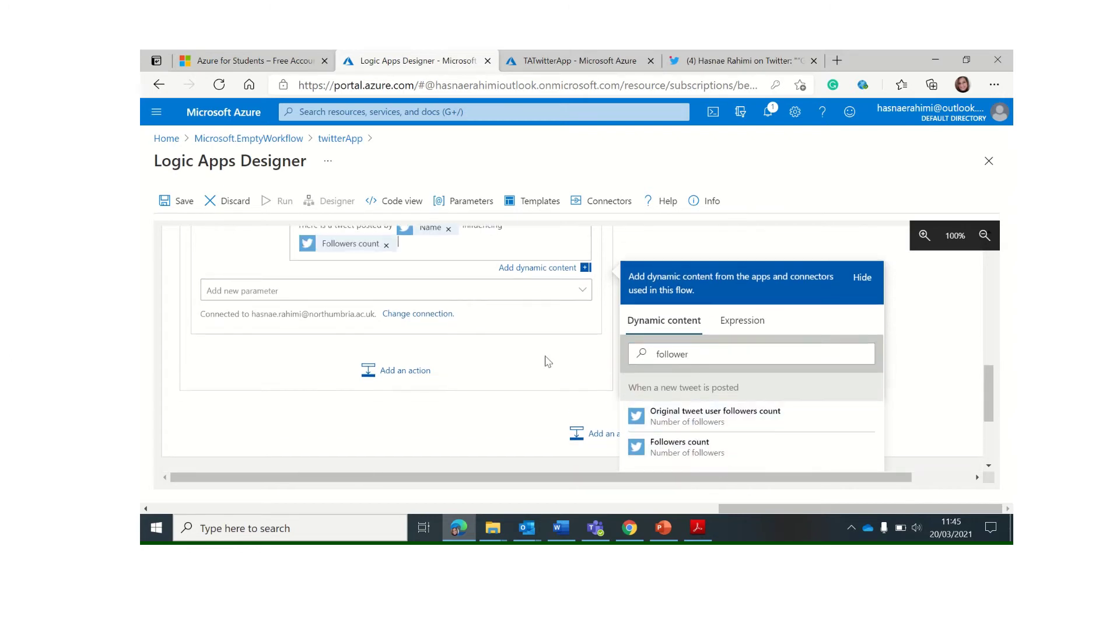
scroll(359, 290, "up", 2)
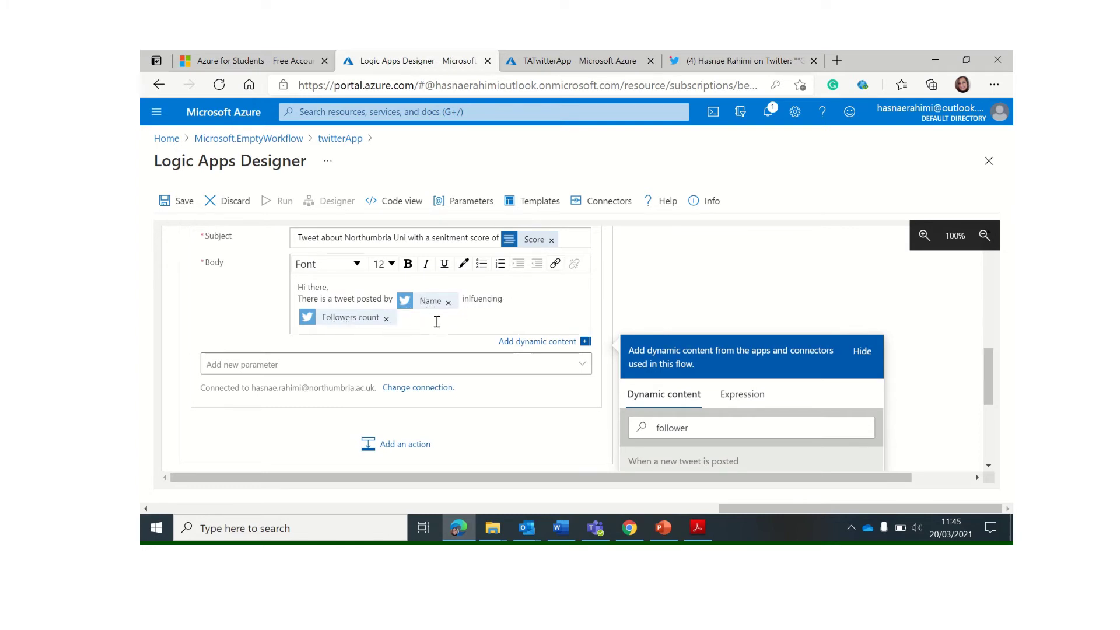
type("followers.")
Continue the body with the sentiment score wording and insert the Score value
key("Return")
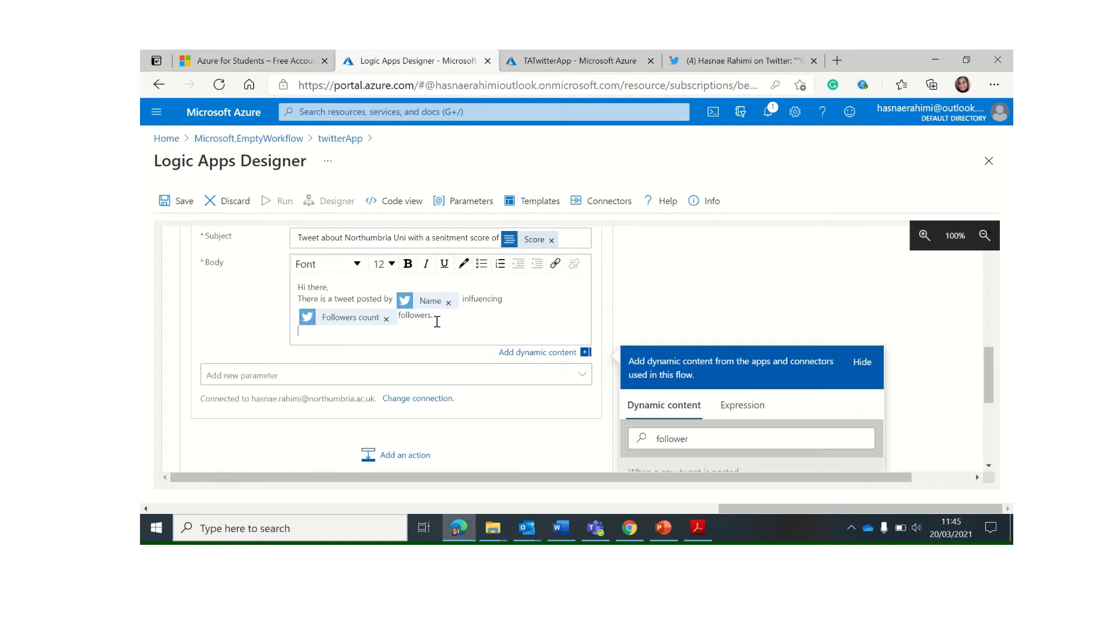
key("BackSpace")
type("t follo")
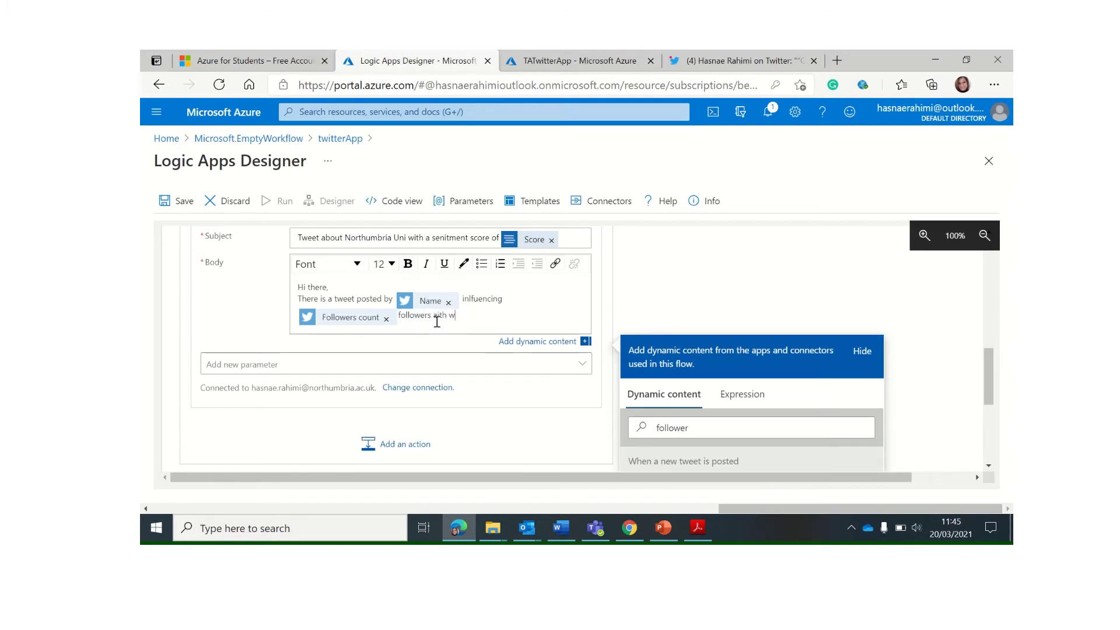
type("wers with a sentiment score of")
left_click_drag(696, 428, 606, 425)
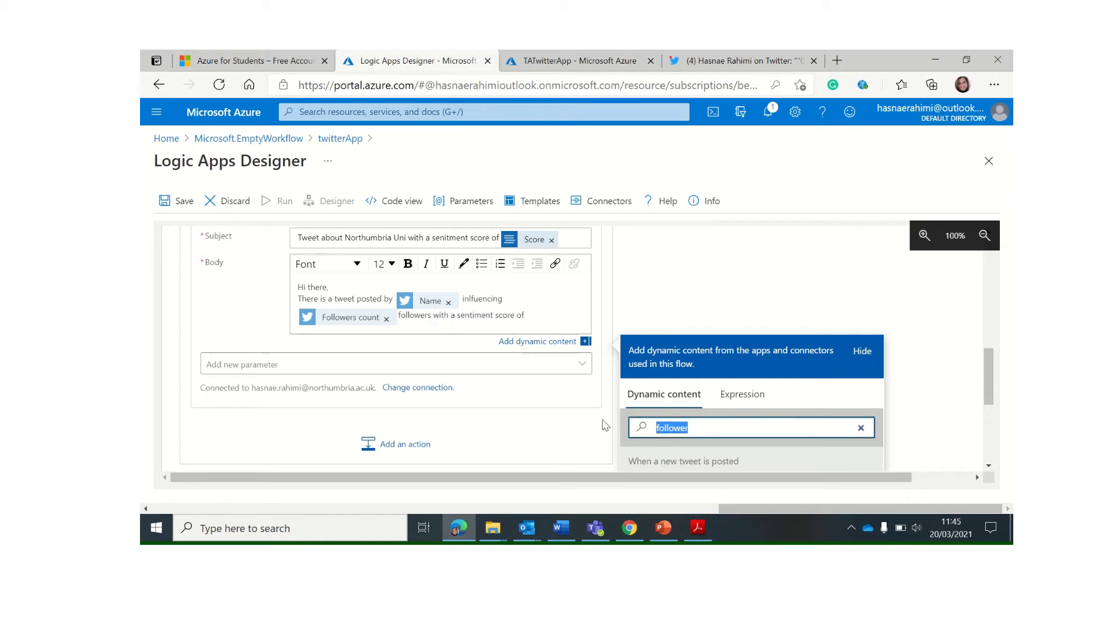
type("score")
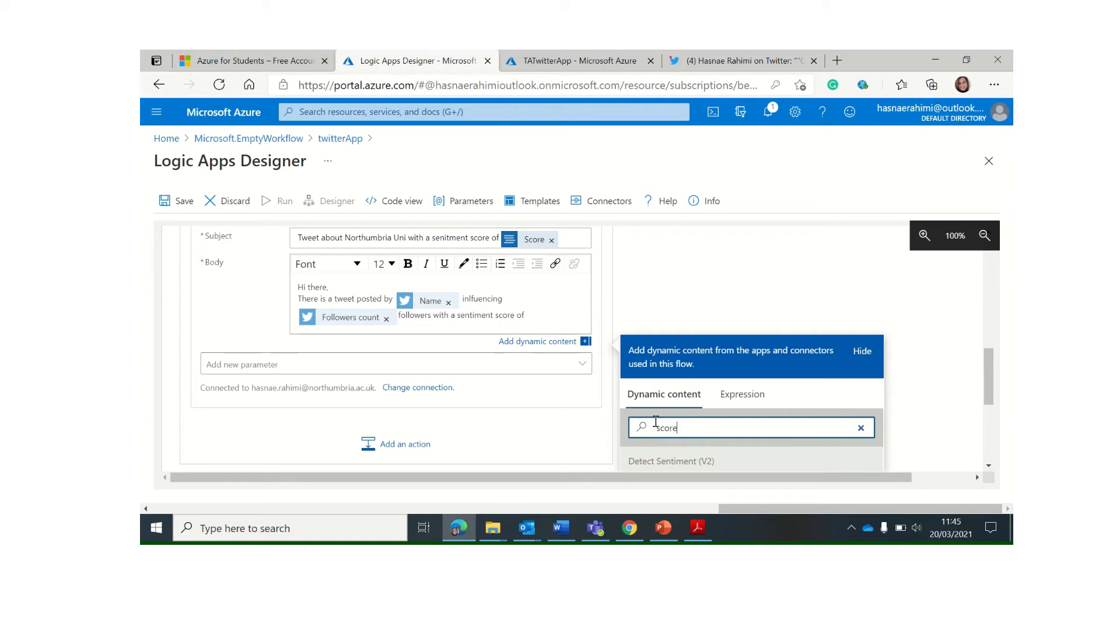
left_click(671, 431)
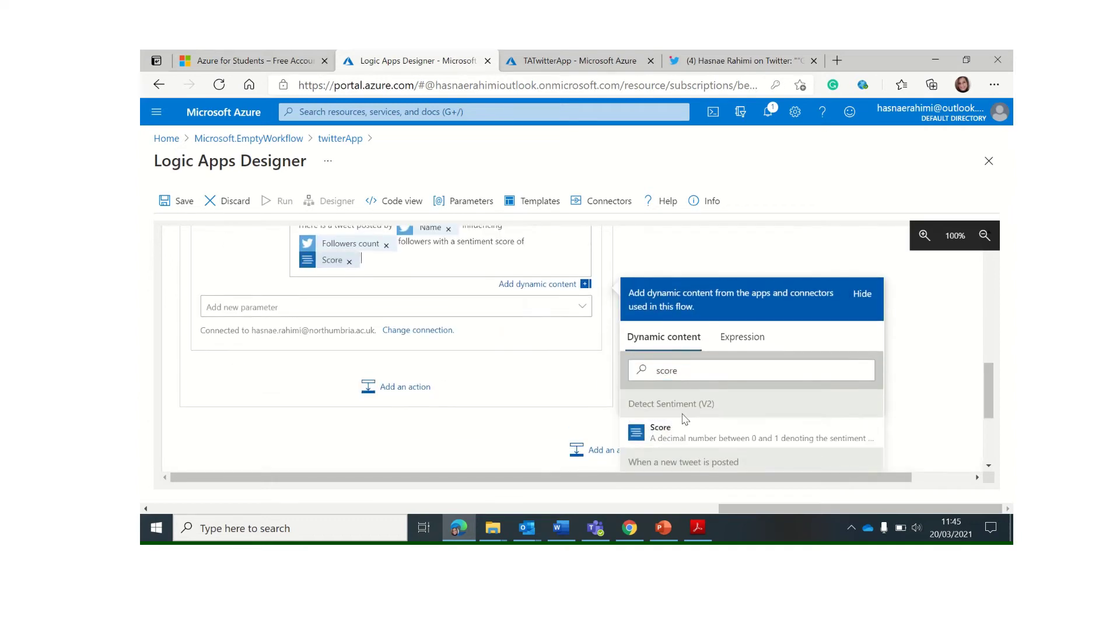
Add a line 'The key phrases extracted from the tweet are' with the Key Phrases value
key("Return")
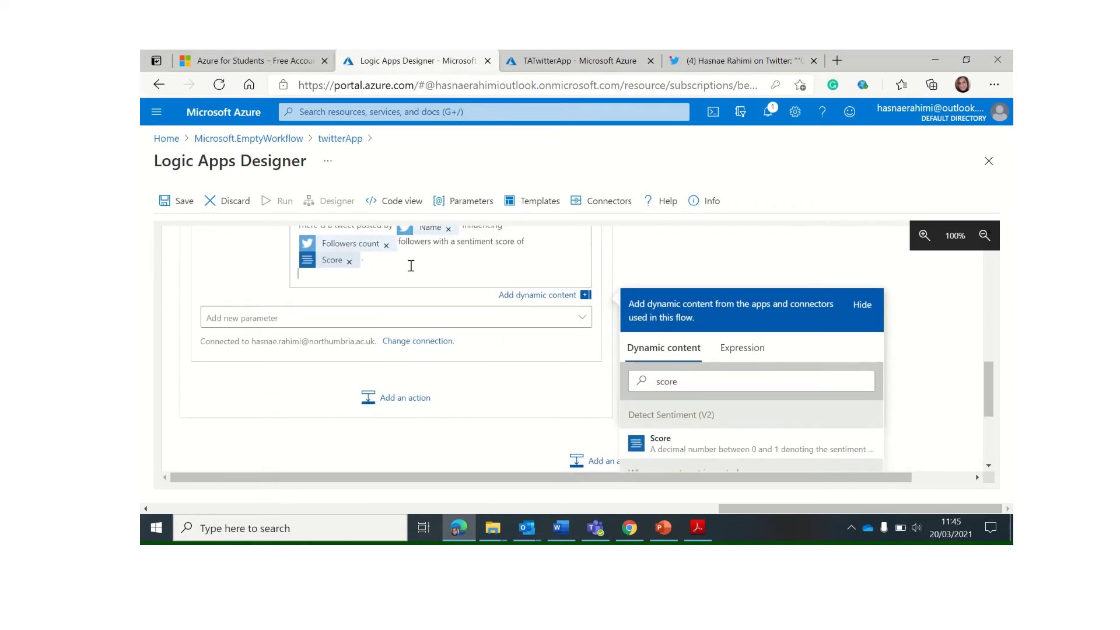
type("The key phrases extracted from the tweet are :")
left_click(690, 382)
left_click_drag(690, 383, 629, 379)
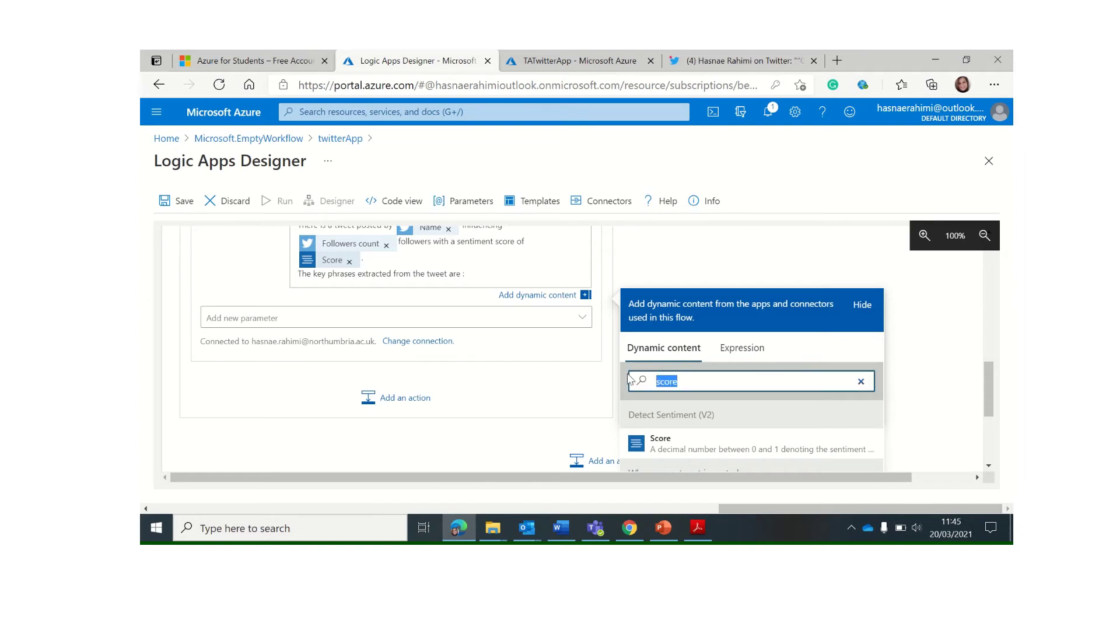
type("key")
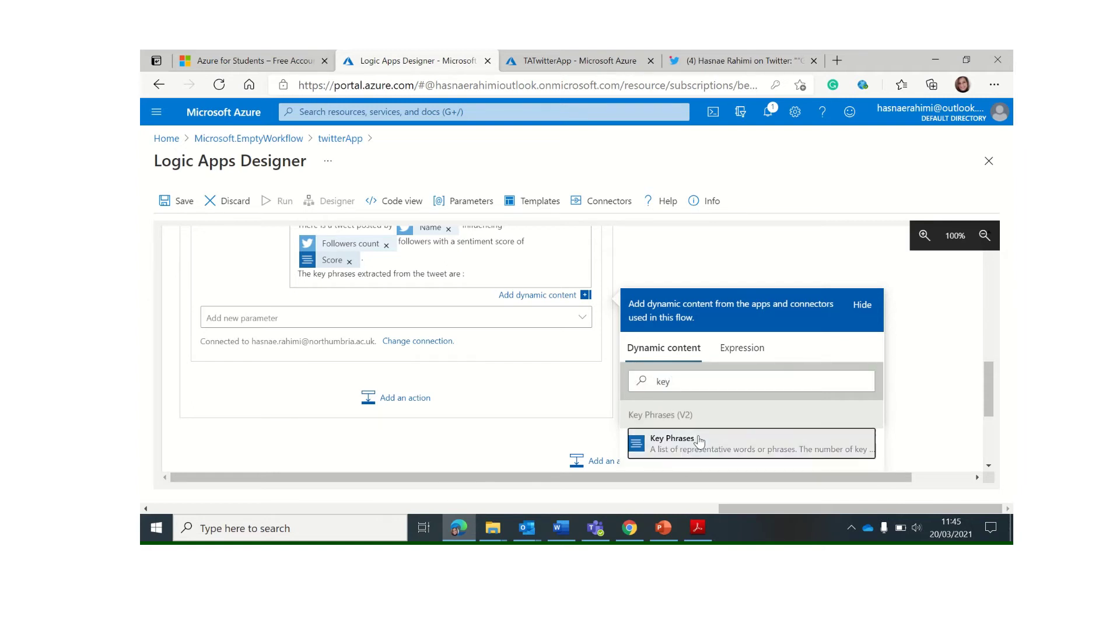
left_click(700, 443)
Add a final body line 'the tweet text is :' with the Tweet text field
scroll(525, 303, "up", 5)
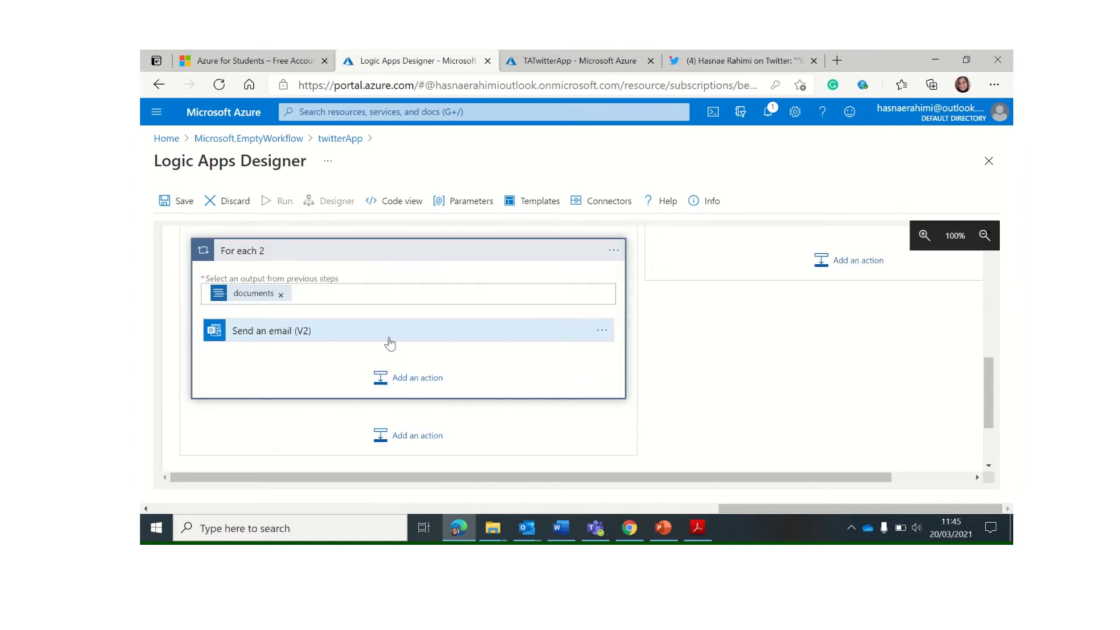
left_click(391, 338)
scroll(443, 362, "down", 3)
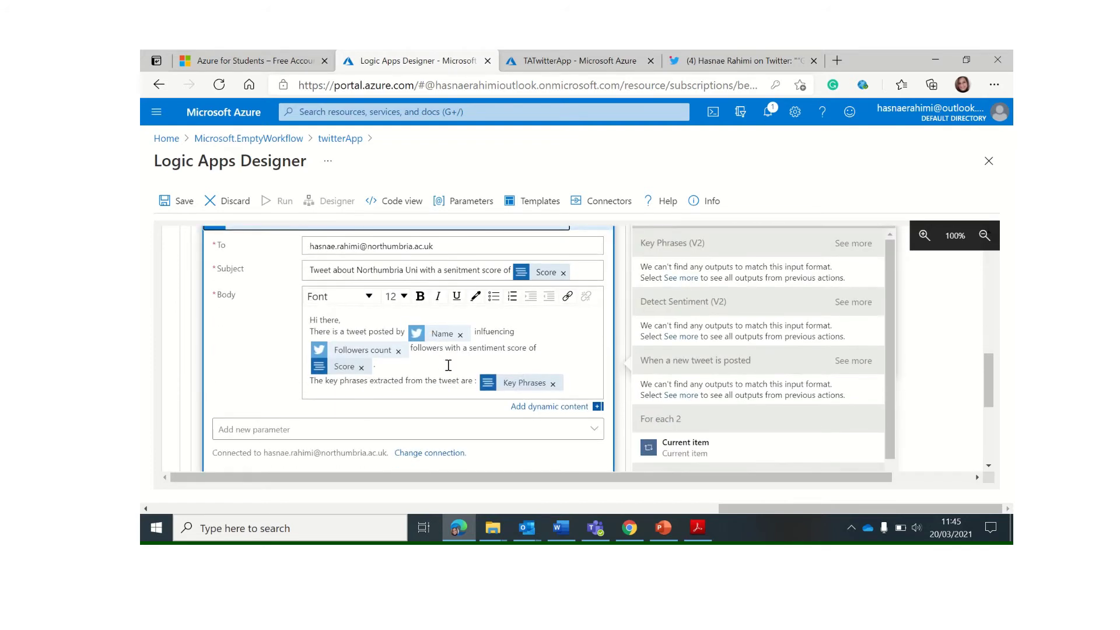
left_click(574, 380)
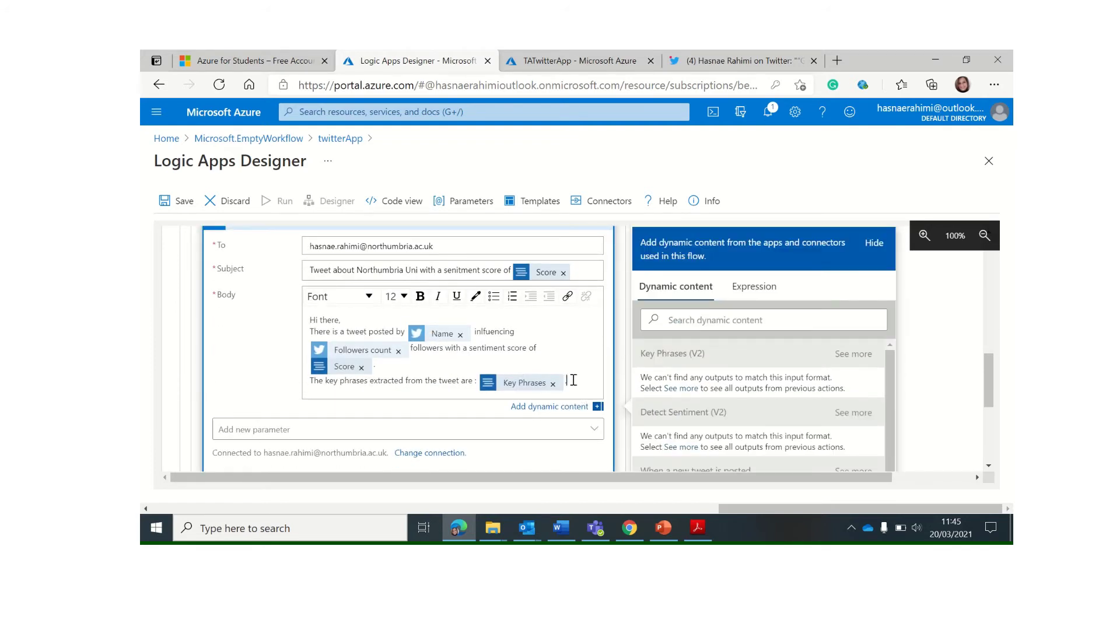
key("Return")
type("the tweet text is :")
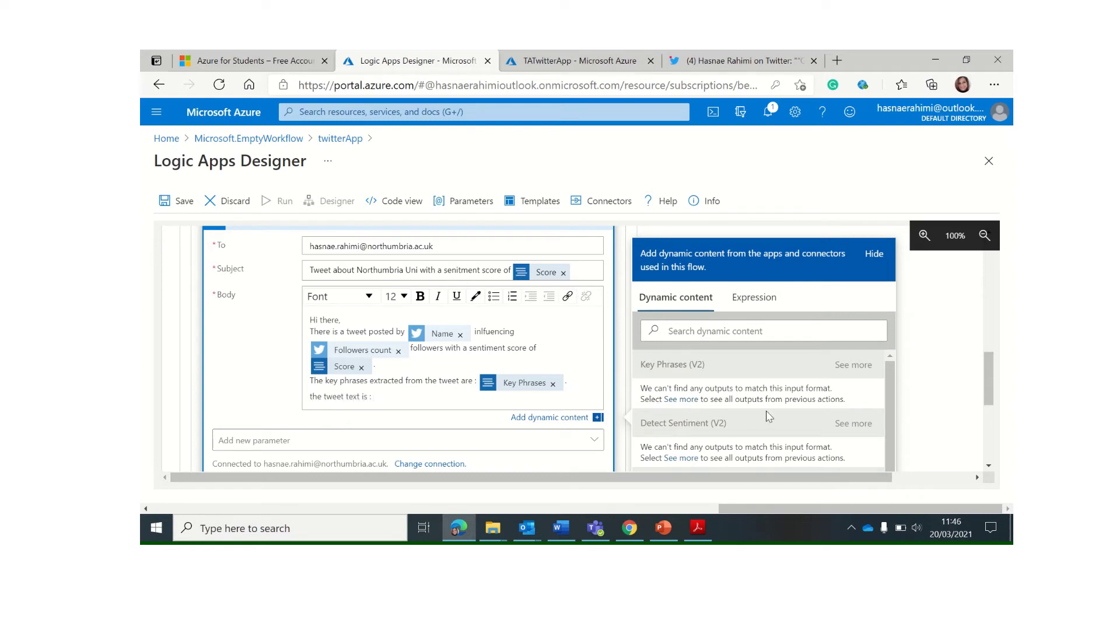
left_click(708, 334)
type("text")
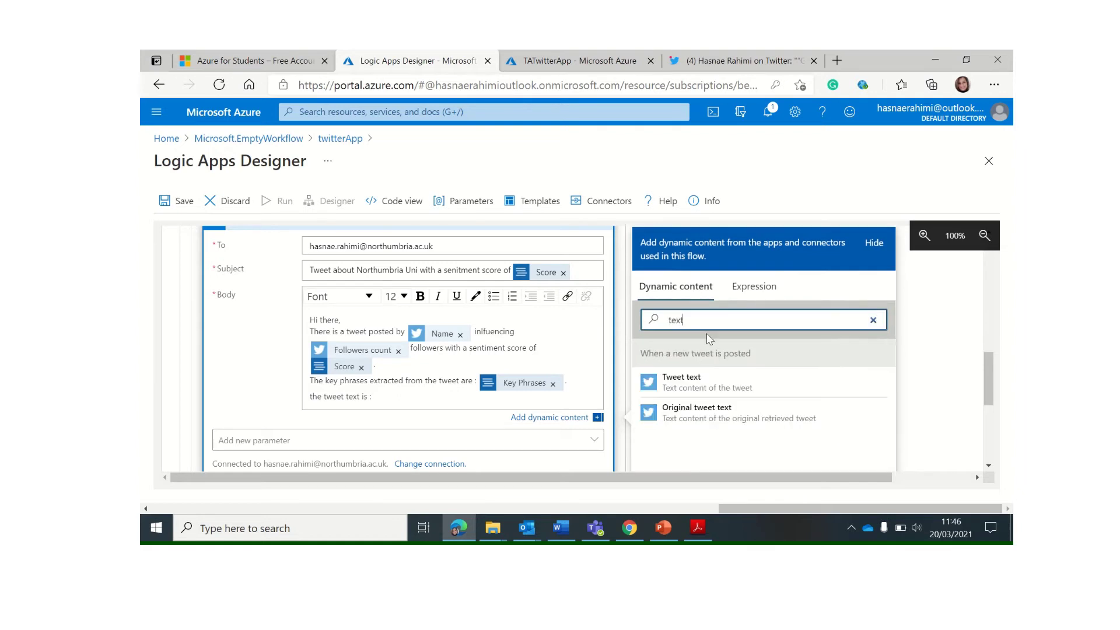
left_click(700, 383)
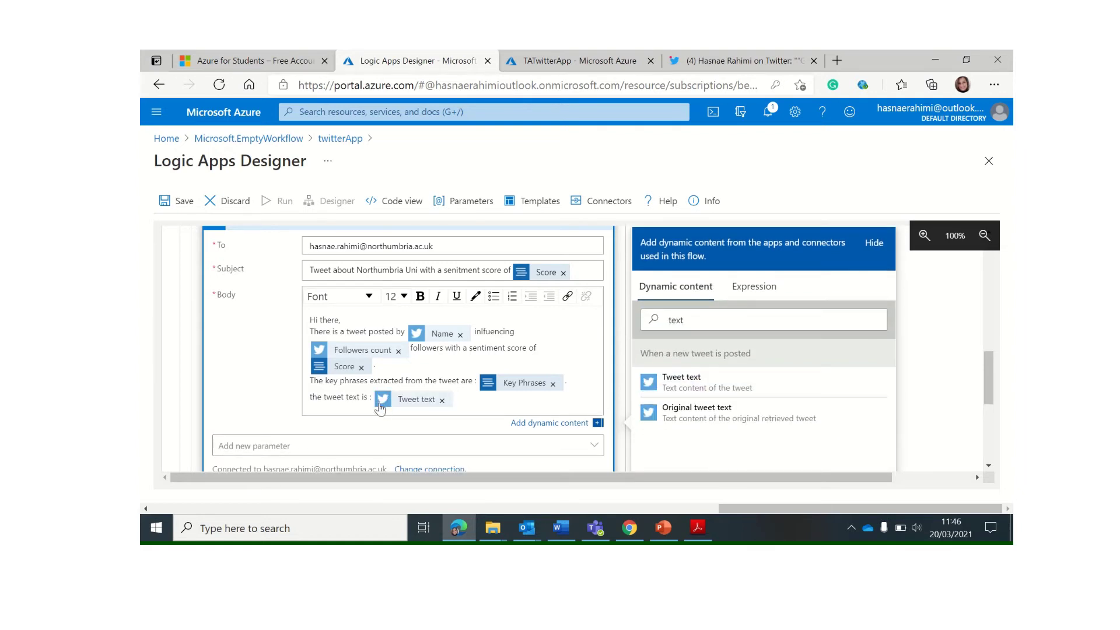
scroll(380, 409, "down", 2)
Add the Importance parameter to the email and set it to High
left_click(255, 374)
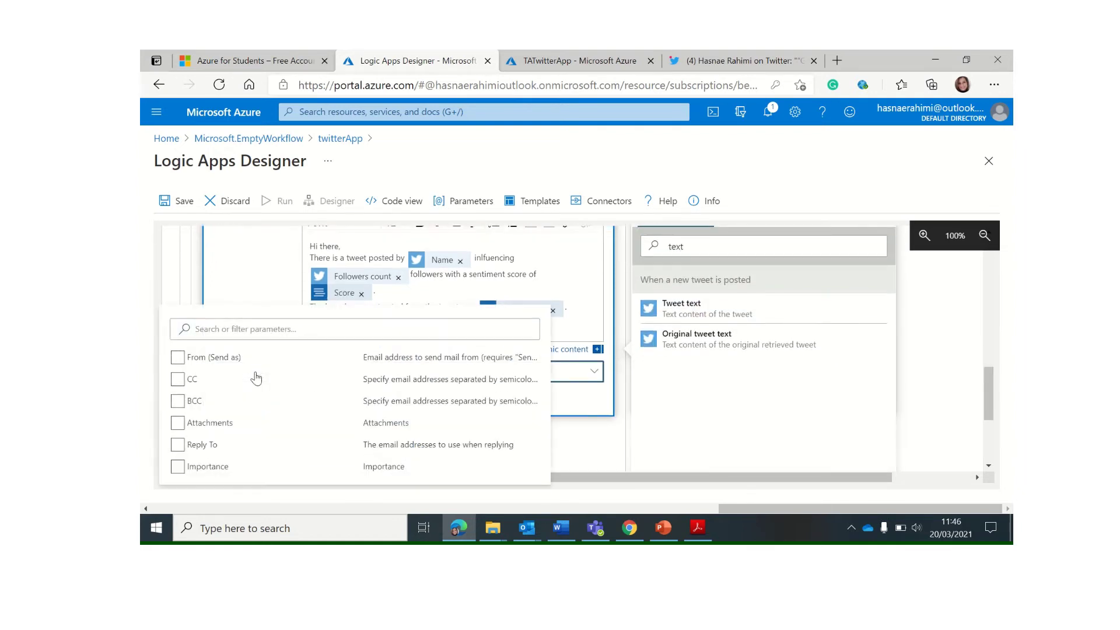
left_click(247, 446)
left_click(208, 468)
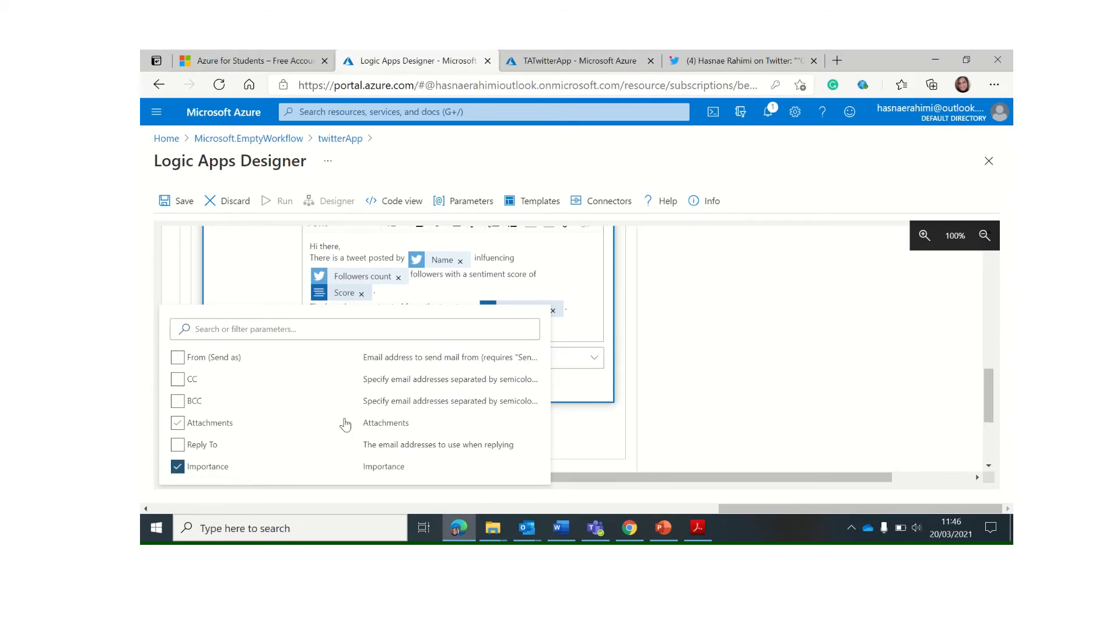
left_click(575, 445)
left_click(397, 357)
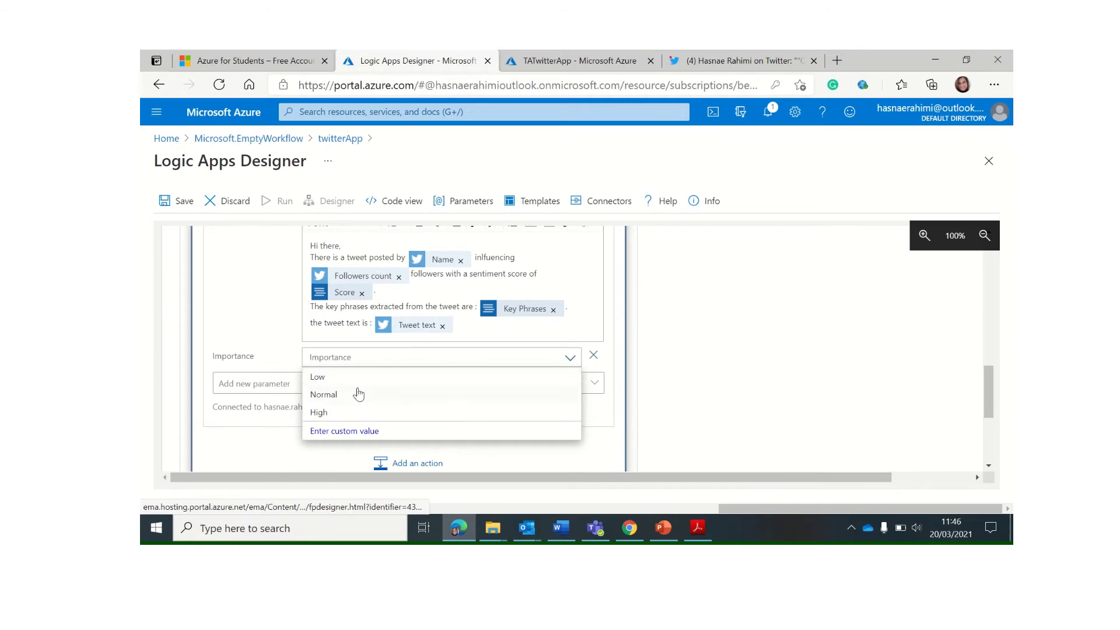
left_click(350, 415)
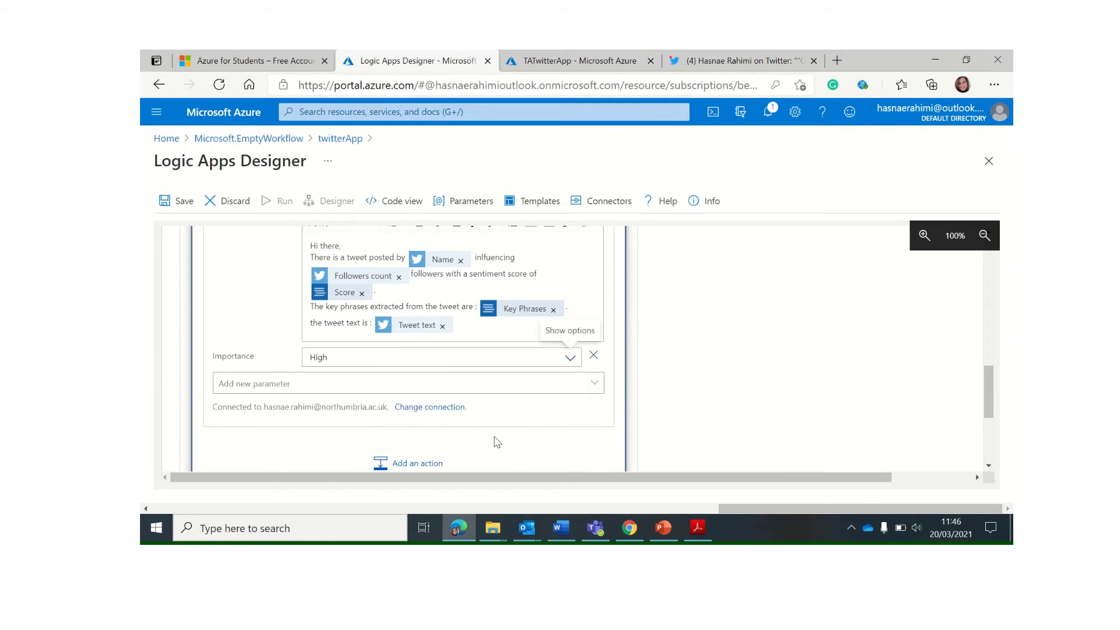
Save the twitterApp logic app and start a run
scroll(426, 307, "up", 10)
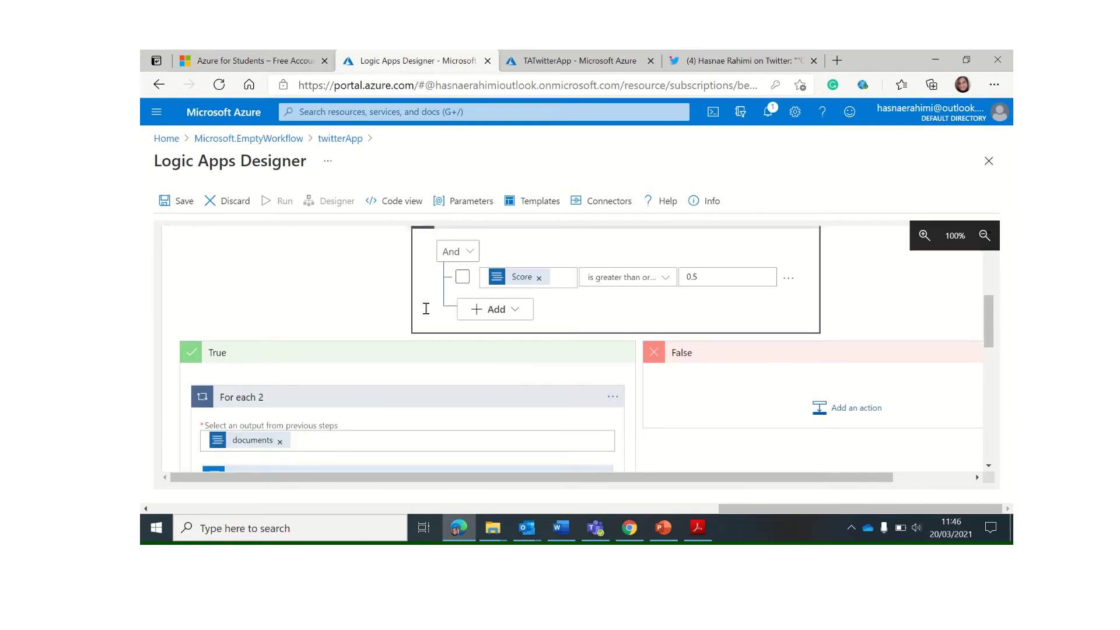
left_click(184, 204)
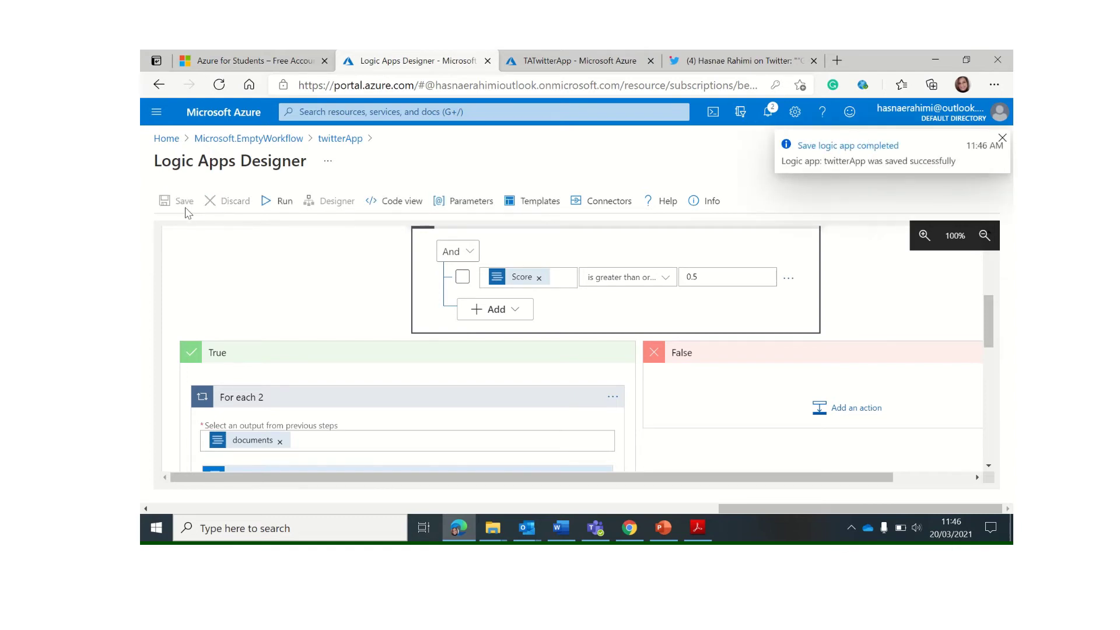
left_click(279, 203)
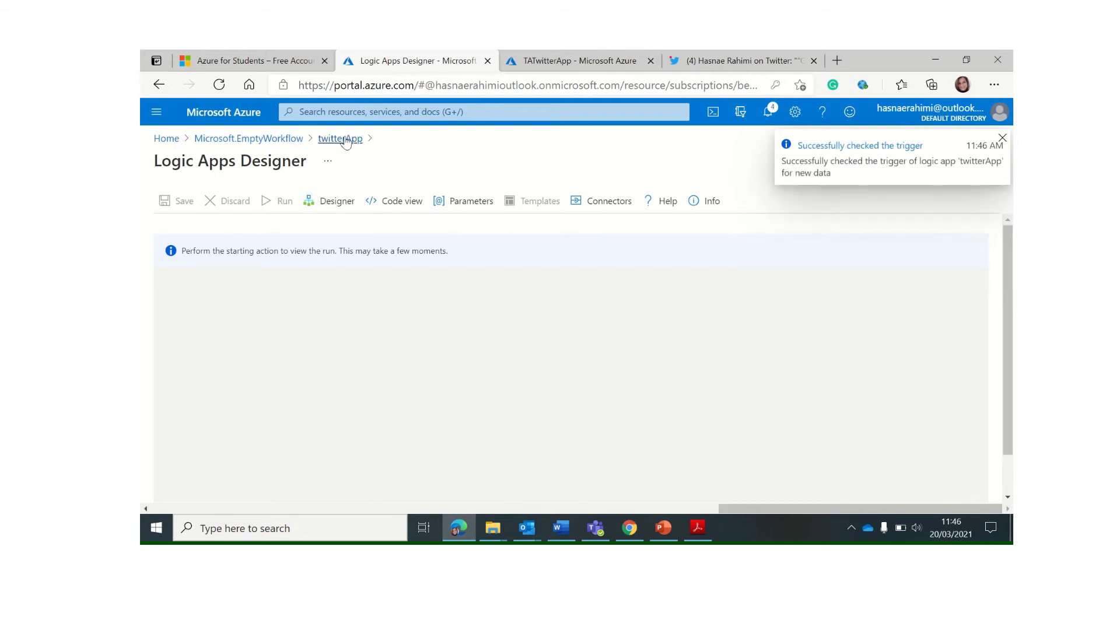
From the twitterApp overview, manually fire the When_a_new_tweet_is_posted trigger and move to Twitter
left_click(345, 144)
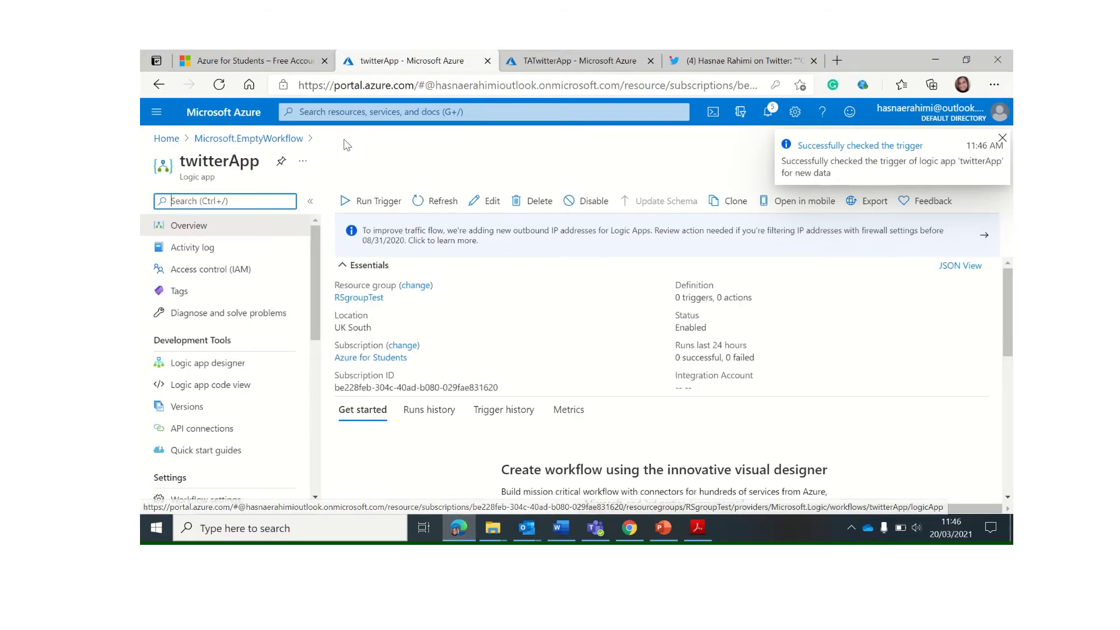
left_click(368, 205)
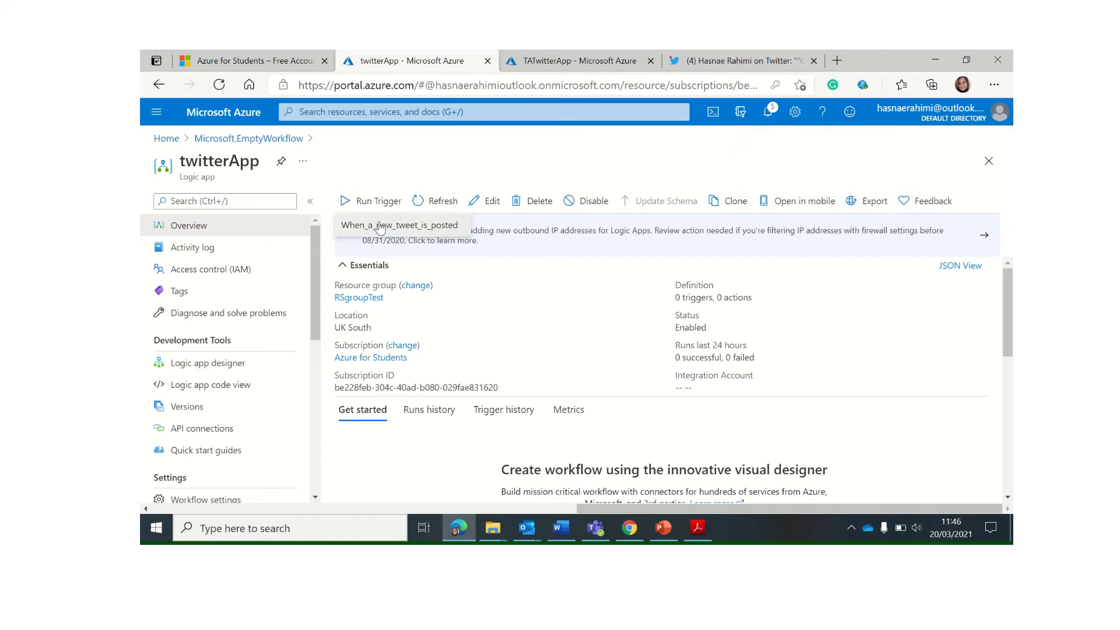
left_click(379, 226)
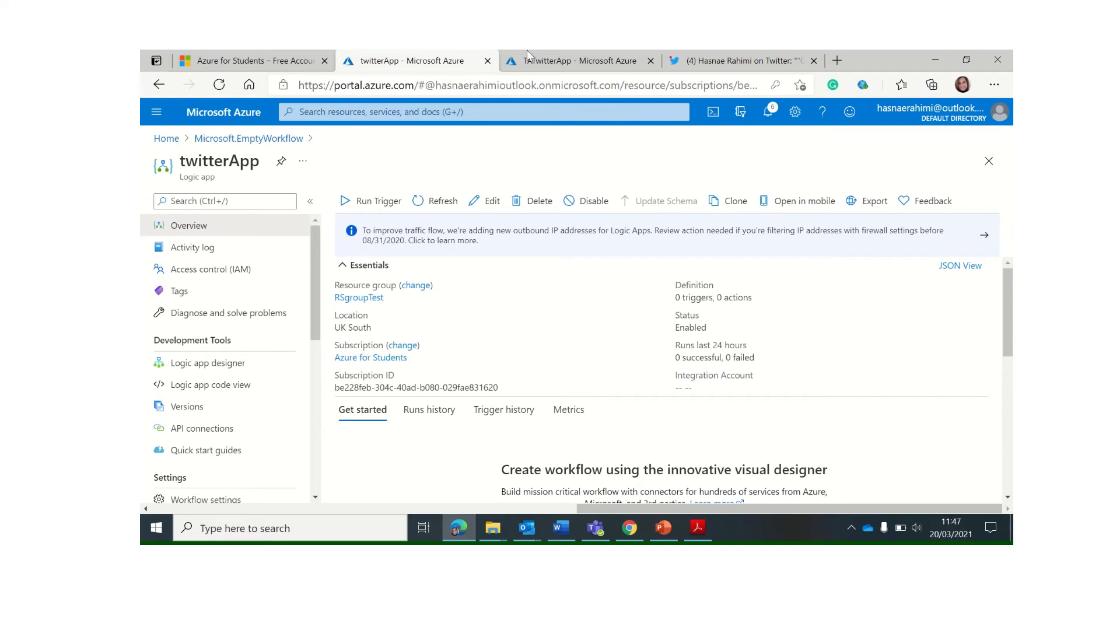
mouse_move(649, 63)
left_click(734, 61)
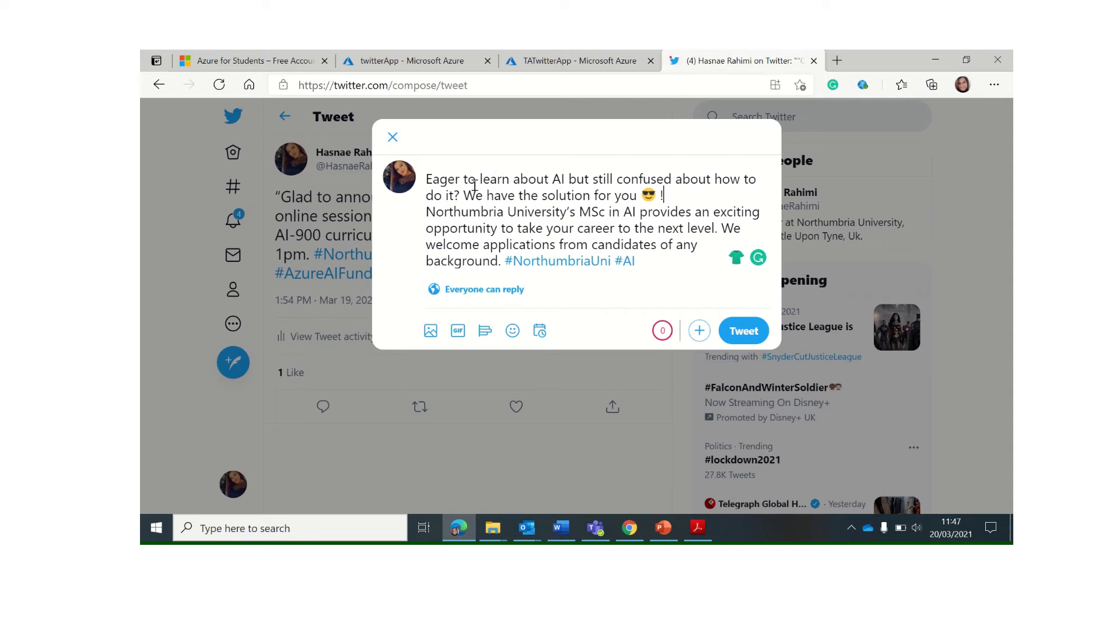
Post the MSc in AI tweet tagged #NorthumbriaUni #AI and return to the twitterApp overview
left_click_drag(430, 179, 537, 275)
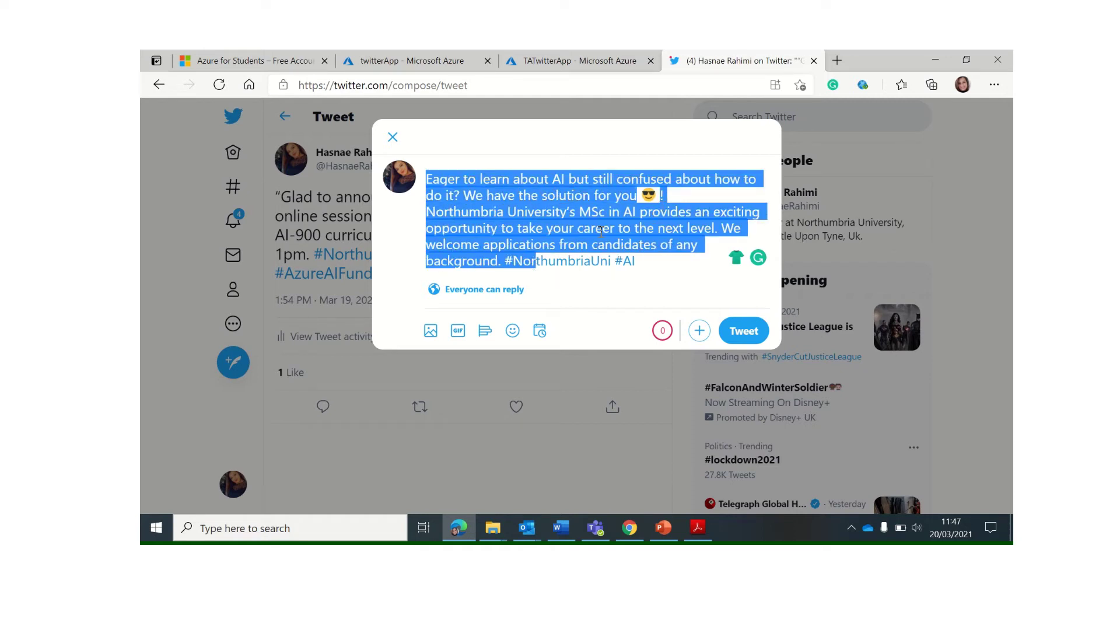
left_click(570, 228)
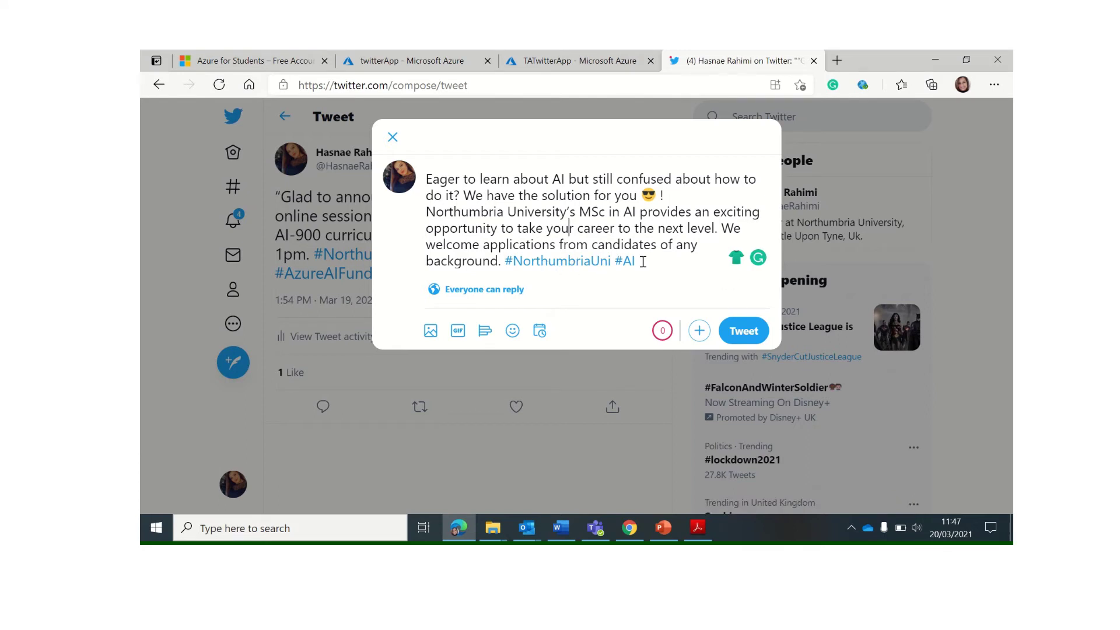
left_click(749, 333)
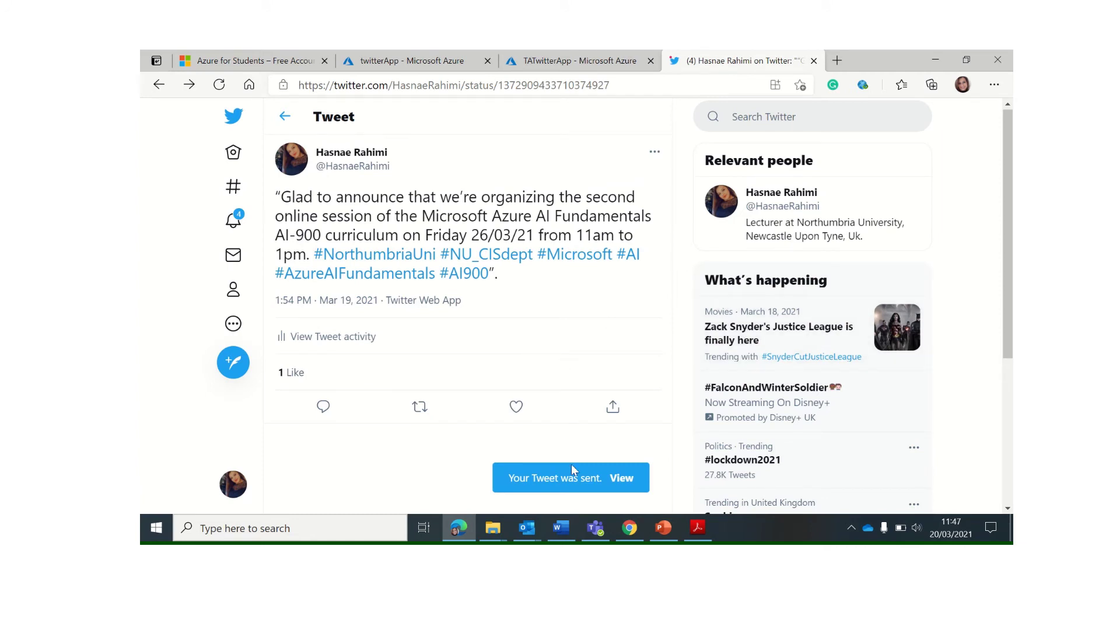
left_click(417, 62)
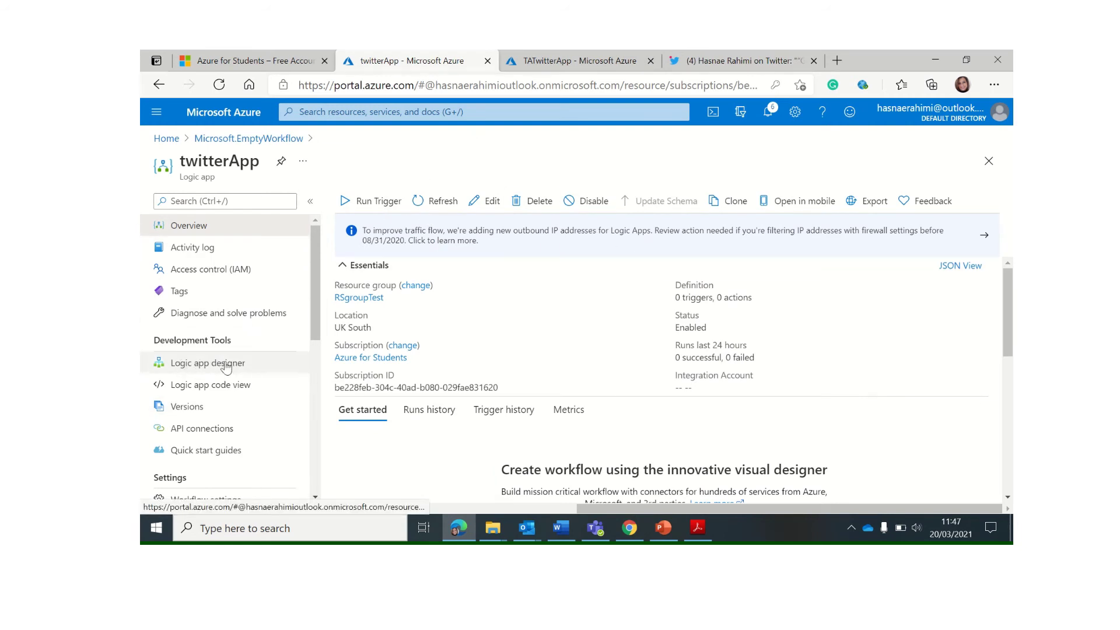
In the Logic app designer, check the new-tweet trigger's #NorthumbriaUni setting and run twitterApp
left_click(260, 363)
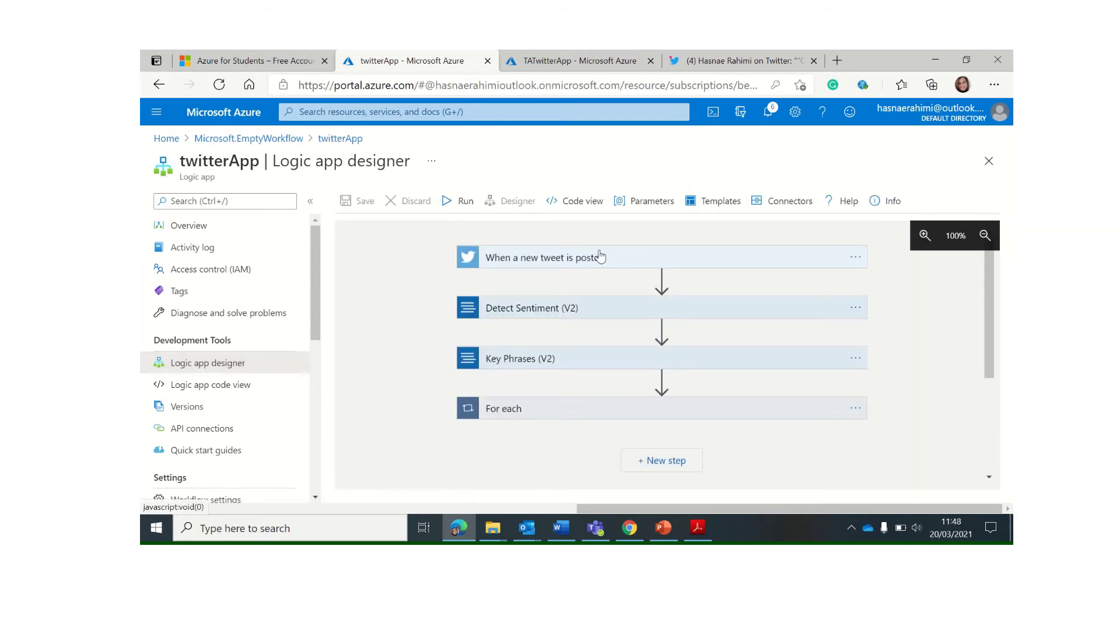
left_click(600, 258)
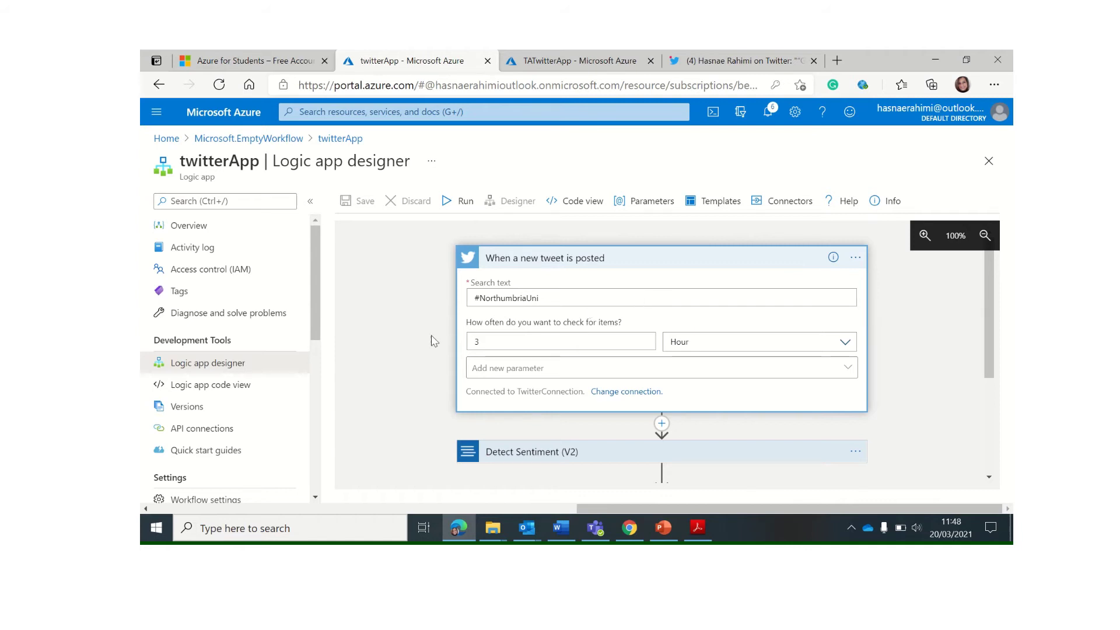
left_click(438, 228)
left_click(453, 209)
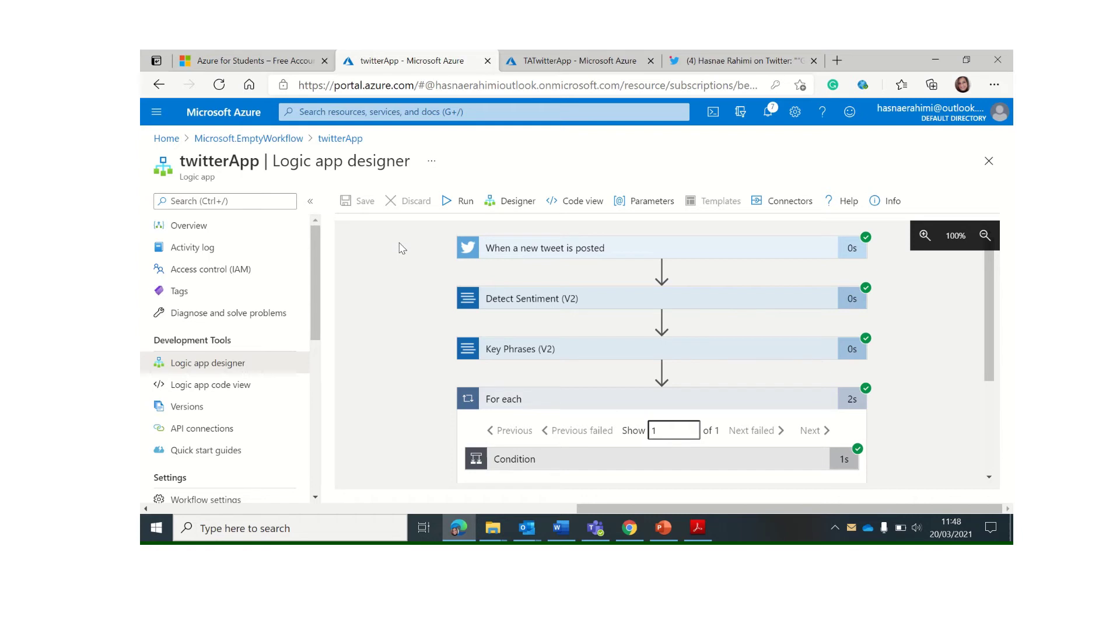
Glance at TATwitterApp, then fire When_a_new_tweet_is_posted again from the twitterApp overview
left_click(549, 62)
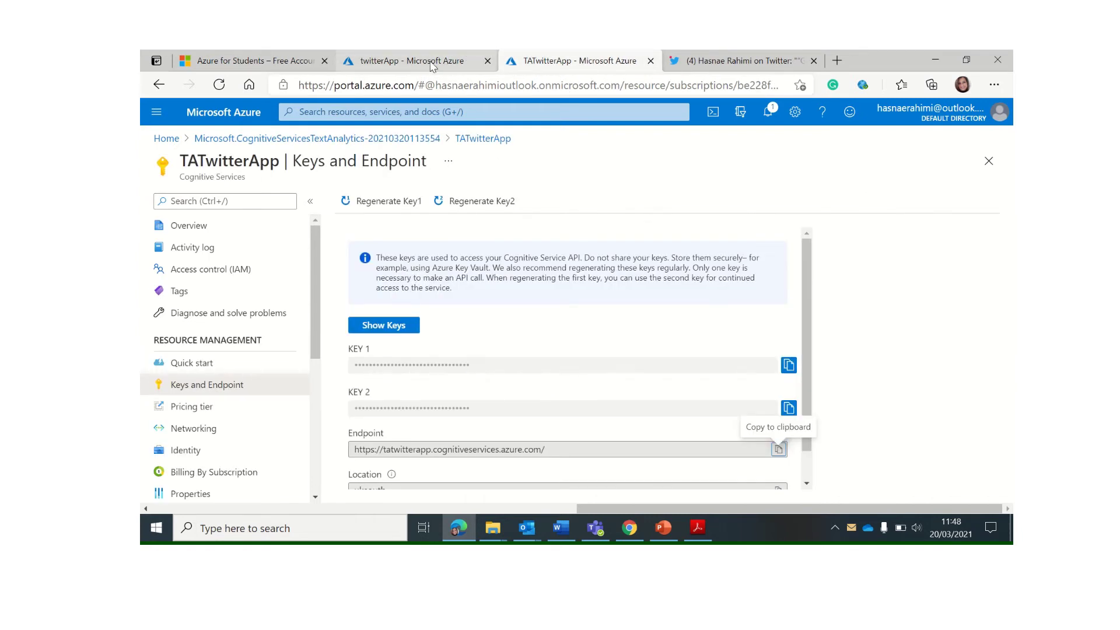
left_click(402, 64)
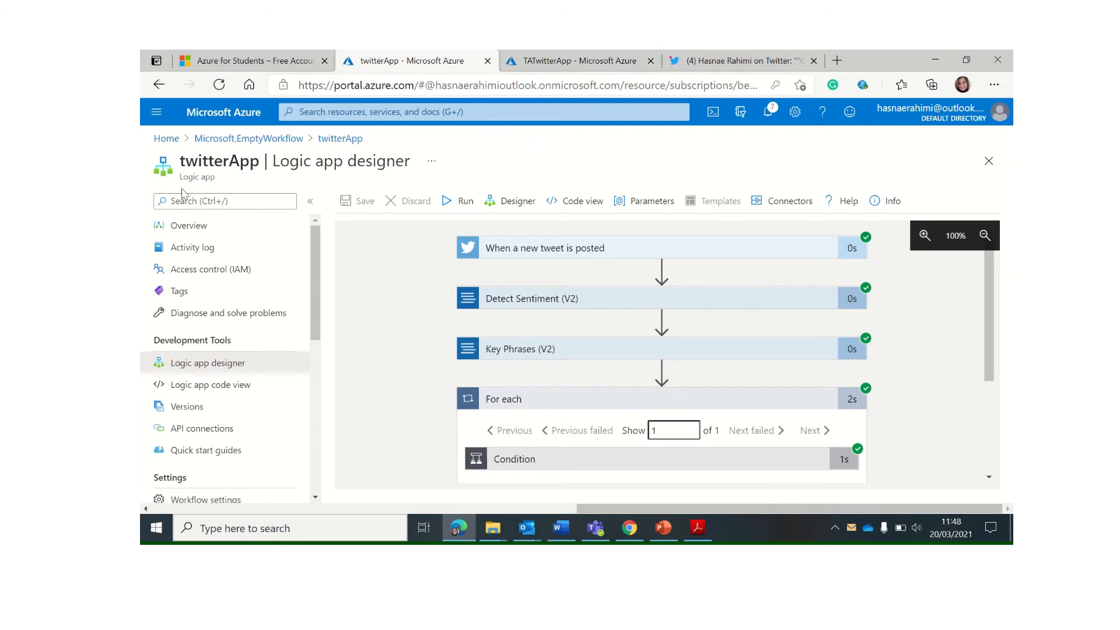
left_click(355, 142)
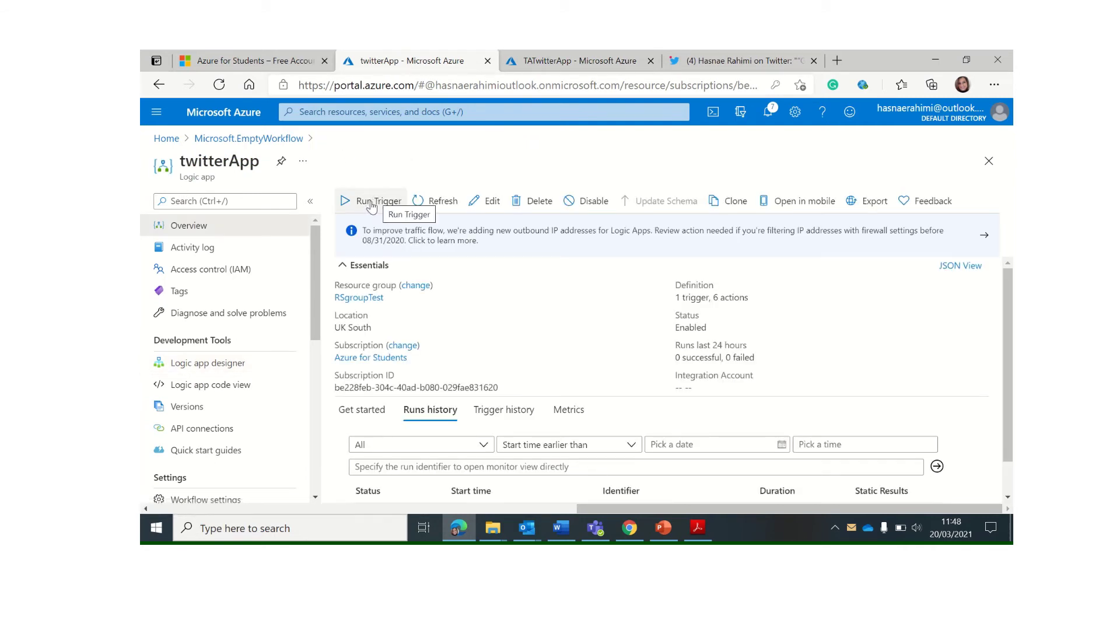
left_click(371, 206)
left_click(379, 225)
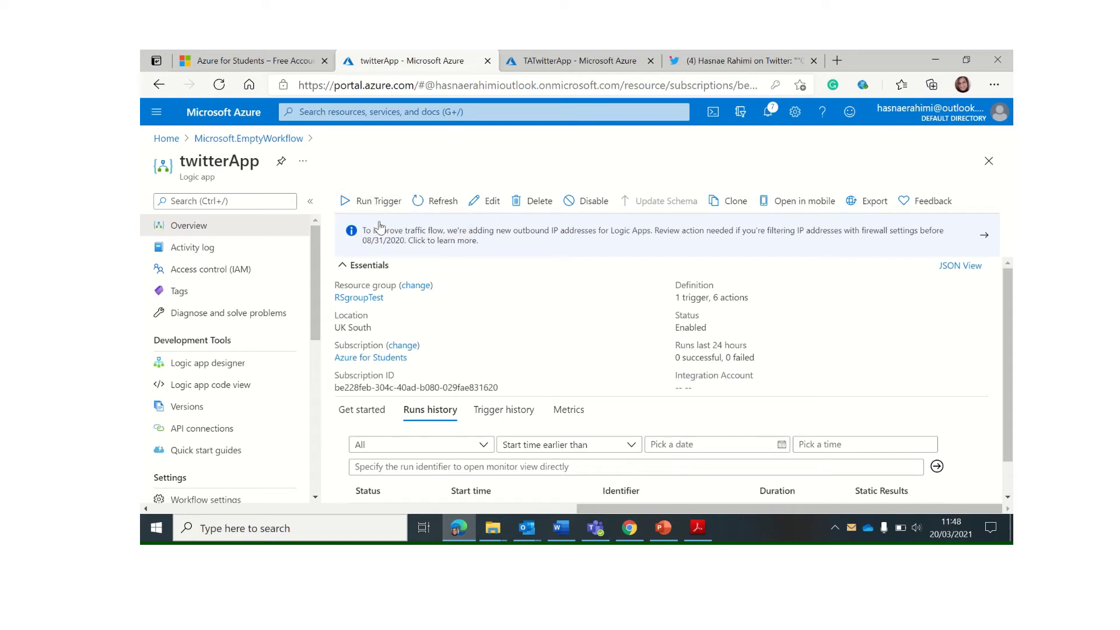
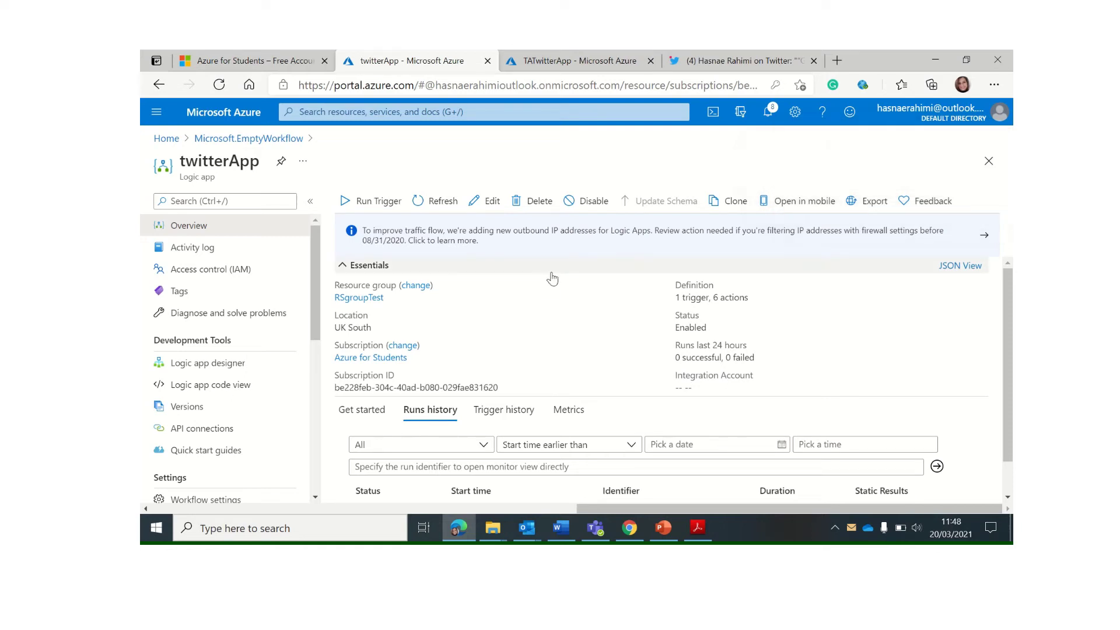
Bring the Outlook inbox window forward from the taskbar
left_click(530, 538)
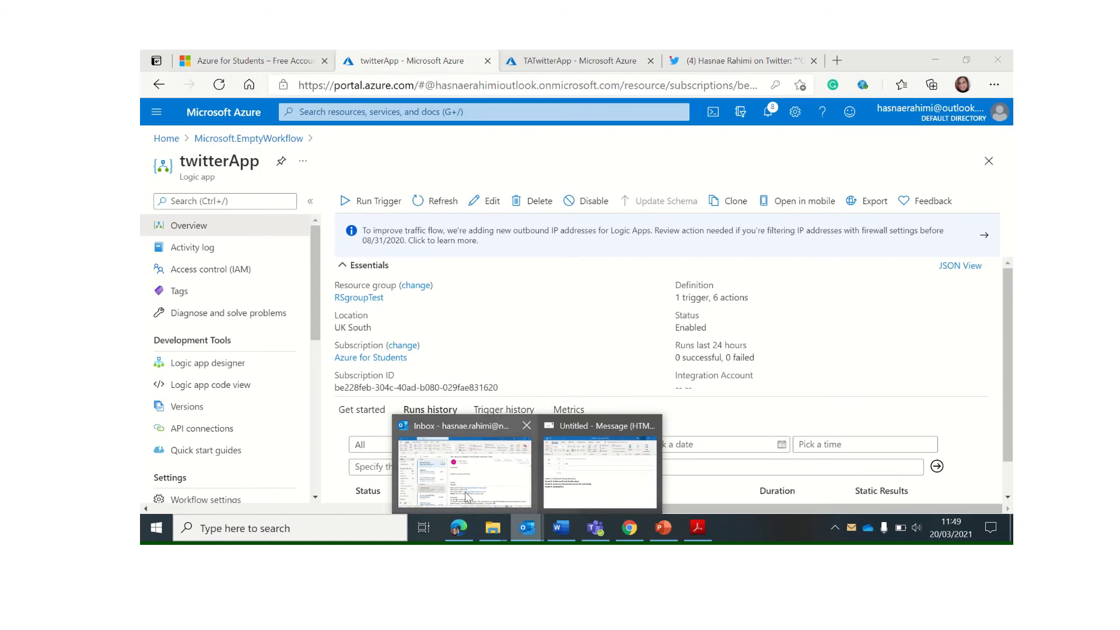
left_click(469, 497)
Open the Northumbria Uni alert email and go over its follower count, sentiment score 1 and key phrases
left_click(368, 236)
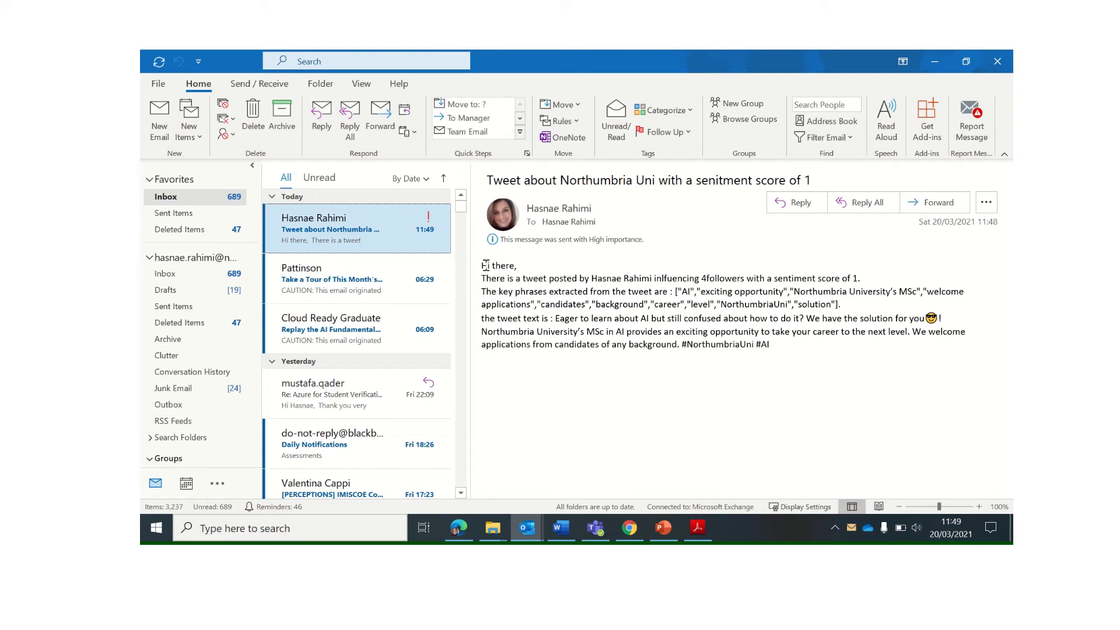
left_click_drag(579, 279, 880, 281)
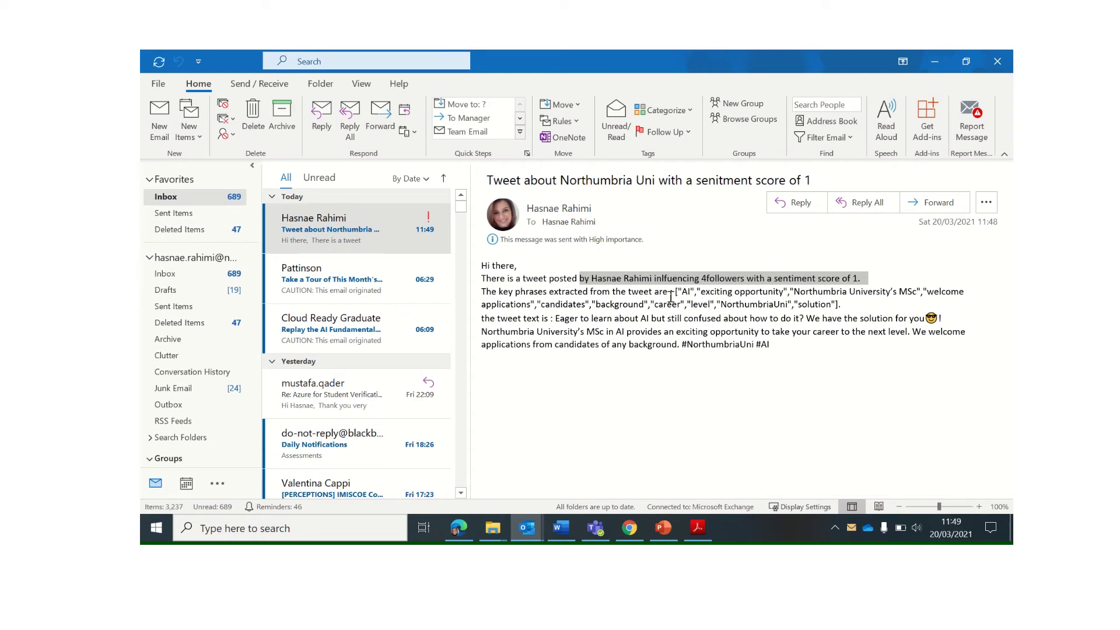
left_click_drag(515, 295, 687, 297)
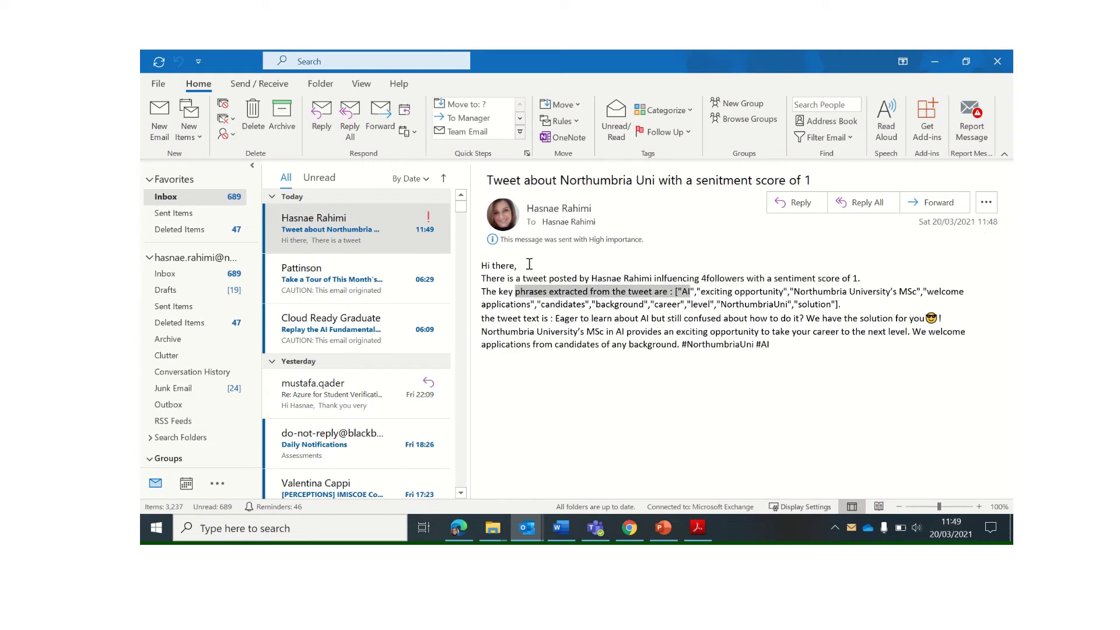
left_click_drag(482, 304, 648, 304)
left_click_drag(728, 306, 849, 304)
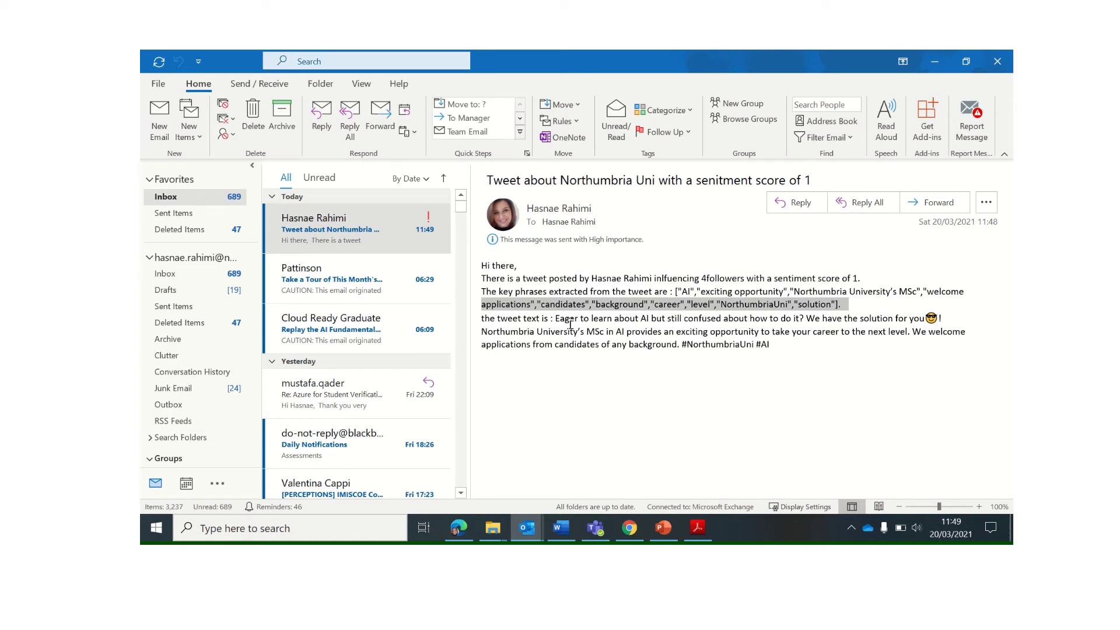
Read the tweet text in the email, then minimize Outlook and go back to the Twitter tab
left_click_drag(557, 320, 702, 346)
left_click(688, 327)
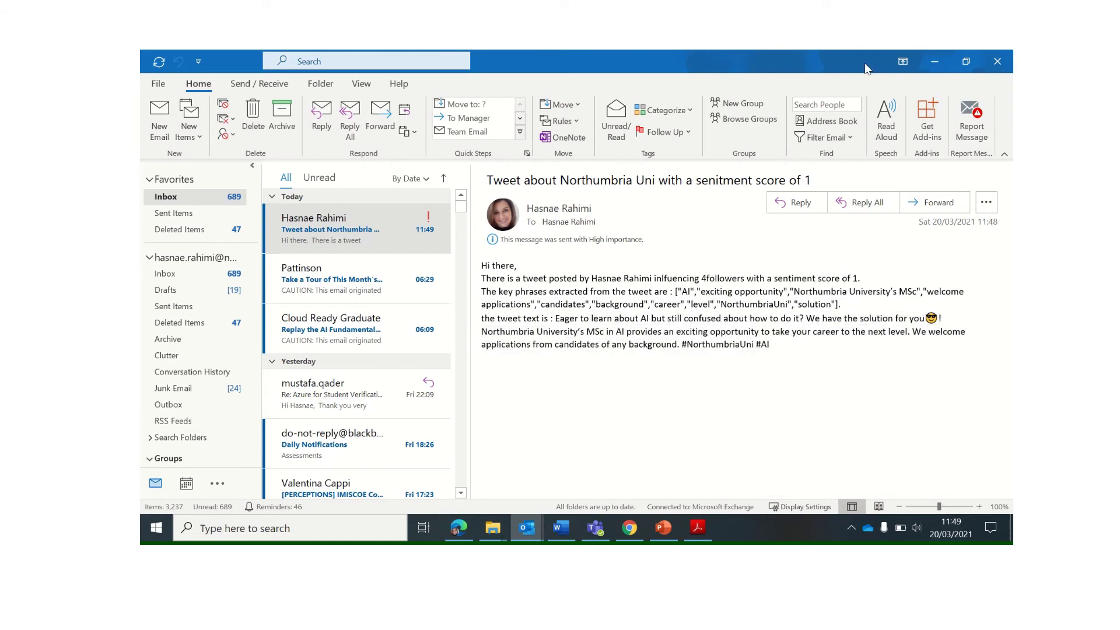
left_click(935, 63)
left_click(738, 60)
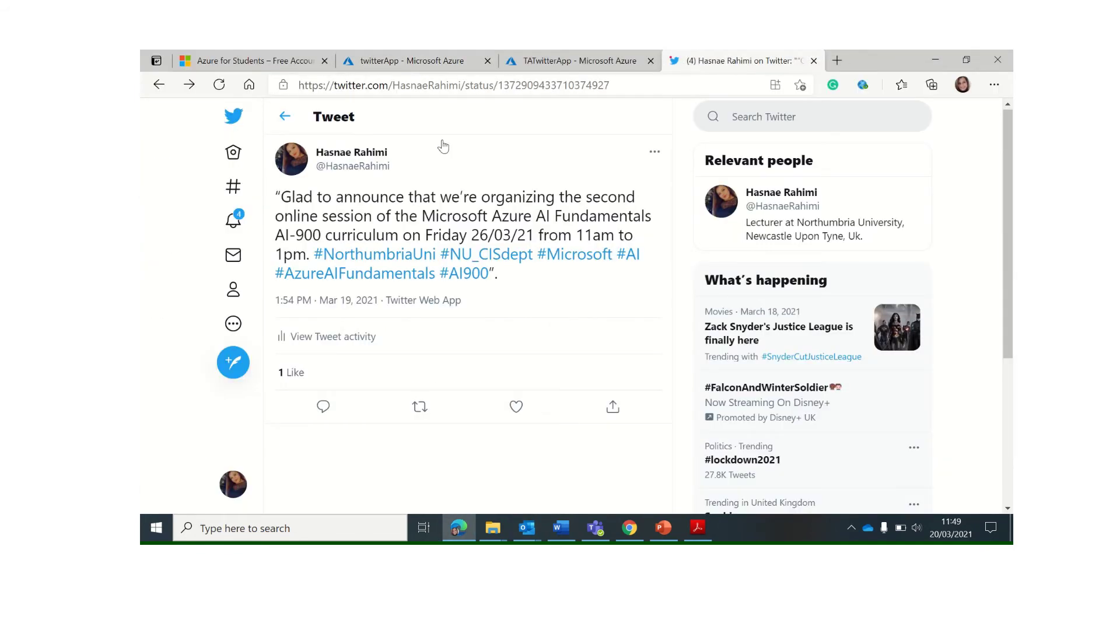
Draft a tweet about testing the logic app with Ms Azure to extract tweets and analyse their sentiments
left_click(250, 363)
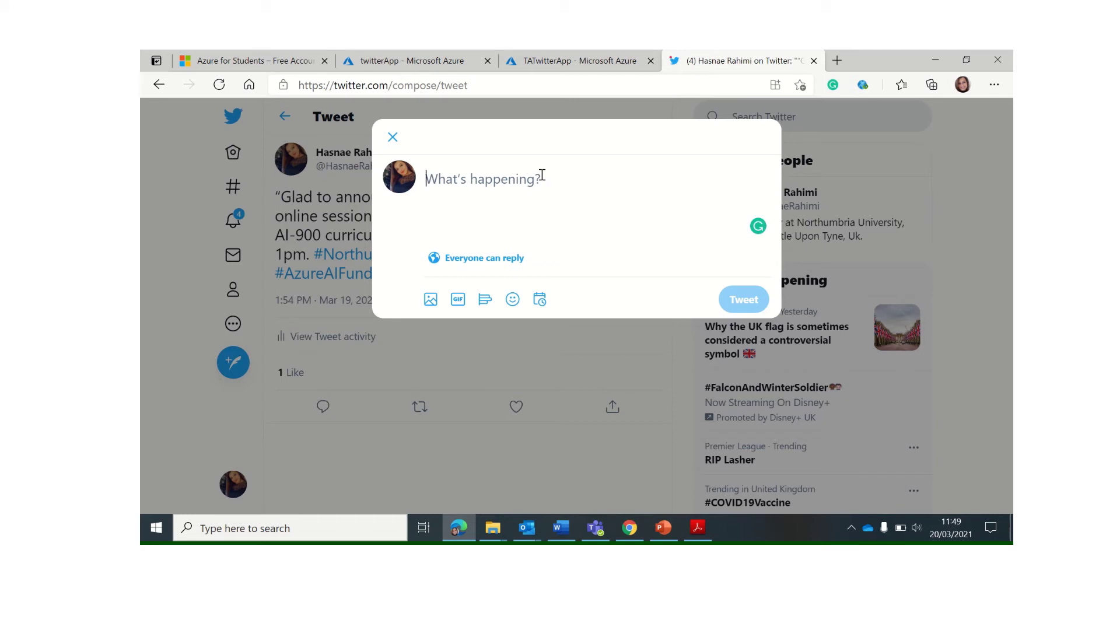
type("Test")
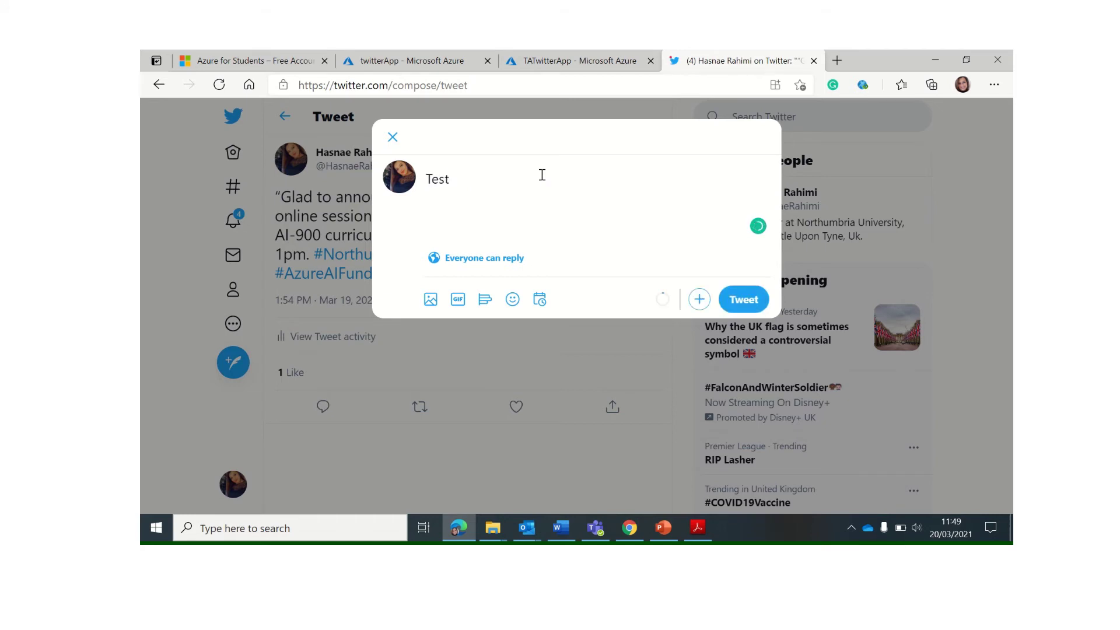
key("BackSpace")
key("BackSpace")
key("BackSpace")
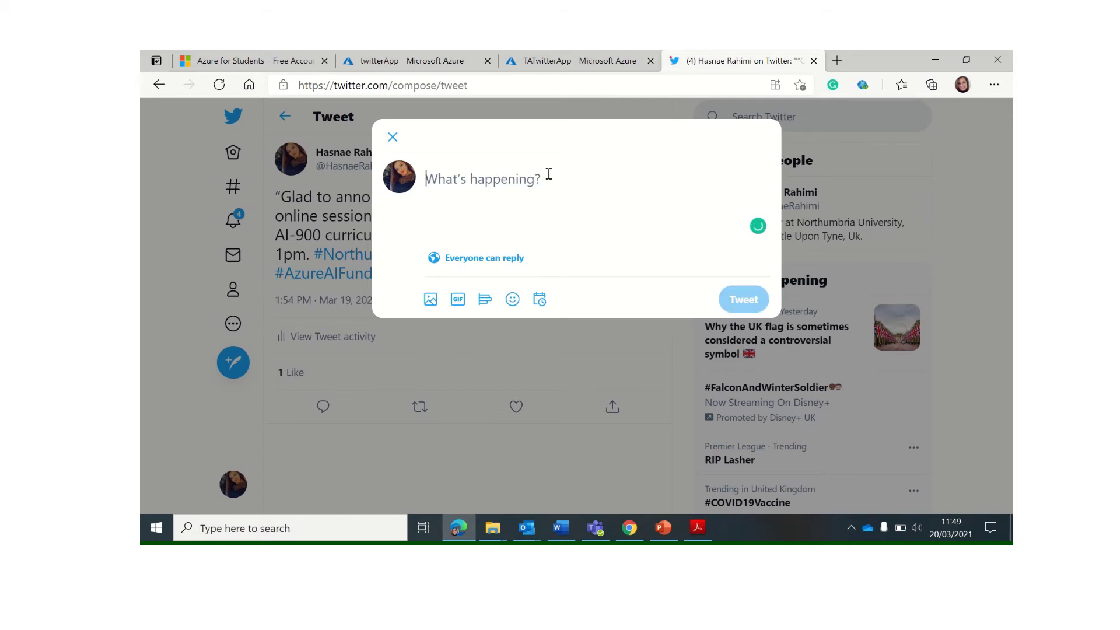
type("Logic sapp")
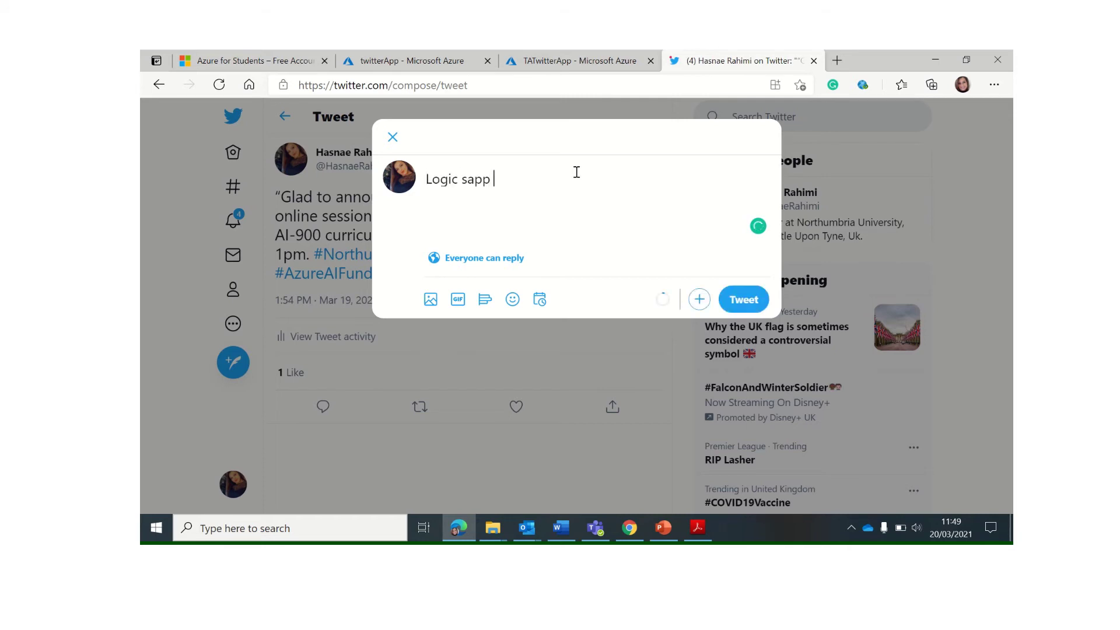
key("BackSpace")
key("BackSpace")
key("BackSpace")
key("BackSpace")
key("BackSpace")
type("app")
key("BackSpace")
key("BackSpace")
key("BackSpace")
key("BackSpace")
key("BackSpace")
key("BackSpace")
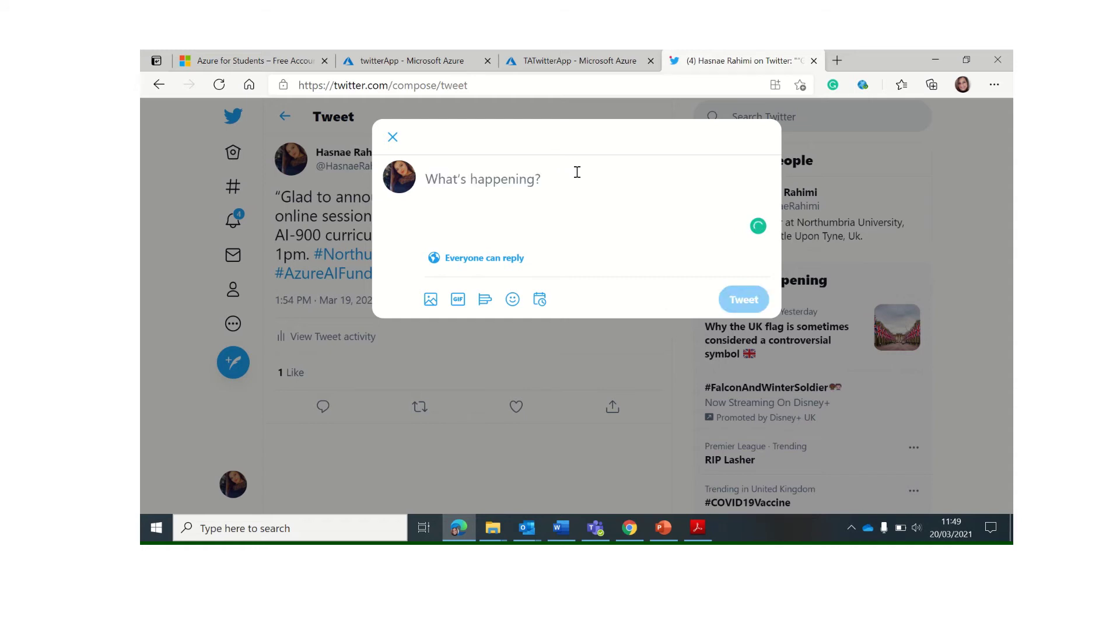
type("I'm ")
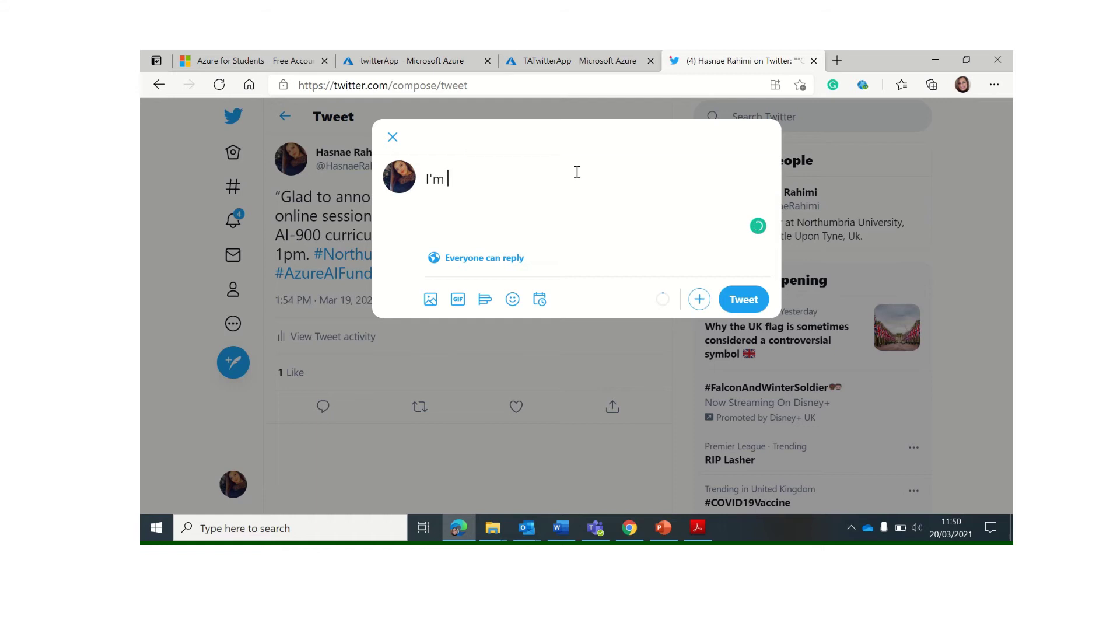
type("very excited to ")
type("text ")
type("t the lo")
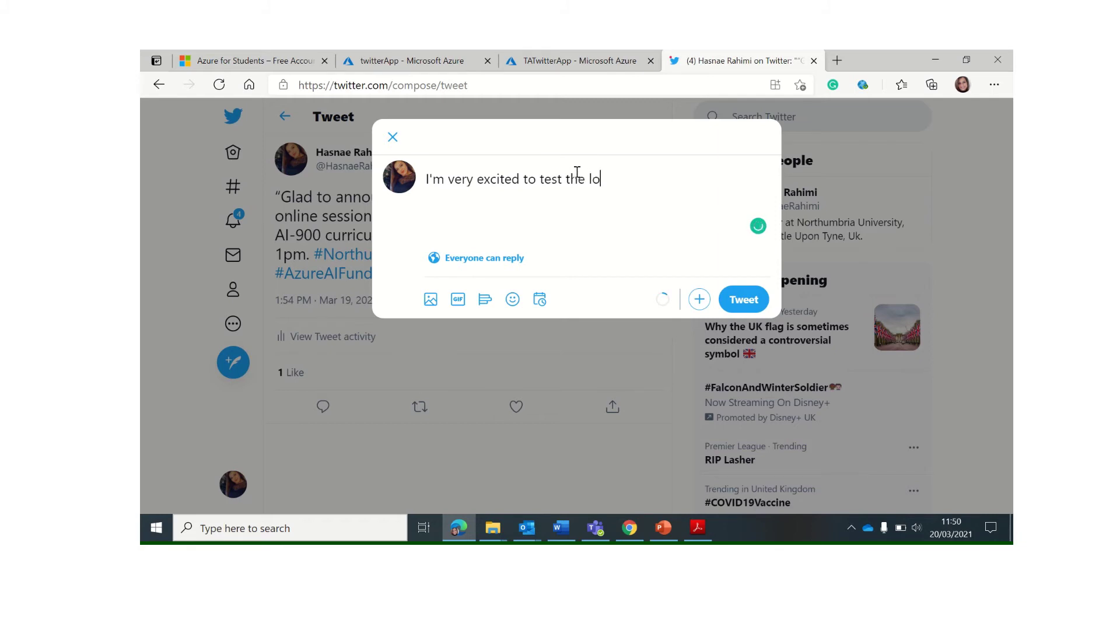
type("f")
key("BackSpace")
type("gic app with Ms Azure to extr")
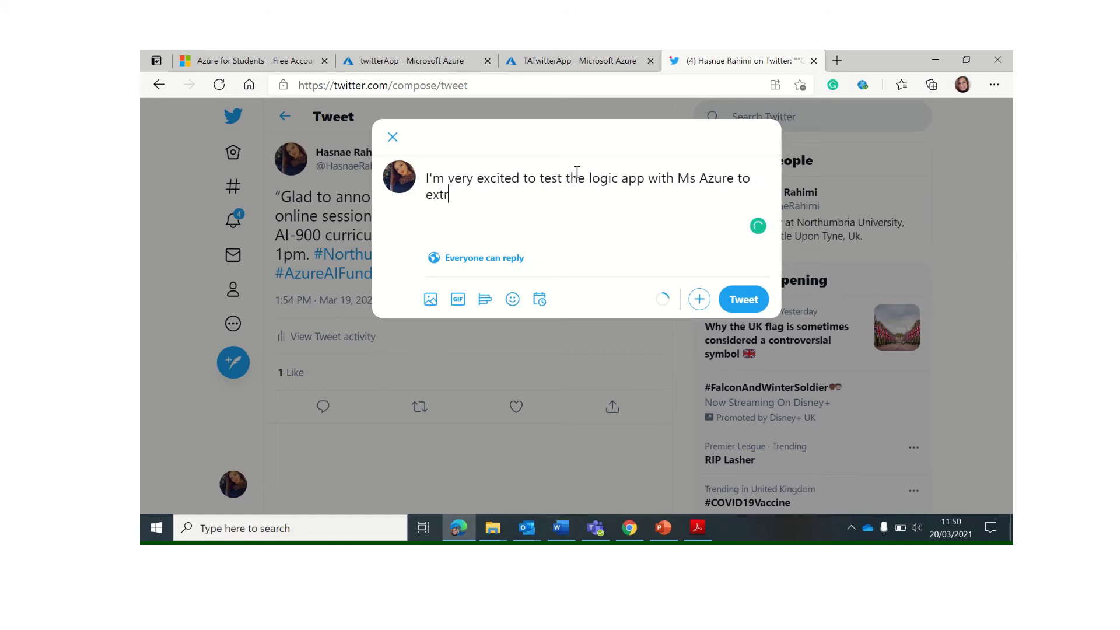
type("act tweets and analyse their s")
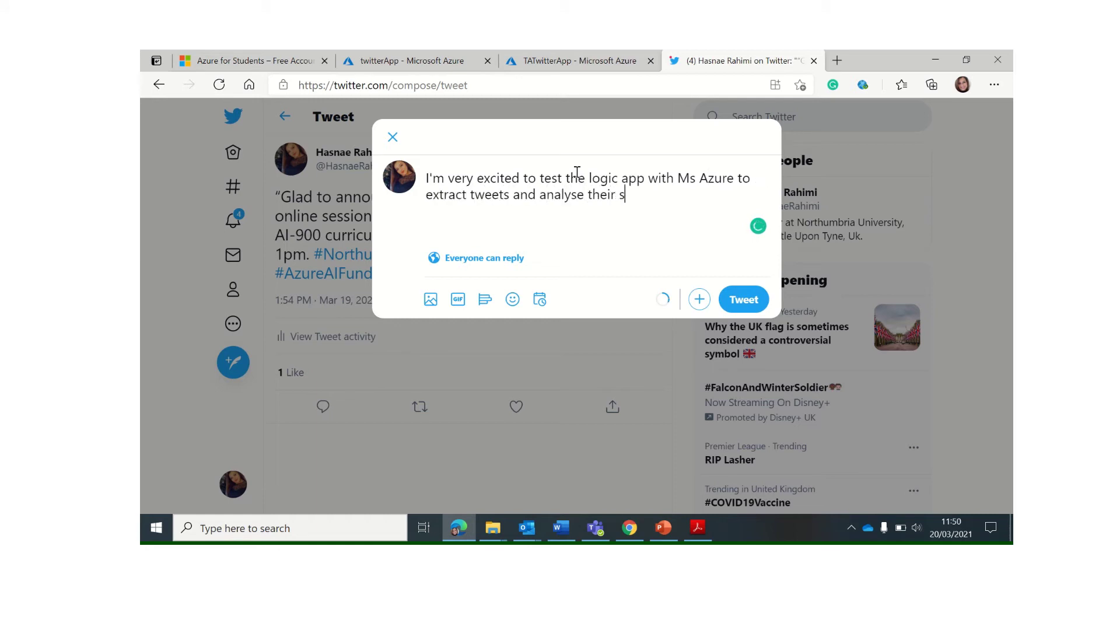
type("entiments w")
key("BackSpace")
type("within")
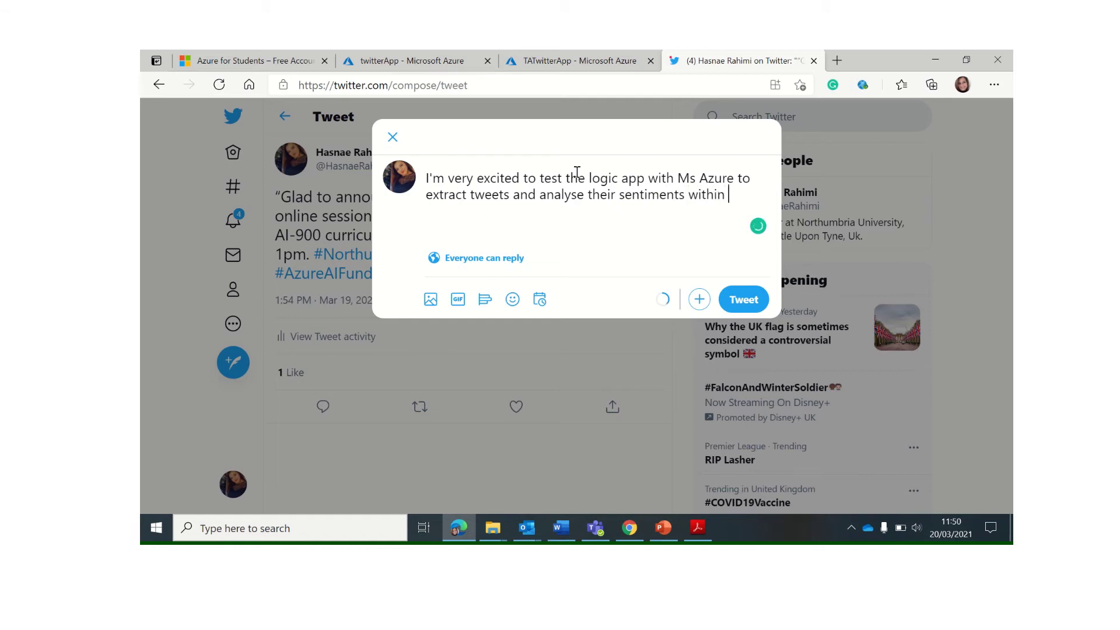
key("BackSpace")
key("BackSpace")
key("BackSpace")
key("BackSpace")
key("BackSpace")
key("BackSpace")
key("BackSpace")
type("in")
type("a")
type(". ~")
type("Northu")
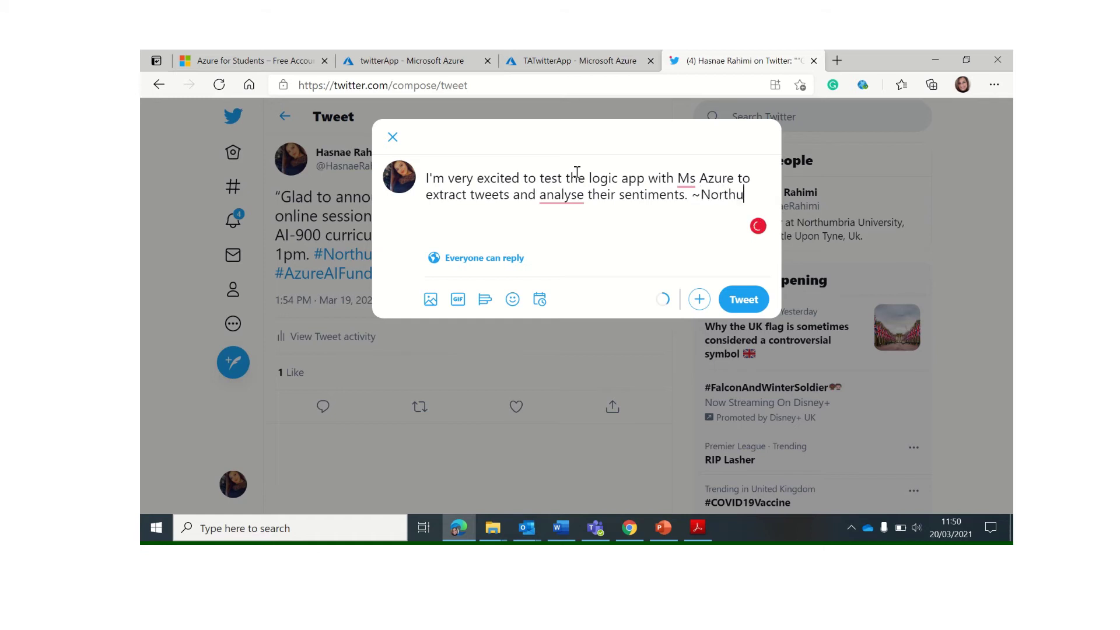
type("mbriaUni")
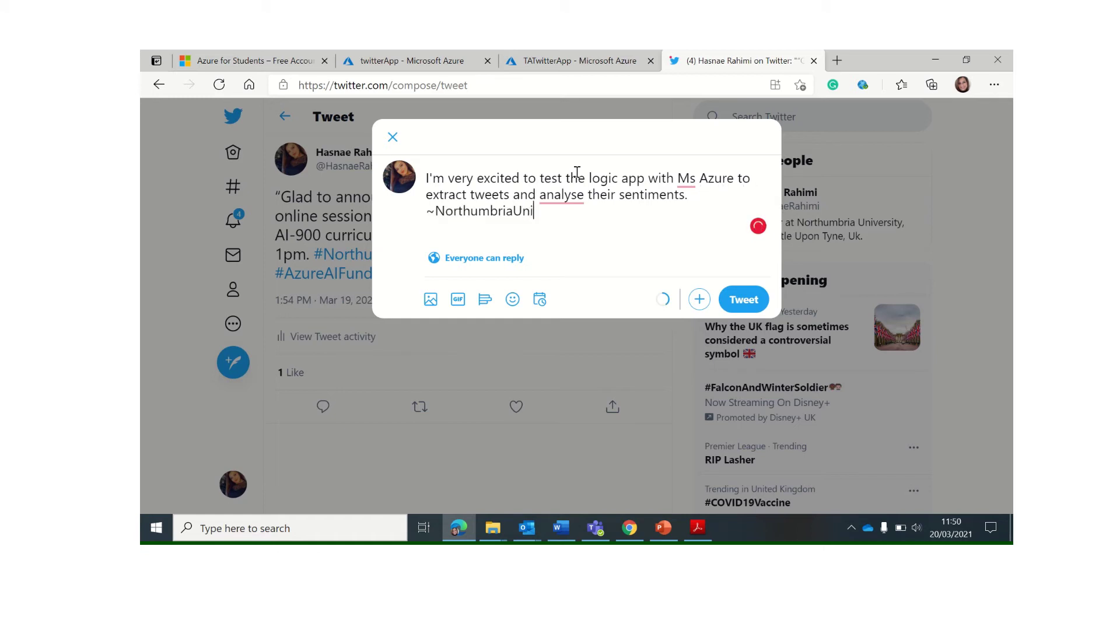
Fix the tag to #NorthumbriaUni, add #AI, and post the tweet
left_click(435, 211)
key("BackSpace")
type("#")
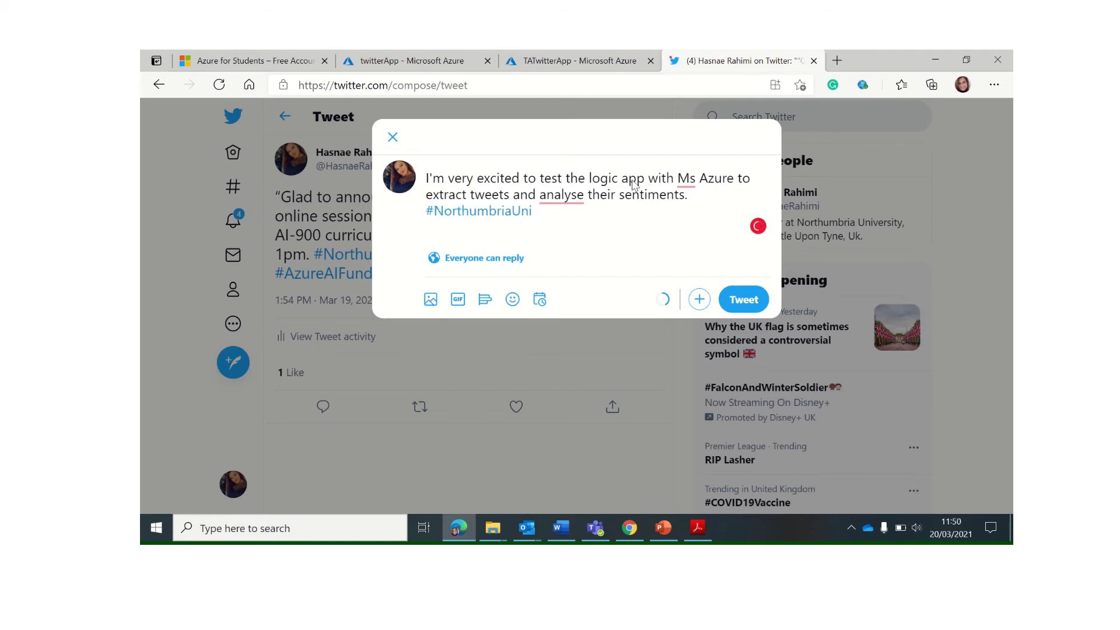
left_click(541, 213)
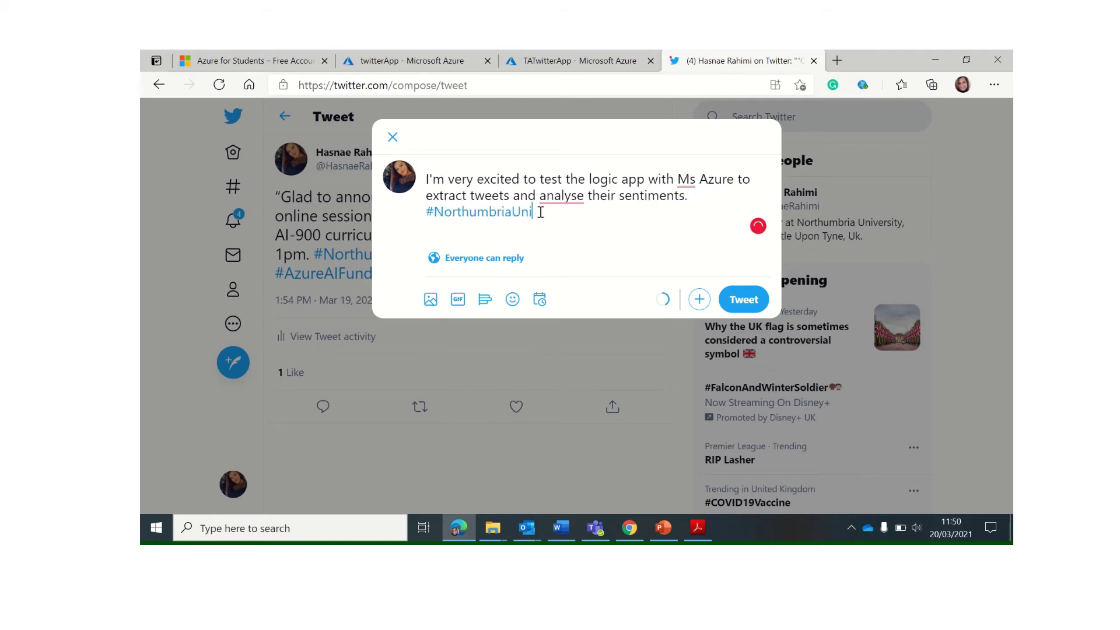
type("#AI")
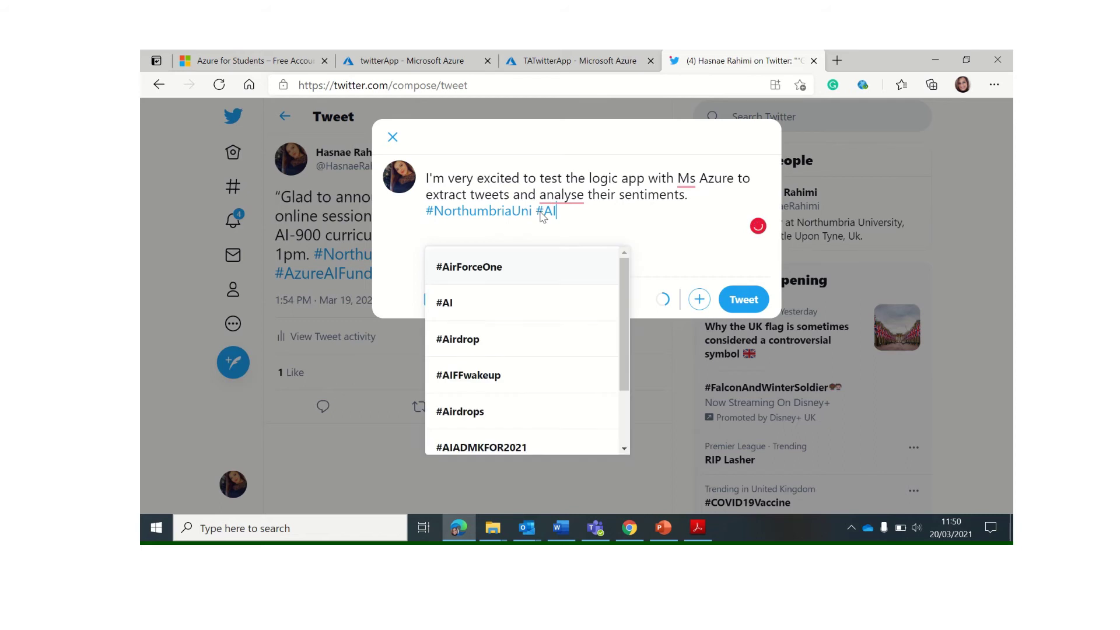
left_click(576, 211)
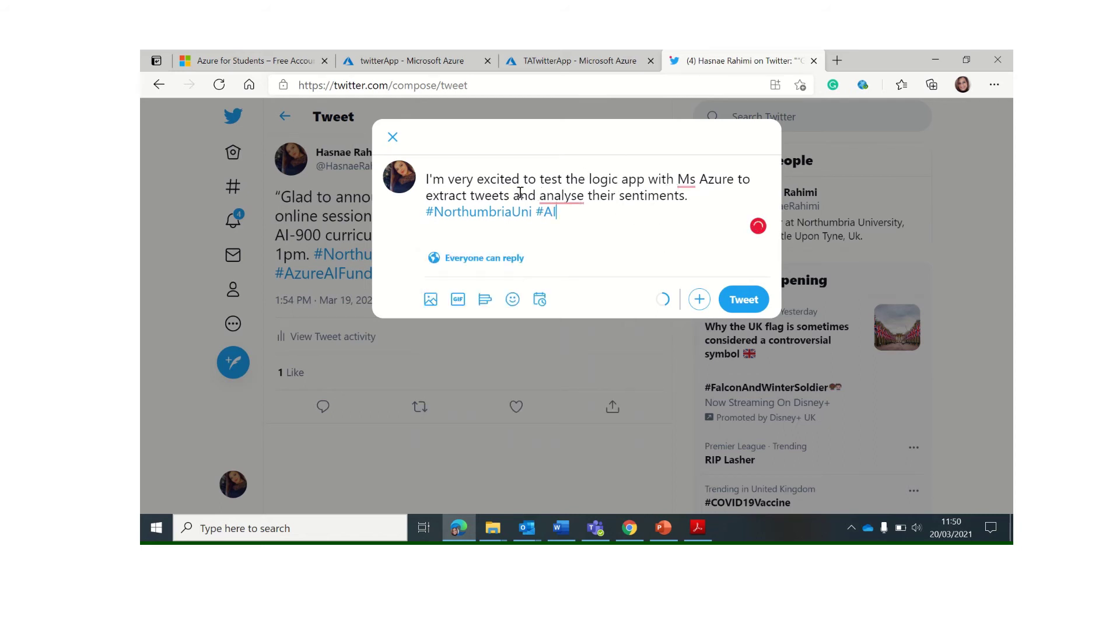
left_click(749, 306)
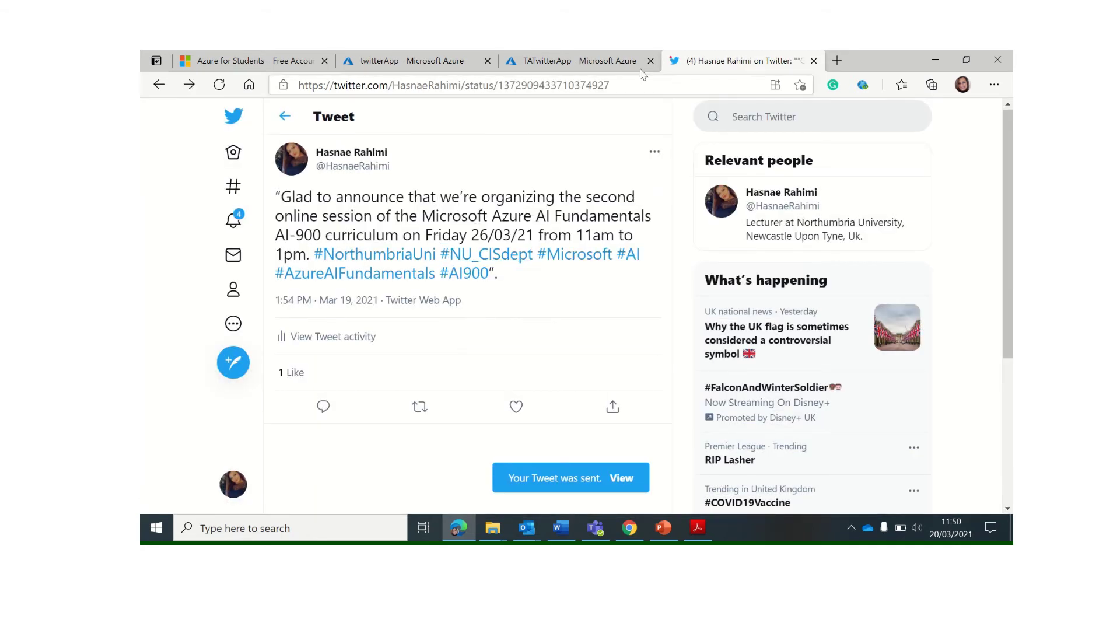
Back on the twitterApp overview, manually run the trigger to check for new tweets
mouse_move(526, 528)
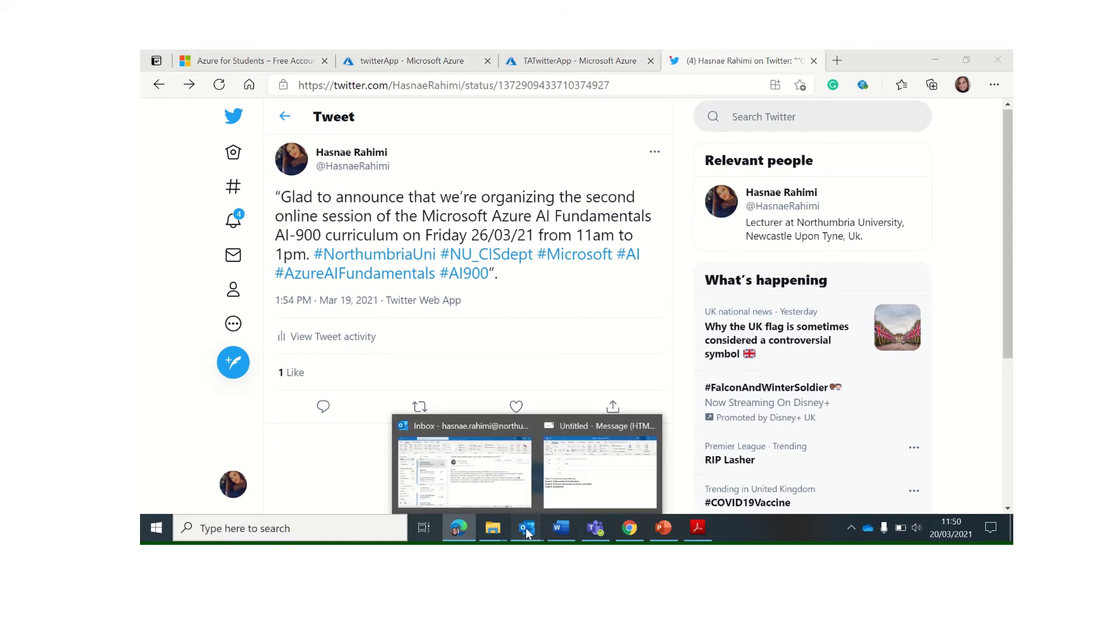
mouse_move(504, 499)
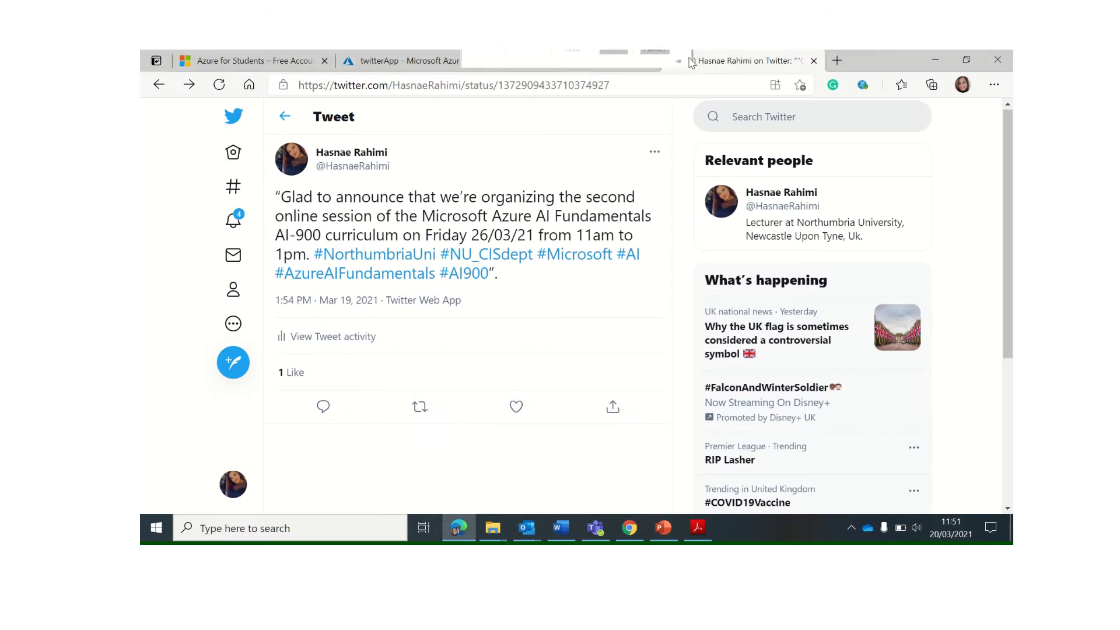
left_click(589, 64)
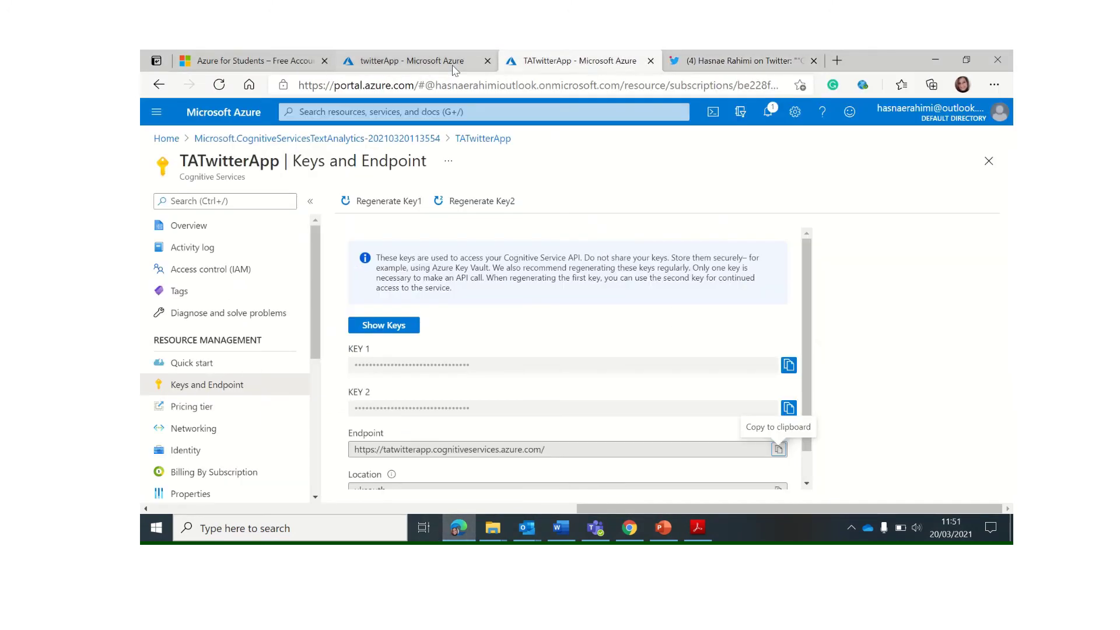
left_click(444, 65)
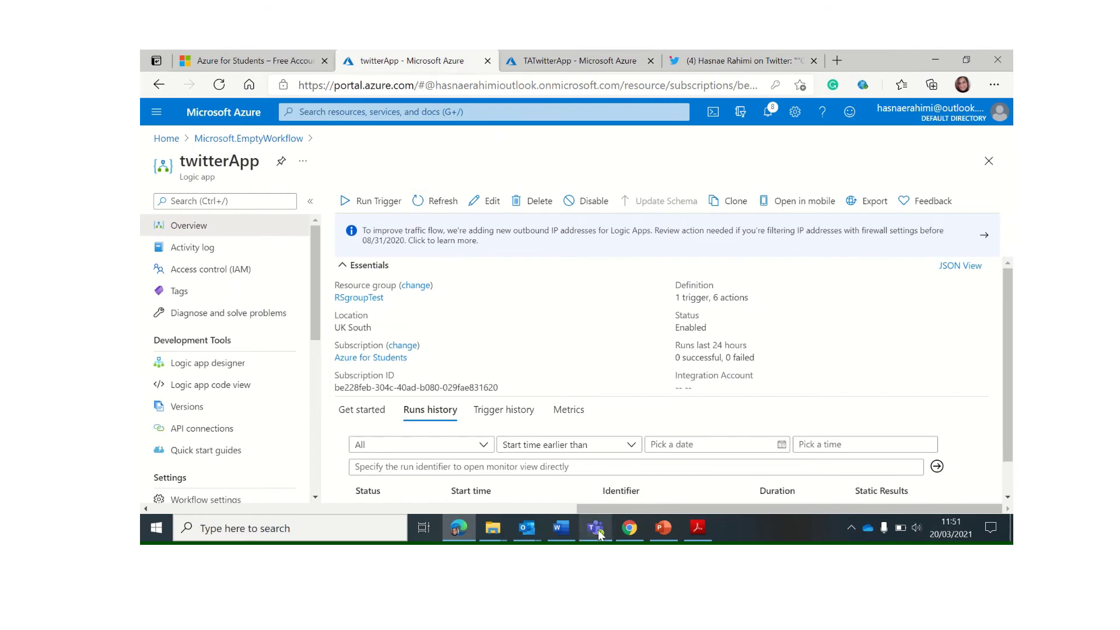
left_click(533, 535)
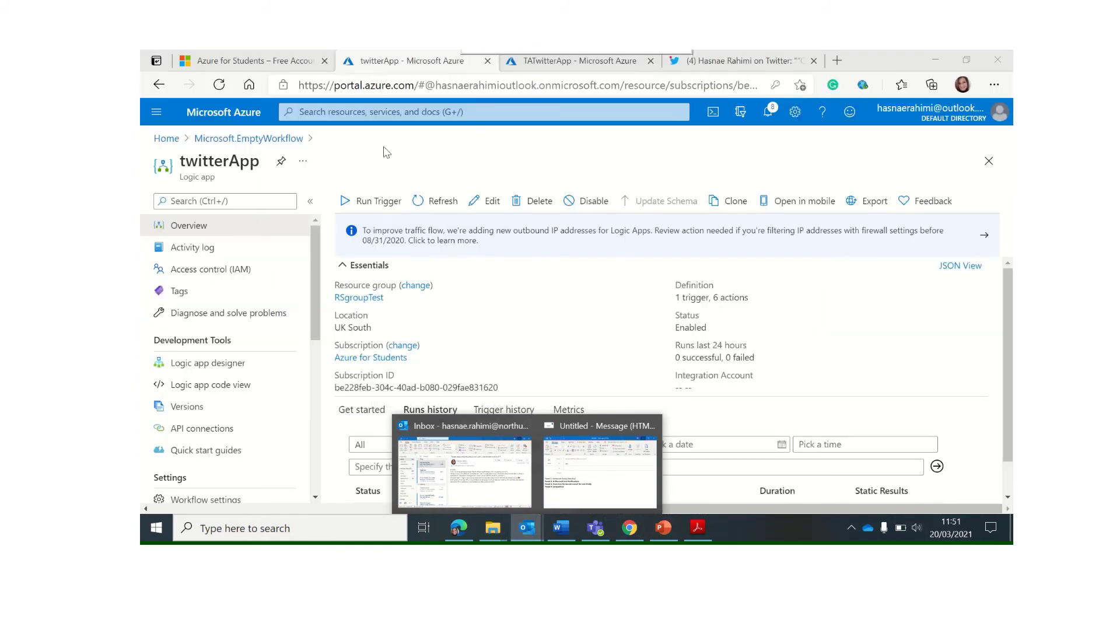
left_click(370, 190)
left_click(374, 201)
left_click(385, 222)
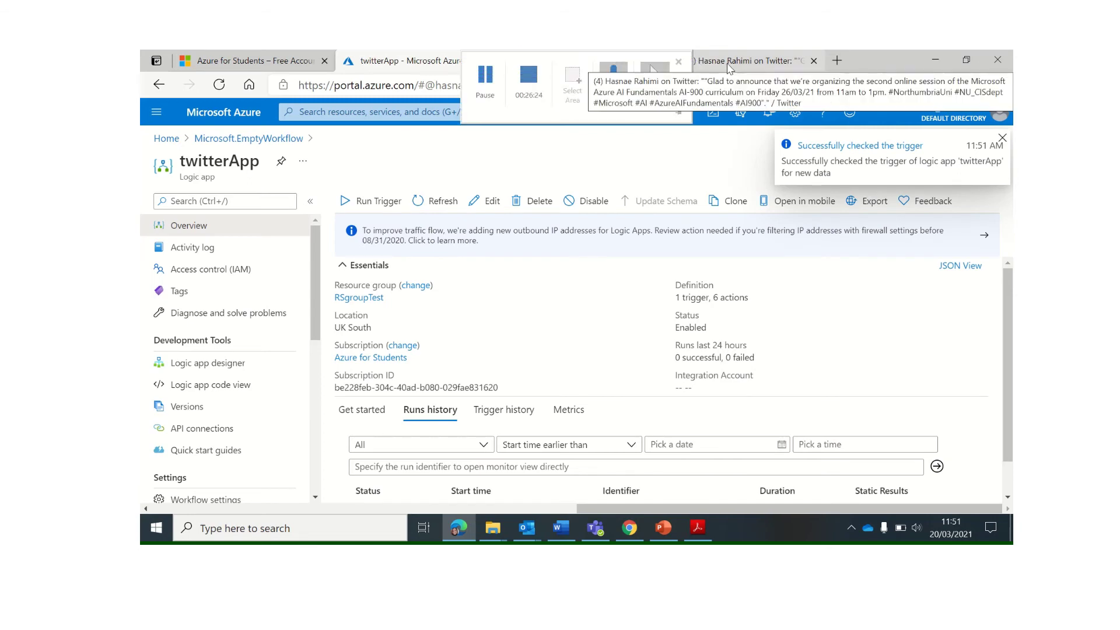
Check the tweet tab, return to twitterApp, then bring the Outlook inbox forward
left_click(706, 61)
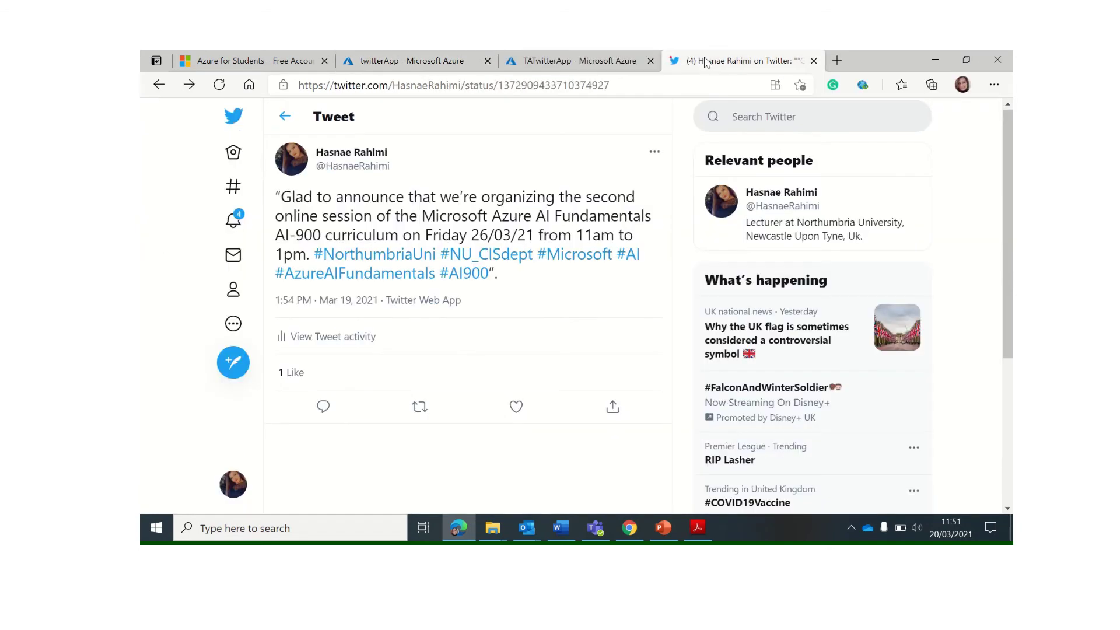
left_click(584, 60)
left_click(420, 61)
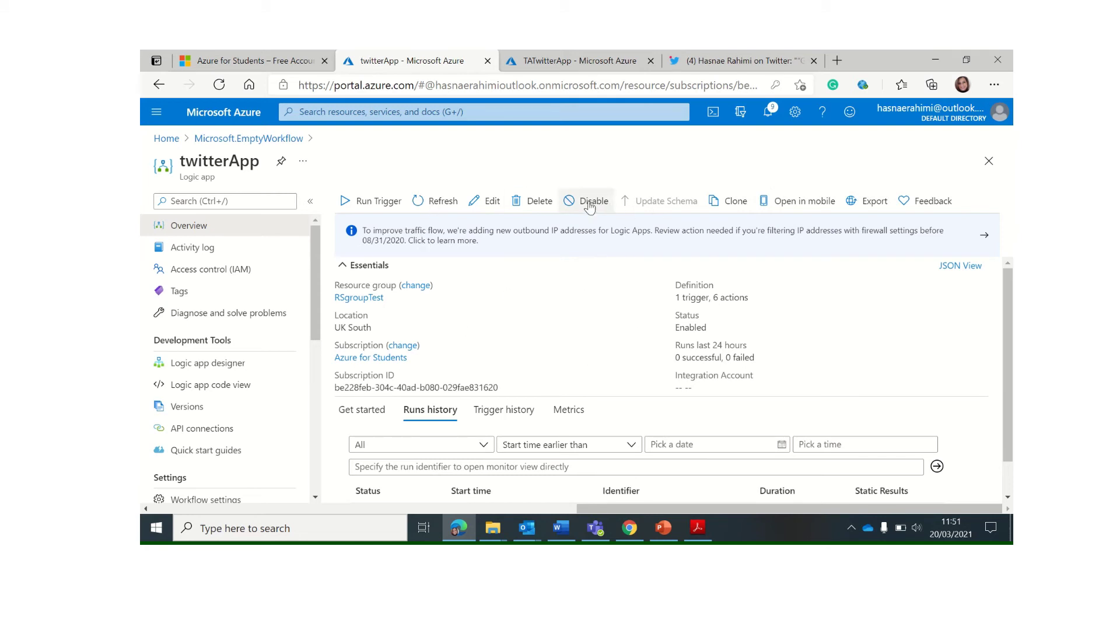
mouse_move(685, 64)
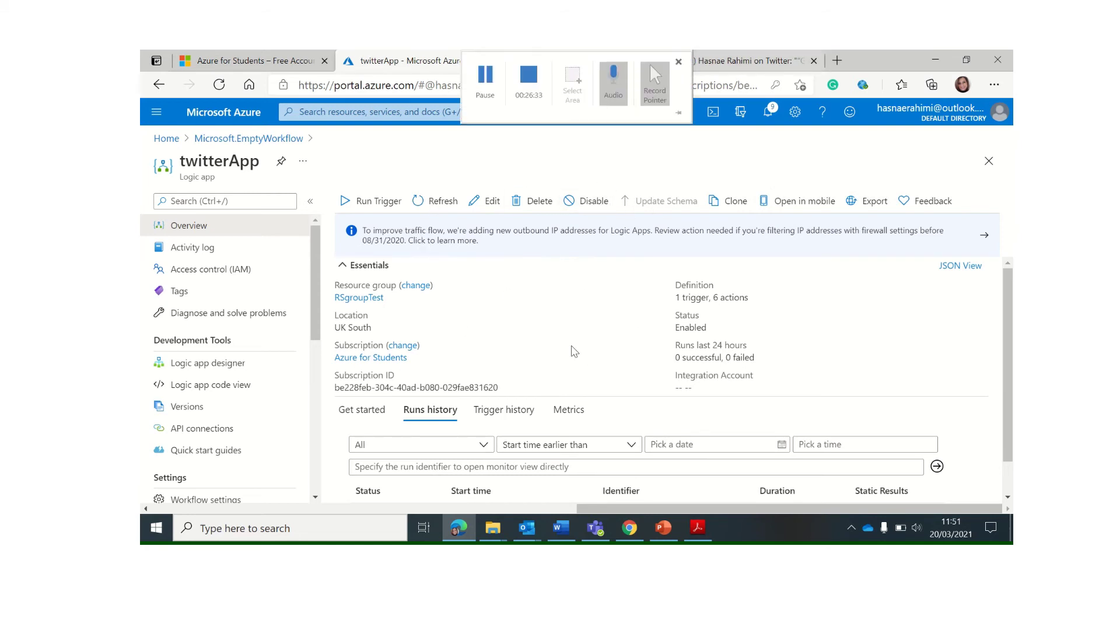
mouse_move(528, 534)
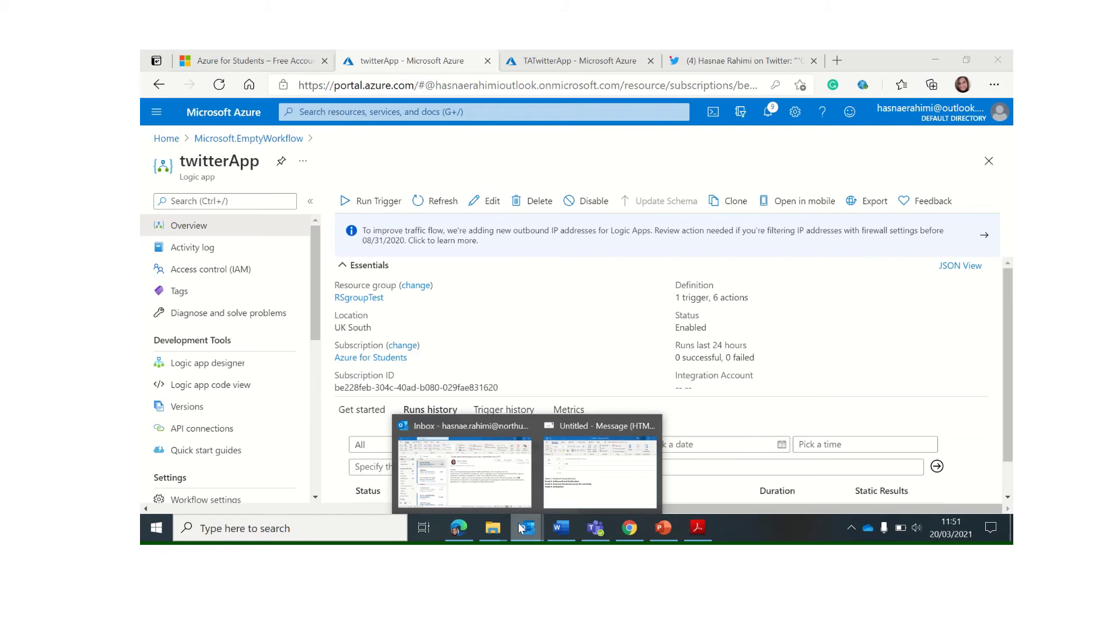
left_click(465, 466)
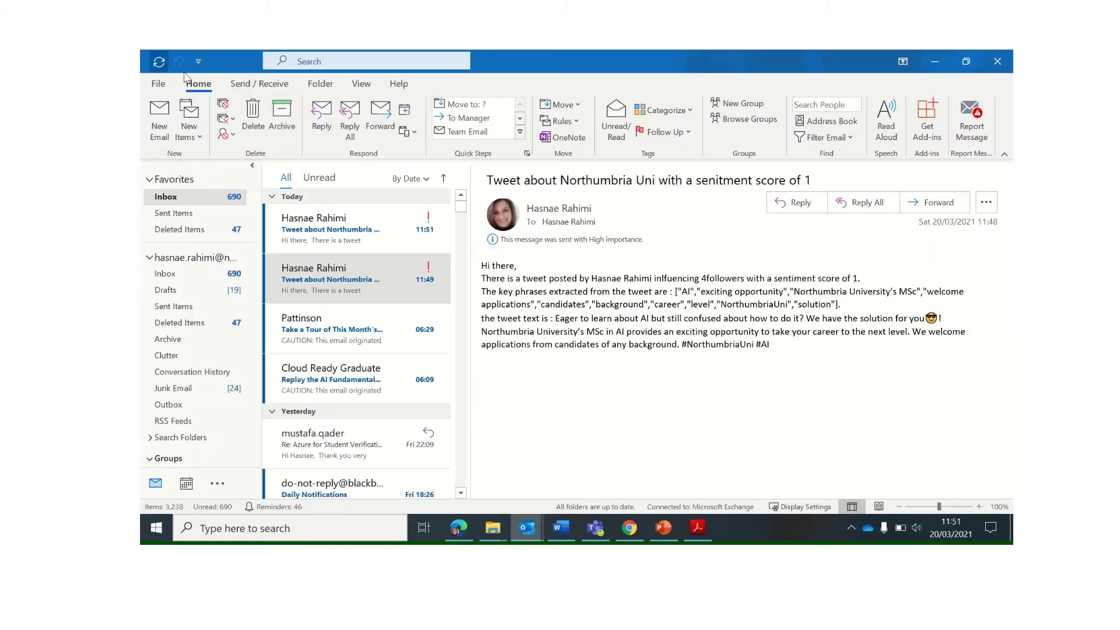
Open the 11:51 alert email and read its sentiment score of 0.967679440975189 and key phrases
left_click(356, 228)
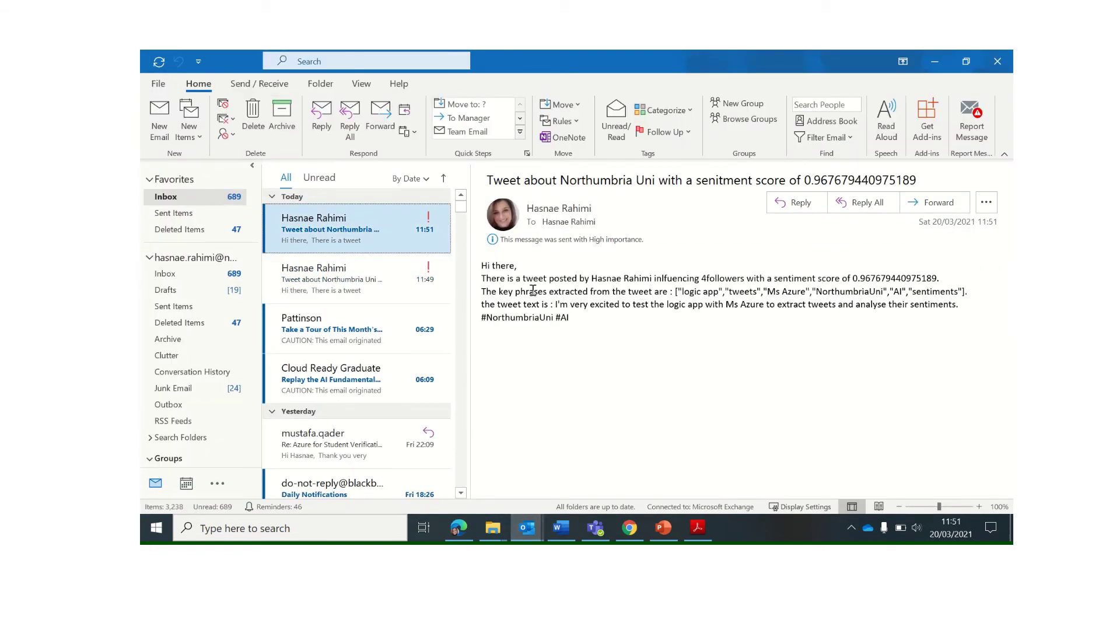
left_click_drag(729, 281, 794, 333)
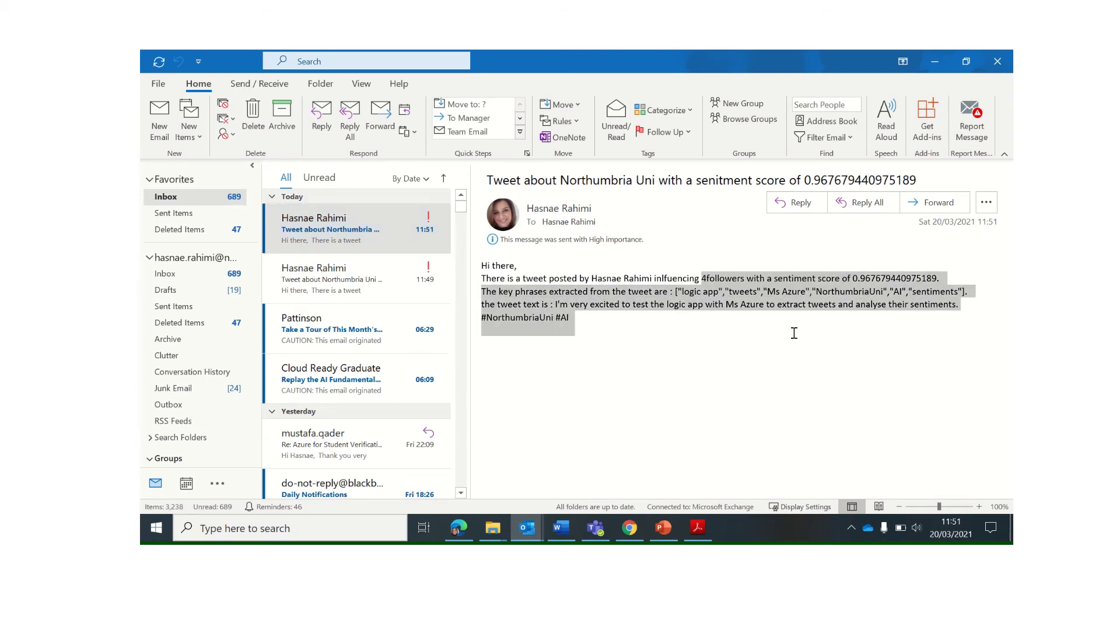
left_click(624, 345)
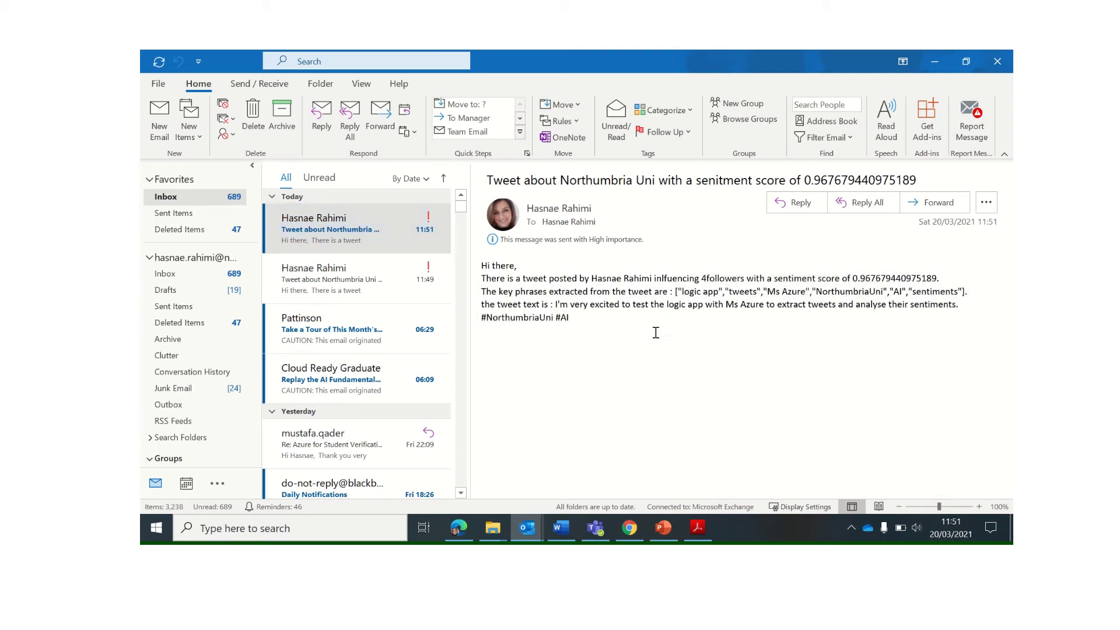
Return to the portal, glance at TATwitterApp's keys, and go back to the twitterApp overview
left_click(459, 528)
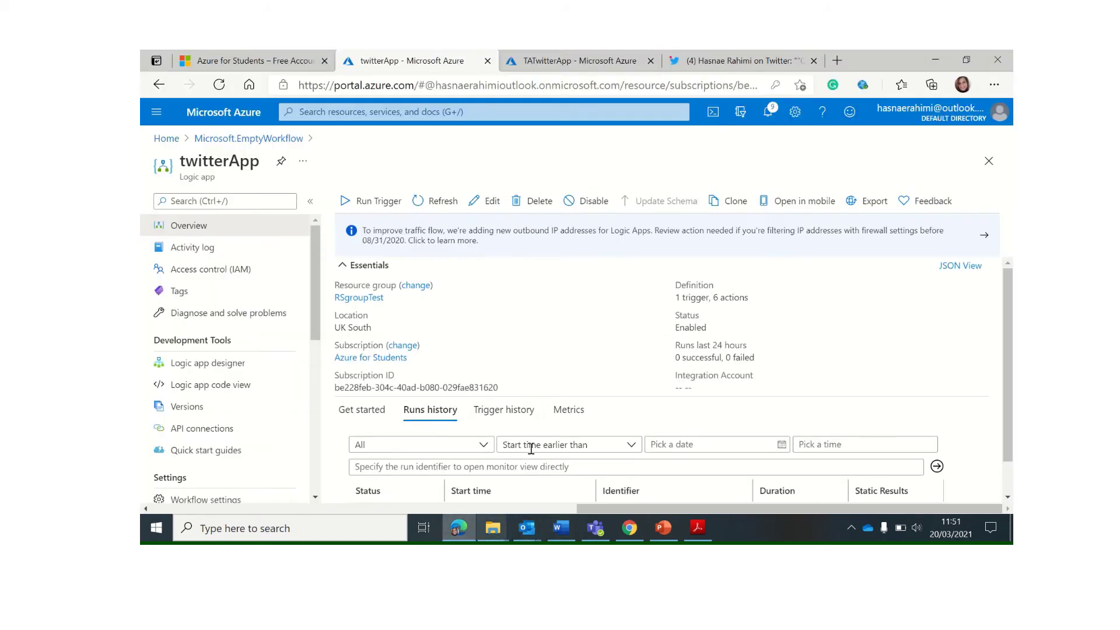
right_click(459, 528)
left_click(589, 63)
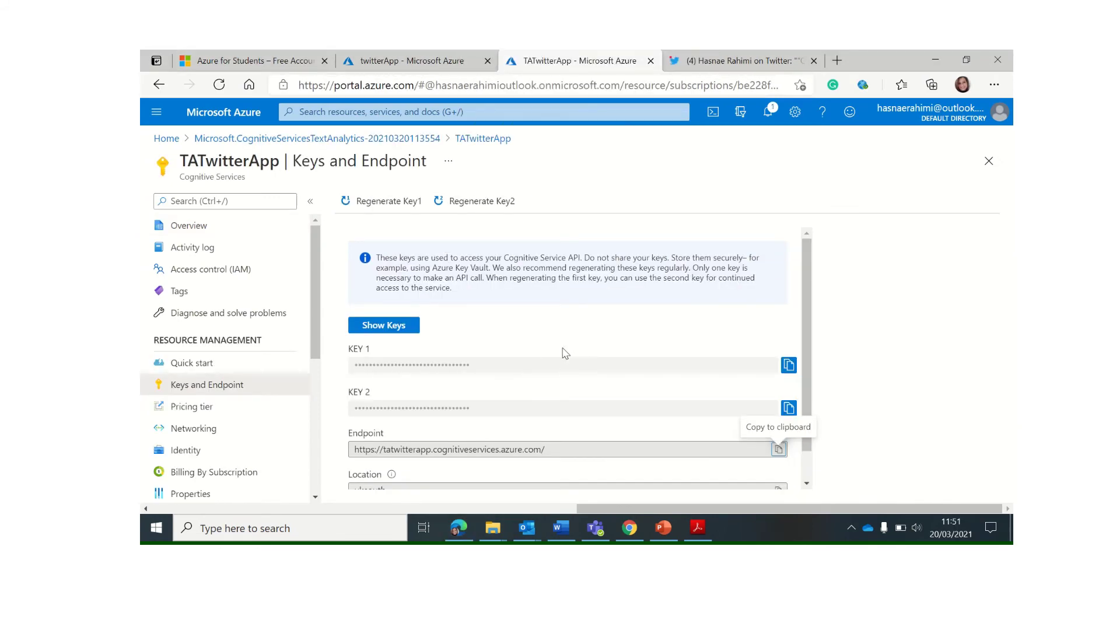
left_click(400, 62)
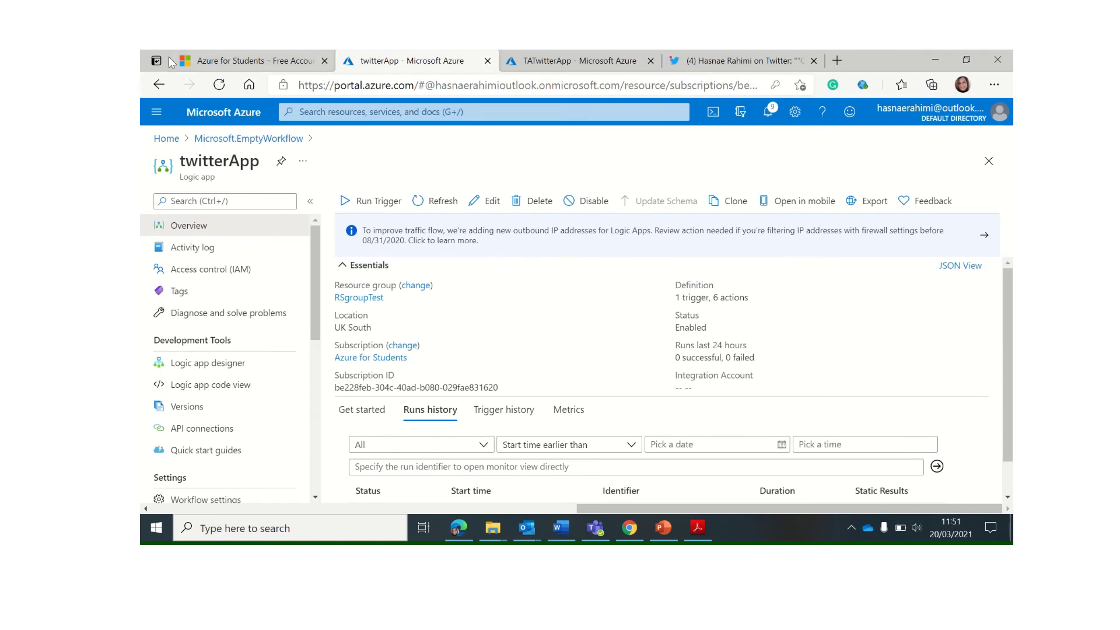
Open the portal Home in a new tab, sign in, and go to SQL databases
right_click(162, 145)
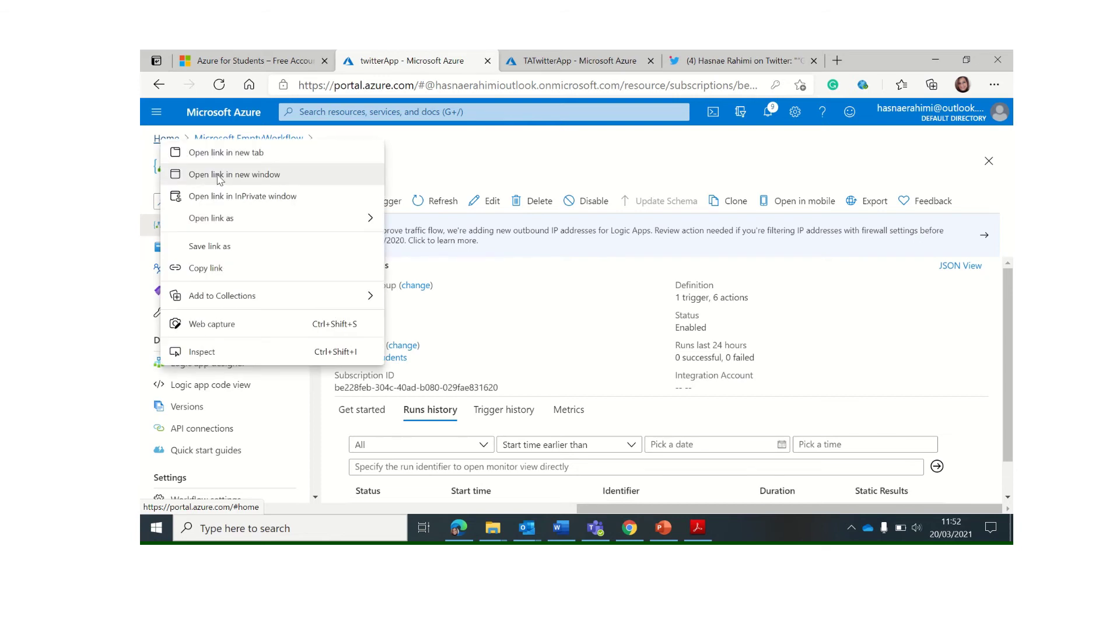
left_click(222, 153)
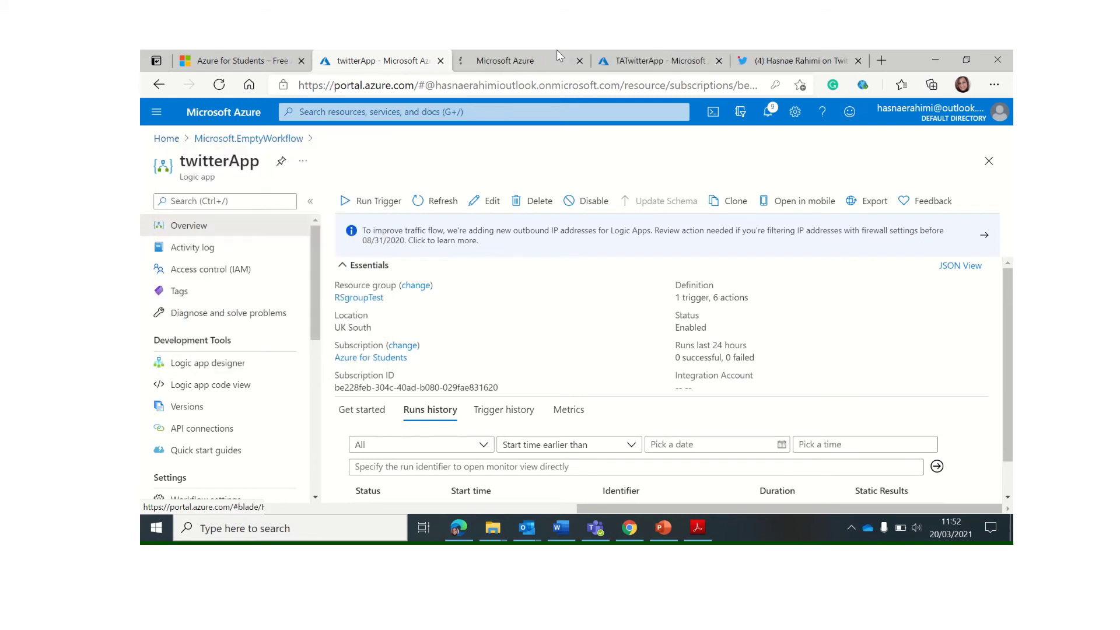
left_click(498, 64)
left_click(559, 323)
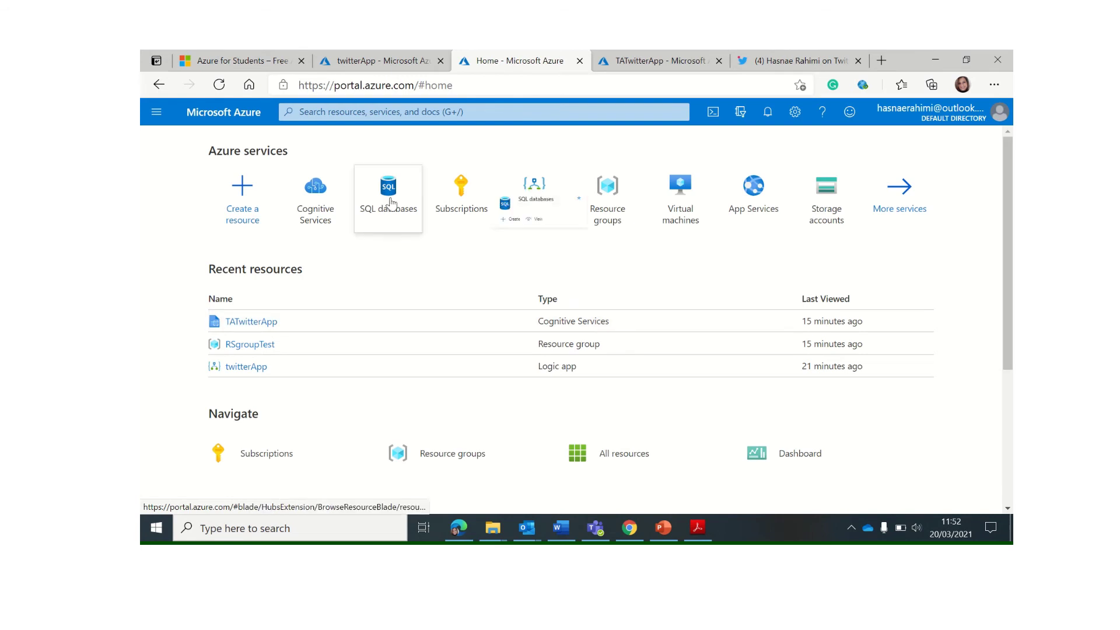
left_click(390, 201)
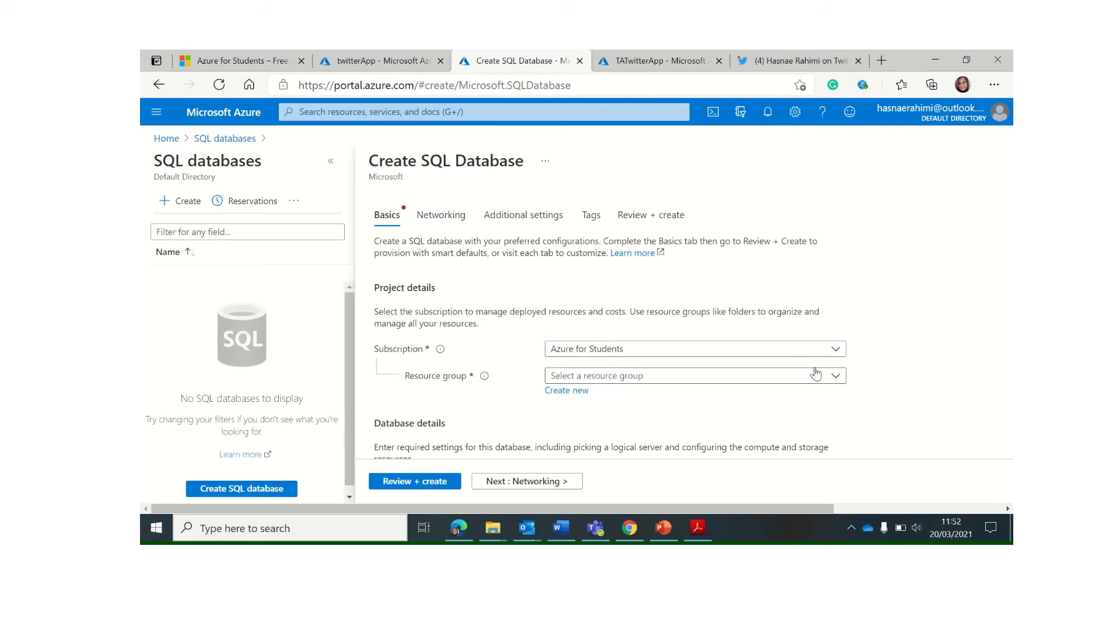
Choose RSgroupTest as the new database's resource group
left_click(835, 381)
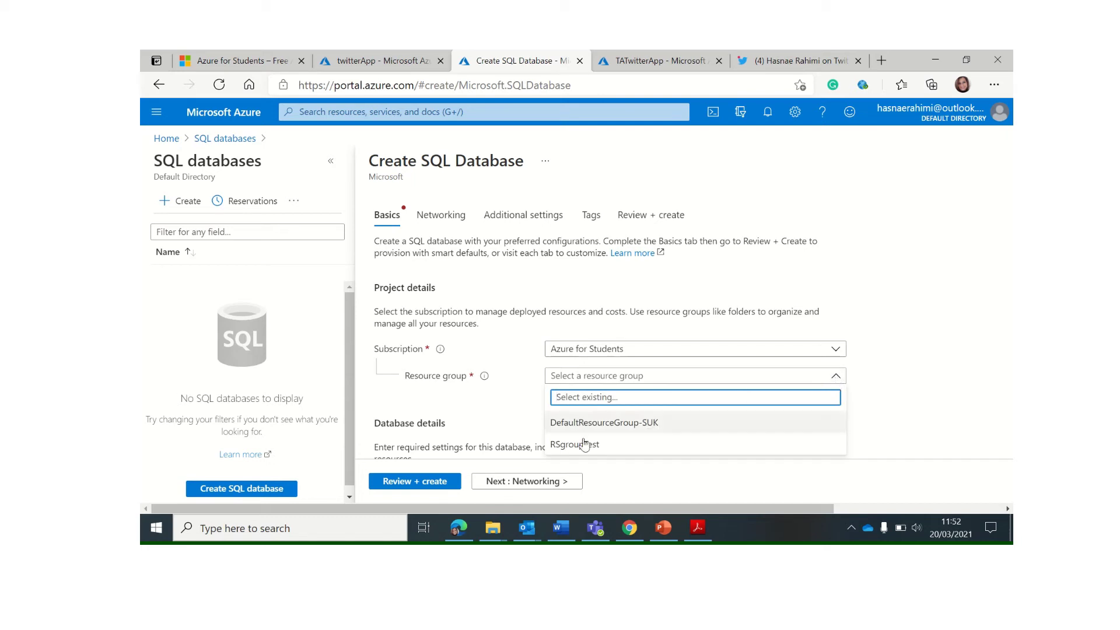
left_click(610, 453)
scroll(599, 427, "down", 2)
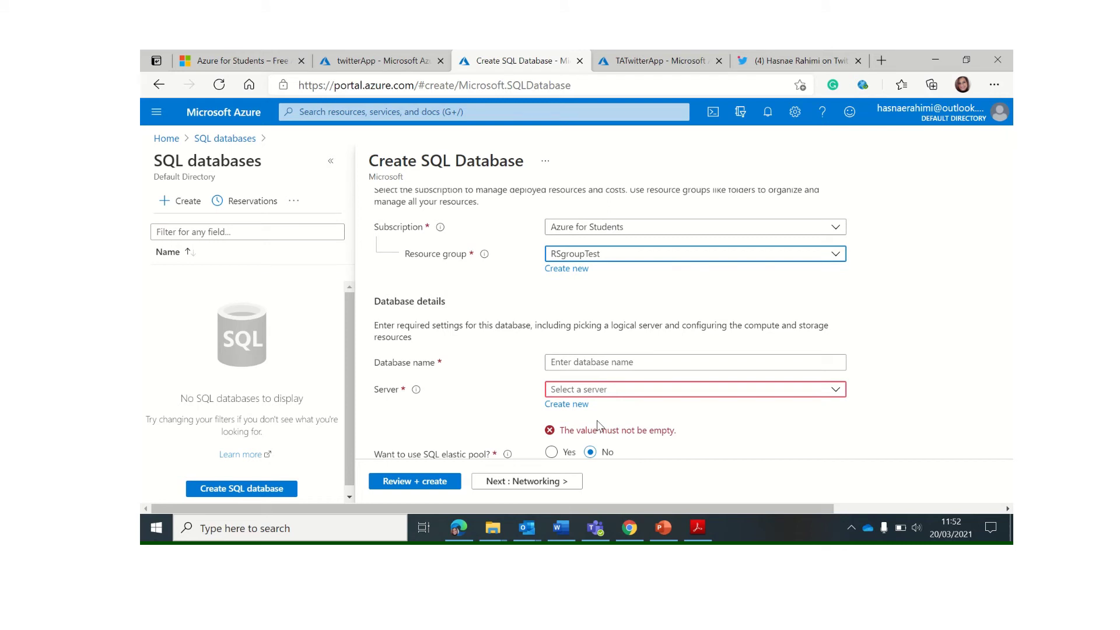
Name the database TwitterDB and begin creating a new server for it
left_click(610, 362)
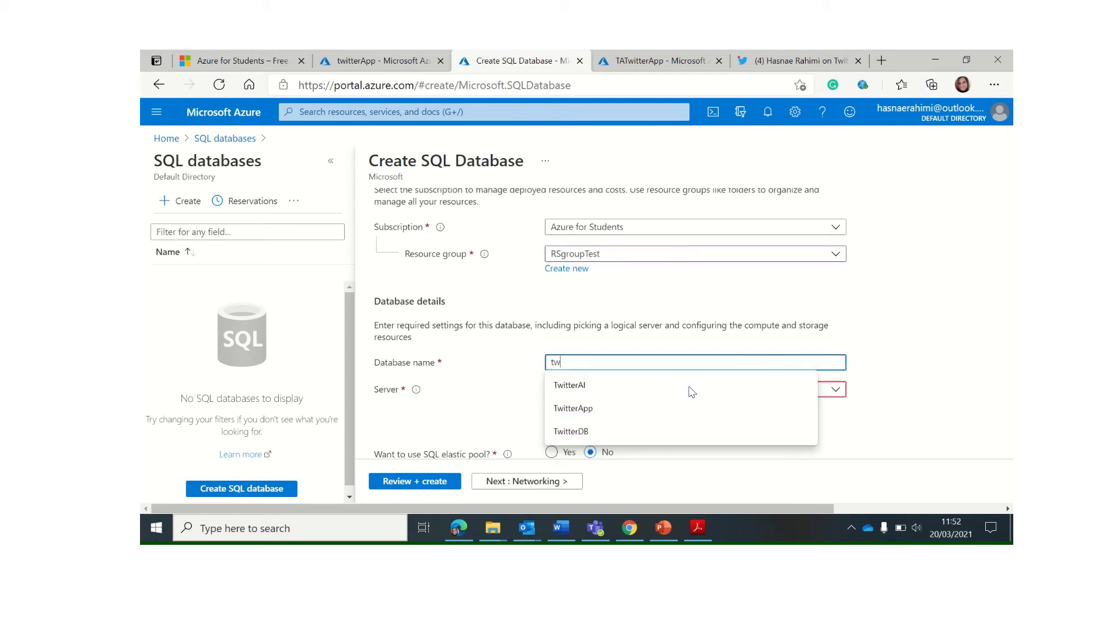
key("Escape")
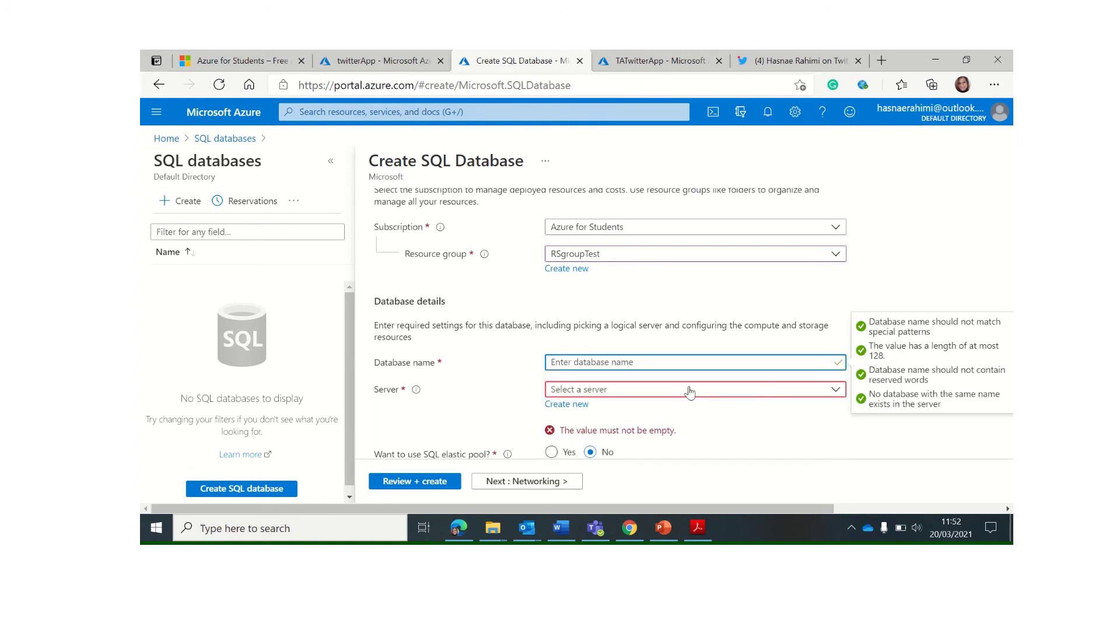
type("TwitterDB")
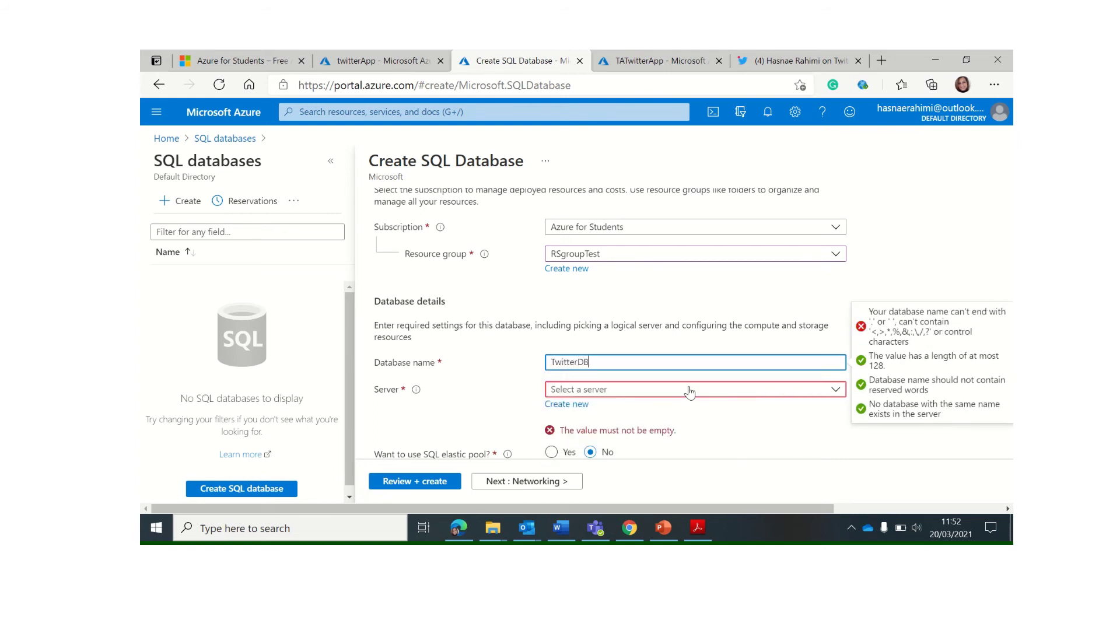
left_click(518, 388)
left_click(638, 390)
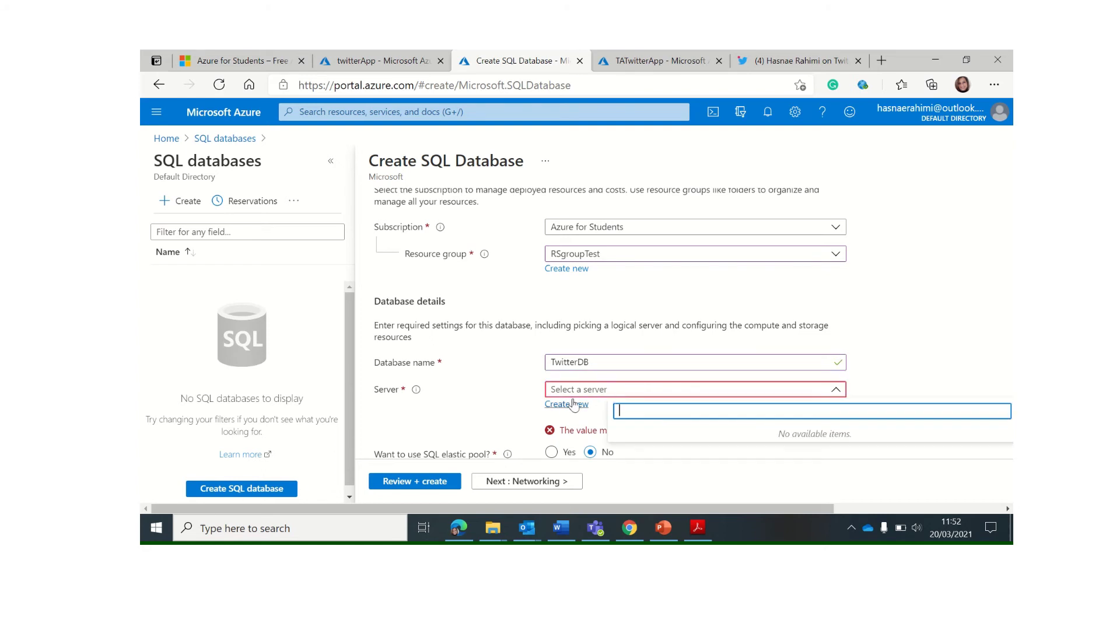
left_click(574, 404)
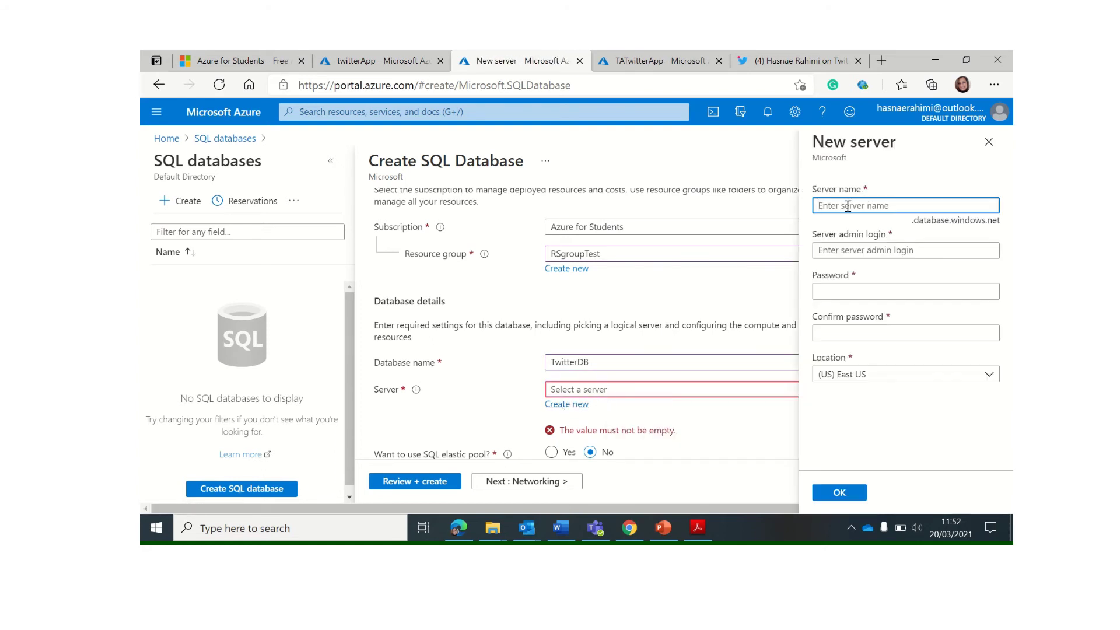
Name the server twittermonitoring and enter its admin login and password
type("twittermonitoring")
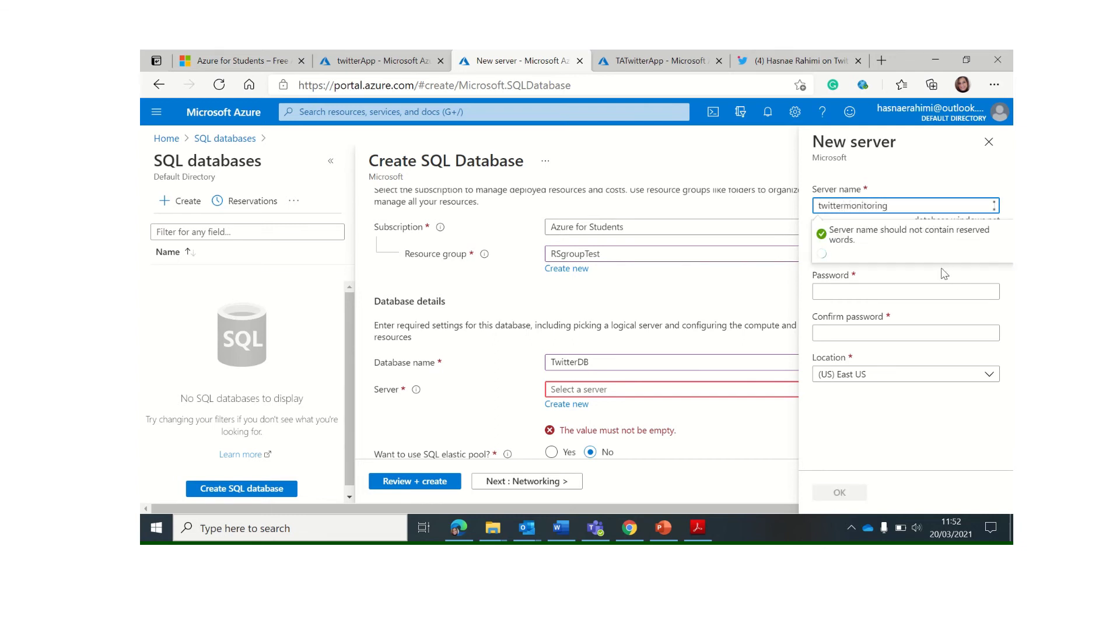
left_click(868, 250)
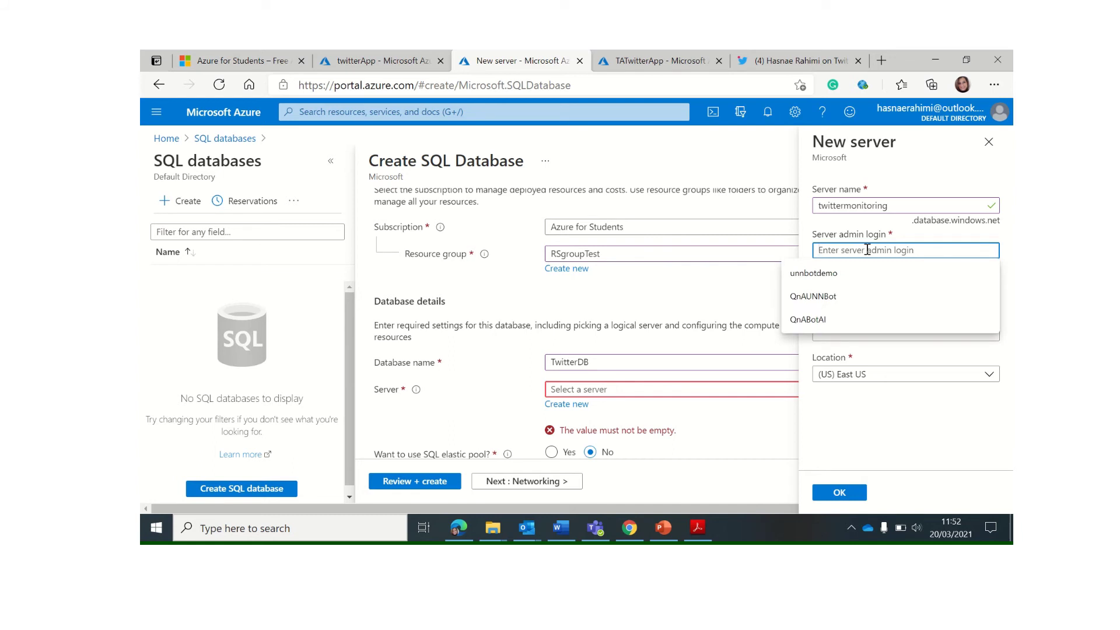
type("hasnae")
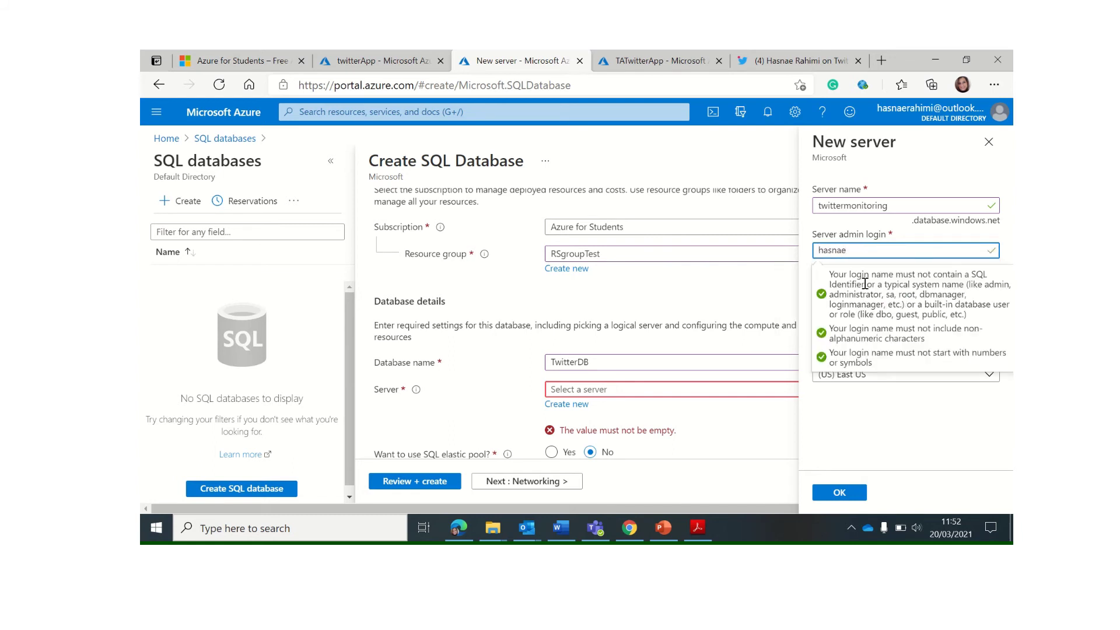
left_click(846, 291)
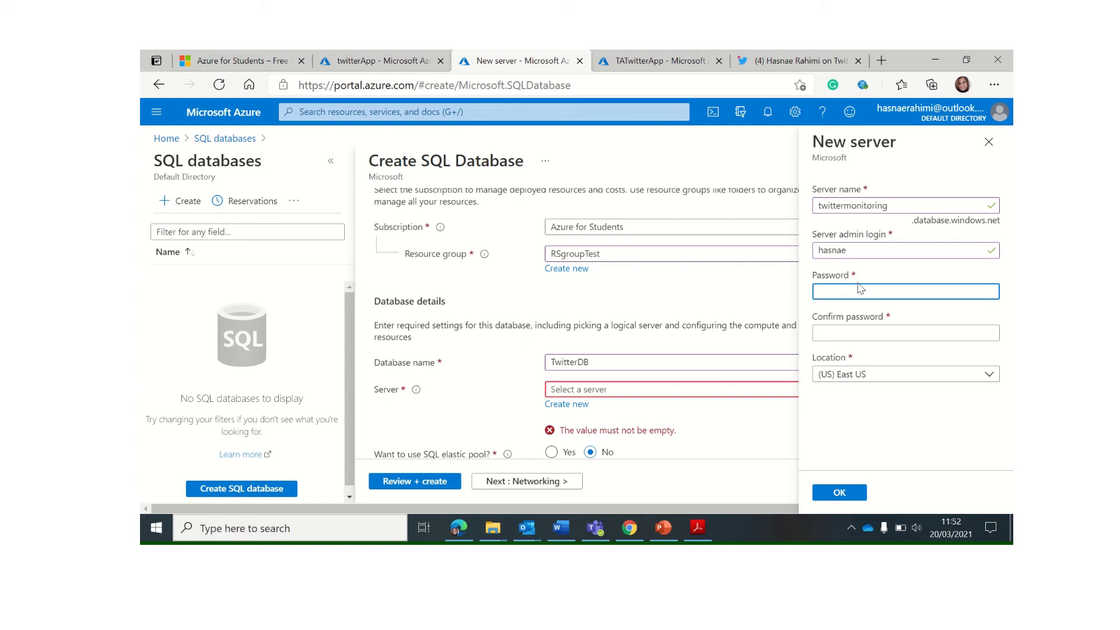
type("•••")
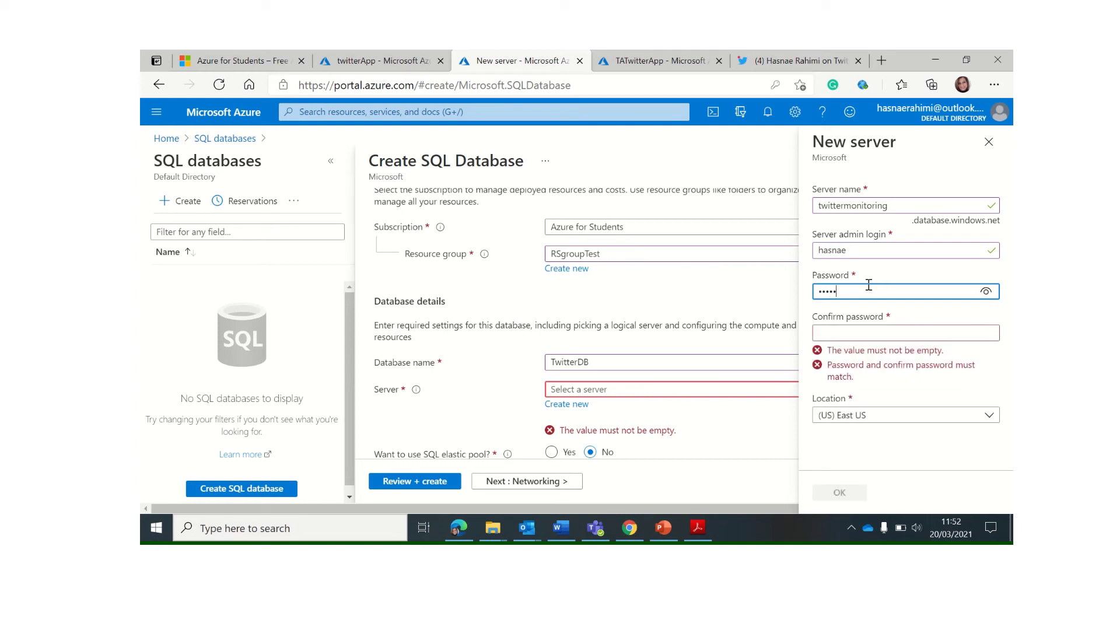
type("••")
key("BackSpace")
key("BackSpace")
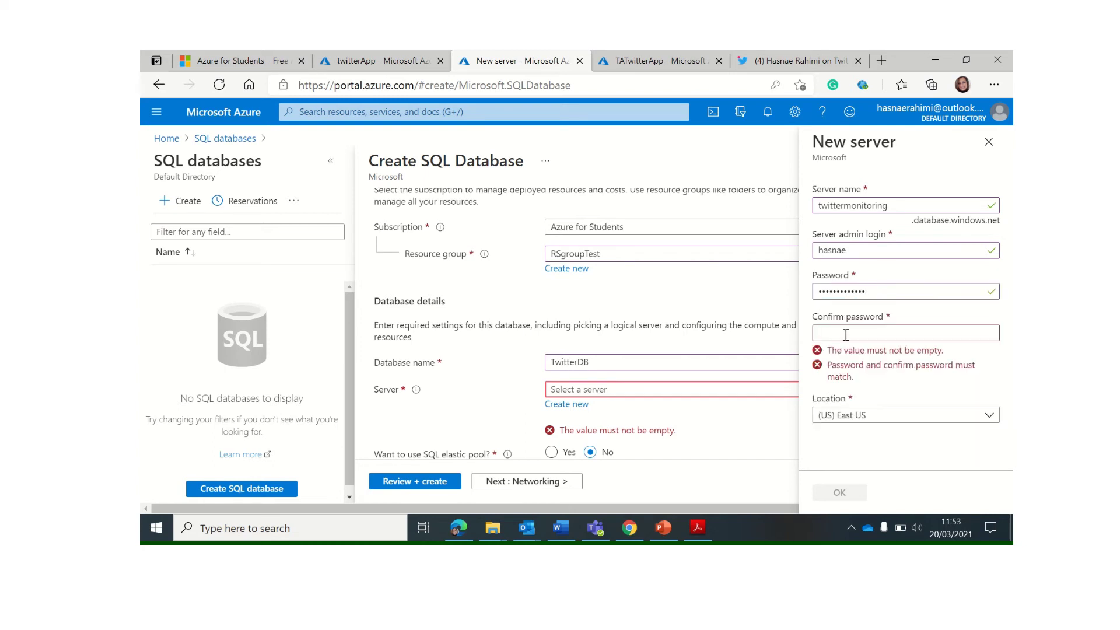
left_click(841, 331)
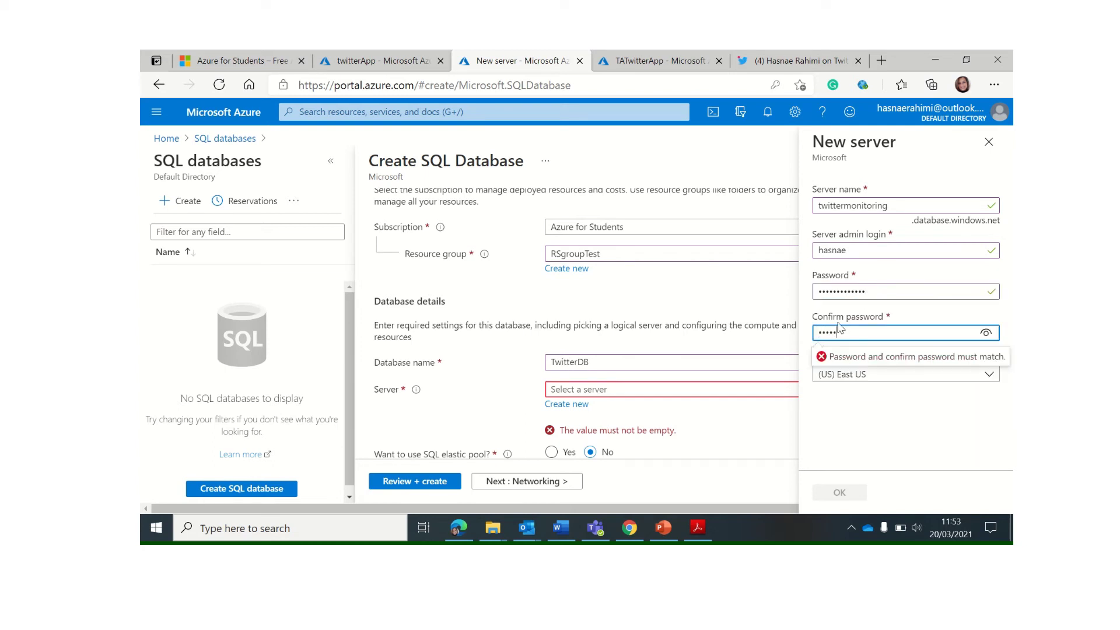
type("•")
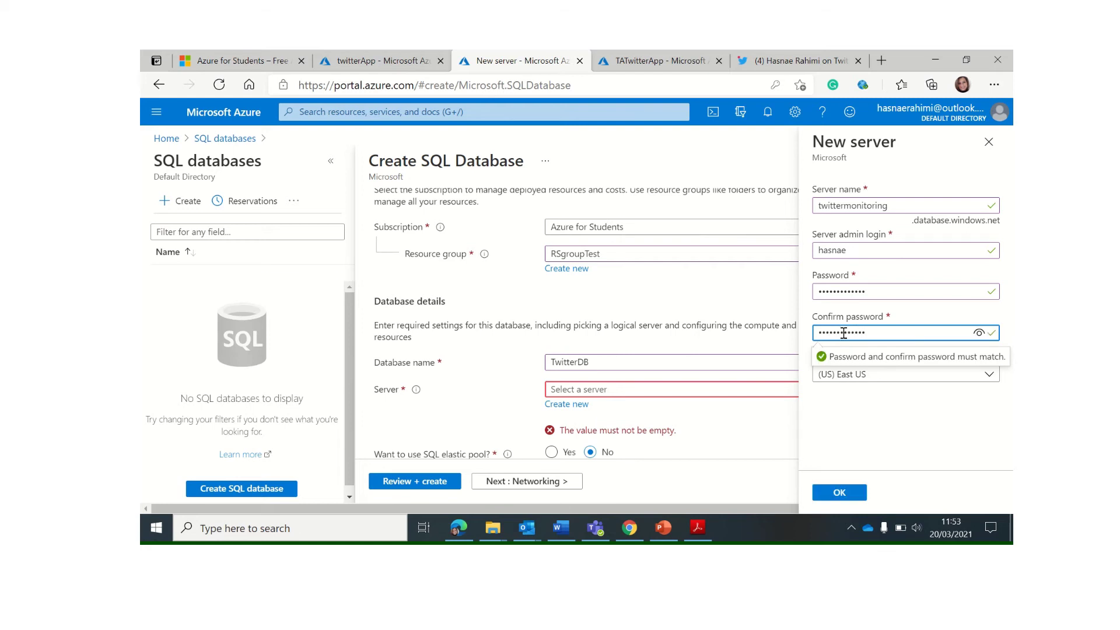
Place the server in (Europe) UK South and confirm the new server
left_click(885, 376)
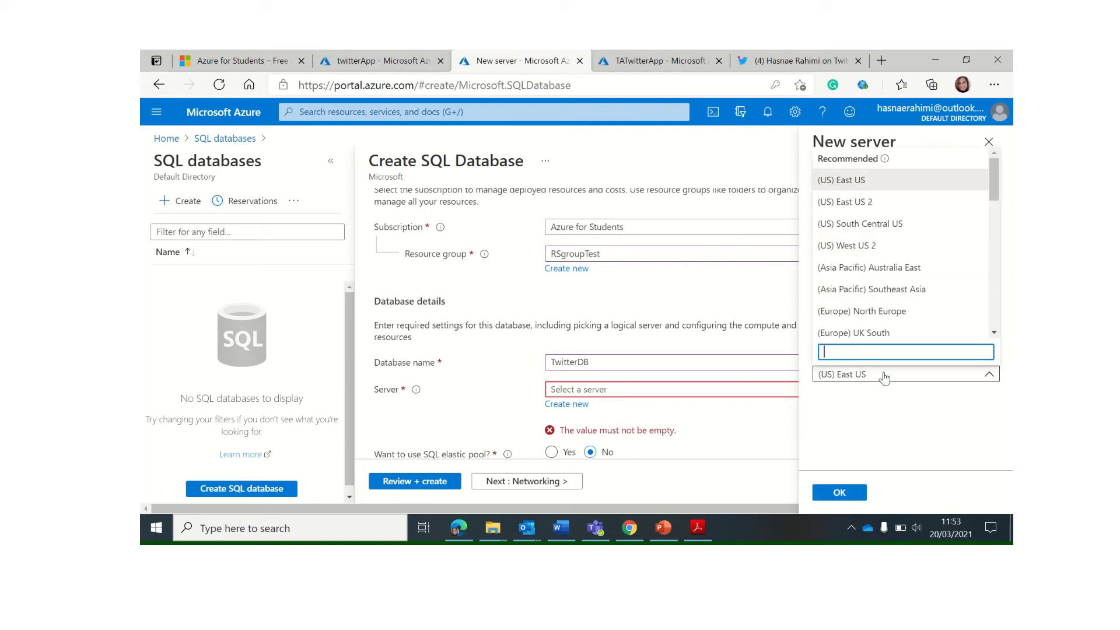
left_click(861, 332)
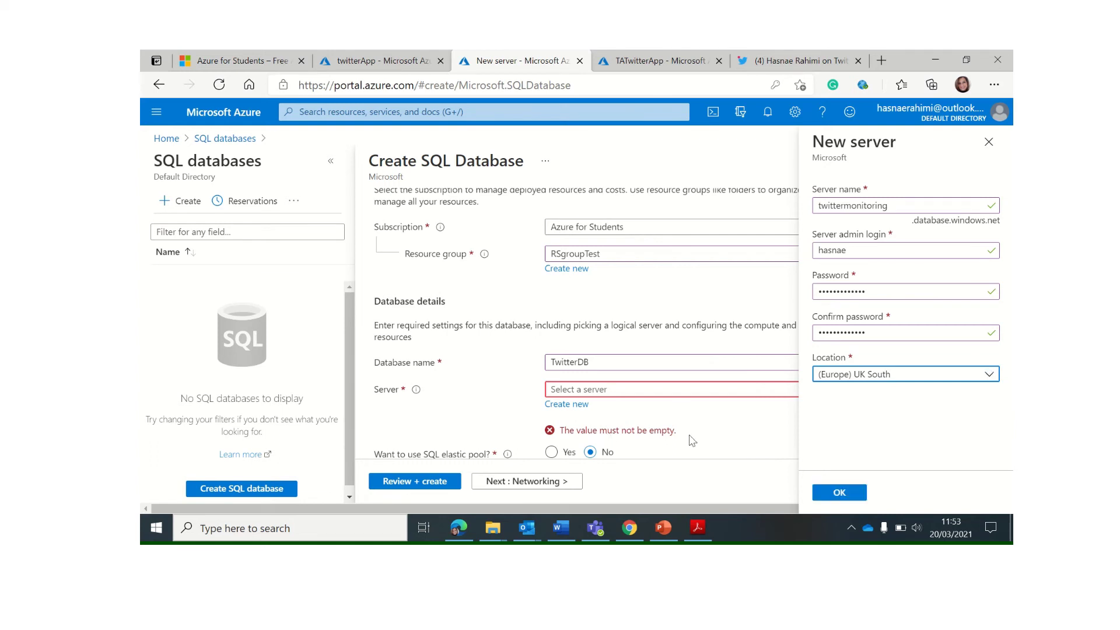
left_click(839, 495)
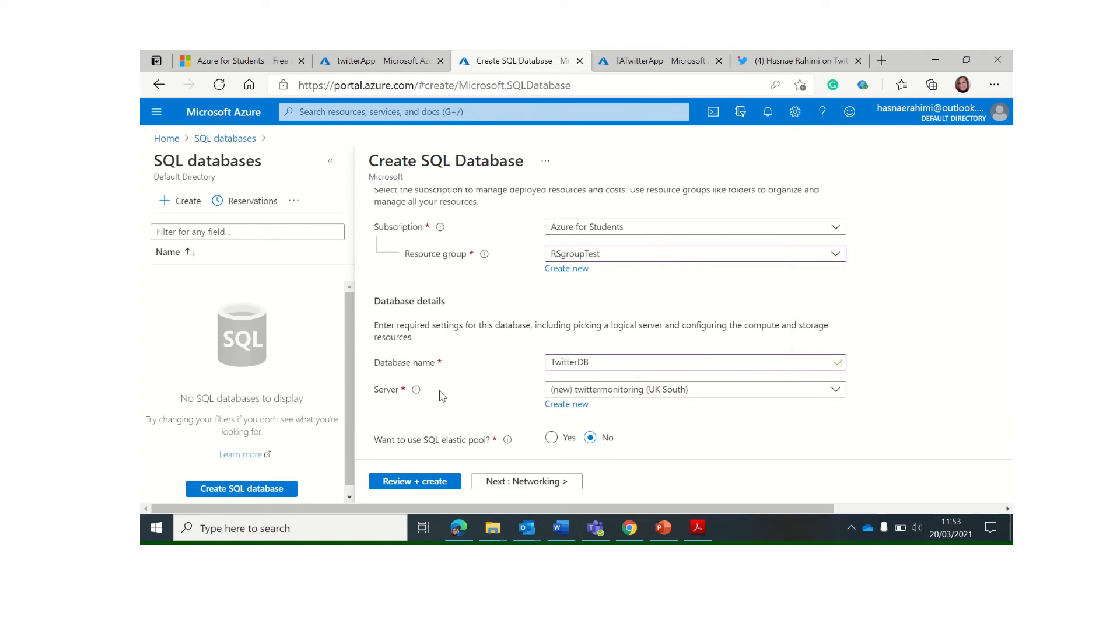
Switch TwitterDB's compute + storage to the Basic tier with 2 GB, about 4.64 GBP monthly
scroll(512, 403, "down", 2)
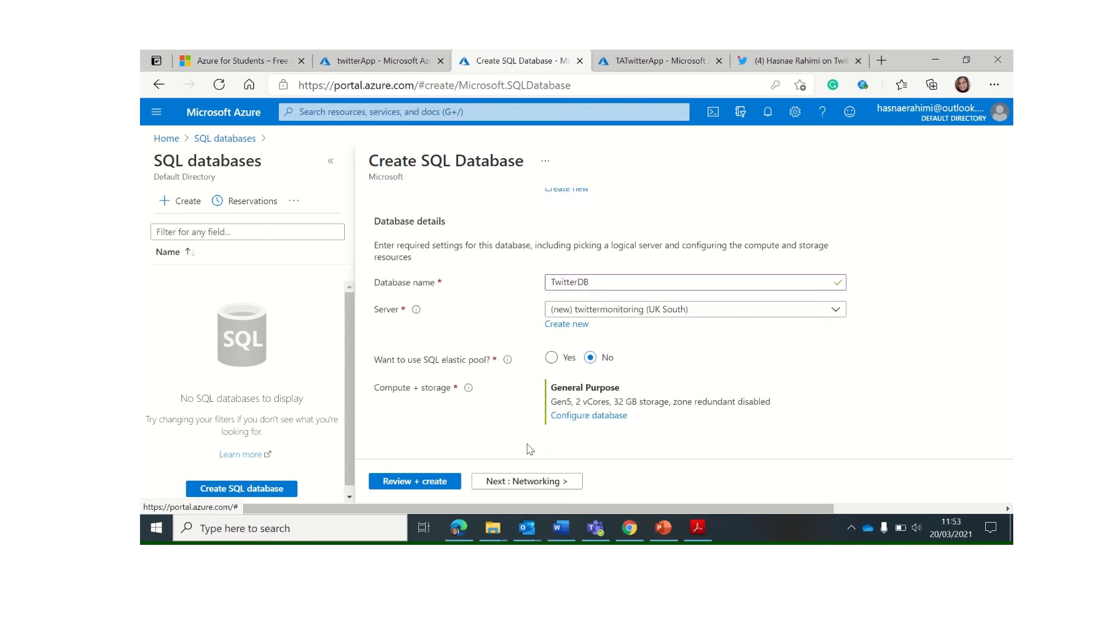
left_click(592, 416)
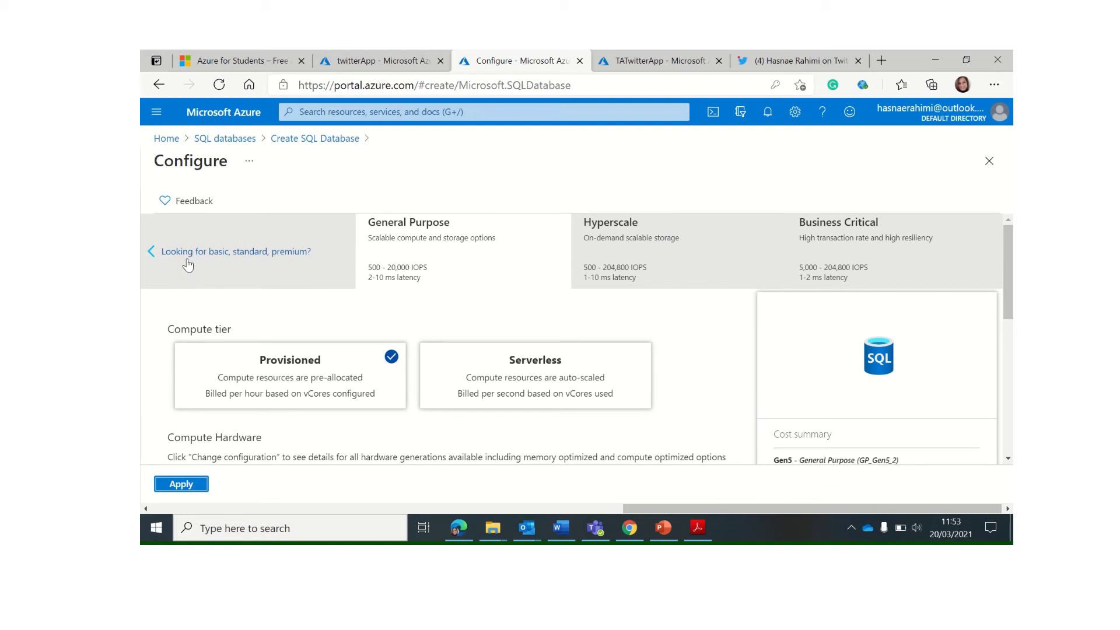
left_click(231, 256)
left_click(231, 257)
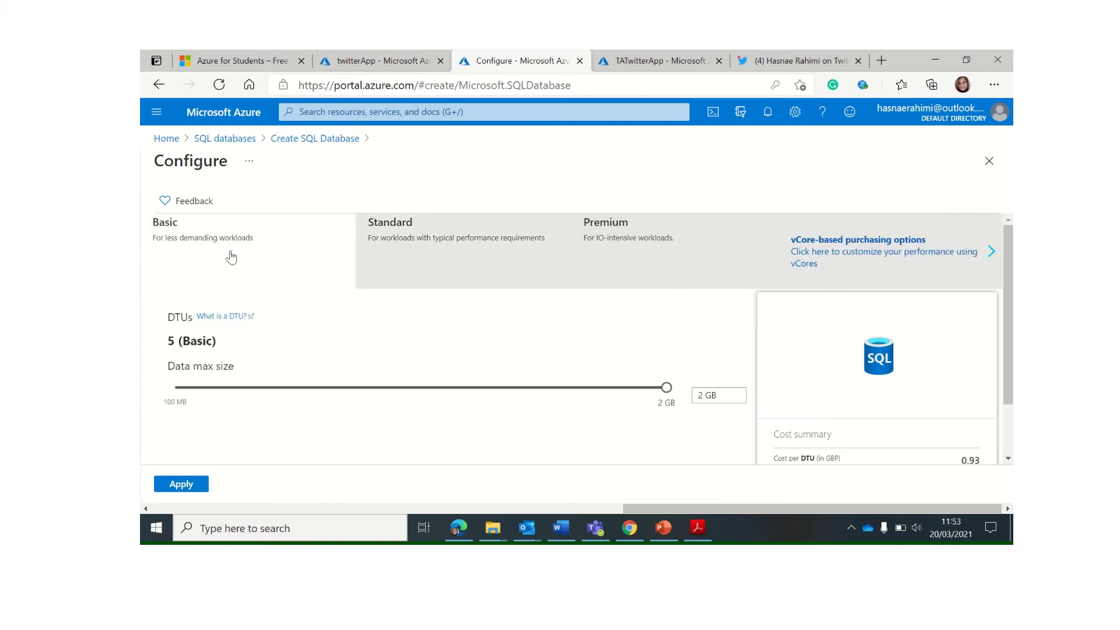
scroll(955, 410, "down", 2)
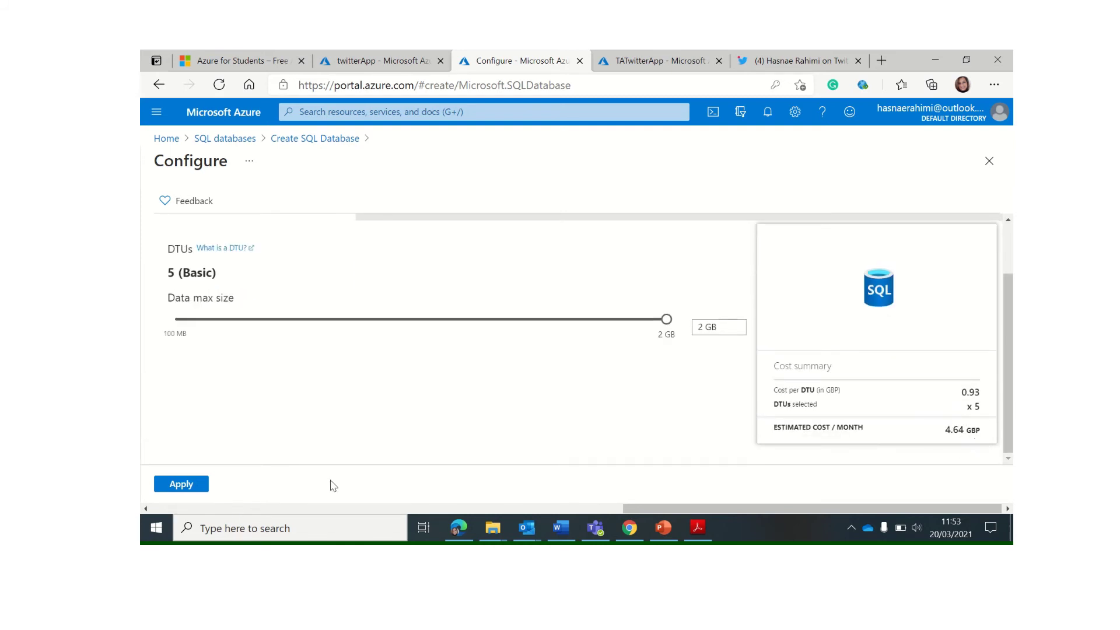
left_click(188, 486)
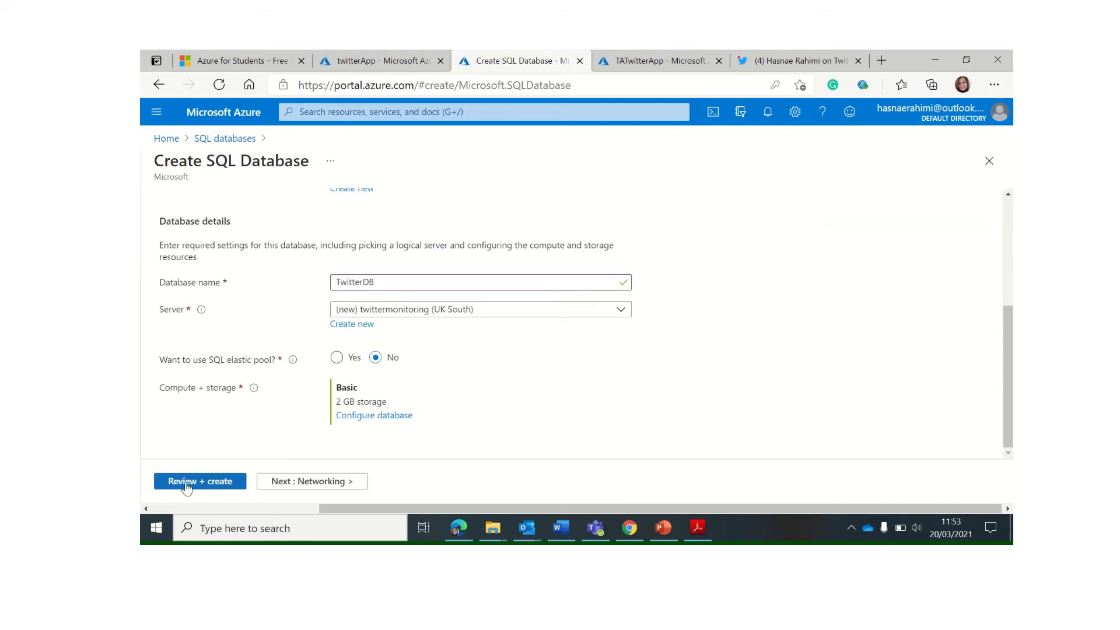
Use a public endpoint allowing Azure services and the current client IP, then open Review + create
left_click(331, 484)
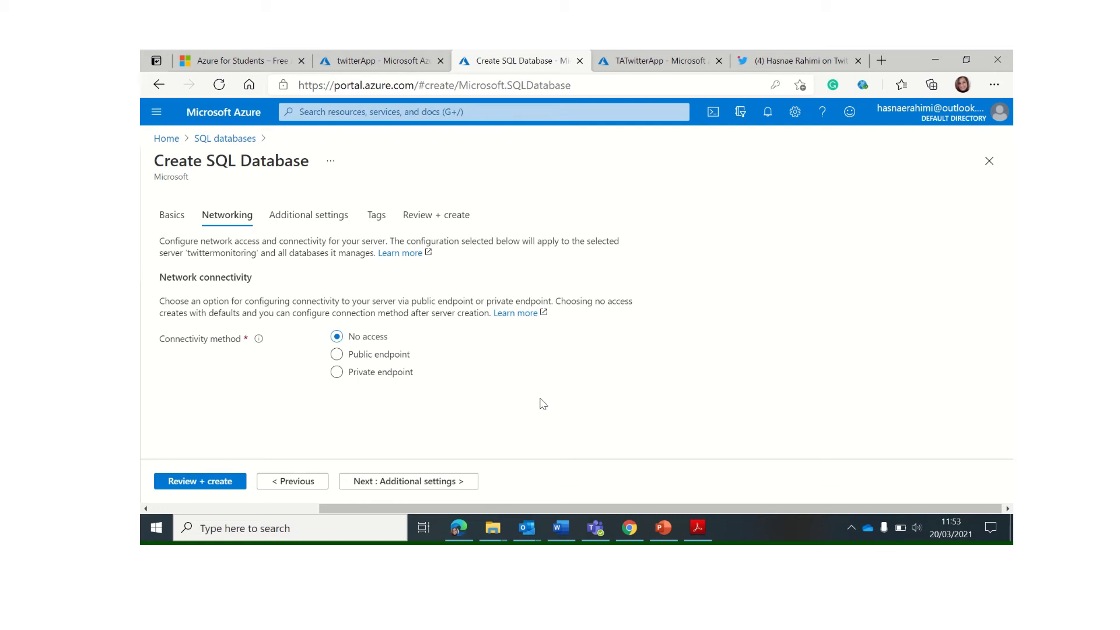
left_click(381, 361)
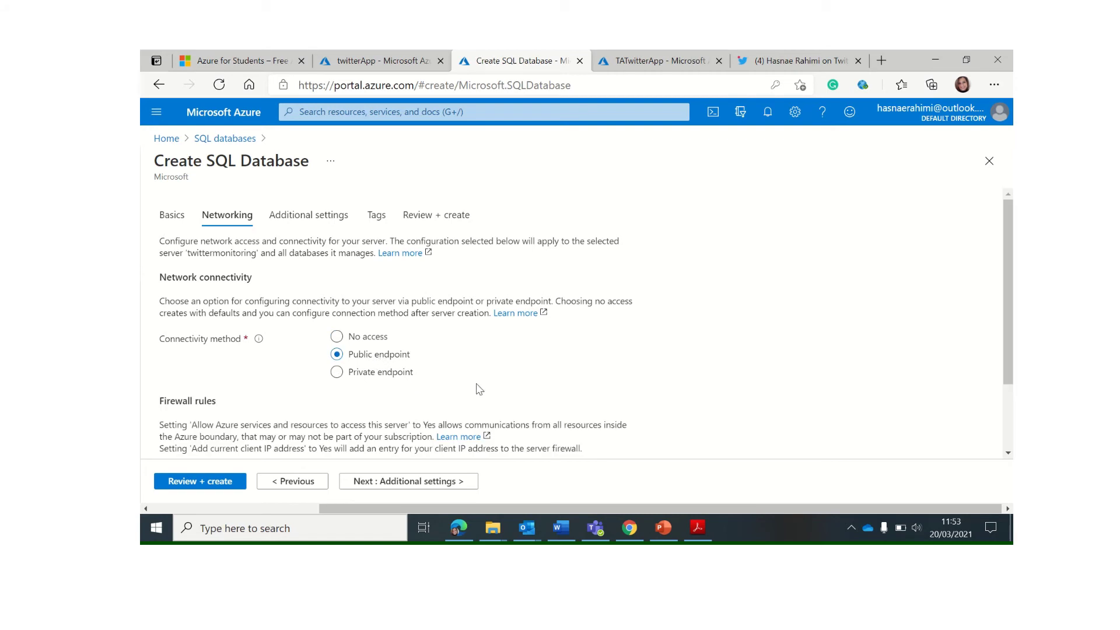
scroll(493, 408, "down", 2)
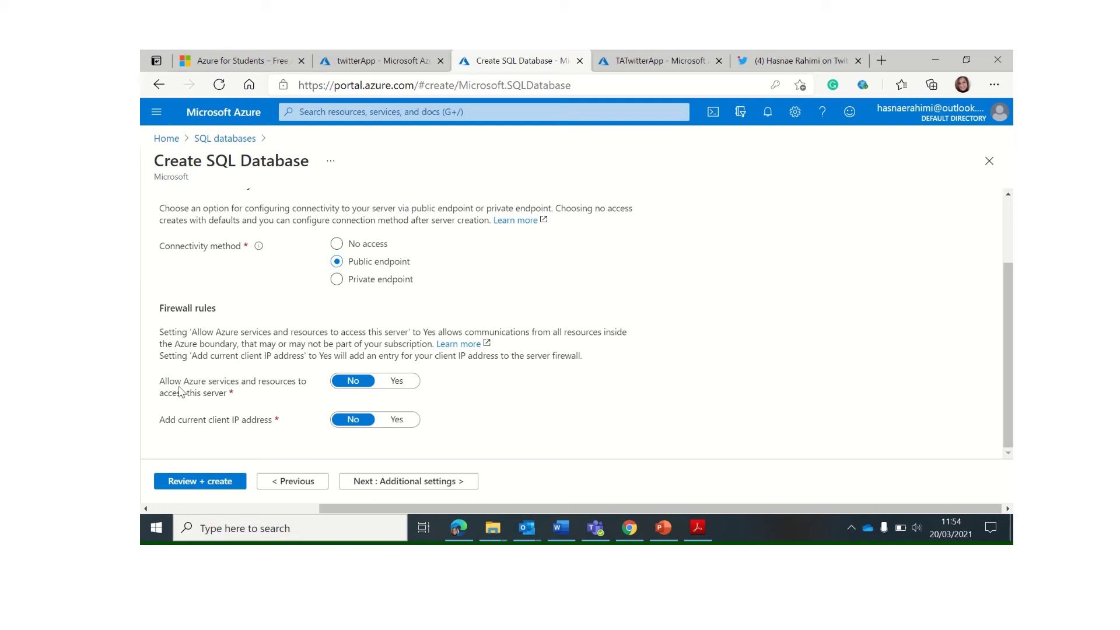
left_click(403, 383)
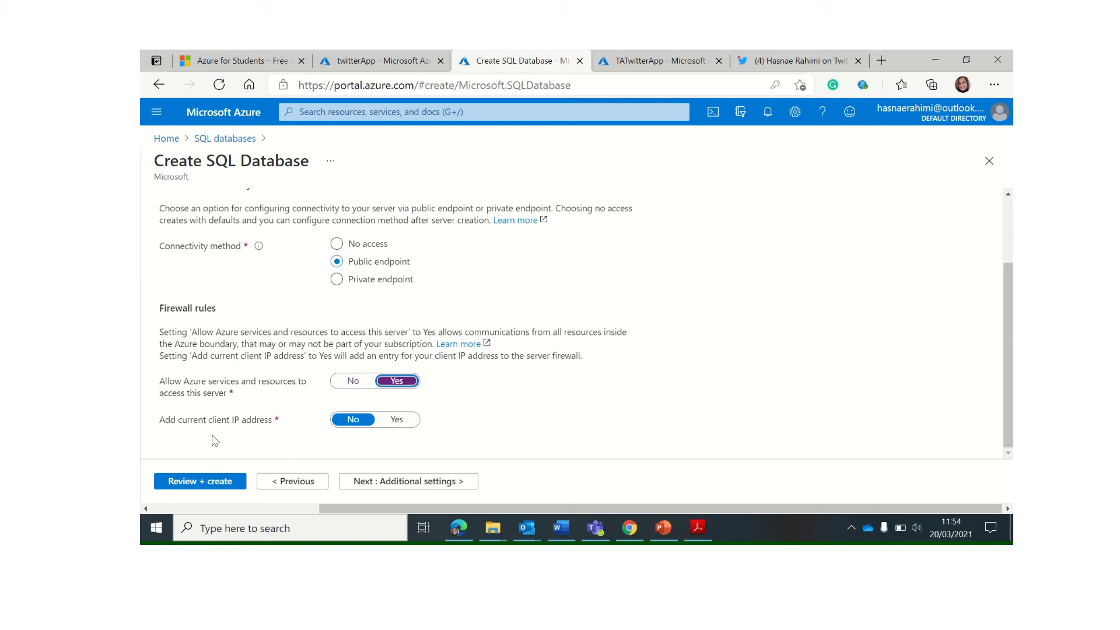
left_click(401, 427)
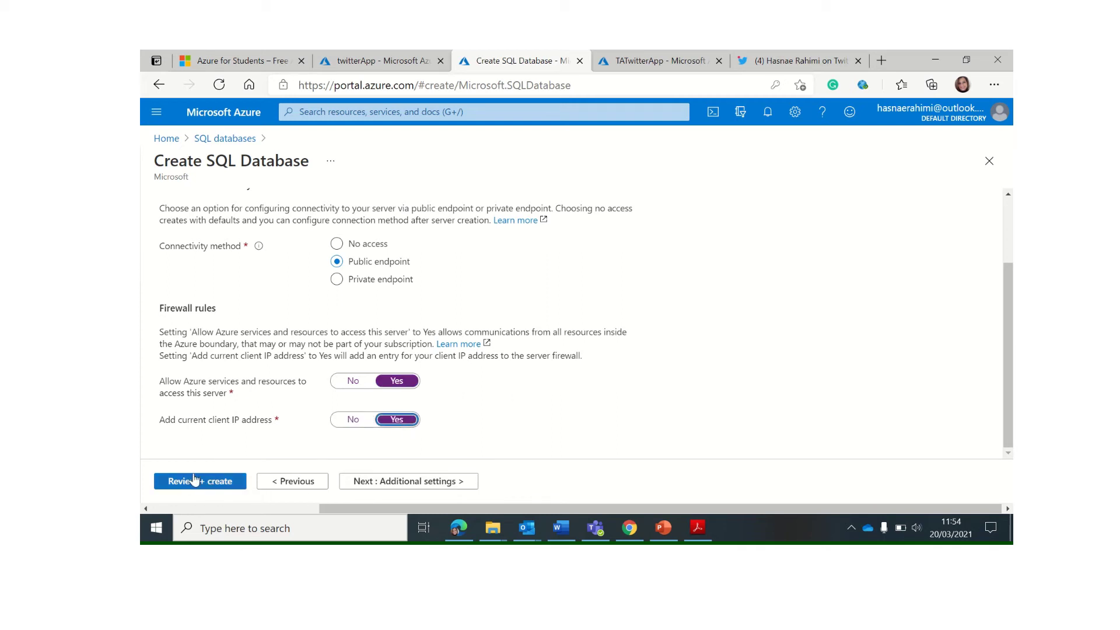
left_click(211, 483)
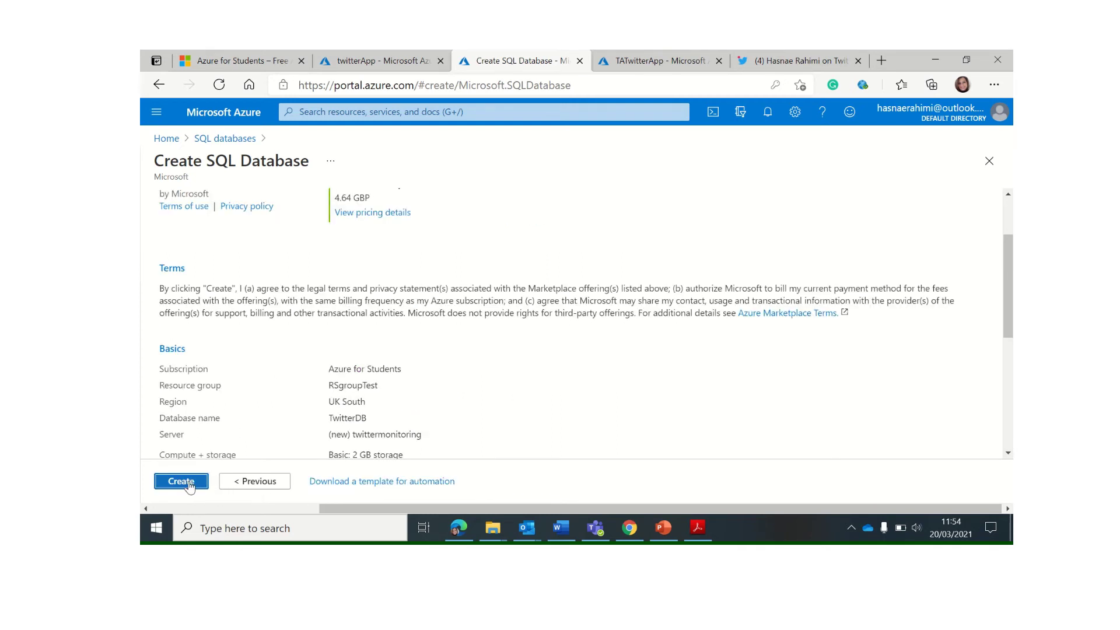
Create the TwitterDB database from the Review + create page, starting its deployment to RSgroupTest
left_click(189, 484)
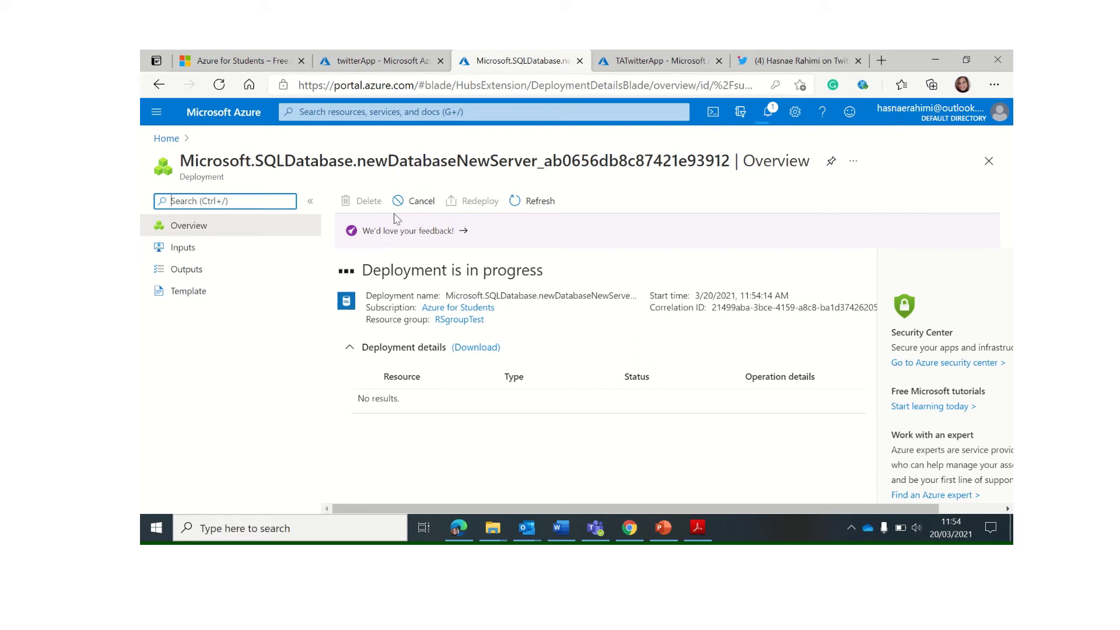
Bring up the KF5042 workshop guide in Word and scroll down through it
left_click(561, 529)
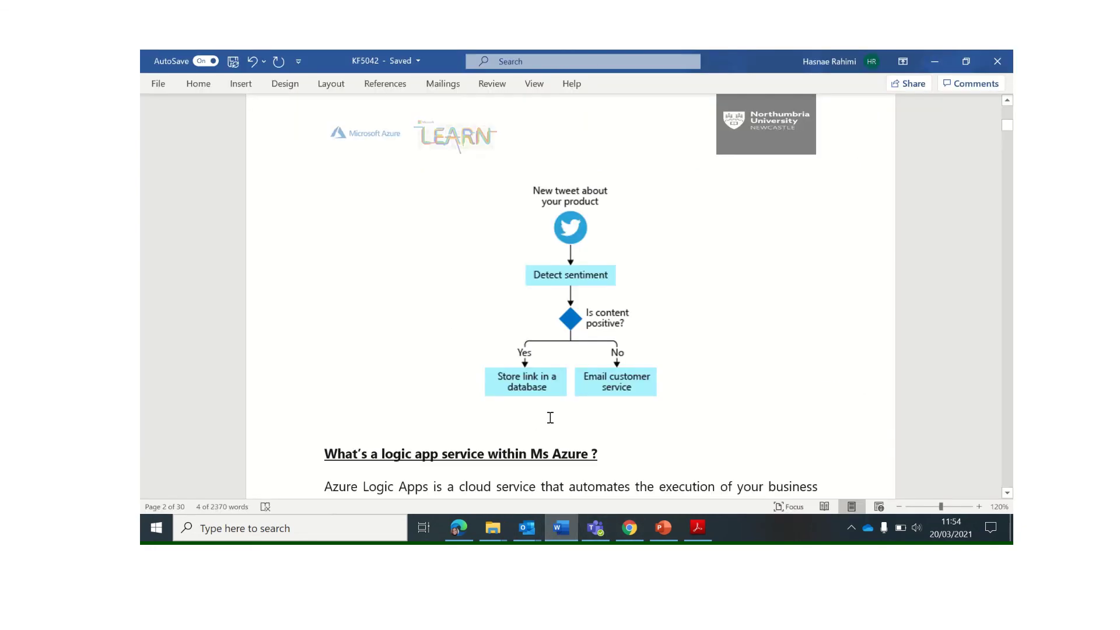
scroll(550, 417, "down", 20)
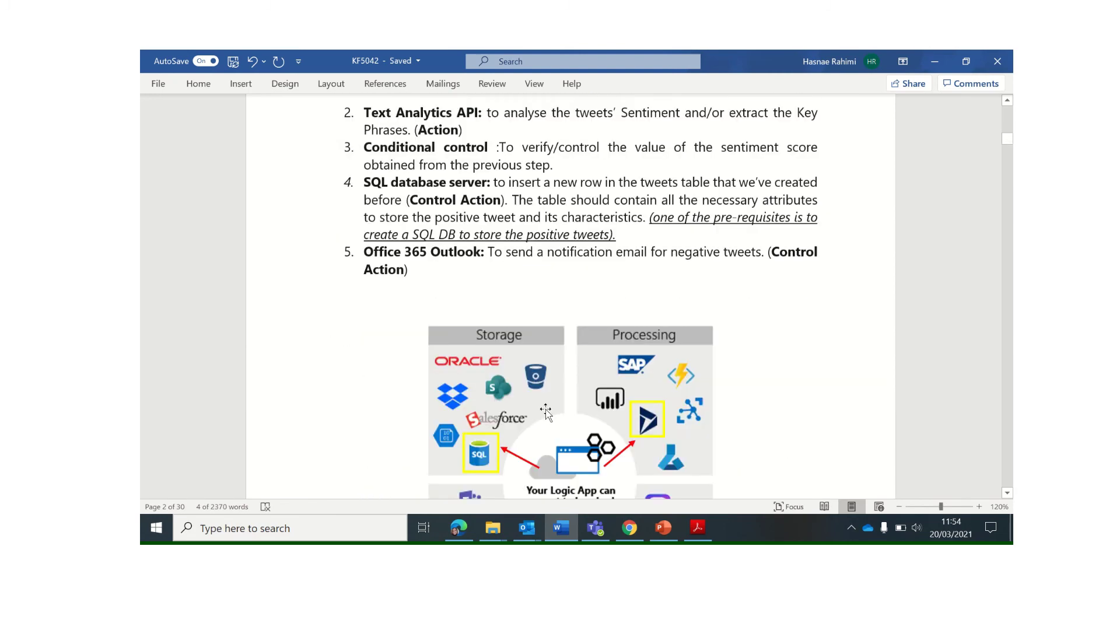
scroll(547, 410, "down", 15)
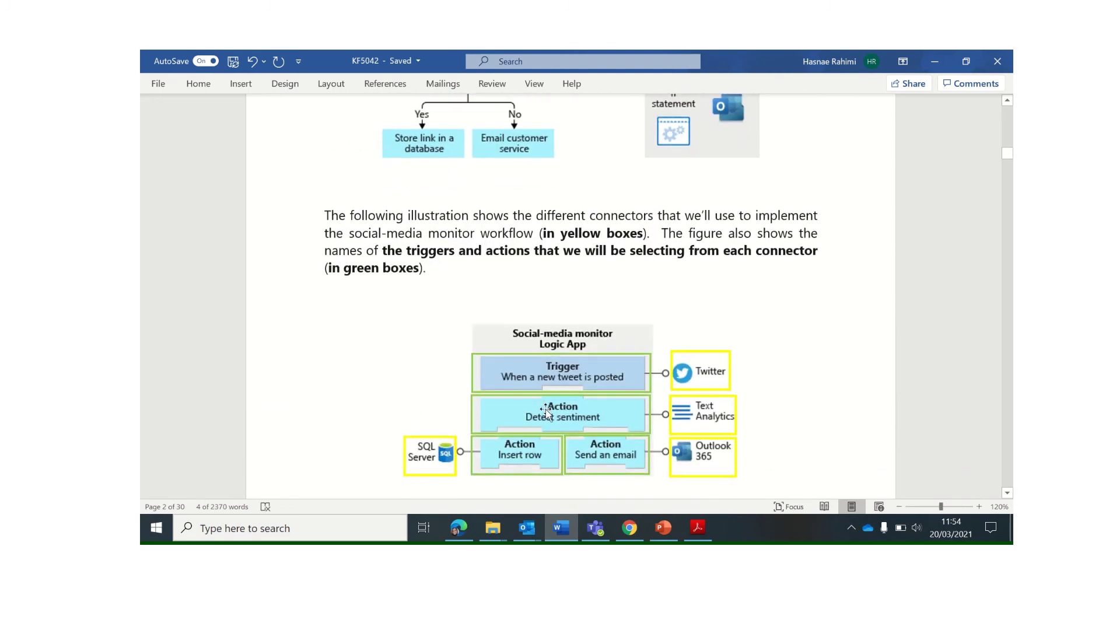
scroll(549, 415, "down", 20)
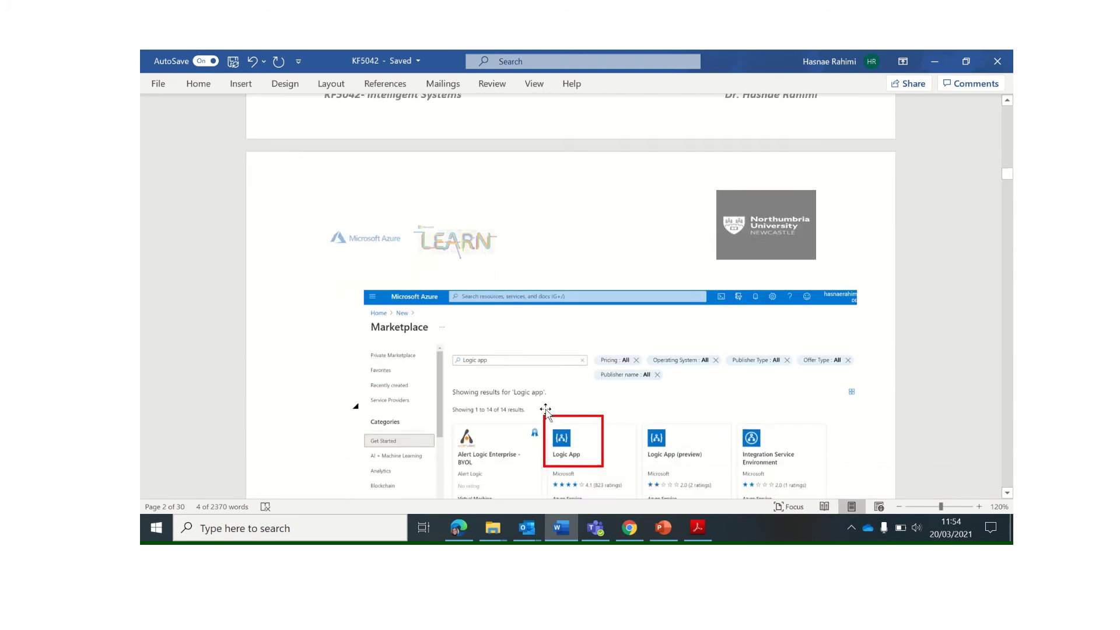
Search the guide for 'create', stepping through the matches toward the CREATE TABLE script
key("ctrl+f")
type("create")
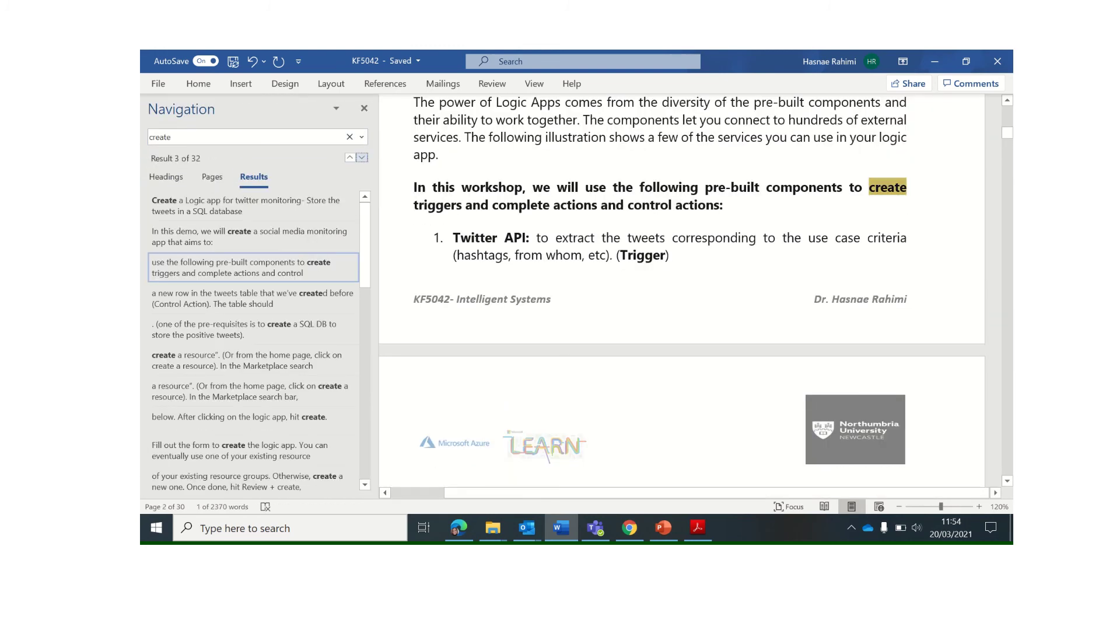
left_click(362, 157)
left_click(362, 158)
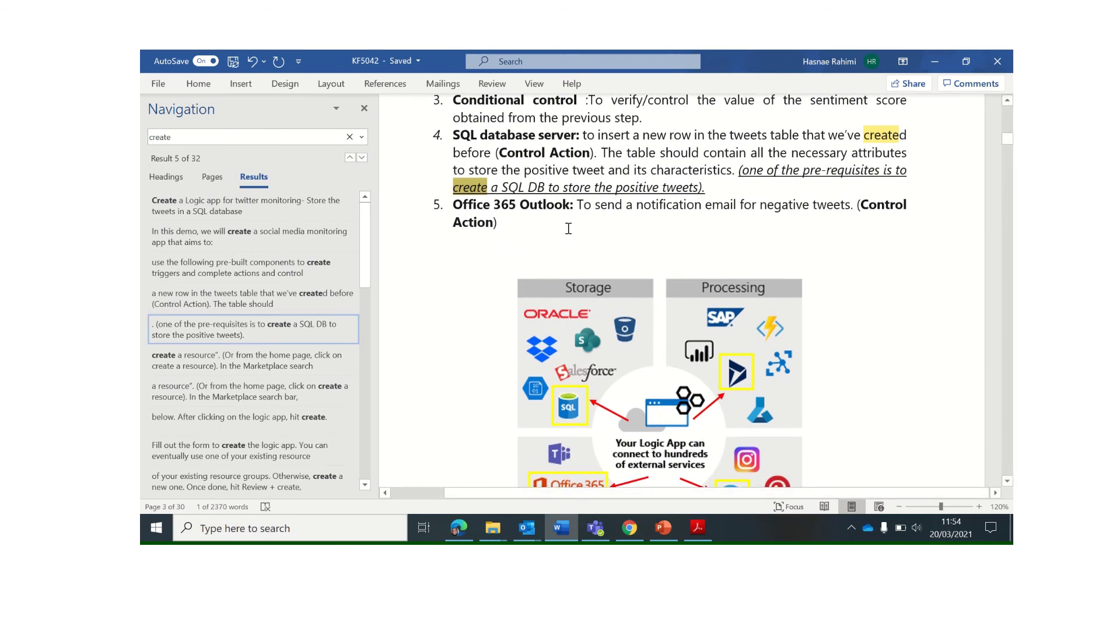
left_click(566, 232)
scroll(566, 232, "down", 5)
left_click(207, 139)
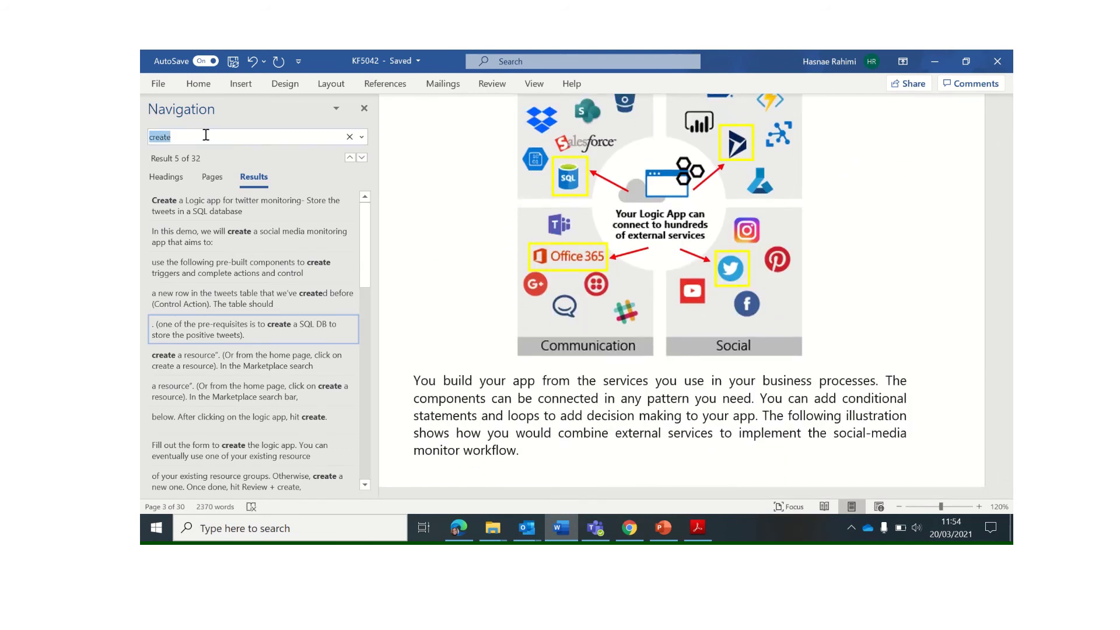
left_click(206, 135)
Locate the CREATE TABLE [dbo].[Twitter] script and look over its column definitions
left_click(651, 178)
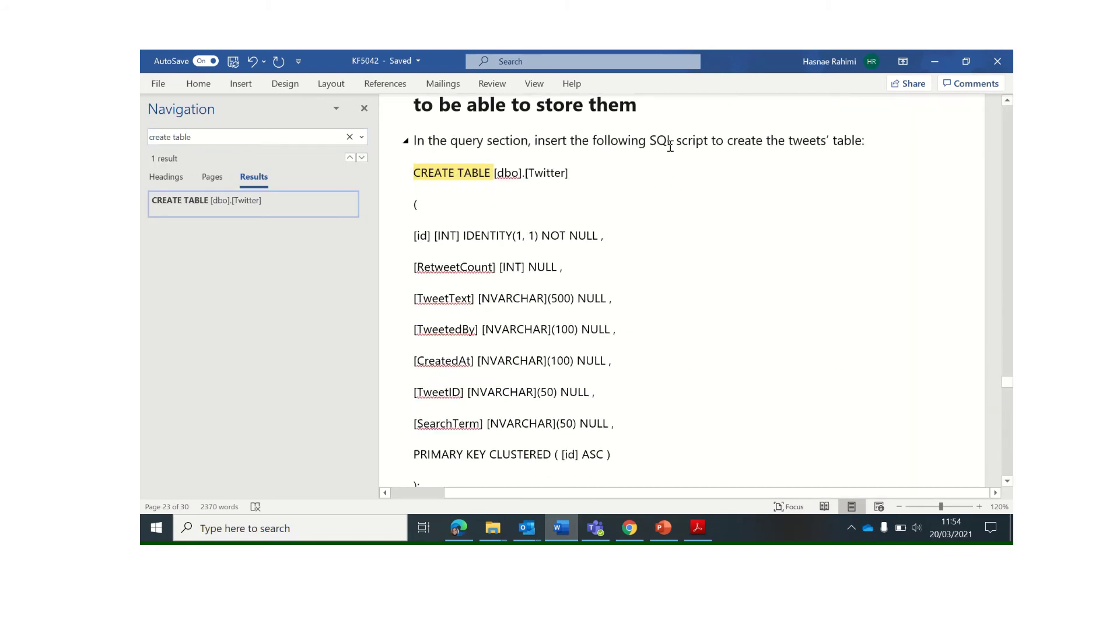
left_click_drag(649, 141, 692, 143)
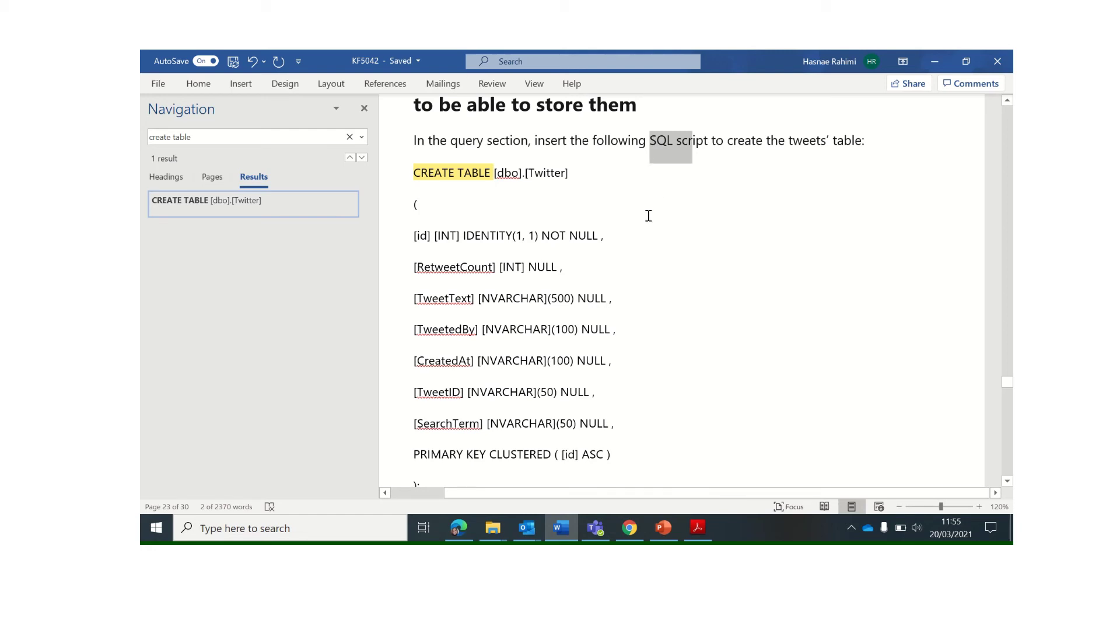
left_click(519, 205)
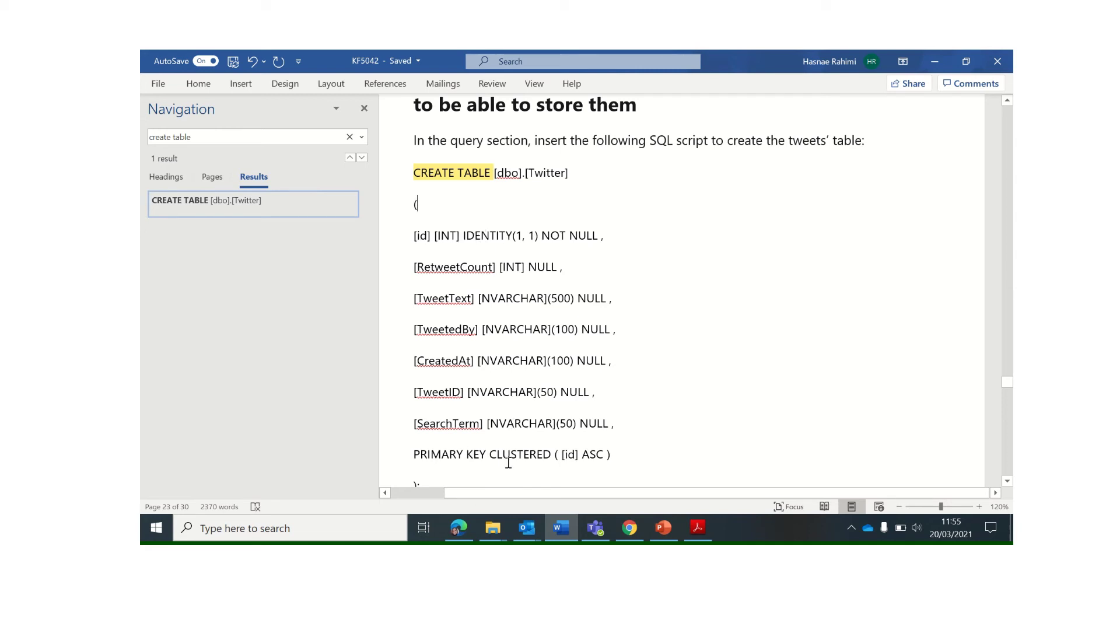
left_click_drag(464, 239, 482, 330)
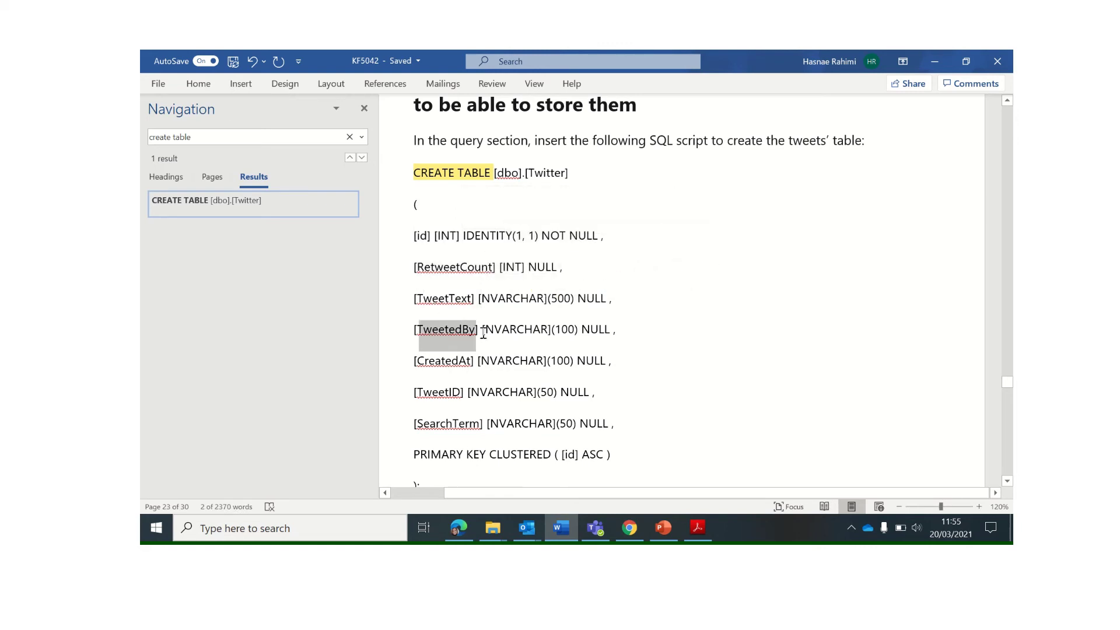
left_click(469, 363)
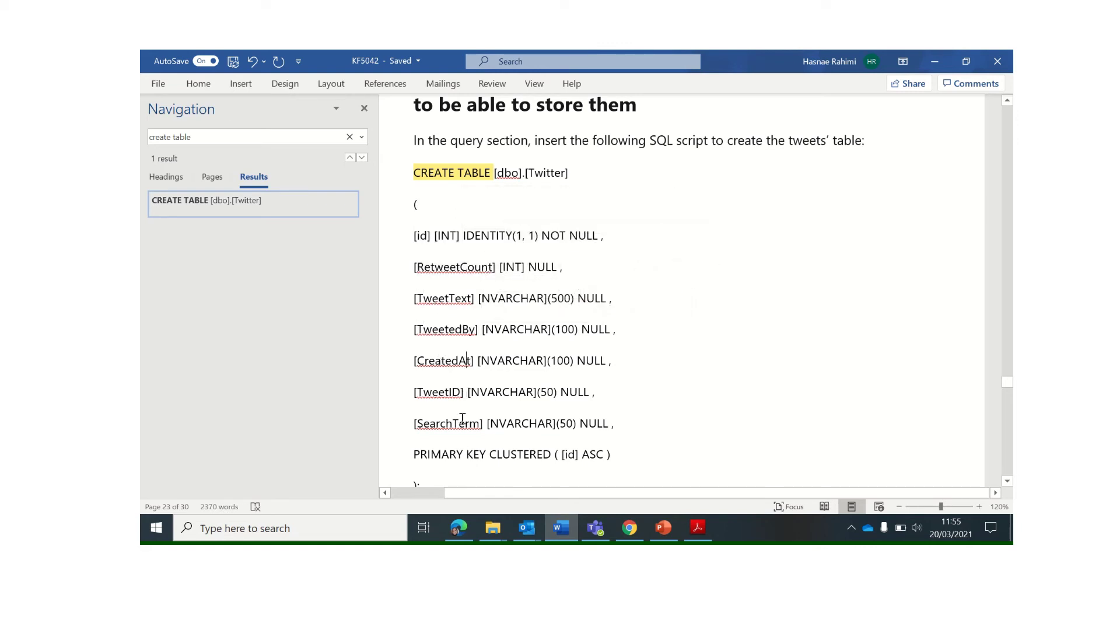
Select the whole CREATE TABLE script, then return to the Azure deployment in Edge
double_click(432, 270)
left_click(444, 300)
left_click_drag(415, 174, 445, 349)
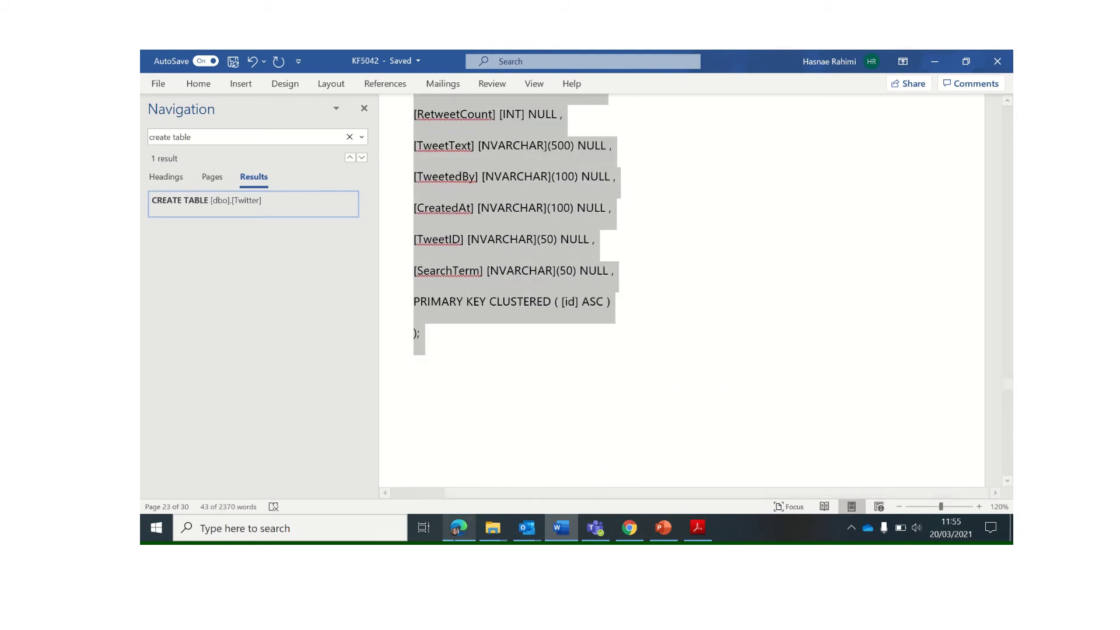
left_click(459, 528)
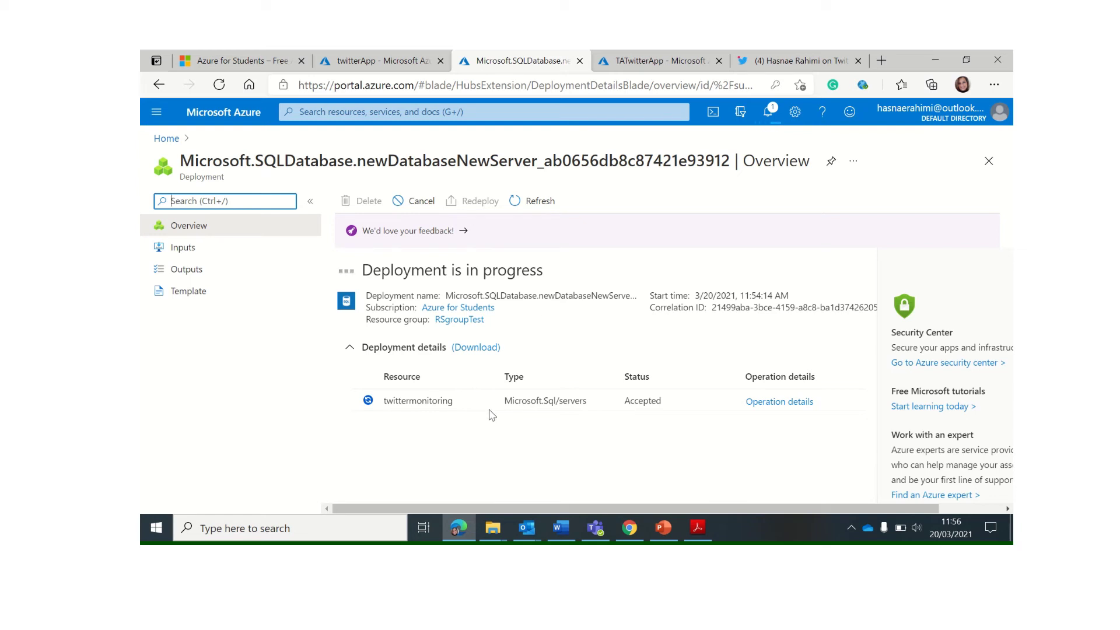
Open the twitterApp Logic app's workflow designer from its browser tab
mouse_move(559, 58)
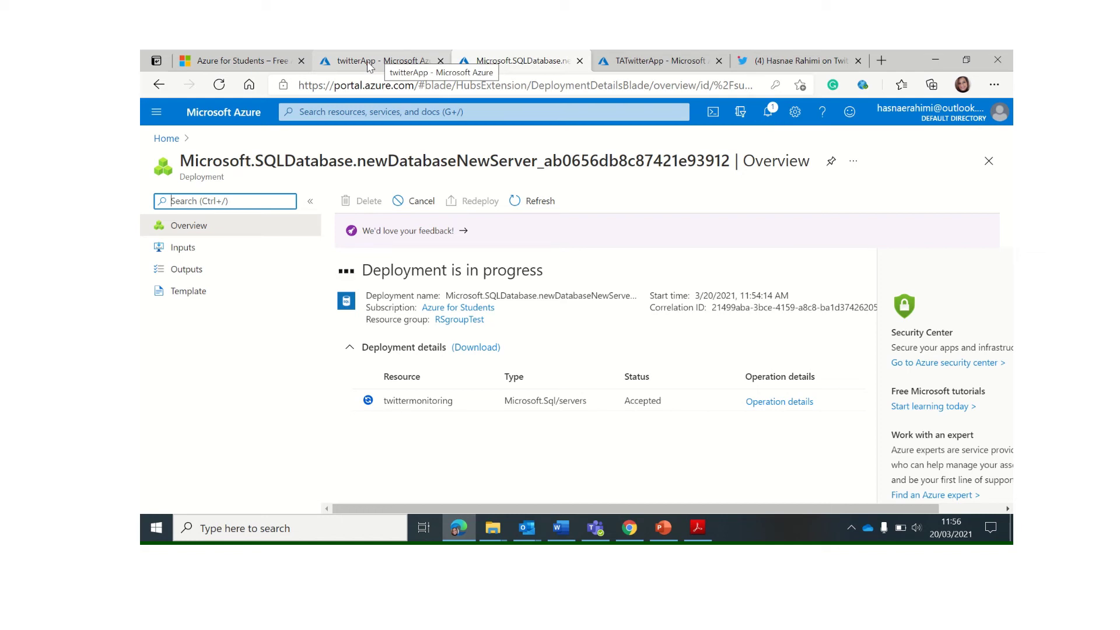
left_click(369, 66)
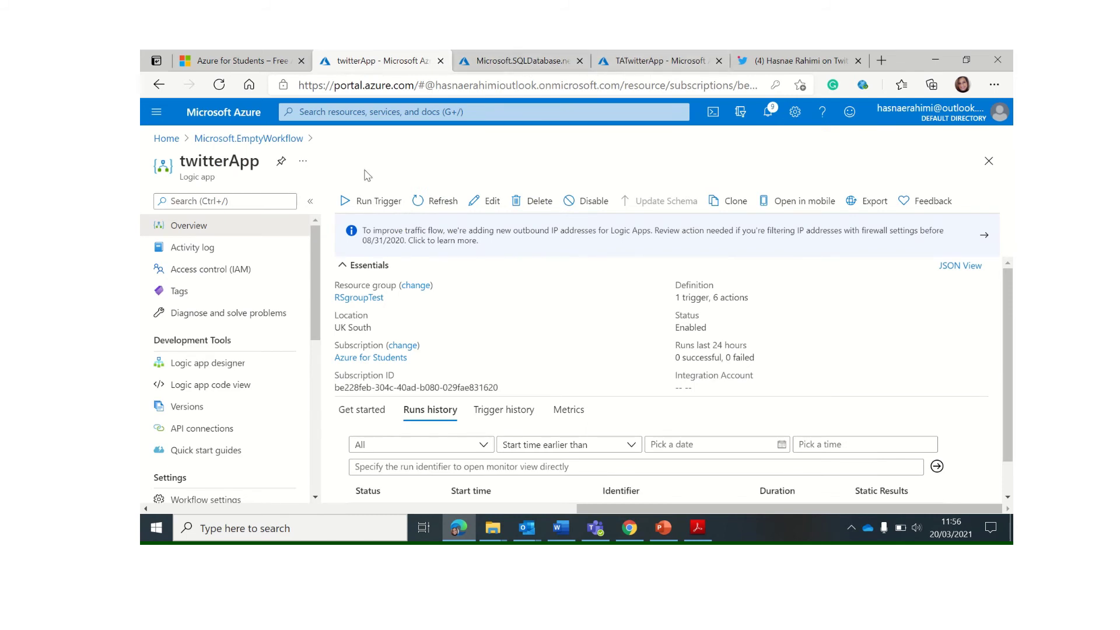
left_click(244, 367)
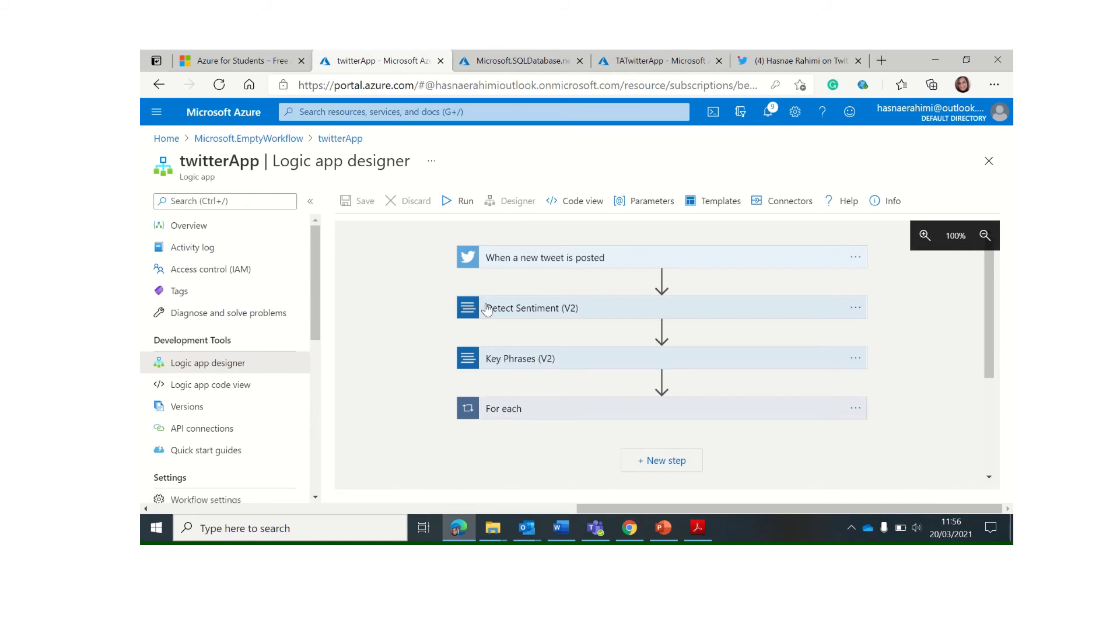
Change the new-tweet trigger's search text from #NorthumbriaUni to #Covid and save twitterApp
left_click(698, 257)
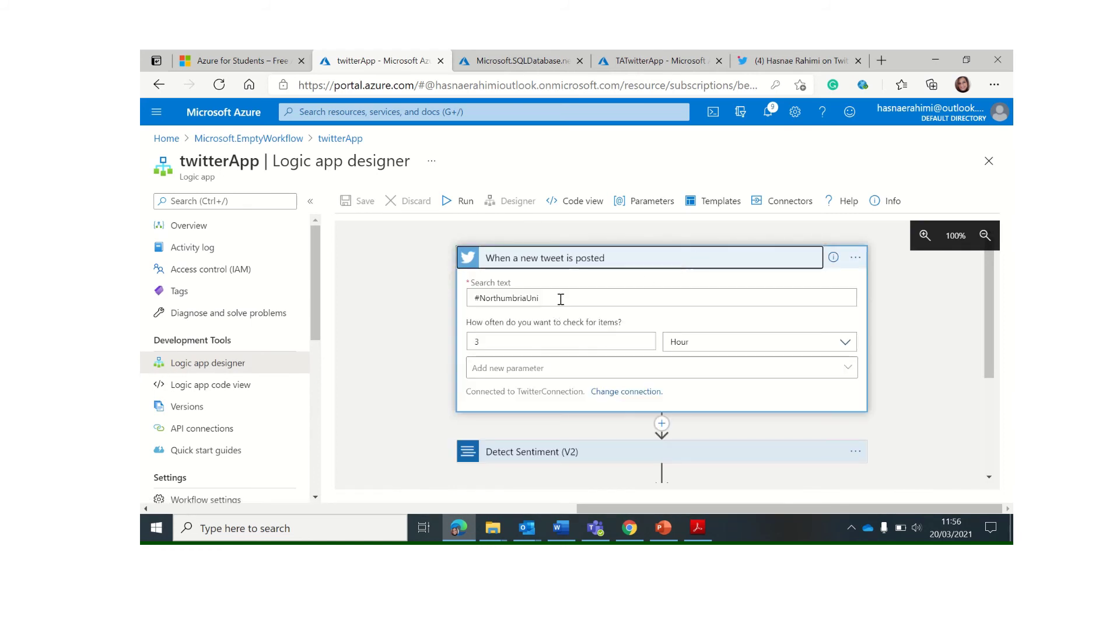
left_click_drag(561, 299, 408, 295)
type("#")
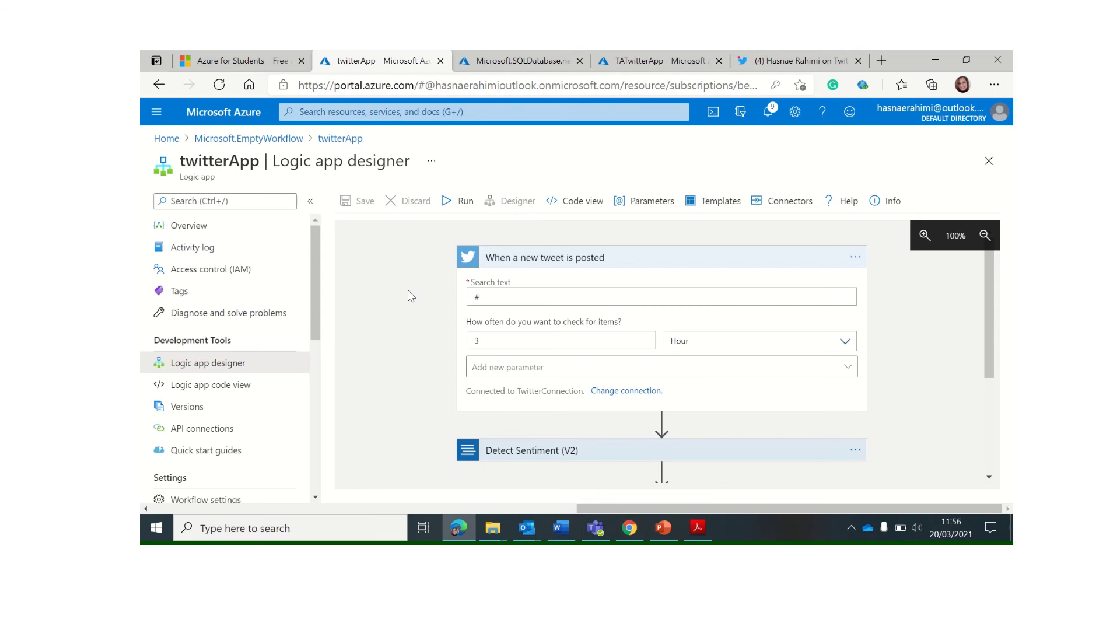
type("Covid")
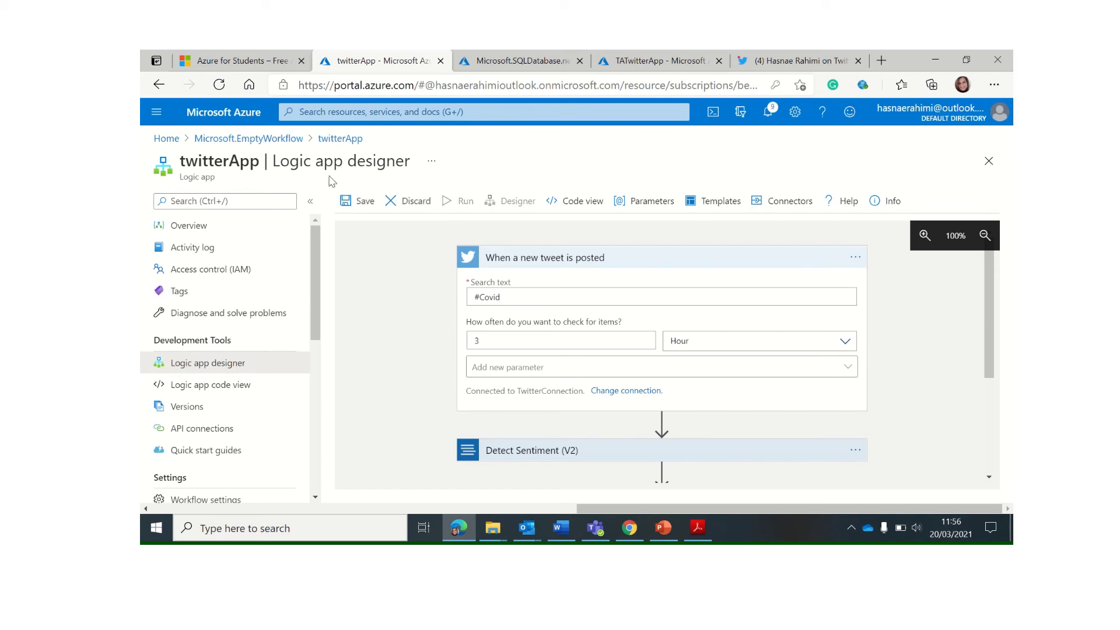
left_click(354, 203)
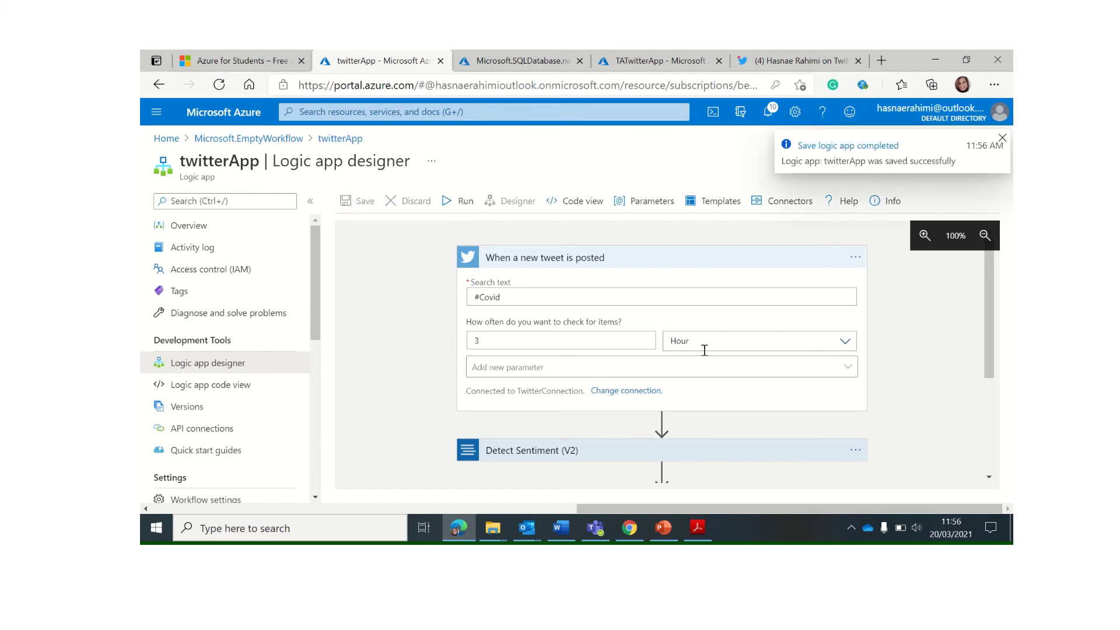
scroll(618, 367, "down", 3)
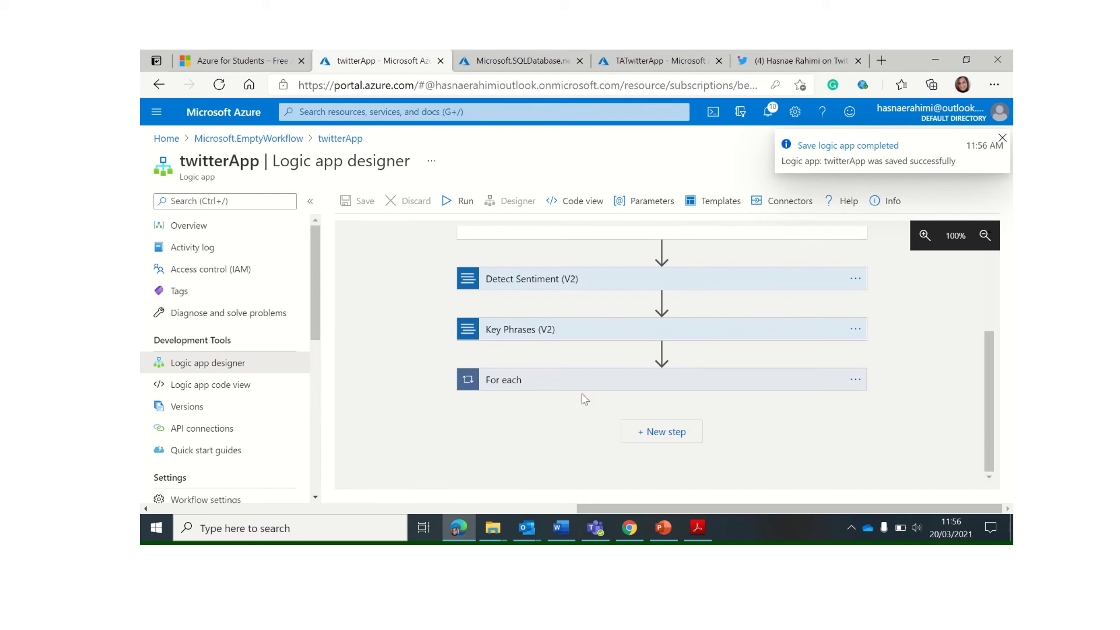
Expand For each, Condition, the True branch and For each 2 to reach Send an email (V2)
left_click(622, 387)
scroll(633, 385, "down", 2)
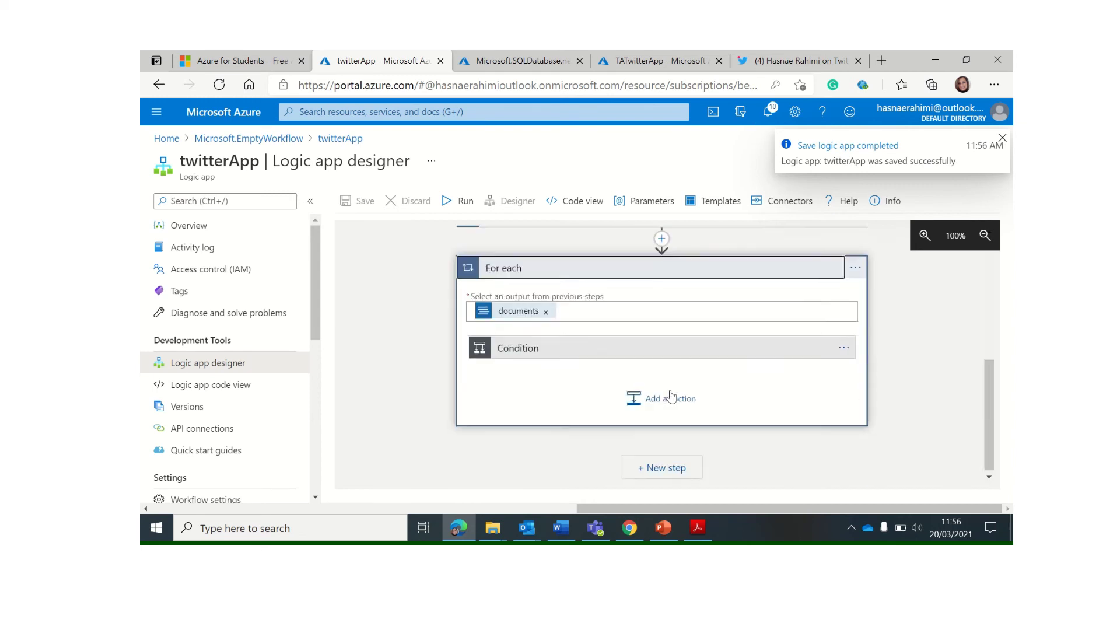
left_click(637, 344)
scroll(540, 403, "down", 3)
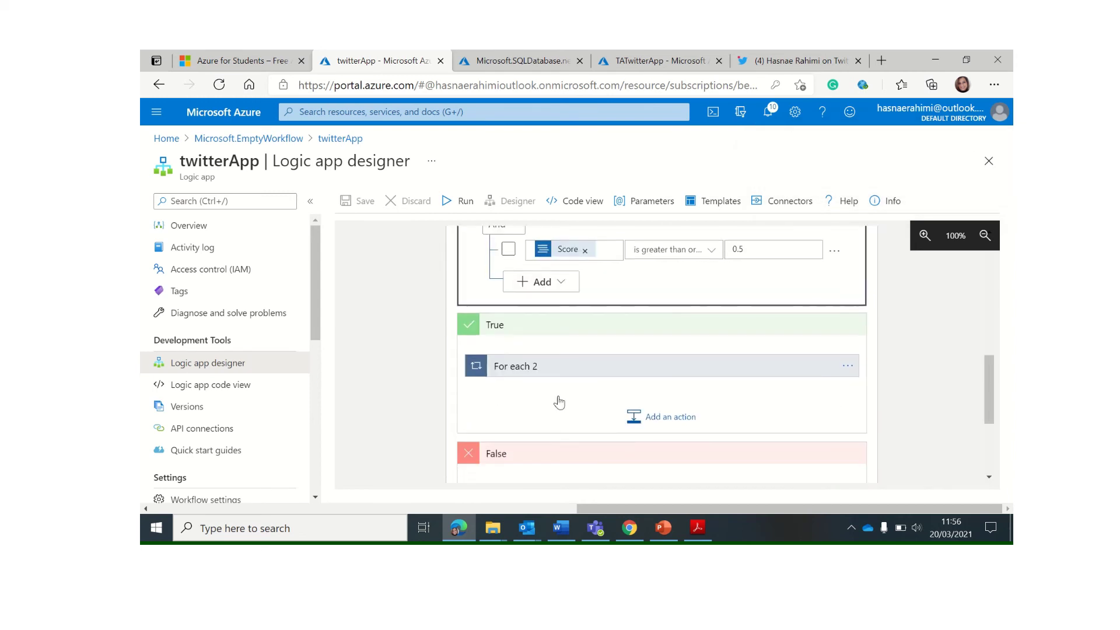
scroll(585, 338, "up", 1)
scroll(601, 332, "up", 1)
scroll(600, 333, "down", 2)
scroll(636, 350, "up", 1)
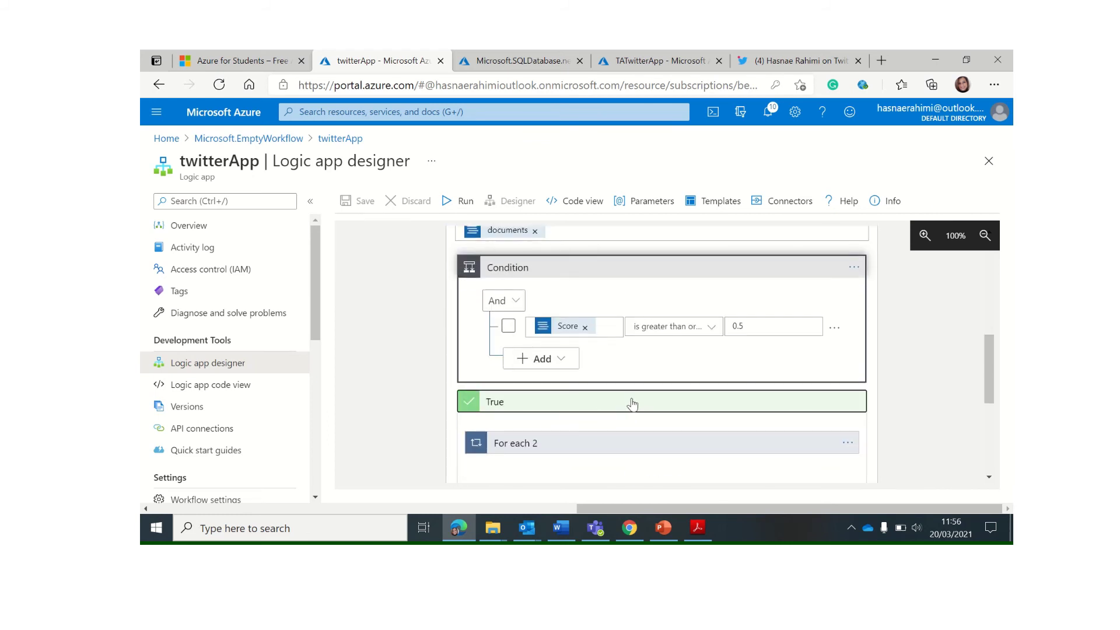
left_click(630, 402)
left_click(611, 408)
scroll(605, 362, "down", 1)
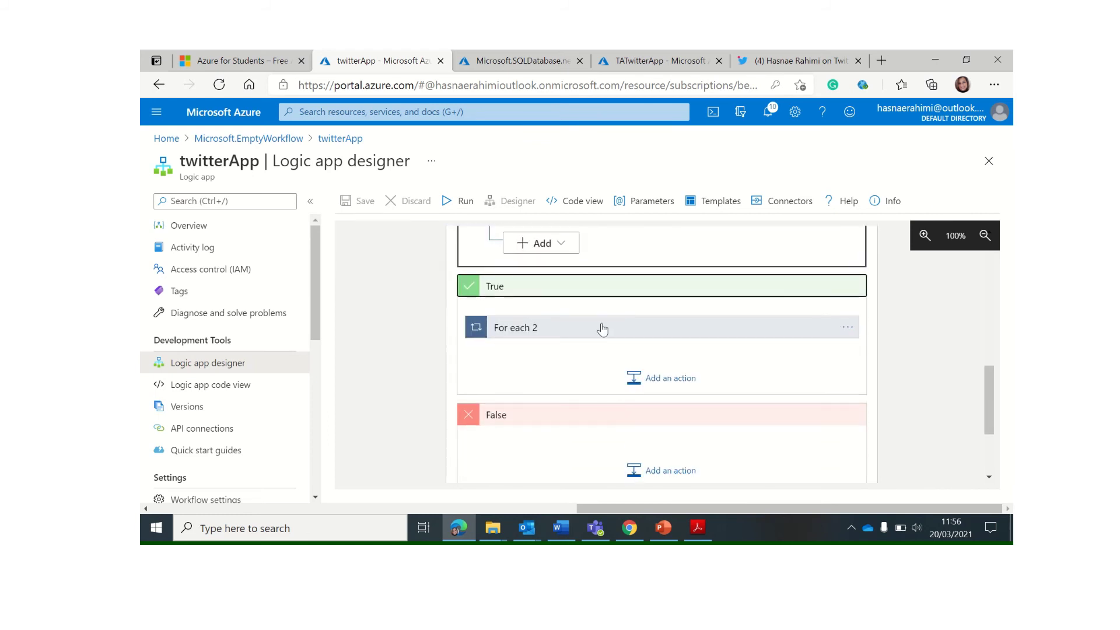
left_click(608, 331)
scroll(618, 342, "down", 2)
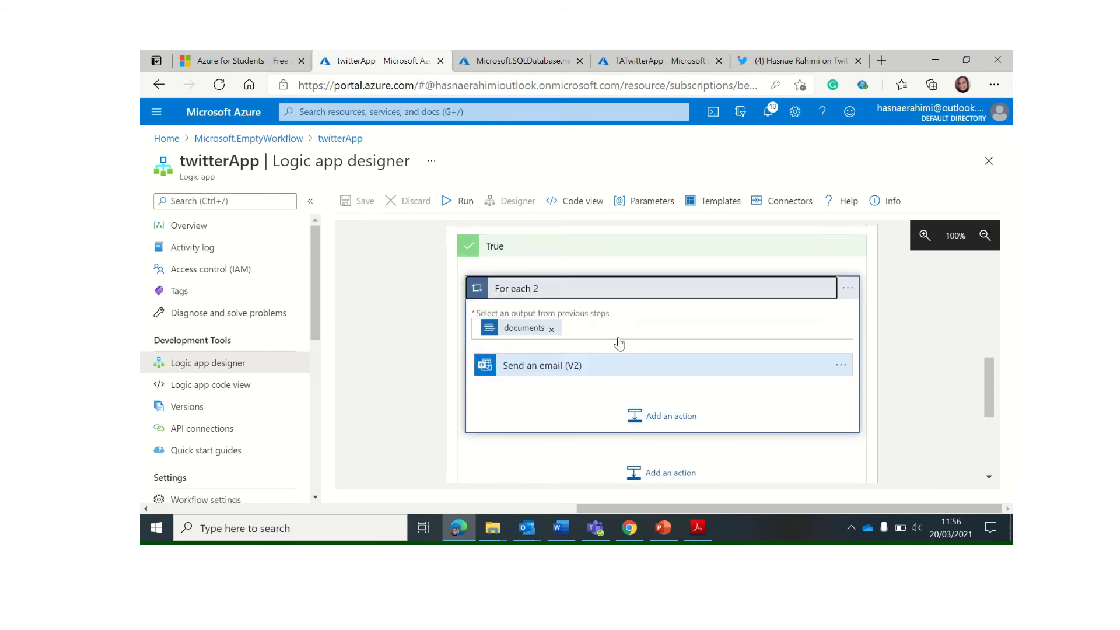
left_click(583, 333)
Delete 'about Northumbria Uni' from the email subject and save twitterApp
scroll(566, 338, "down", 1)
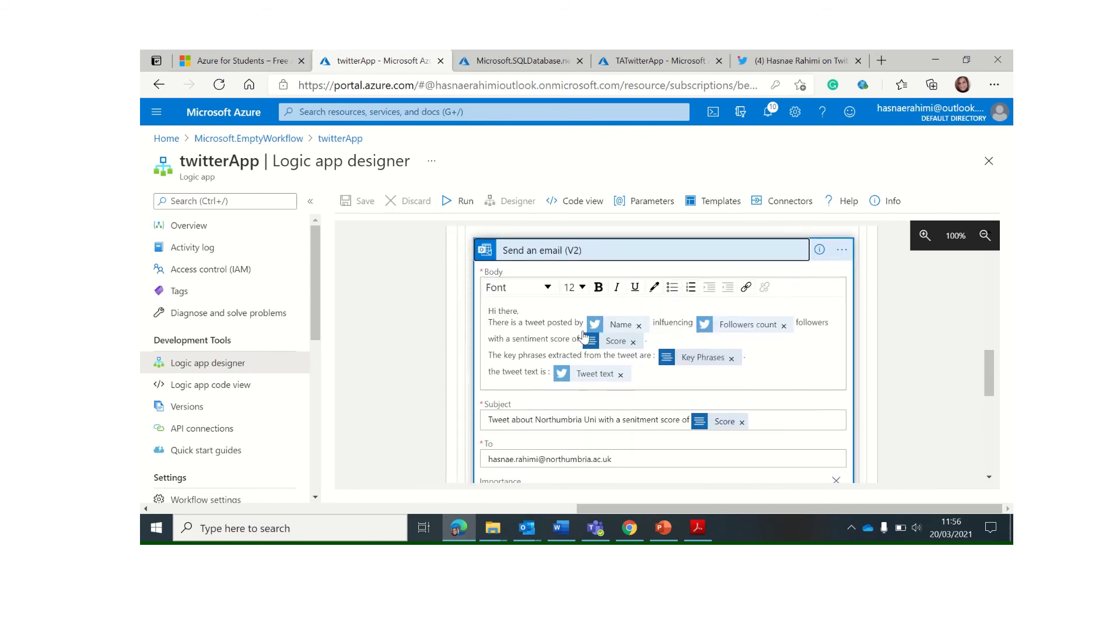
scroll(563, 339, "up", 1)
scroll(563, 339, "down", 1)
scroll(563, 340, "down", 1)
double_click(559, 381)
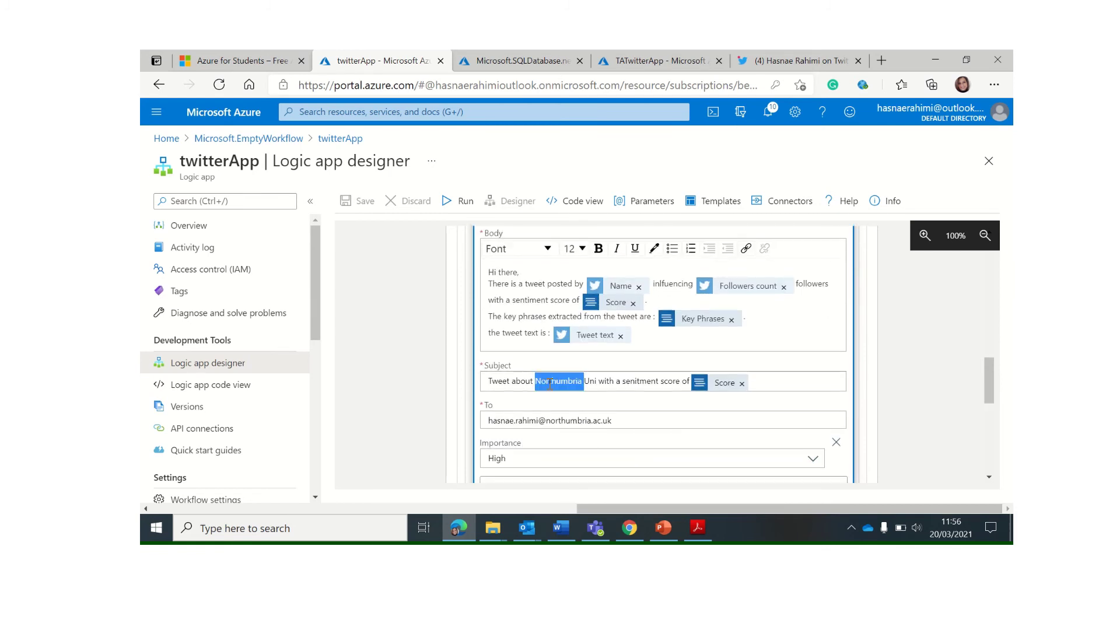
key("BackSpace")
key("BackSpace")
key("BackSpace")
key("BackSpace")
key("BackSpace")
key("BackSpace")
key("BackSpace")
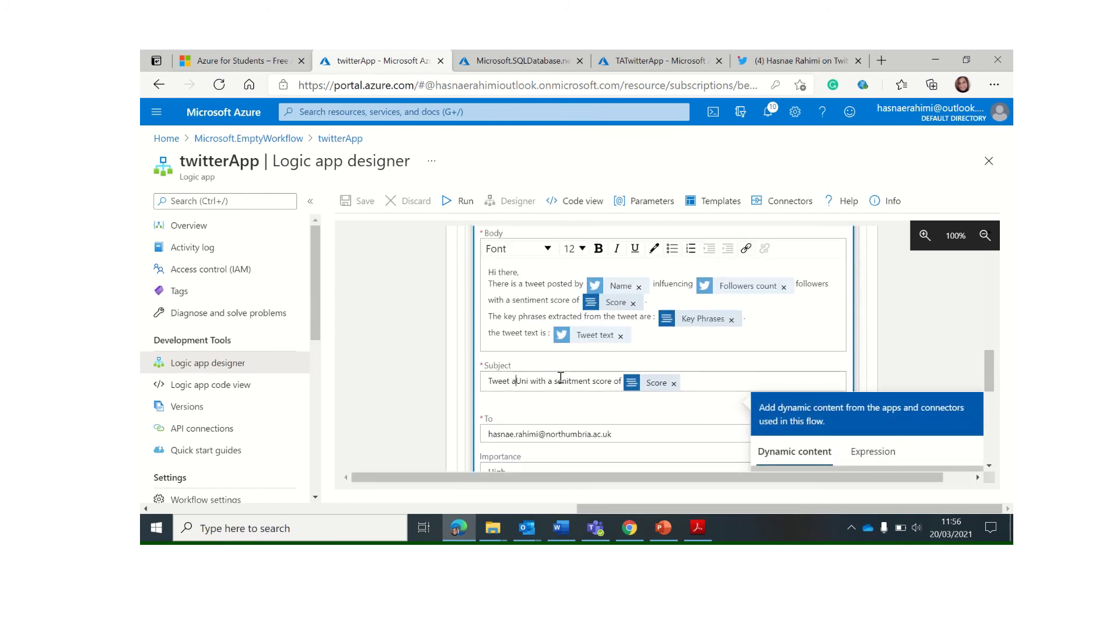
key("BackSpace")
key("BackSpace")
key("BackSpace")
key("BackSpace")
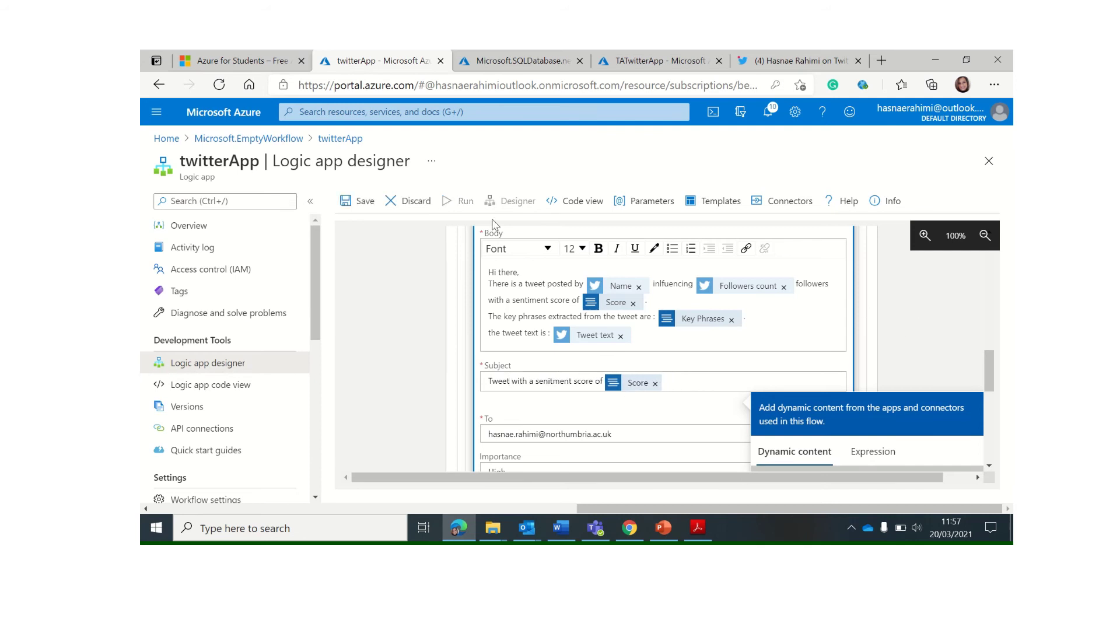
left_click(361, 203)
scroll(585, 336, "down", 5)
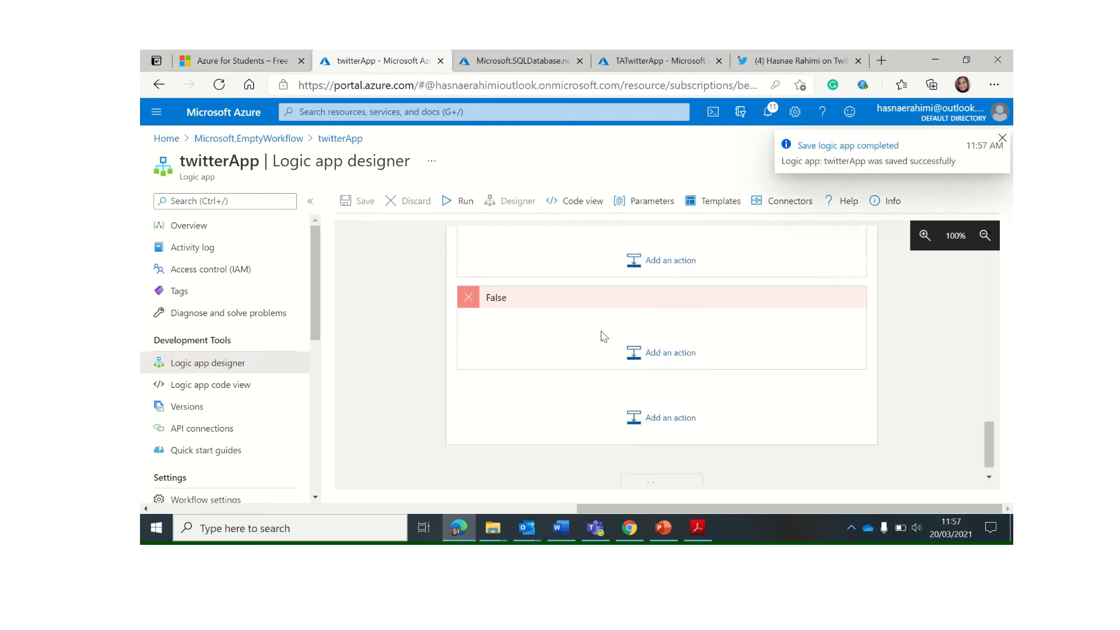
Add a SQL Server Insert row (V2) action, found by searching 'ins', to the False branch
left_click(653, 278)
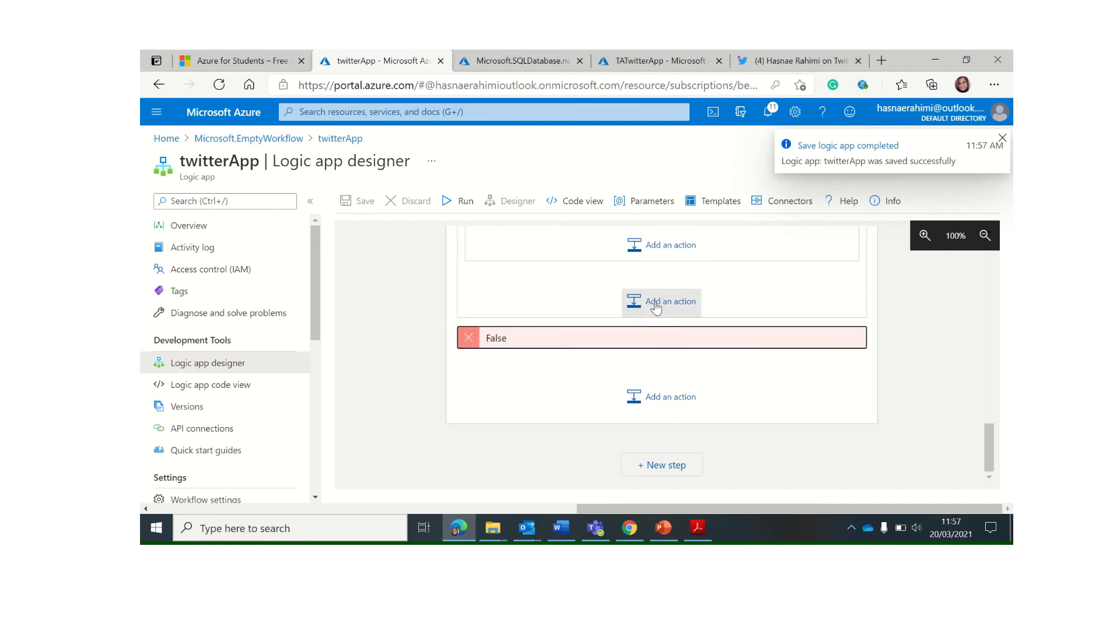
left_click(655, 338)
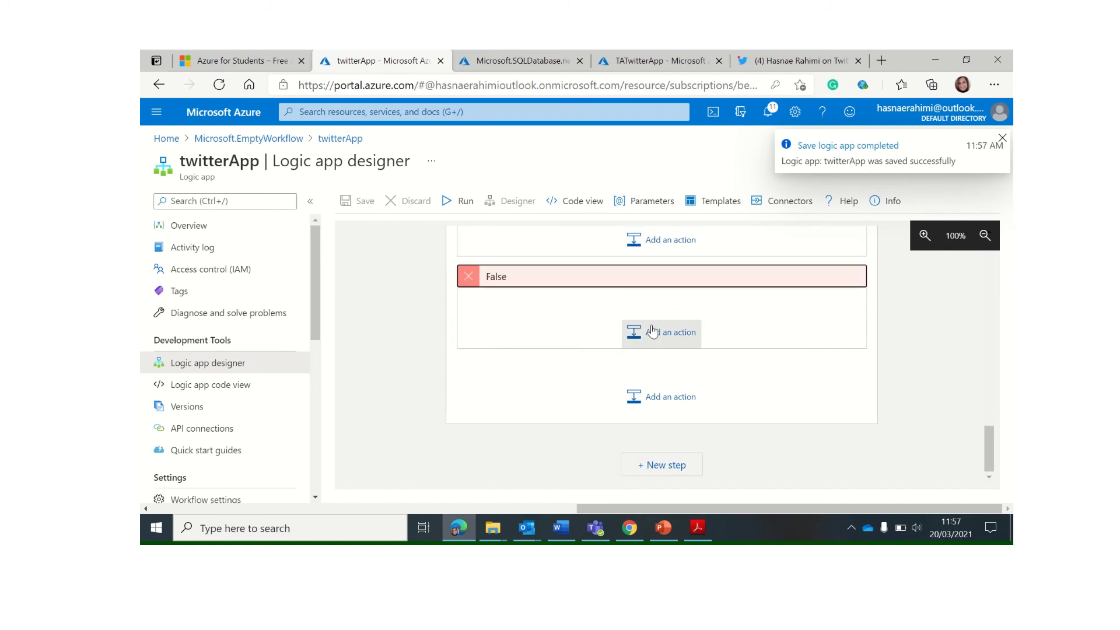
left_click(653, 339)
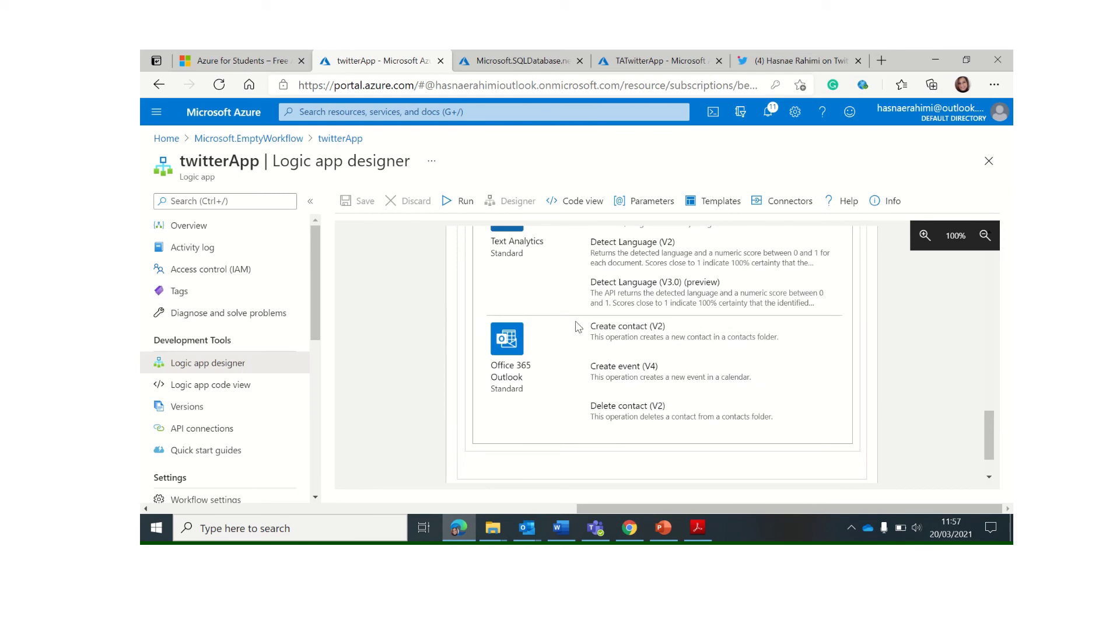
scroll(577, 322, "up", 5)
scroll(578, 321, "up", 3)
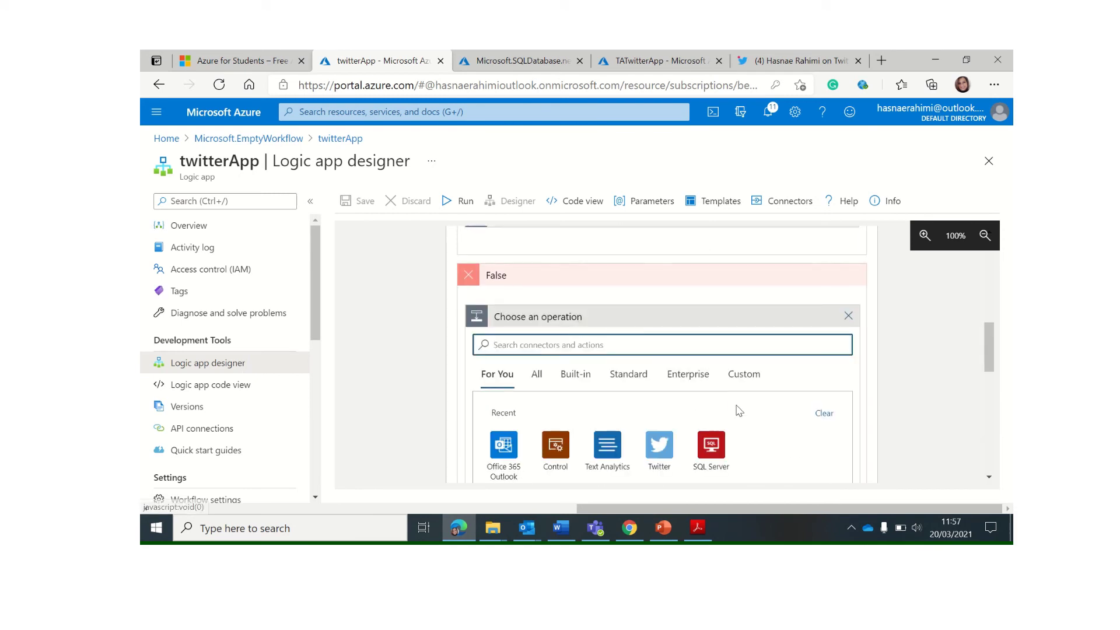
left_click(712, 449)
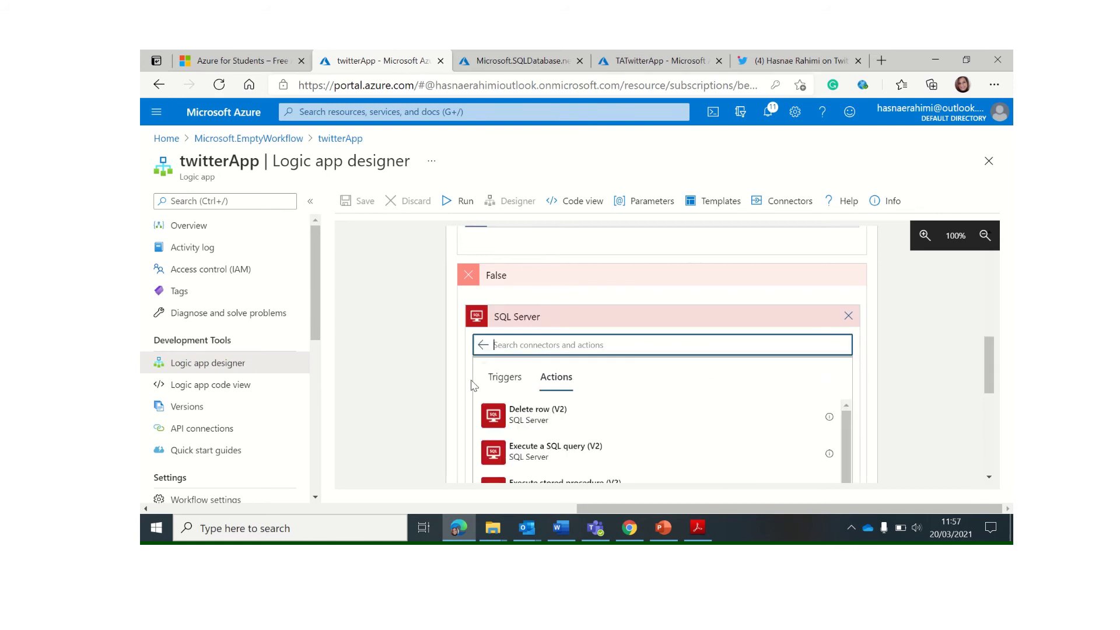
scroll(645, 421, "down", 1)
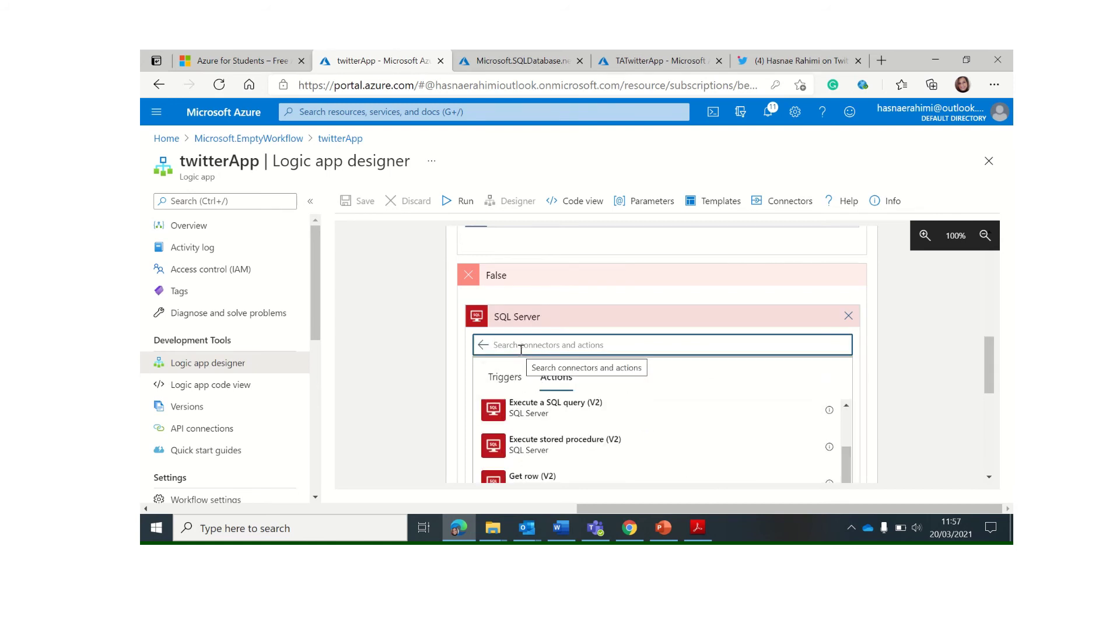
type("insert")
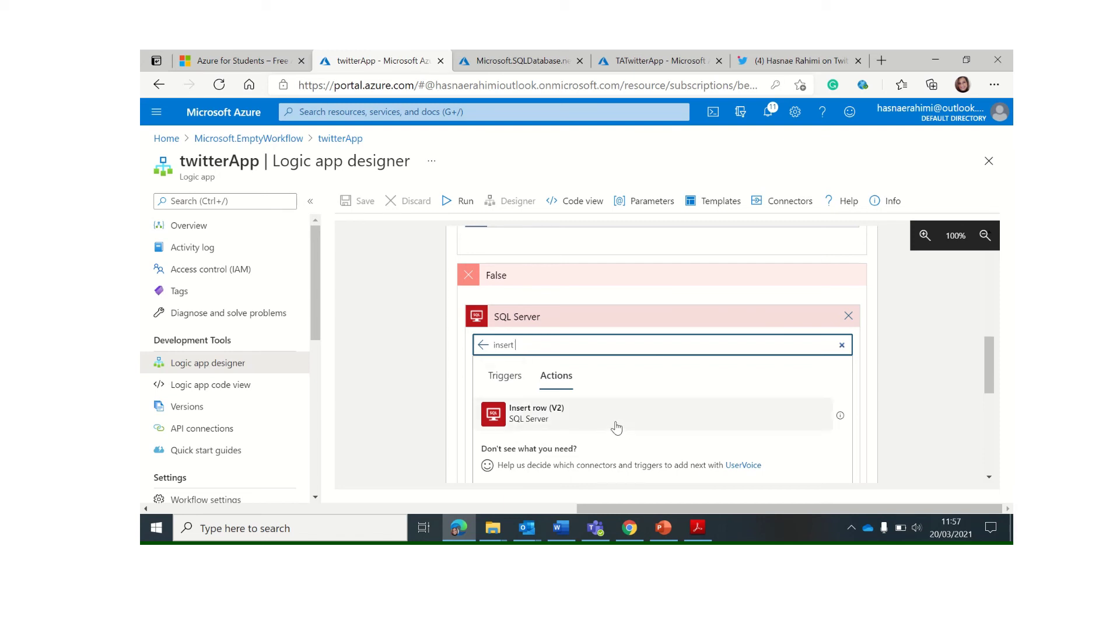
left_click(613, 420)
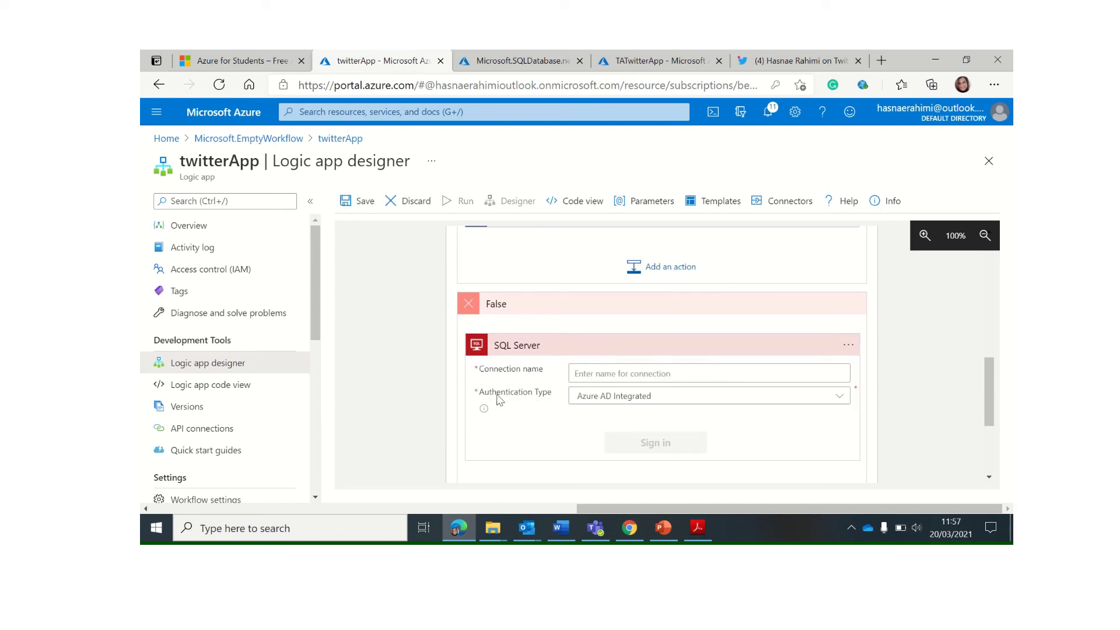
Name the connection SQLConnection, choose SQL Server Authentication, and enter the database username and password
left_click(622, 376)
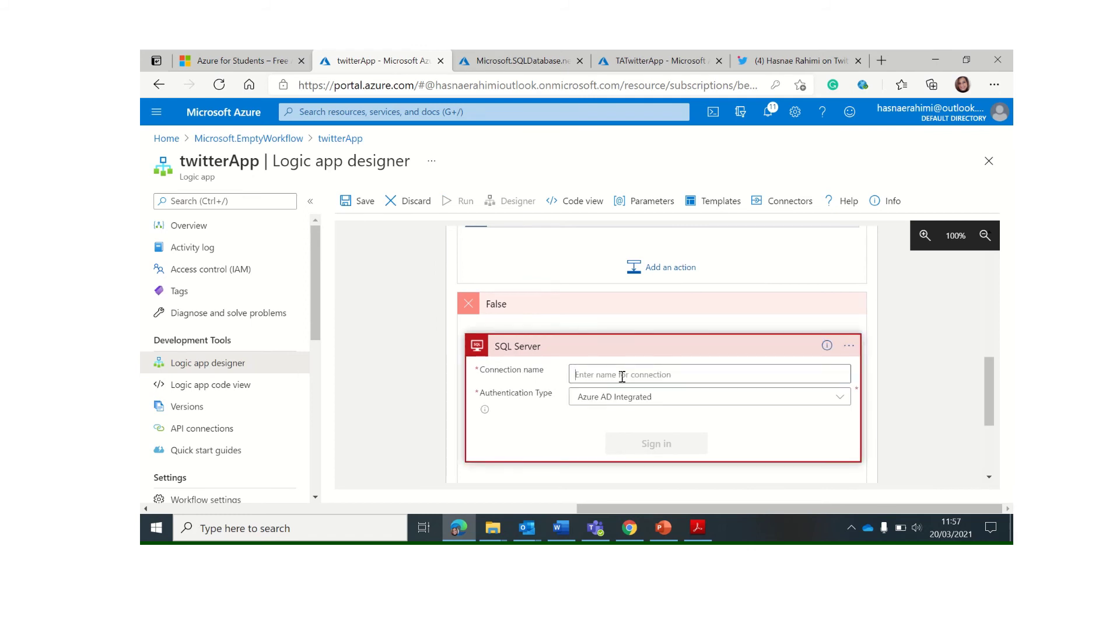
type("S")
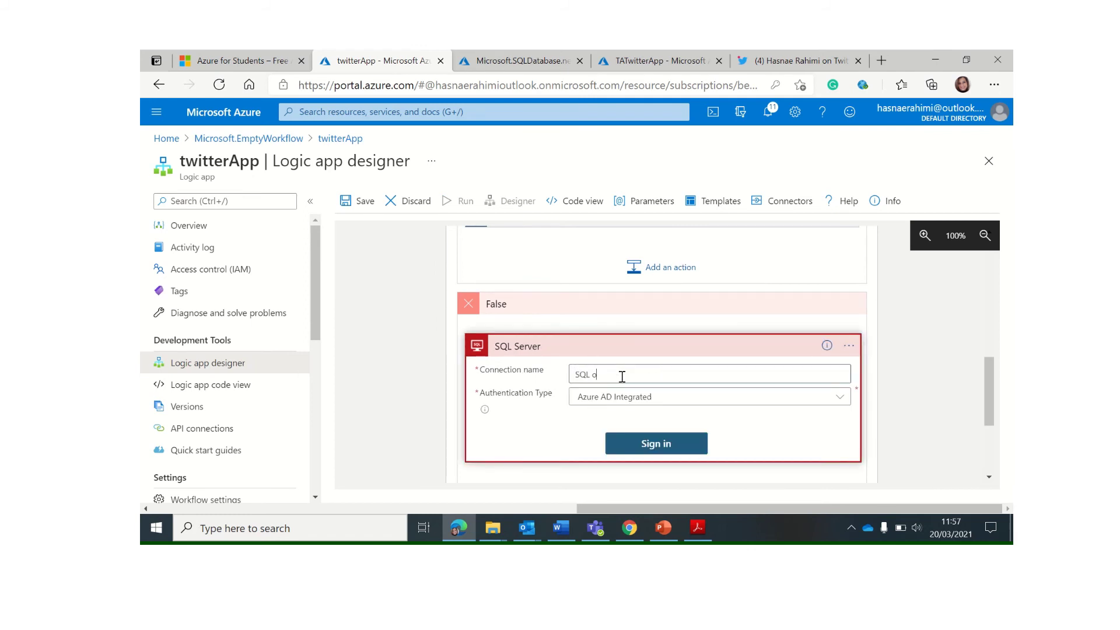
type("QLConnection")
left_click(807, 399)
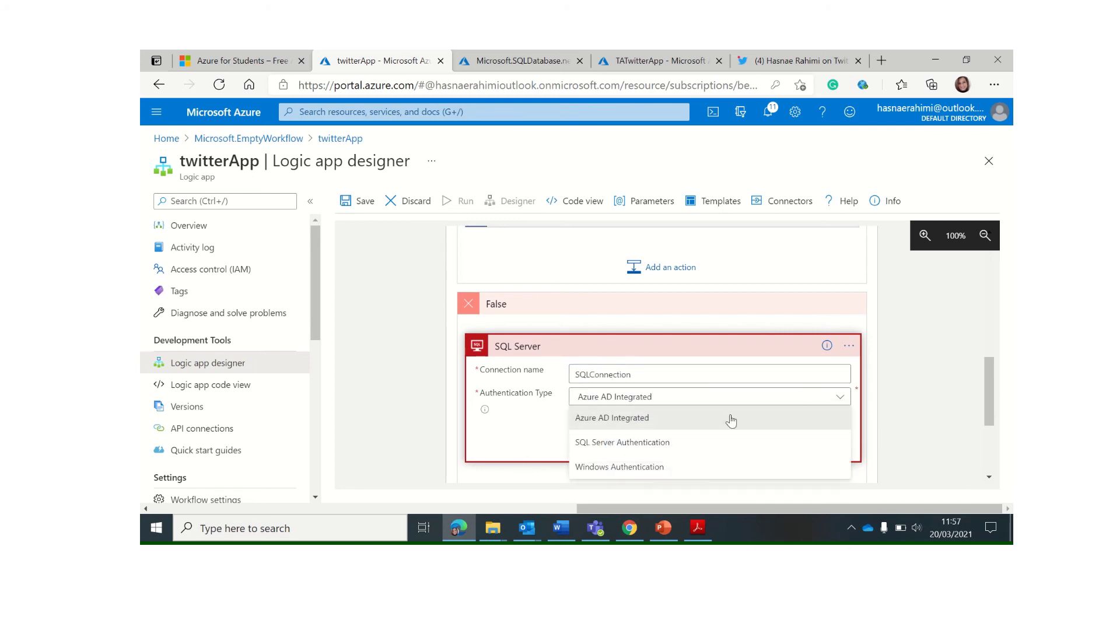
left_click(618, 442)
scroll(615, 432, "down", 2)
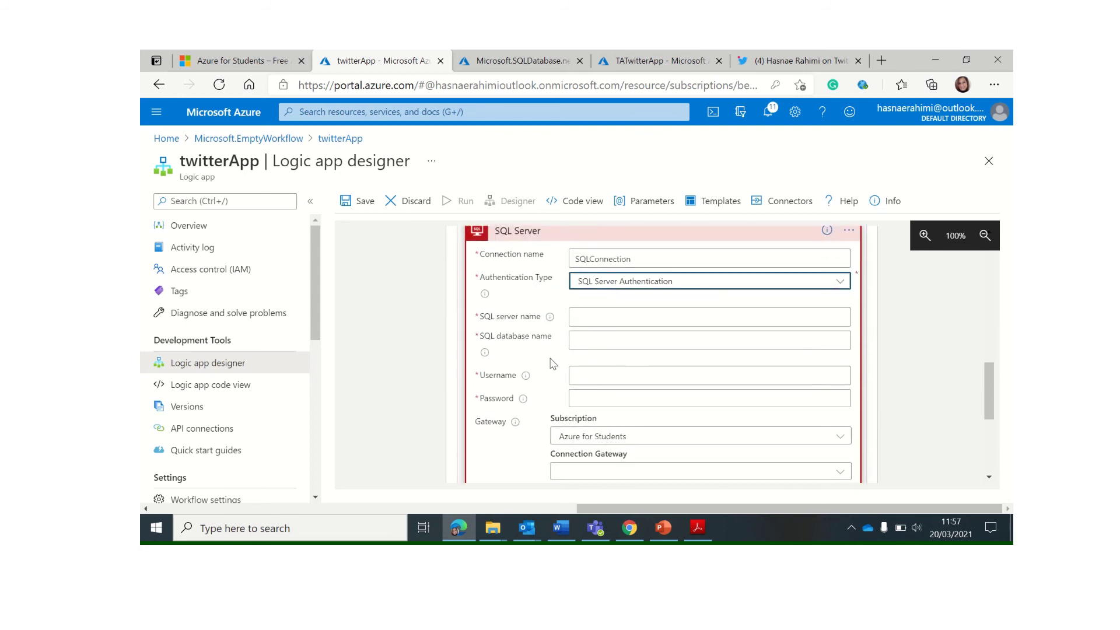
left_click(610, 370)
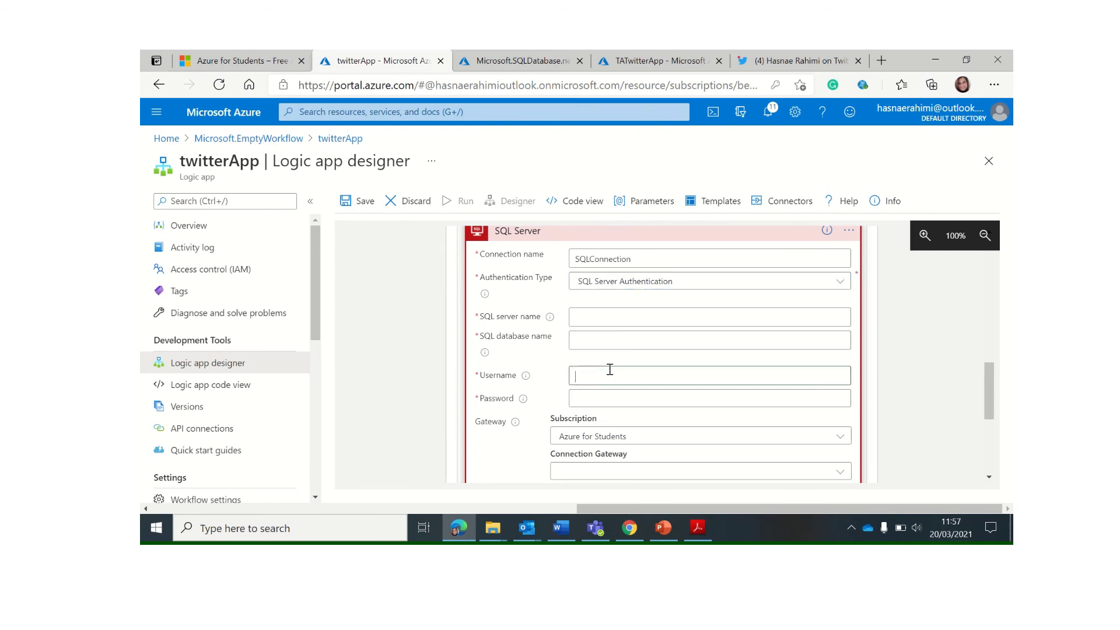
left_click(622, 398)
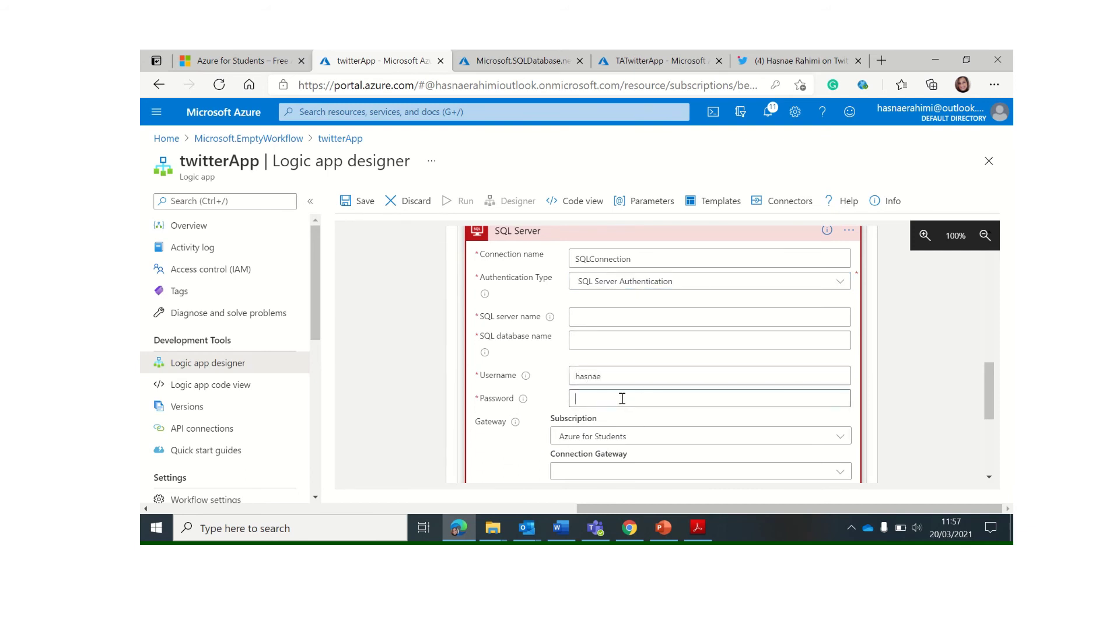
type("••")
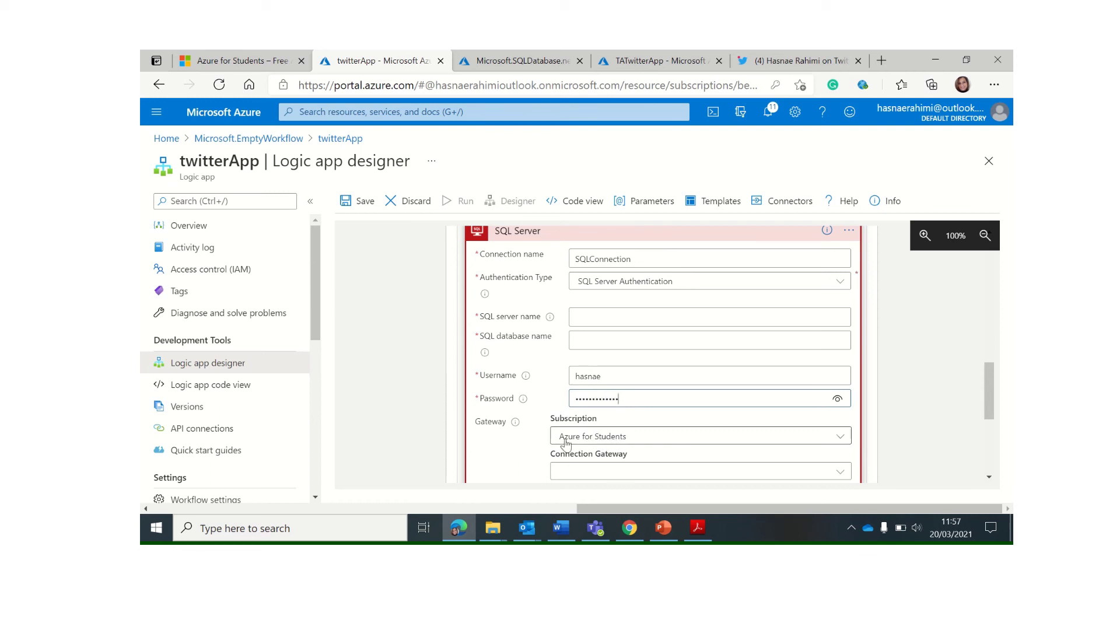
Go to the deployed TwitterDB resource, check its twittermonitoring server, then return to the TwitterDB overview
left_click(513, 59)
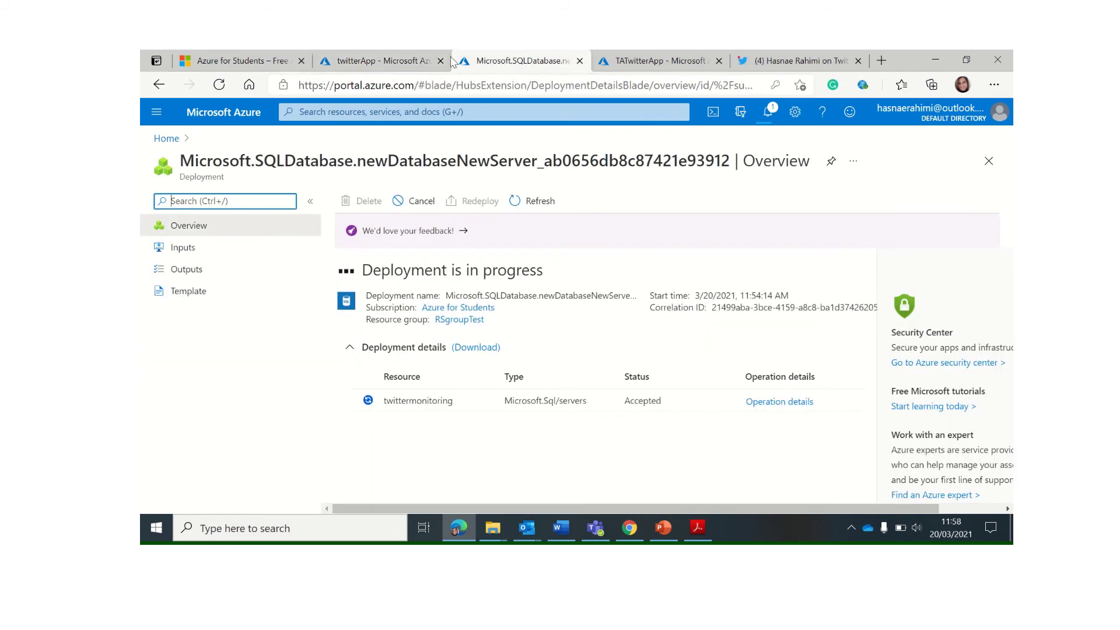
mouse_move(535, 56)
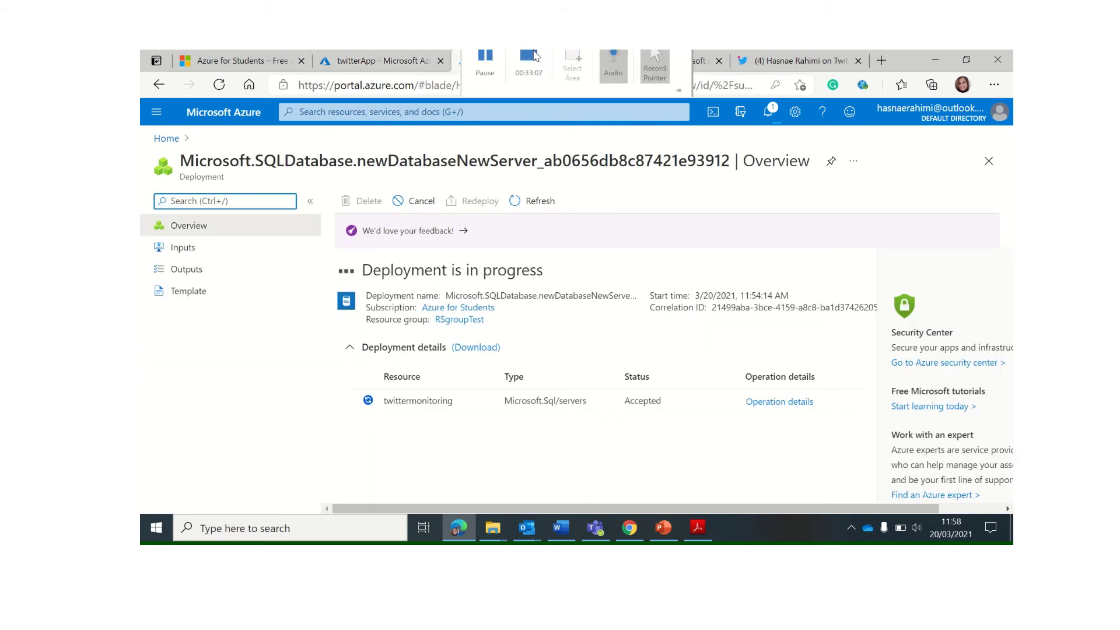
left_click(485, 72)
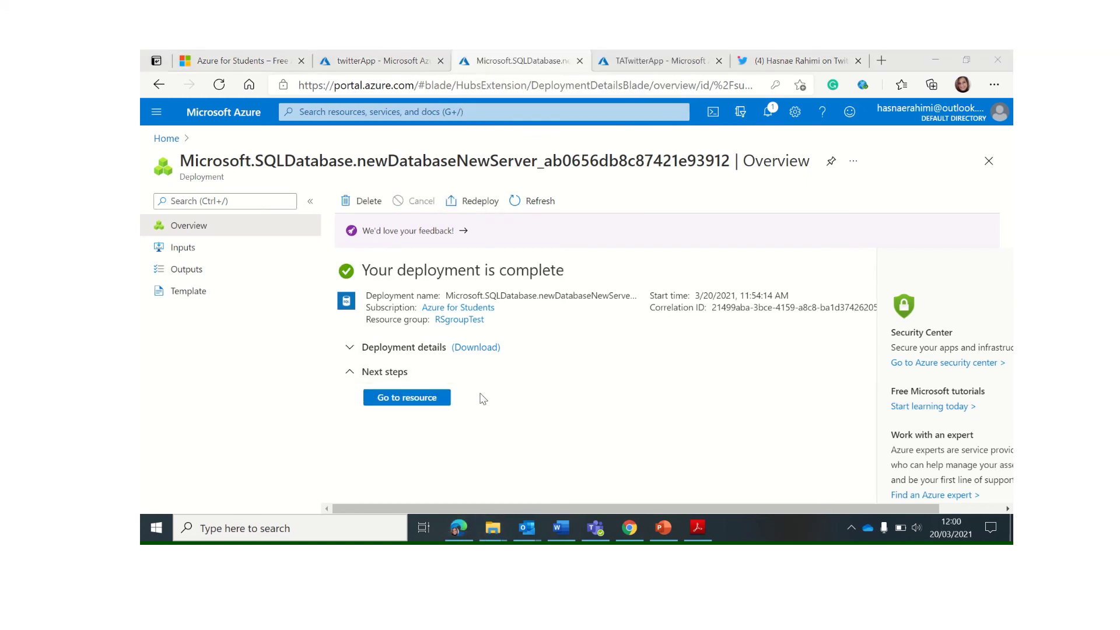
left_click(425, 397)
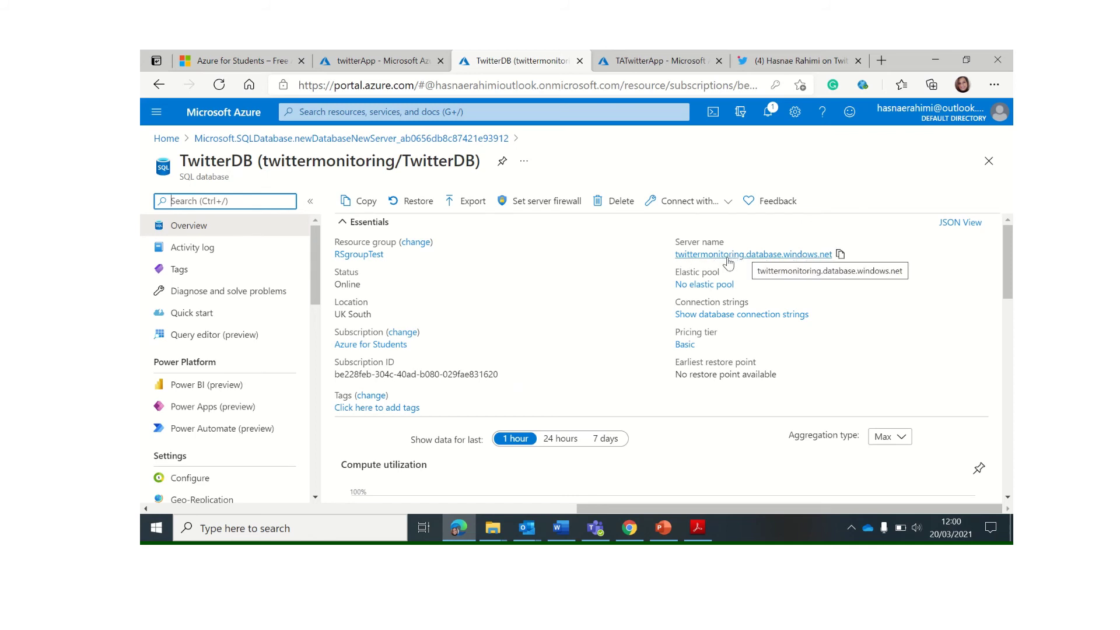
left_click(726, 255)
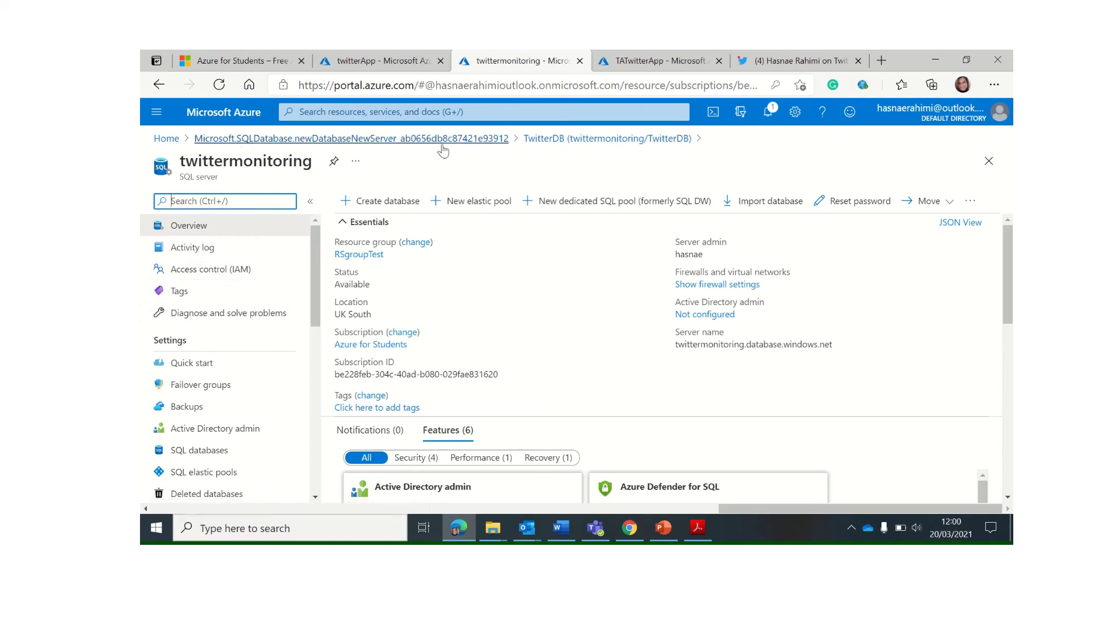
left_click(577, 142)
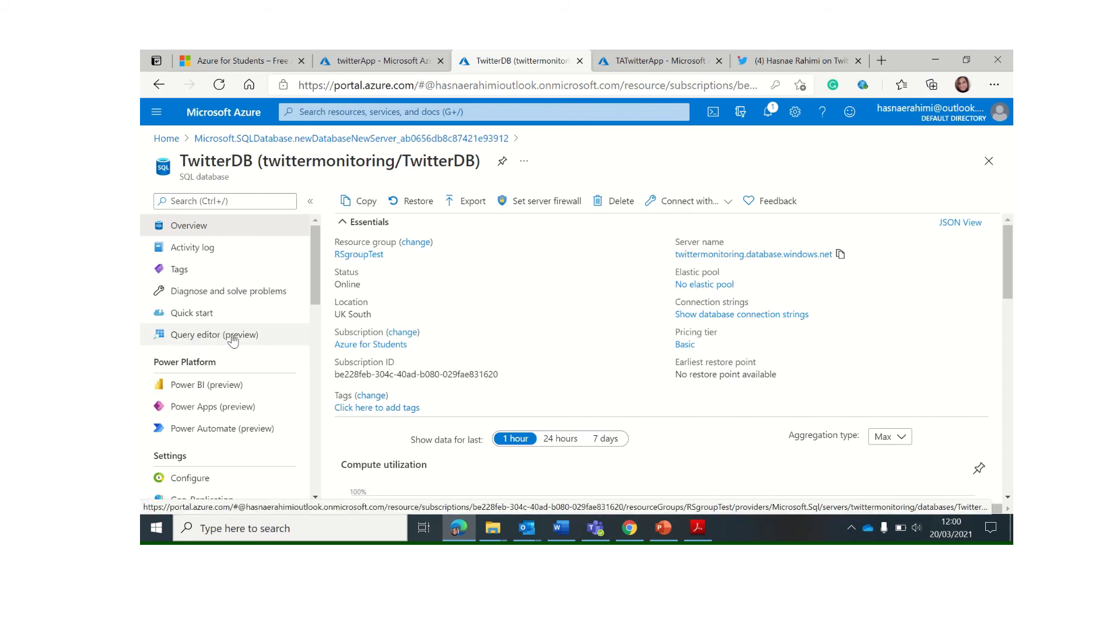
Log in to TwitterDB's Query editor (preview) using the SQL server authentication password
left_click(210, 337)
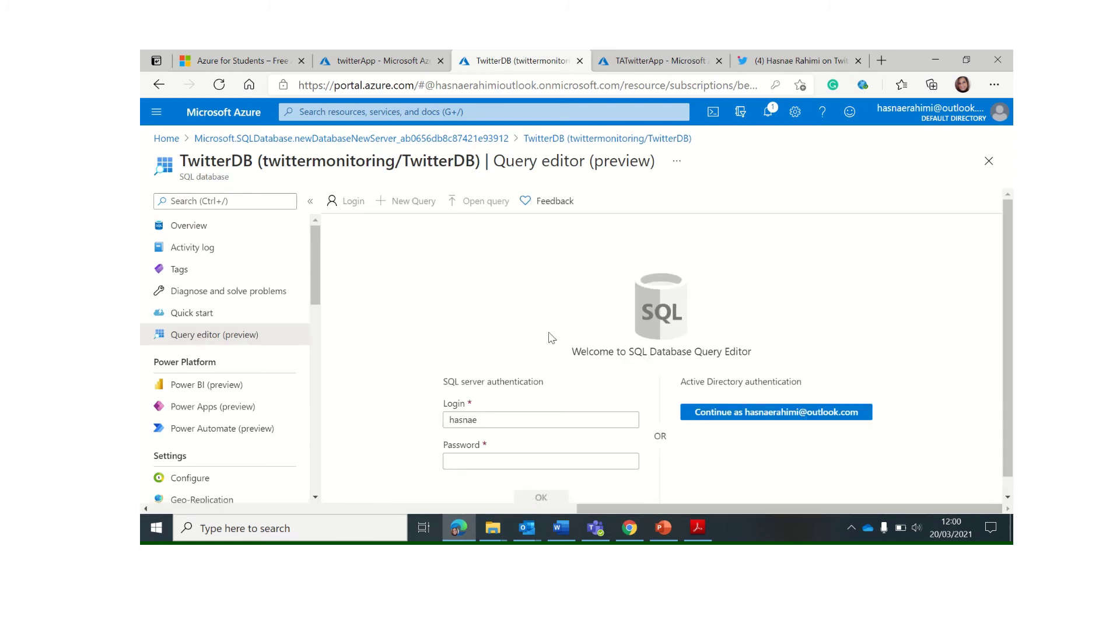
left_click(520, 464)
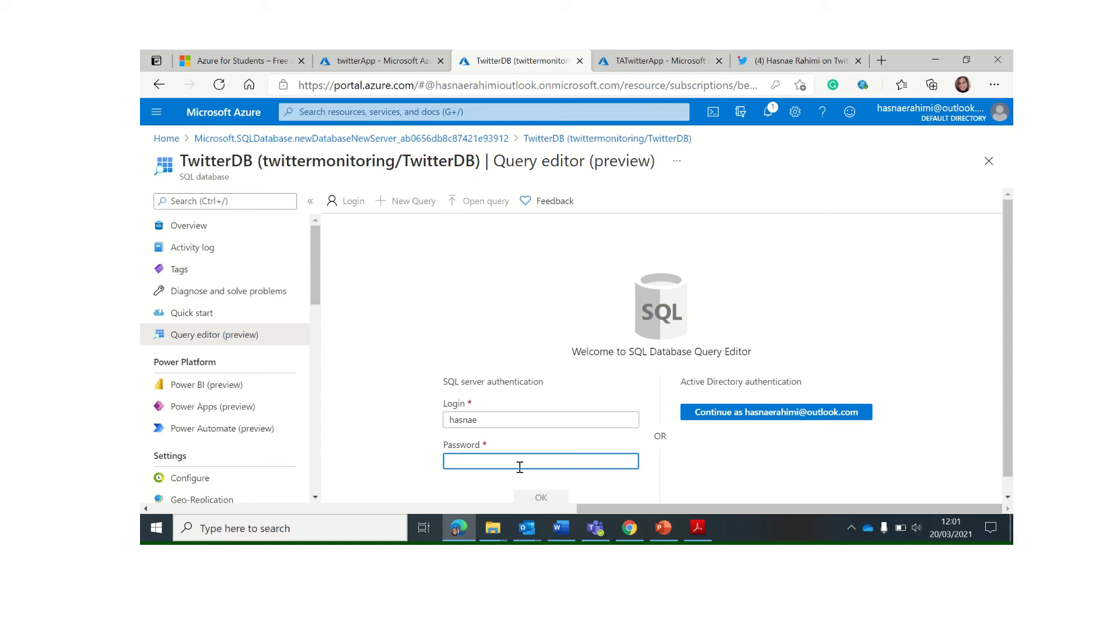
type("•••")
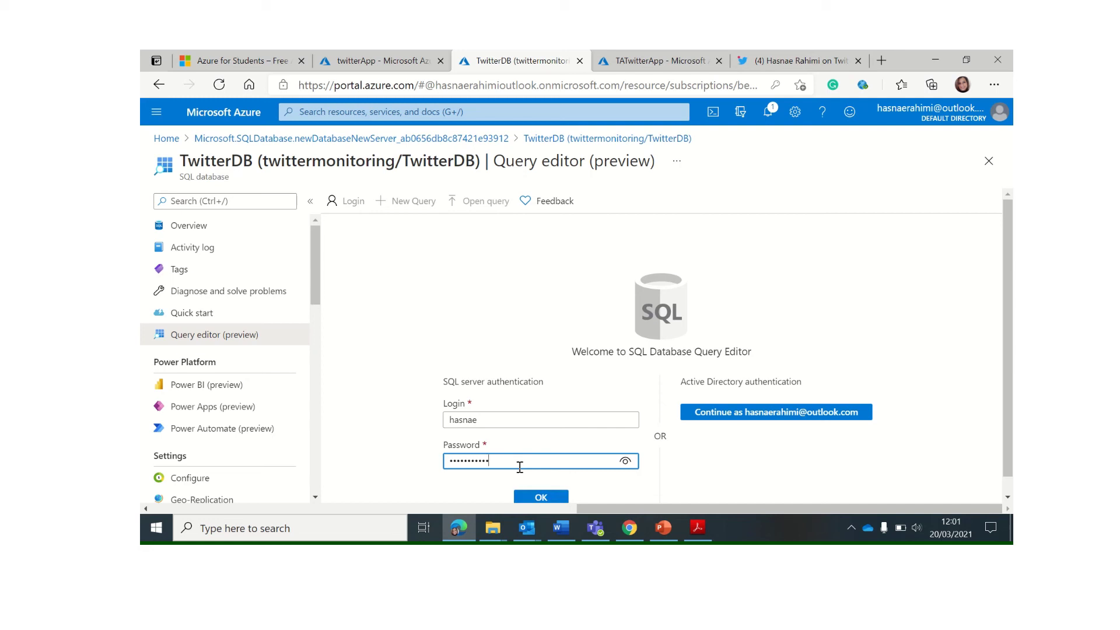
key("BackSpace")
key("BackSpace")
key("BackSpace")
key("BackSpace")
key("BackSpace")
key("BackSpace")
key("BackSpace")
key("BackSpace")
key("BackSpace")
key("BackSpace")
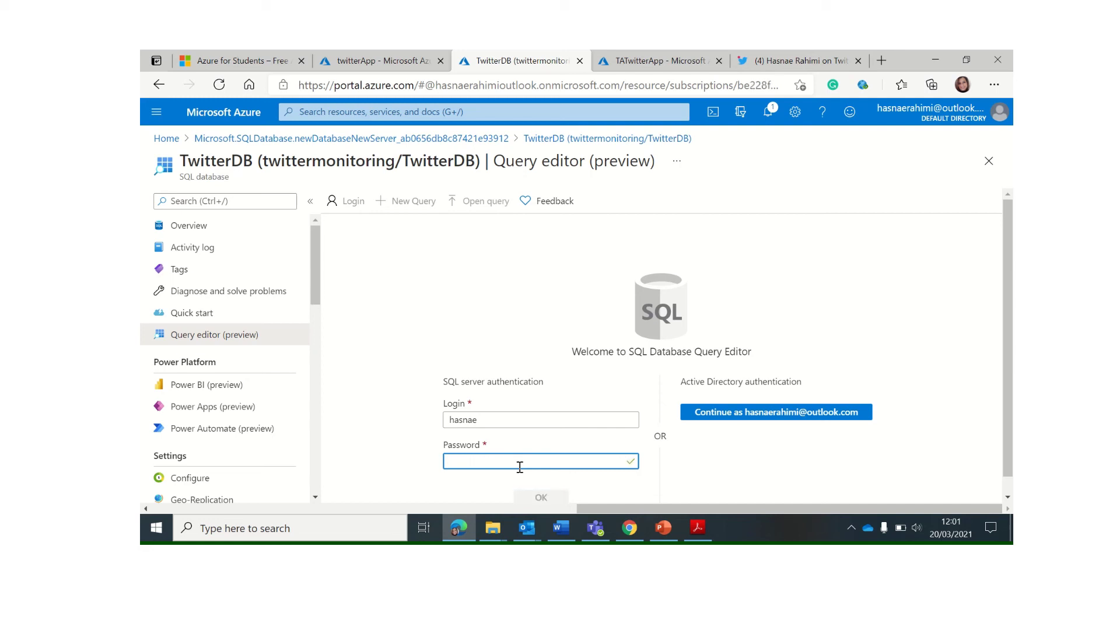
type("•••••")
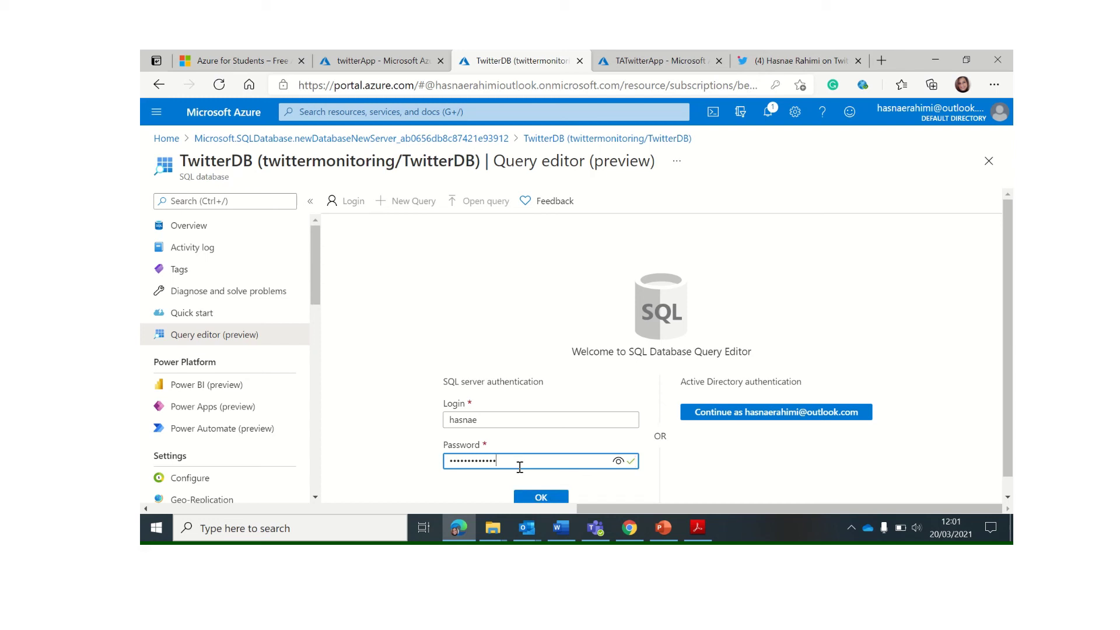
left_click(537, 497)
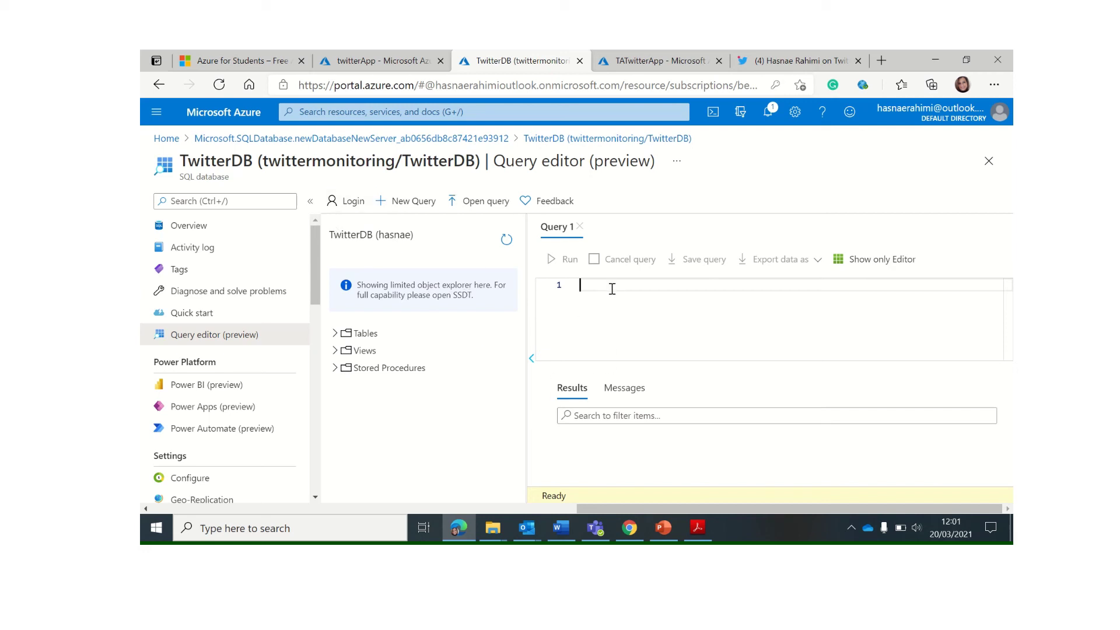
Paste and run the CREATE TABLE [dbo].[Twitter] script, then refresh Tables to show dbo.Twitter
key("ctrl+v")
scroll(634, 321, "up", 2)
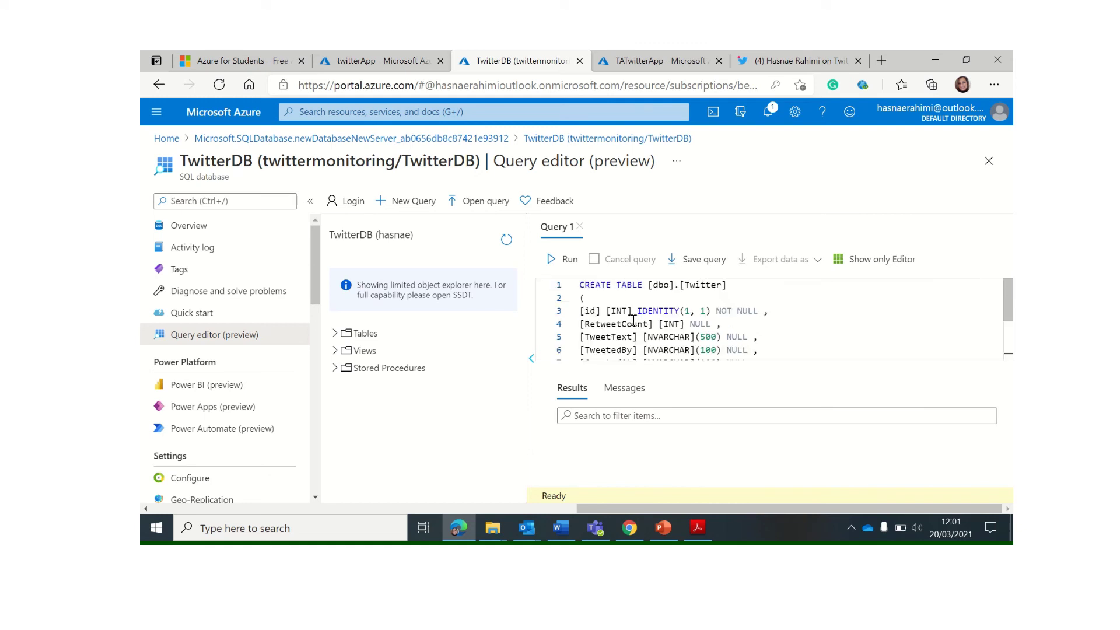
scroll(630, 311, "down", 2)
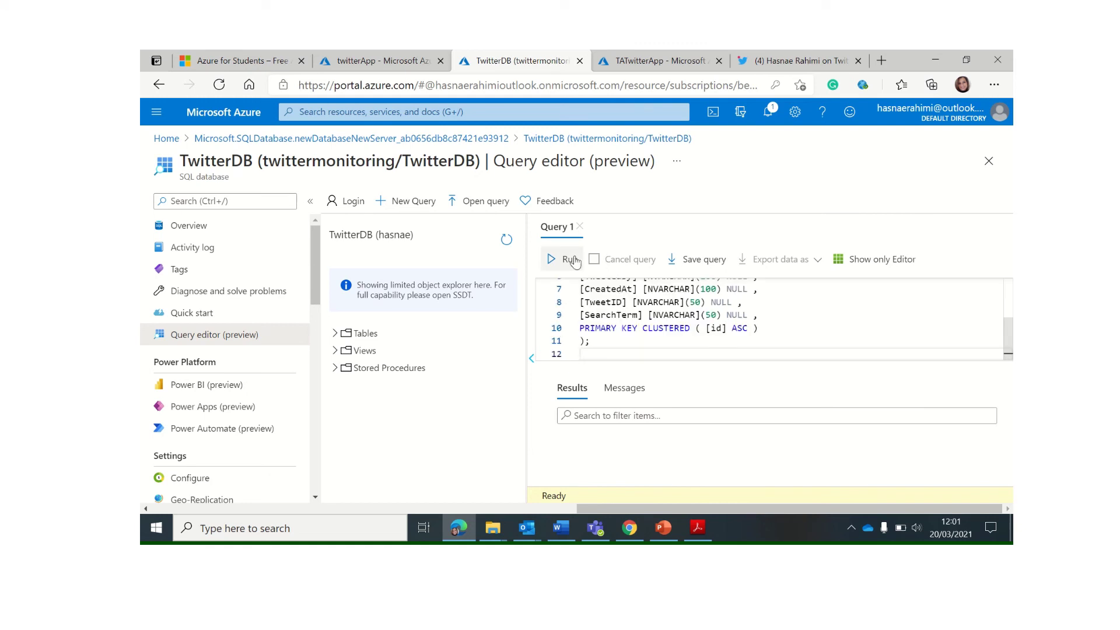
left_click(336, 334)
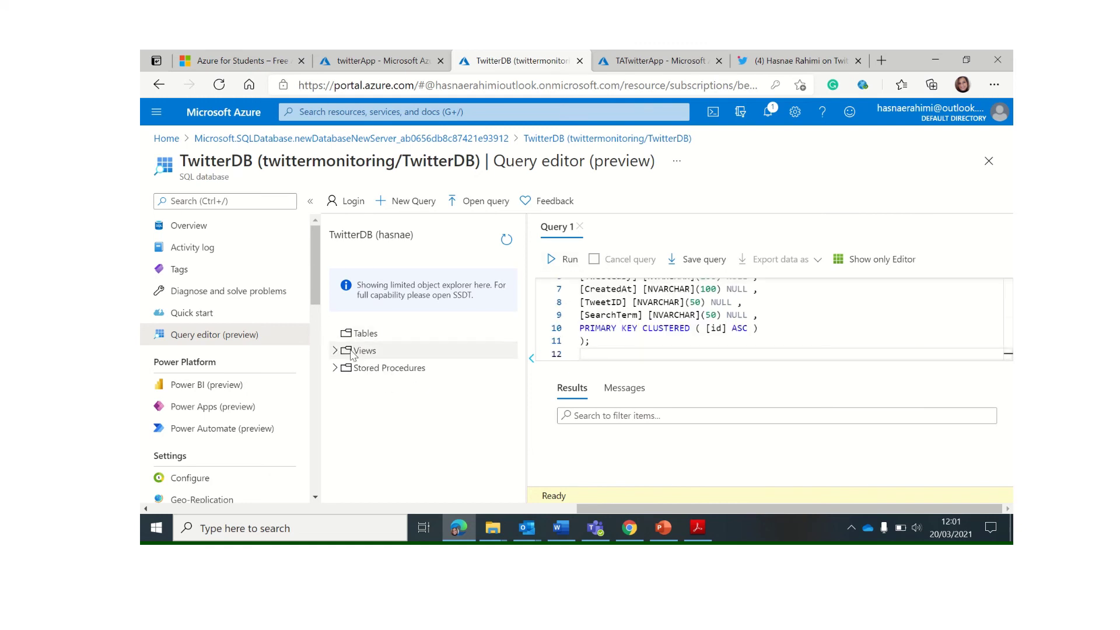
left_click(553, 259)
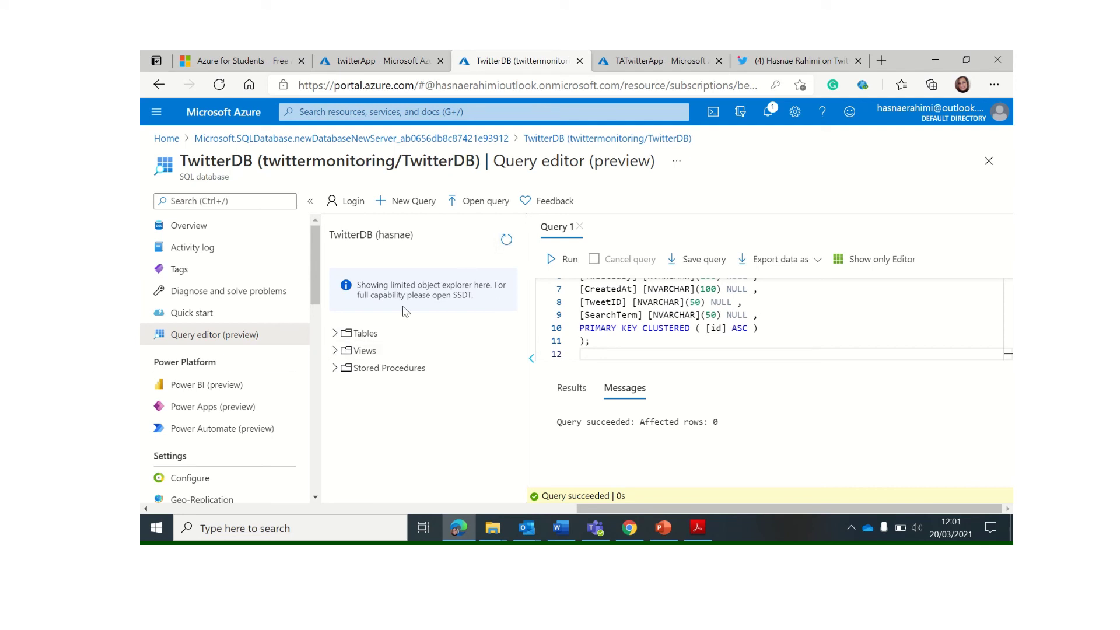
left_click(335, 334)
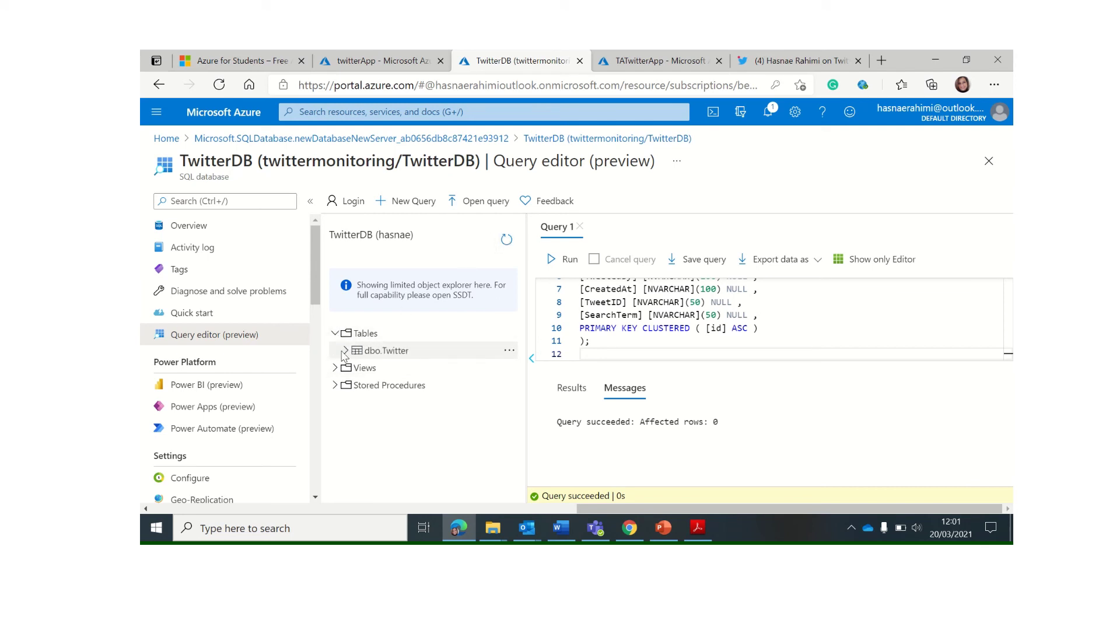
Expand dbo.Twitter and replace the editor's script with 'select * from Twitter'
left_click(347, 352)
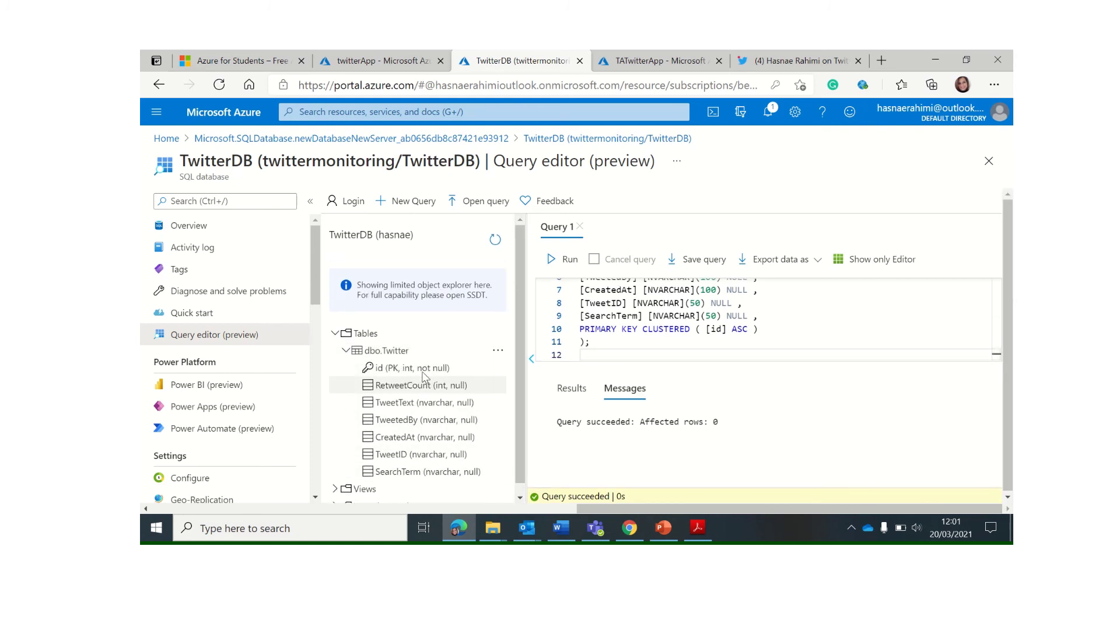
left_click(601, 342)
key("ctrl+a")
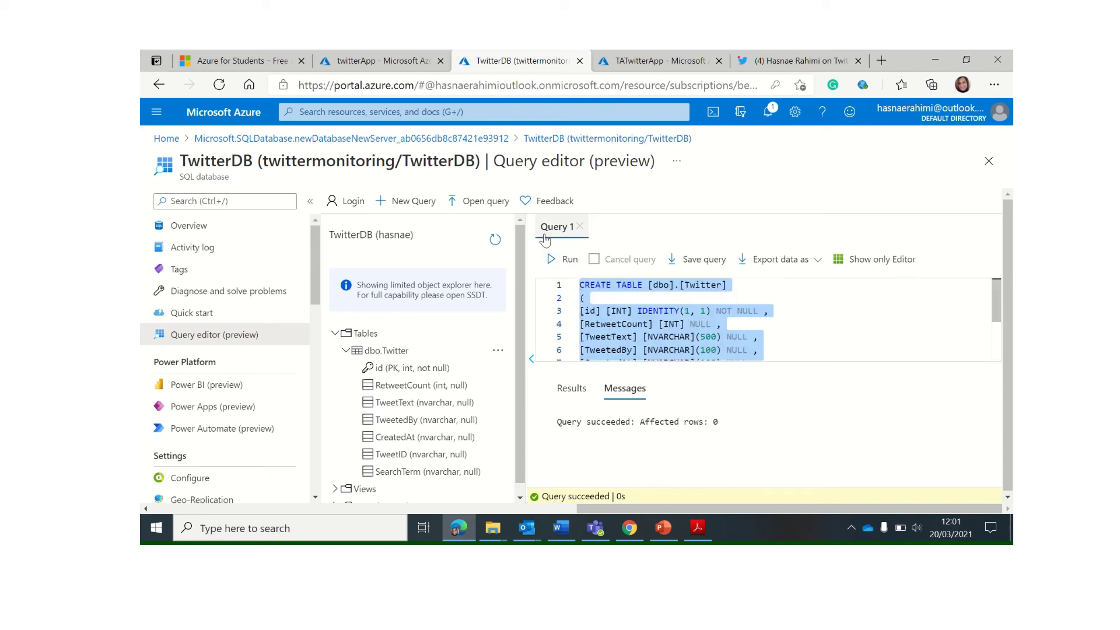
key("Delete")
type("selec")
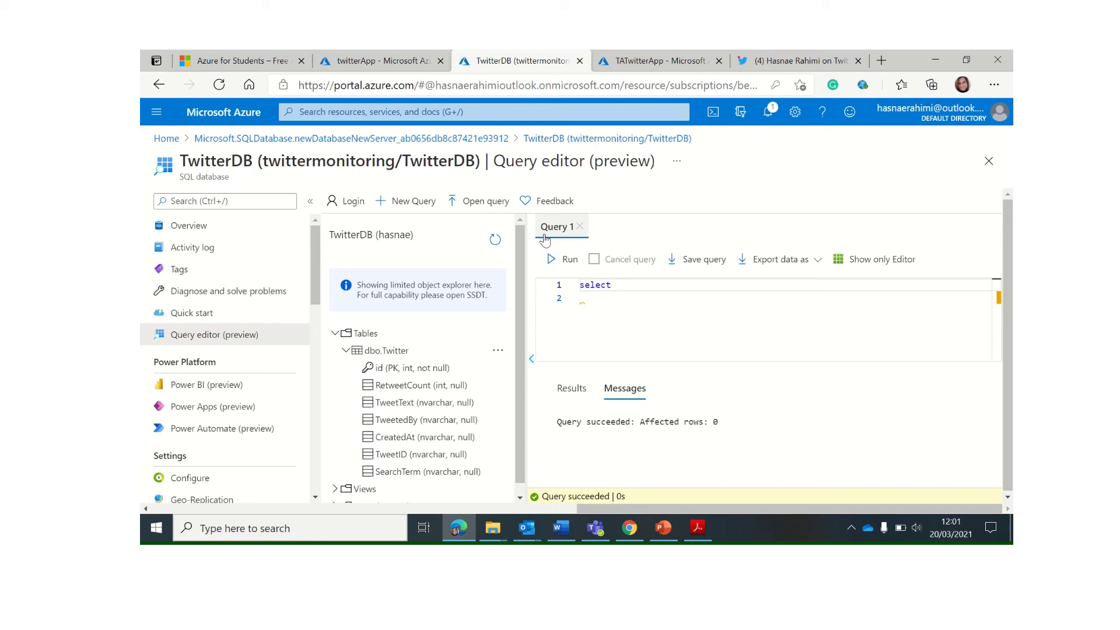
type("t * from Twitter")
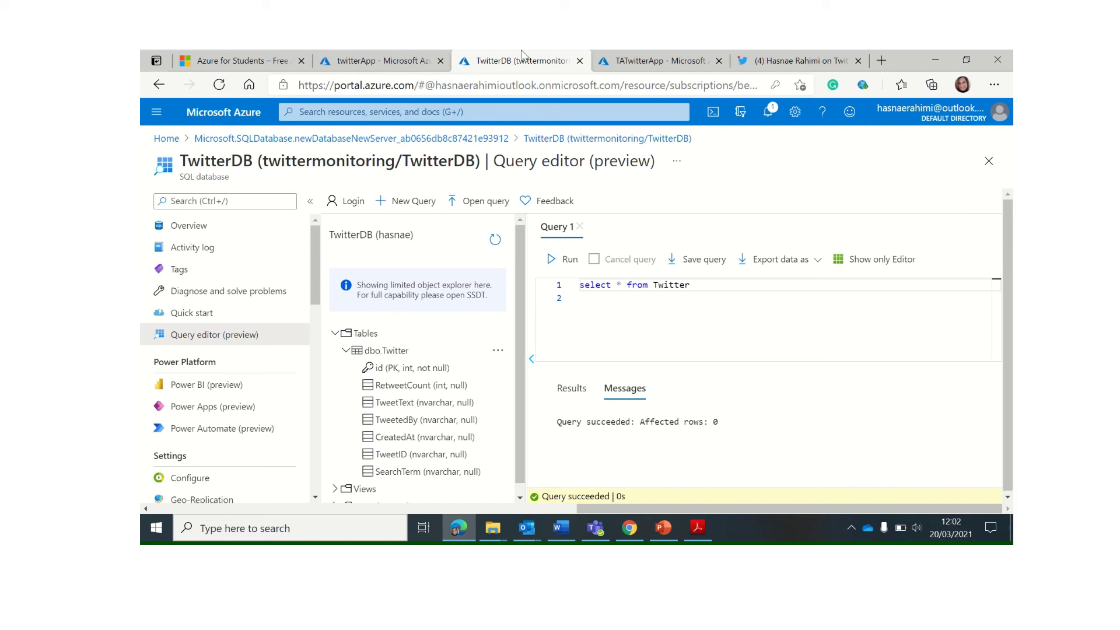
Copy the TwitterDB server name and paste it into the twitterApp connection's SQL server name field
left_click(390, 64)
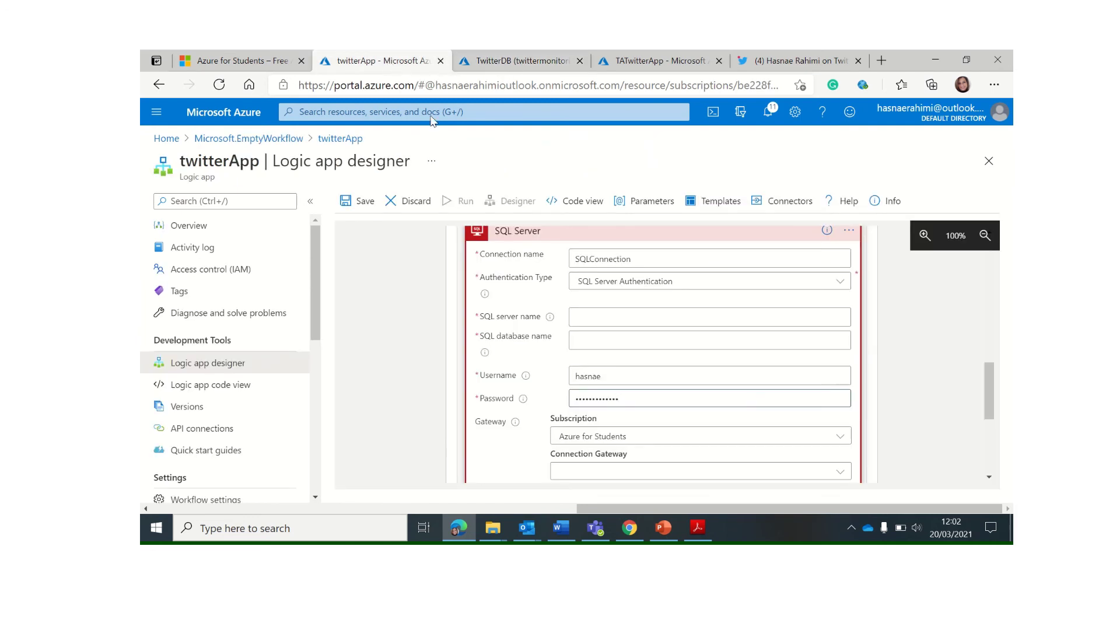
mouse_move(454, 51)
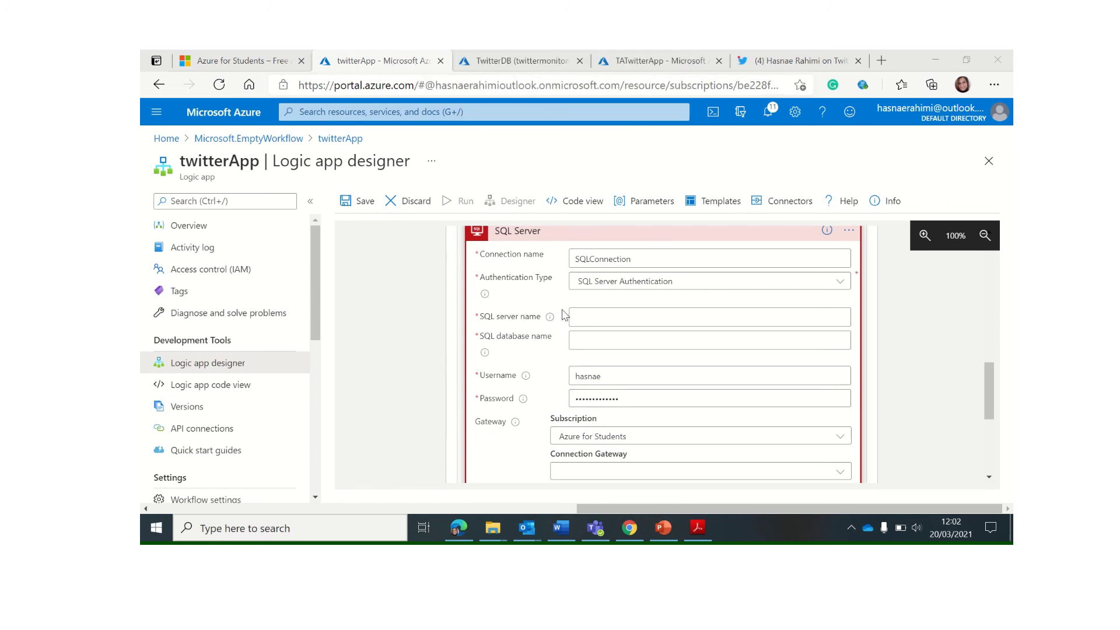
left_click(593, 343)
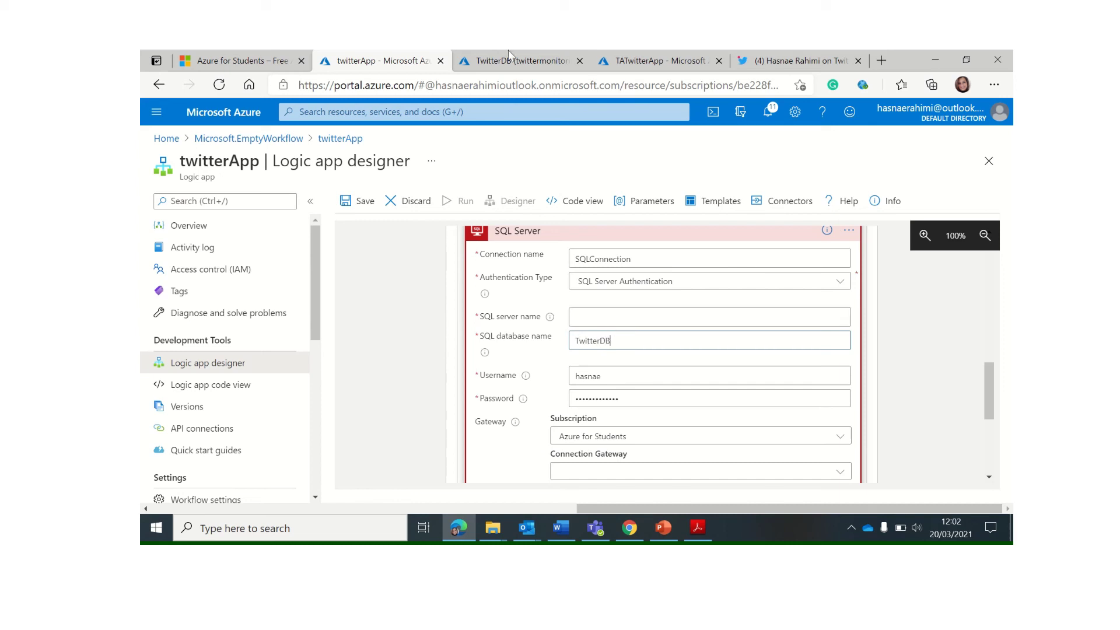
left_click(476, 59)
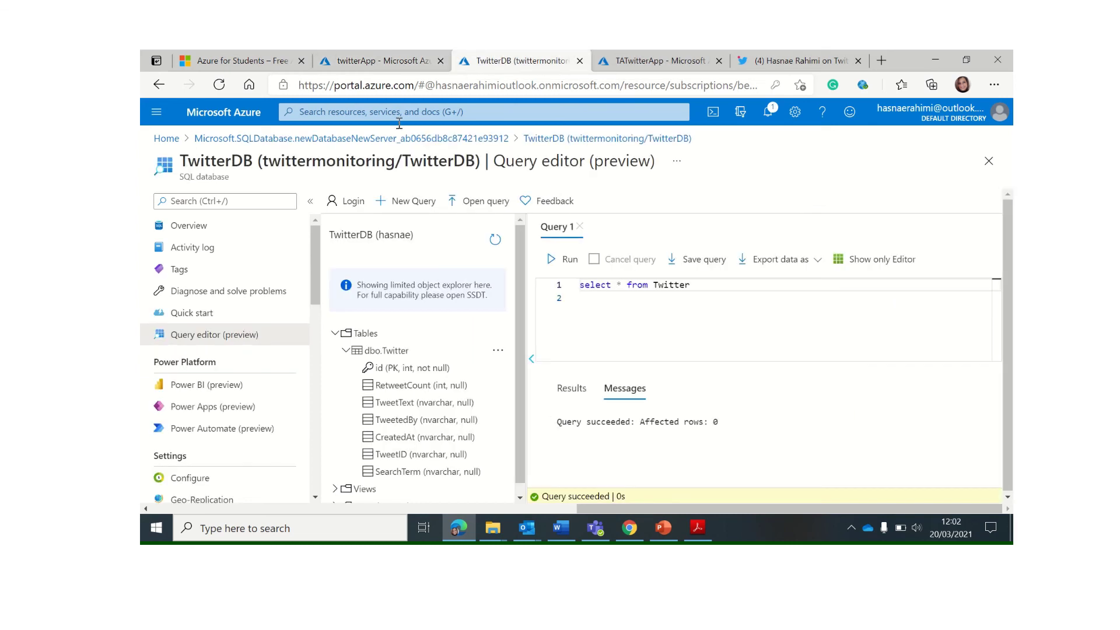
left_click(577, 138)
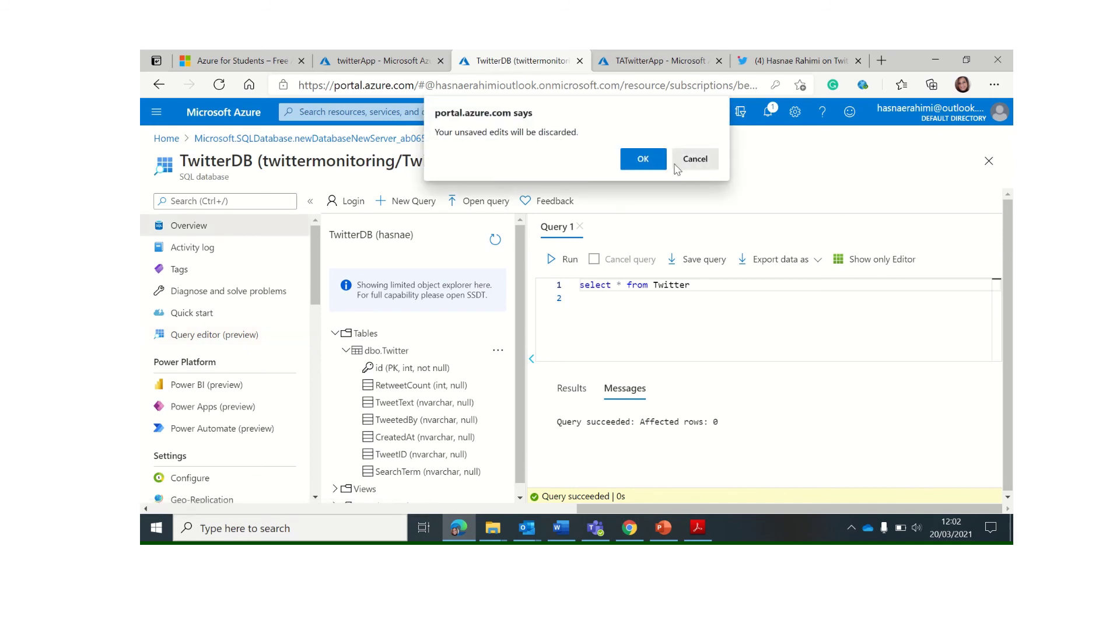
left_click(654, 160)
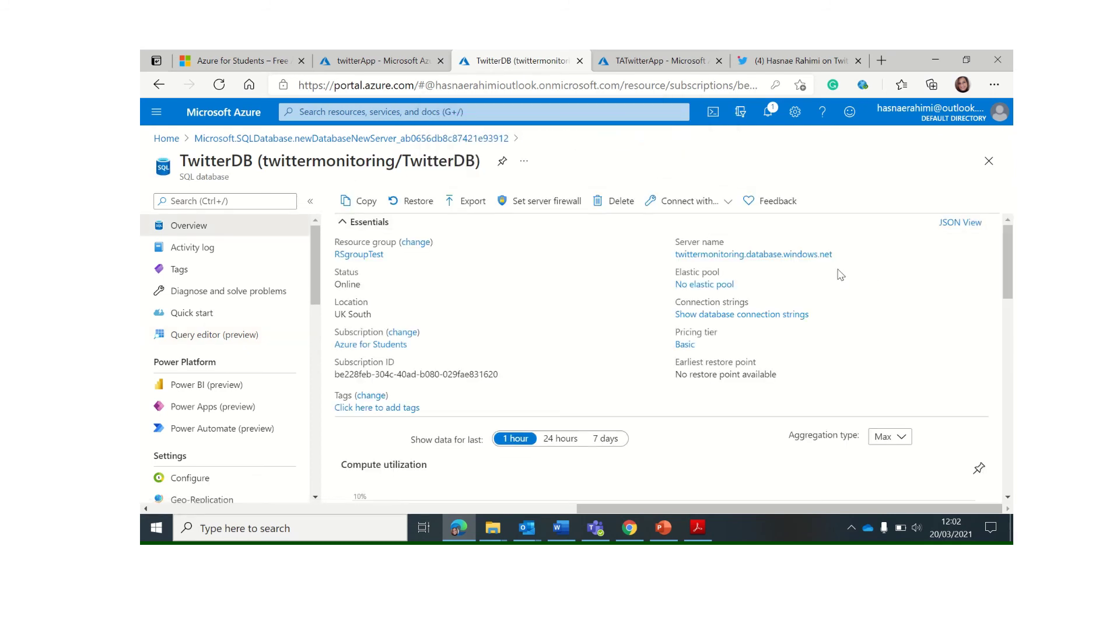
left_click(839, 255)
left_click(350, 60)
left_click(584, 318)
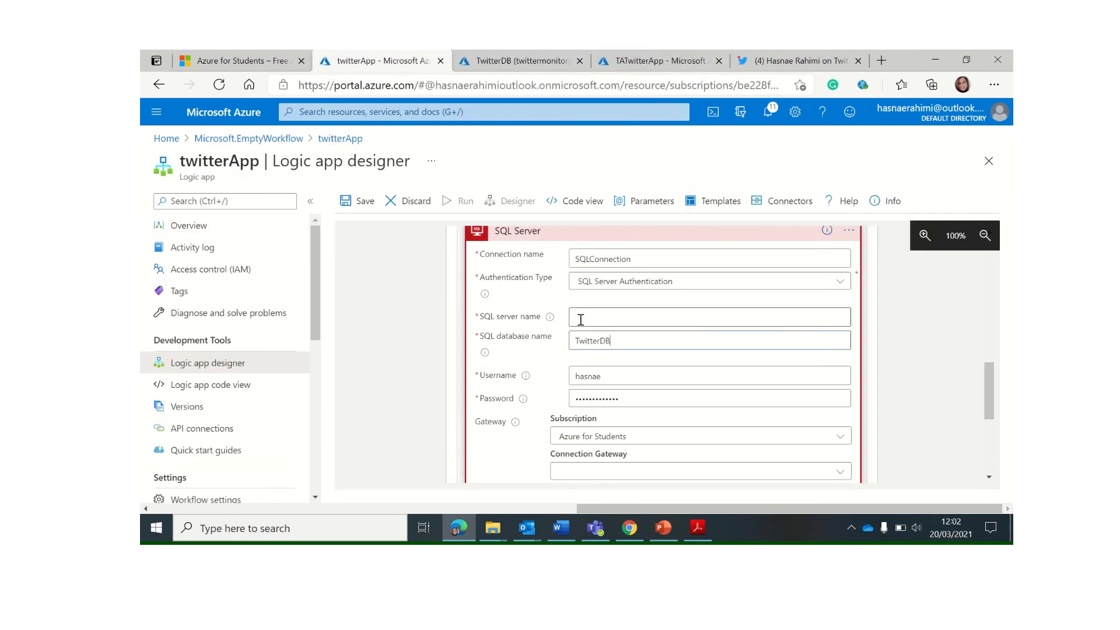
key("ctrl+v")
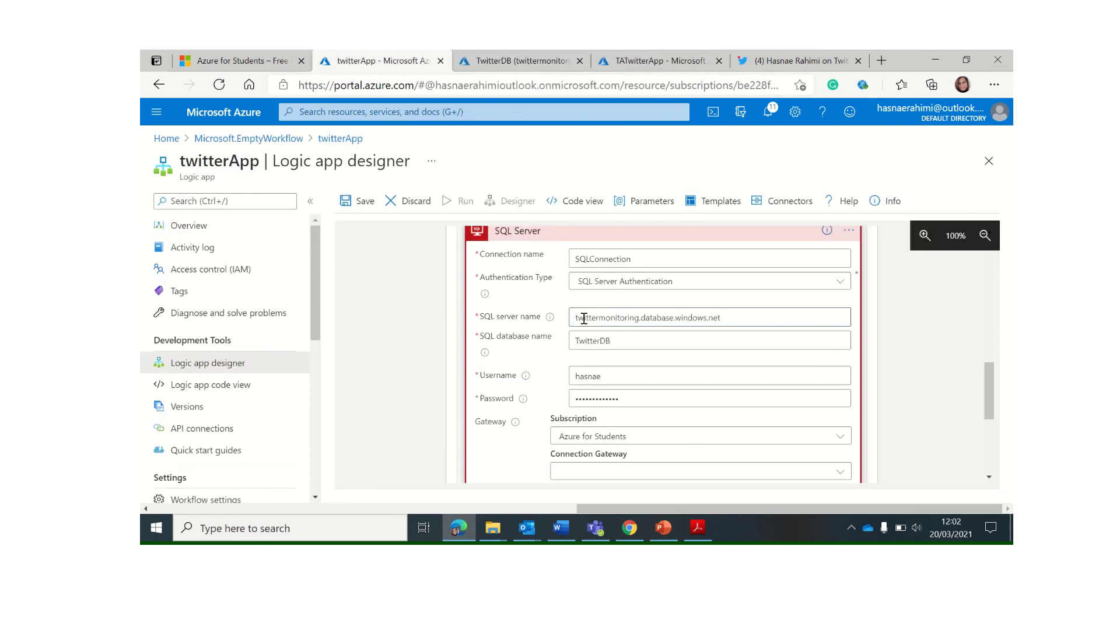
scroll(601, 374, "down", 2)
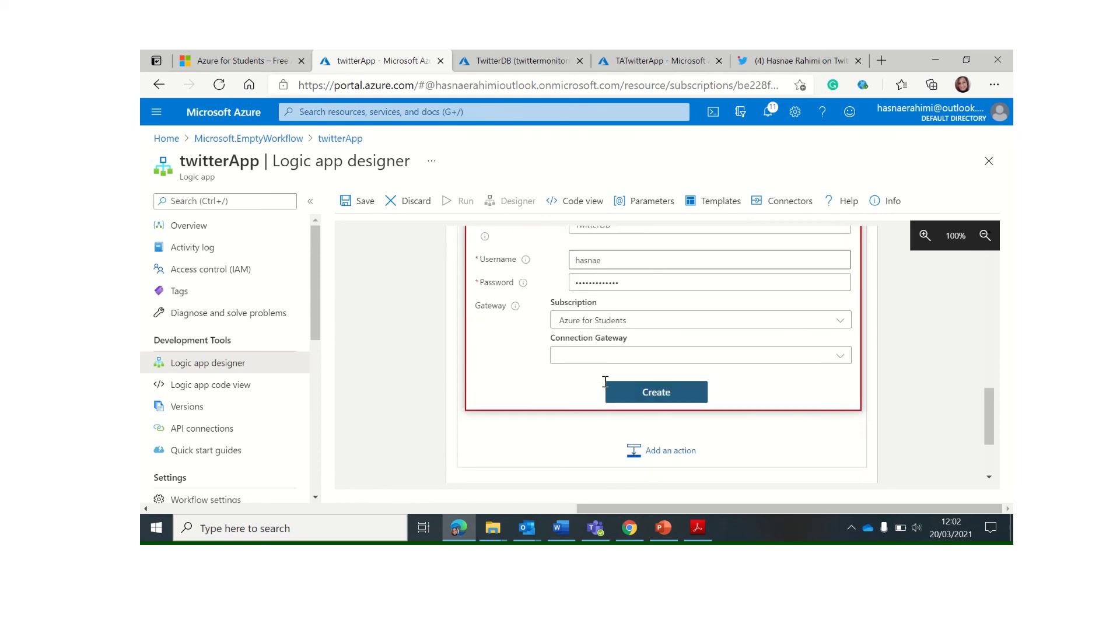
scroll(619, 381, "up", 2)
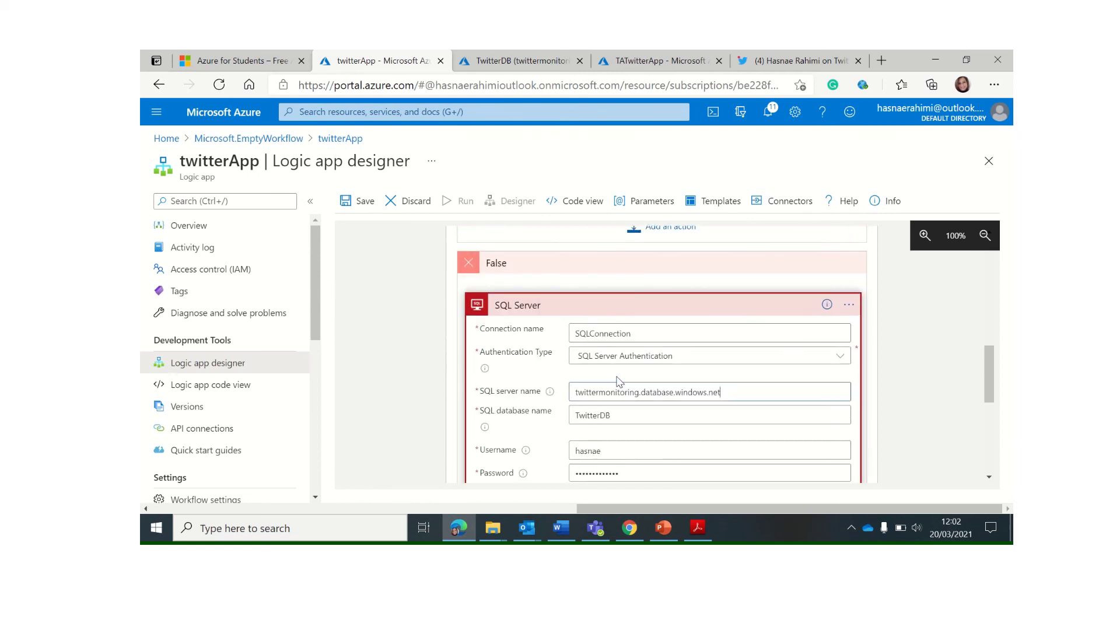
scroll(619, 380, "down", 2)
Create the connection and set Insert row to the connection's server, TwitterDB database and Twitter table
left_click(660, 391)
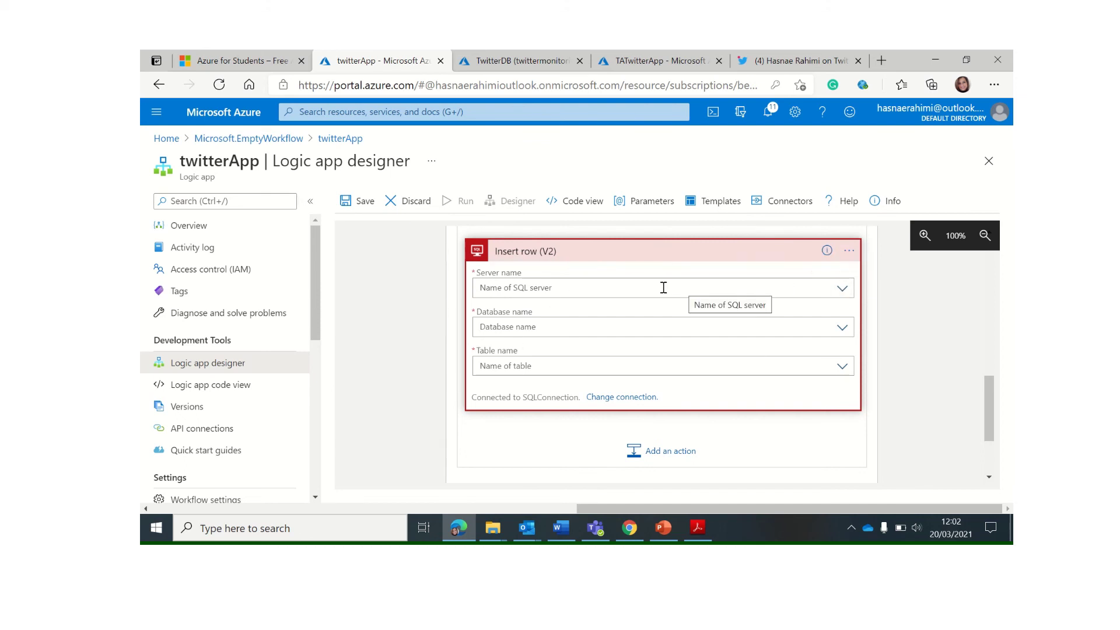
left_click(825, 288)
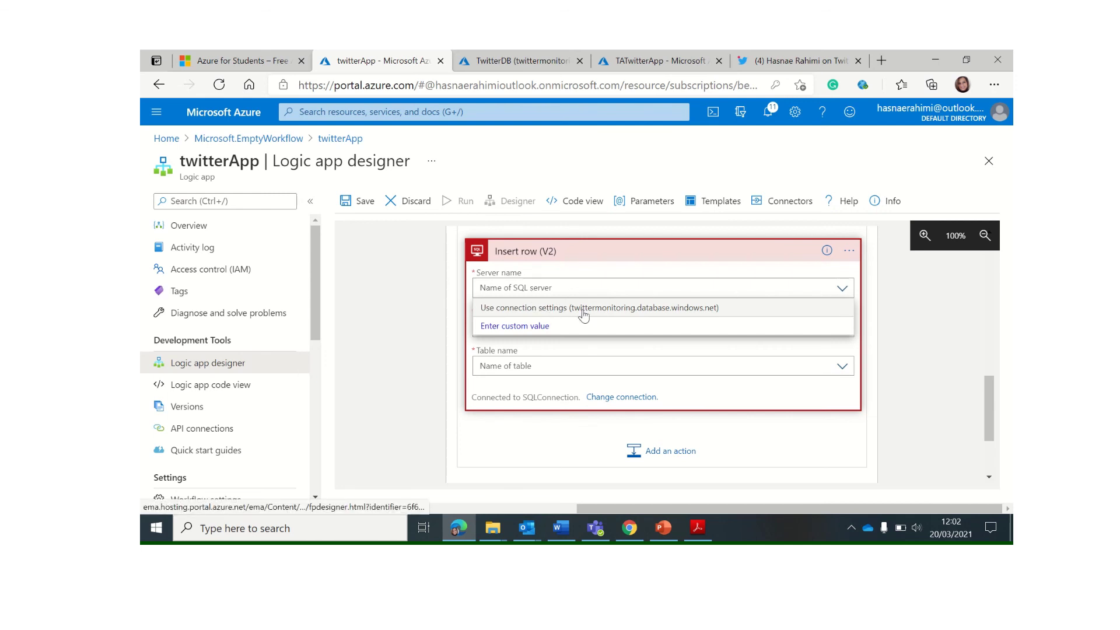
left_click(622, 313)
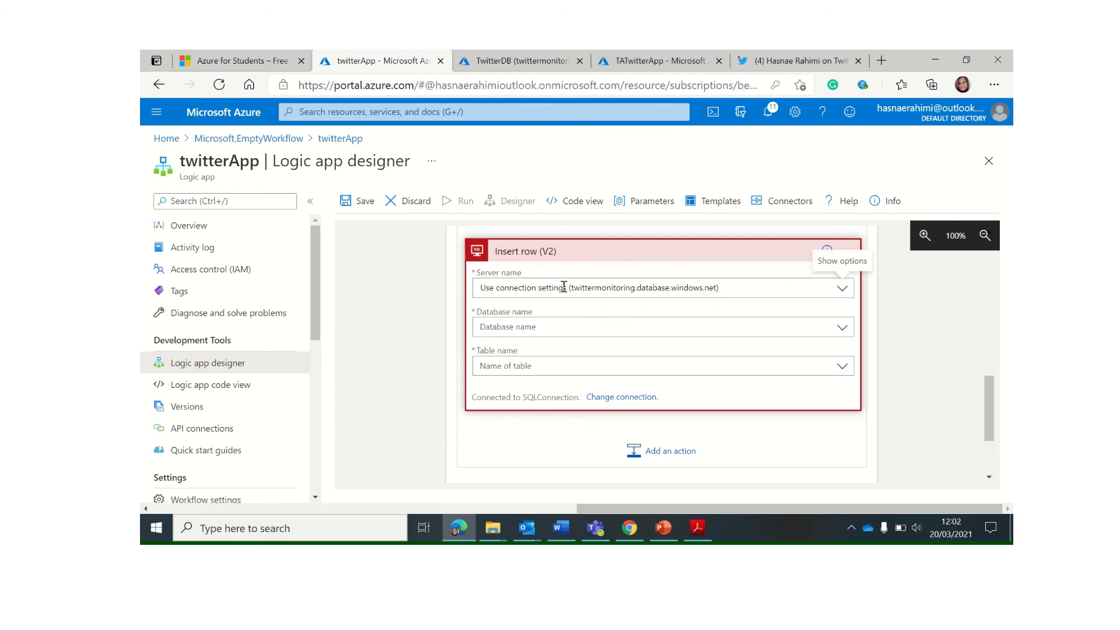
left_click(759, 328)
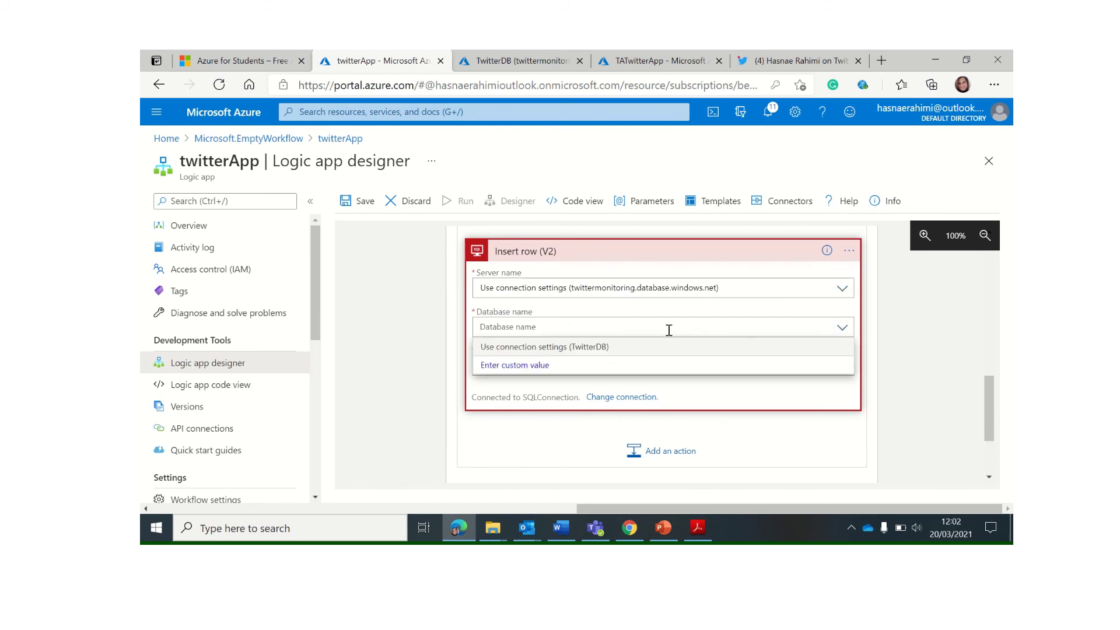
left_click(606, 352)
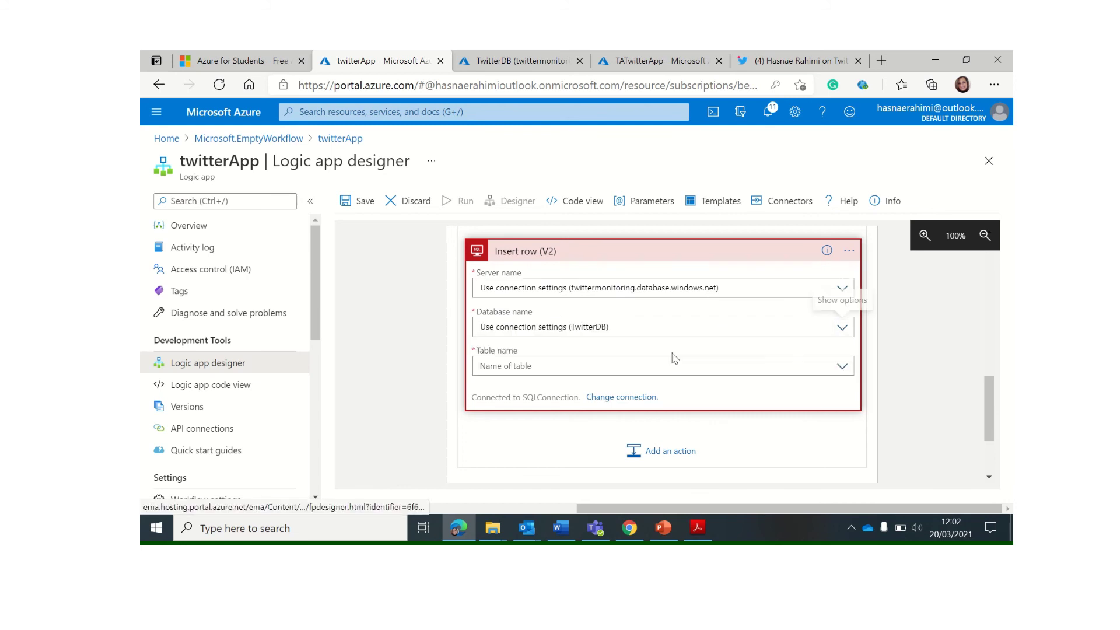
left_click(843, 368)
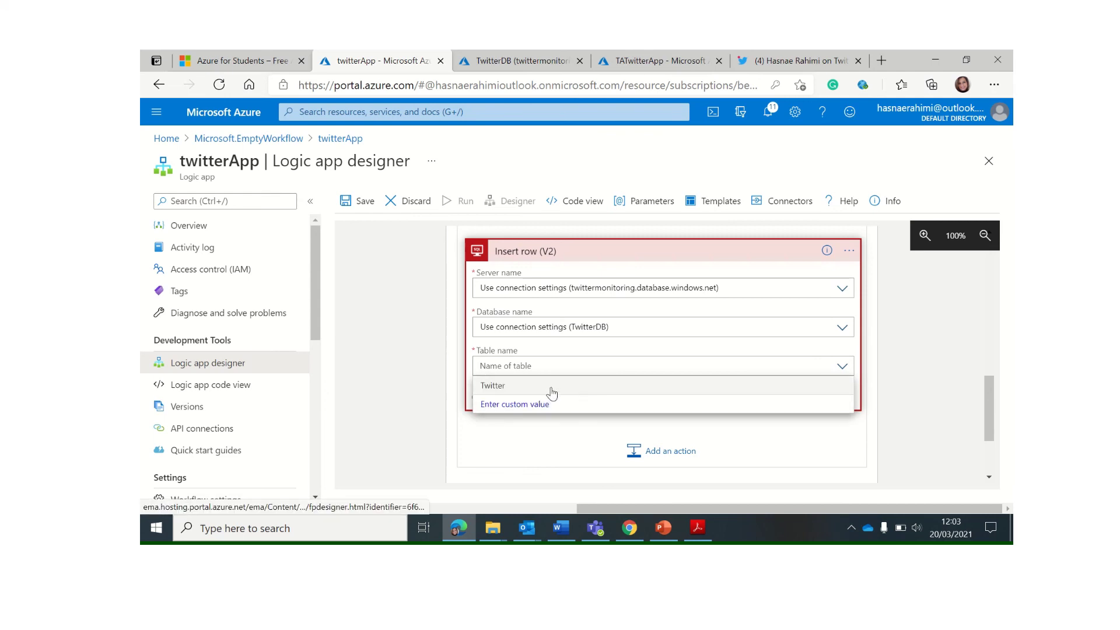
left_click(550, 386)
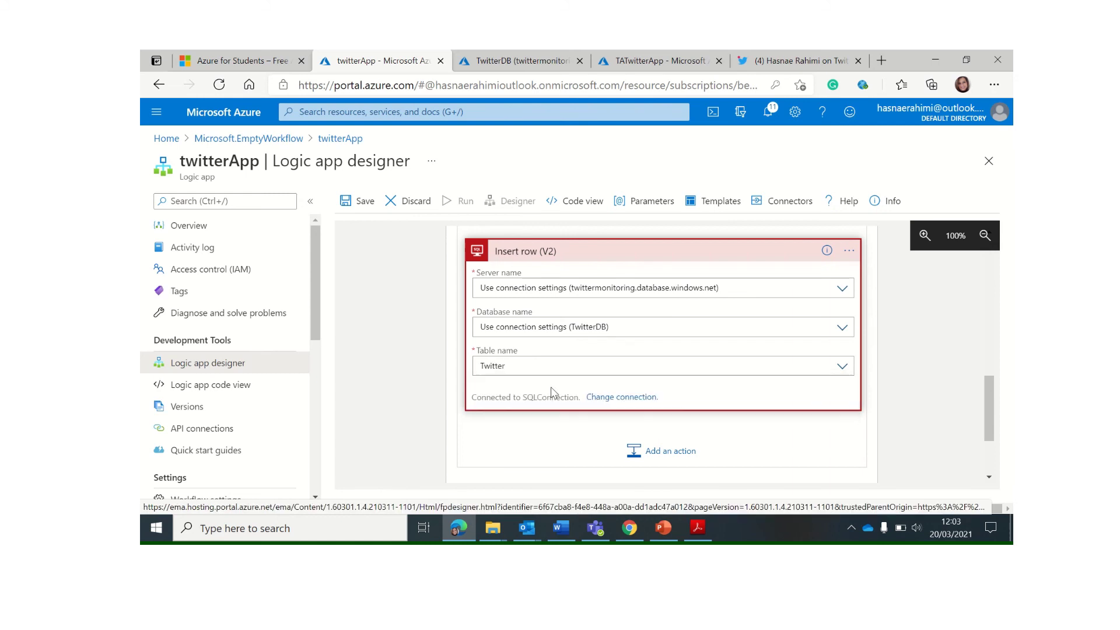
left_click(772, 443)
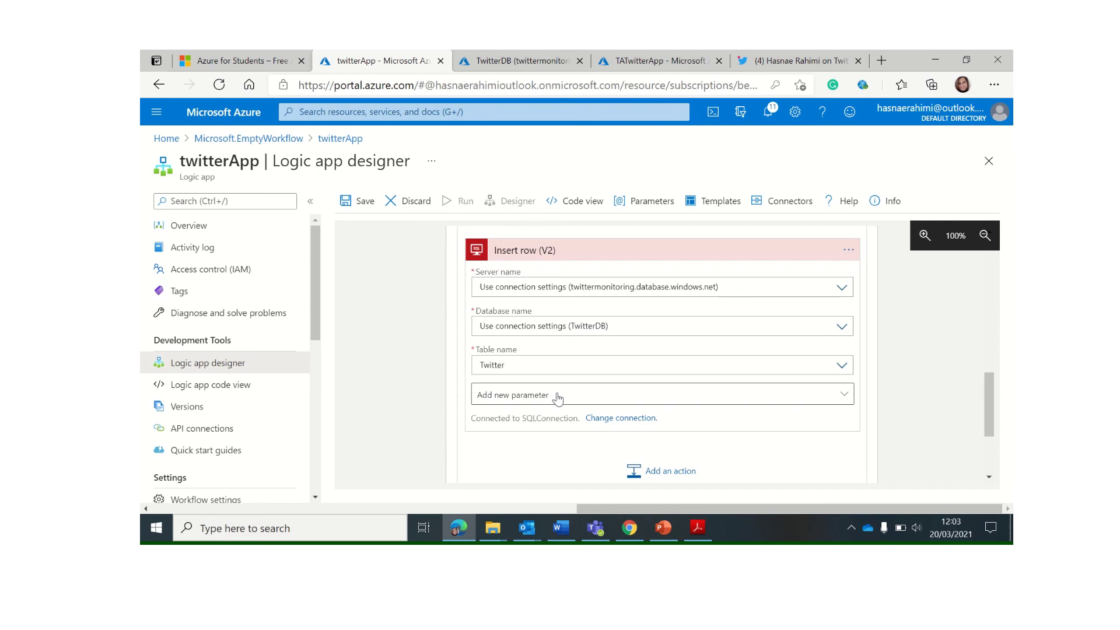
Add the RetweetCount, TweetText, TweetedBy, CreatedAt and TweetID columns to the Insert row step
left_click(557, 398)
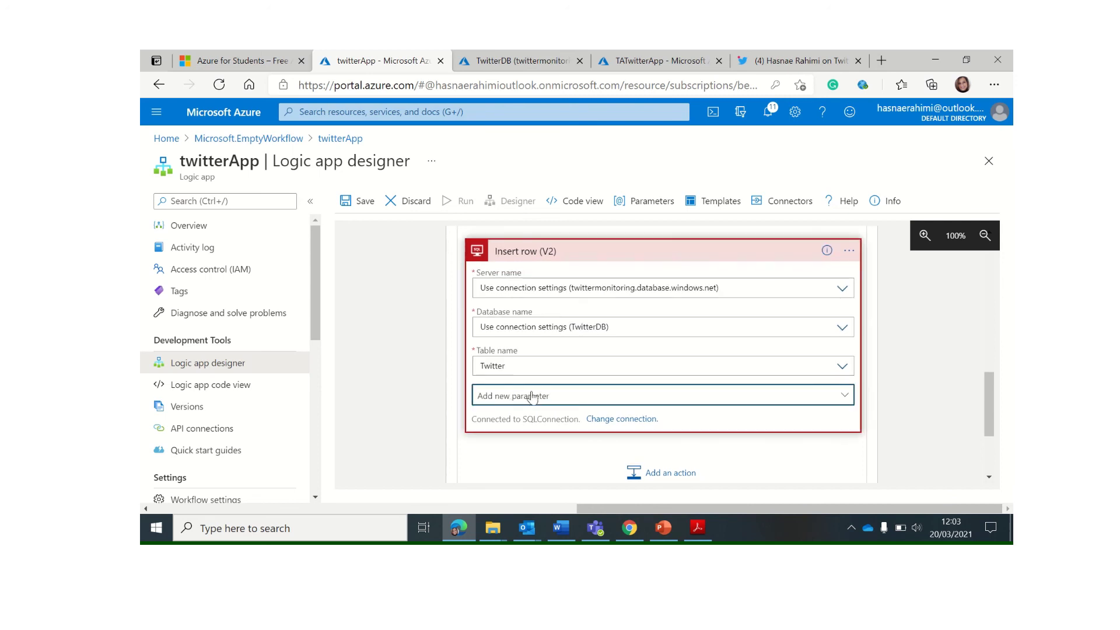
left_click(537, 395)
left_click(390, 359)
left_click(380, 380)
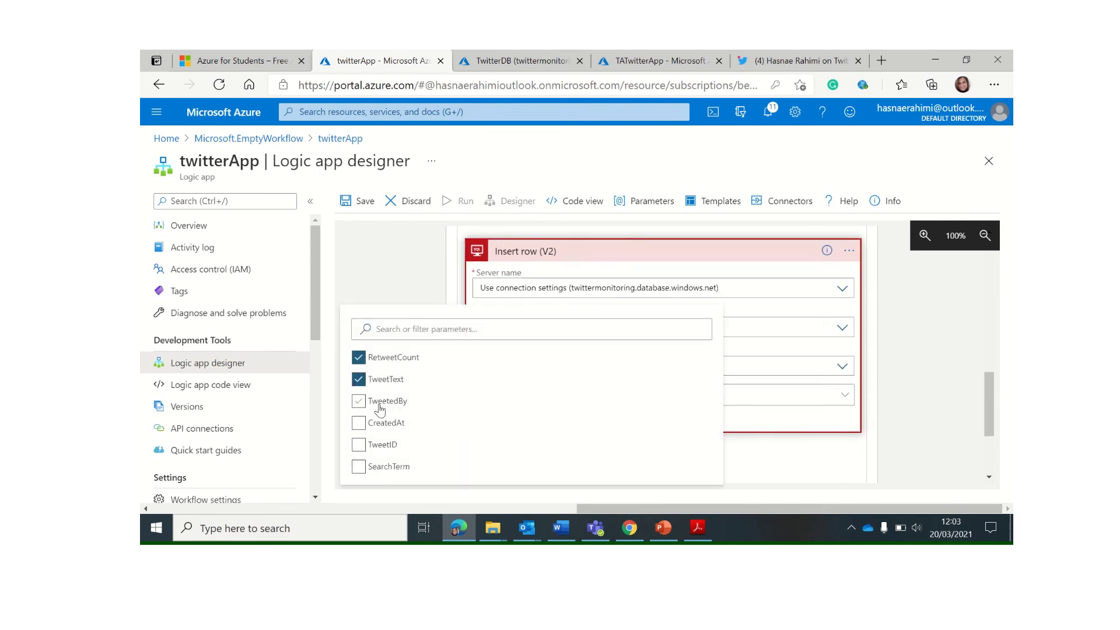
left_click(378, 402)
left_click(380, 428)
left_click(379, 448)
left_click(803, 450)
Start filling RetweetCount by browsing the dynamic content list
left_click(586, 405)
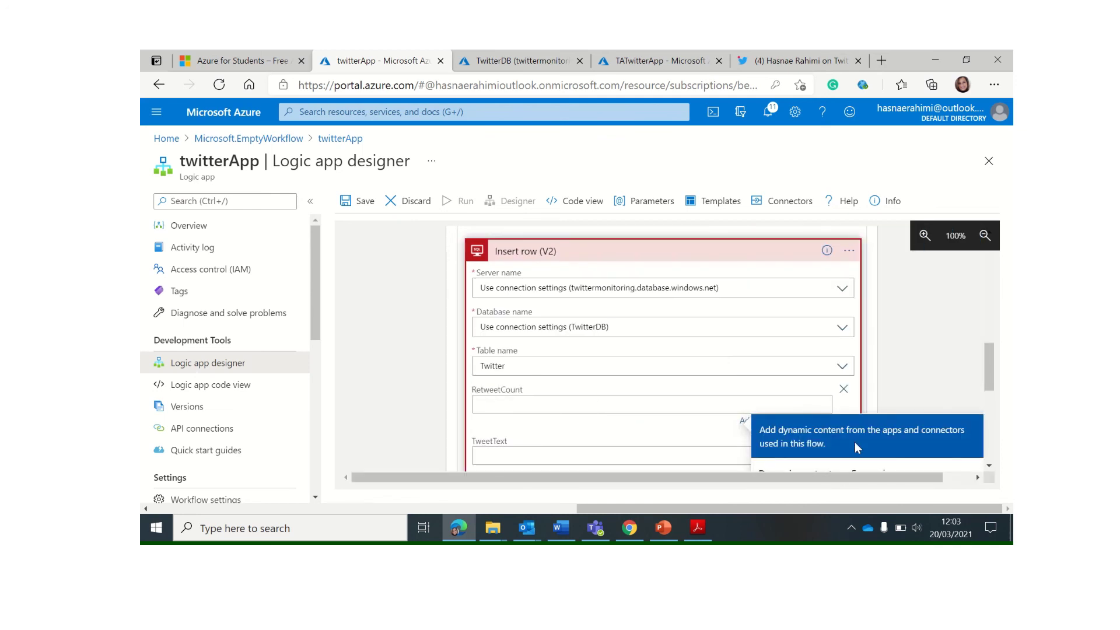
scroll(855, 442, "down", 2)
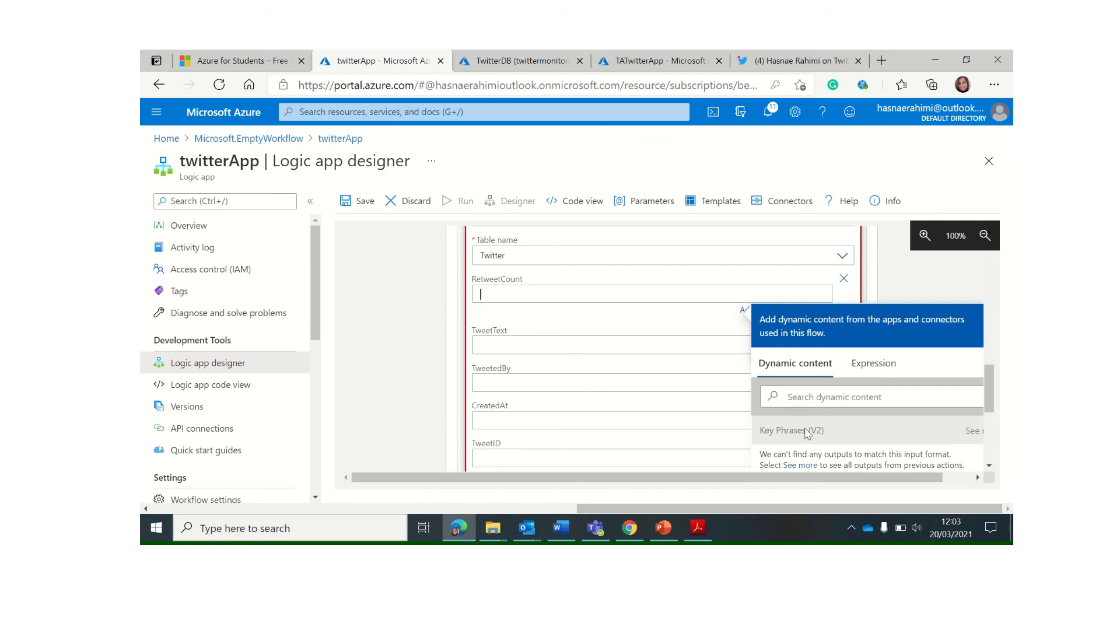
left_click(797, 396)
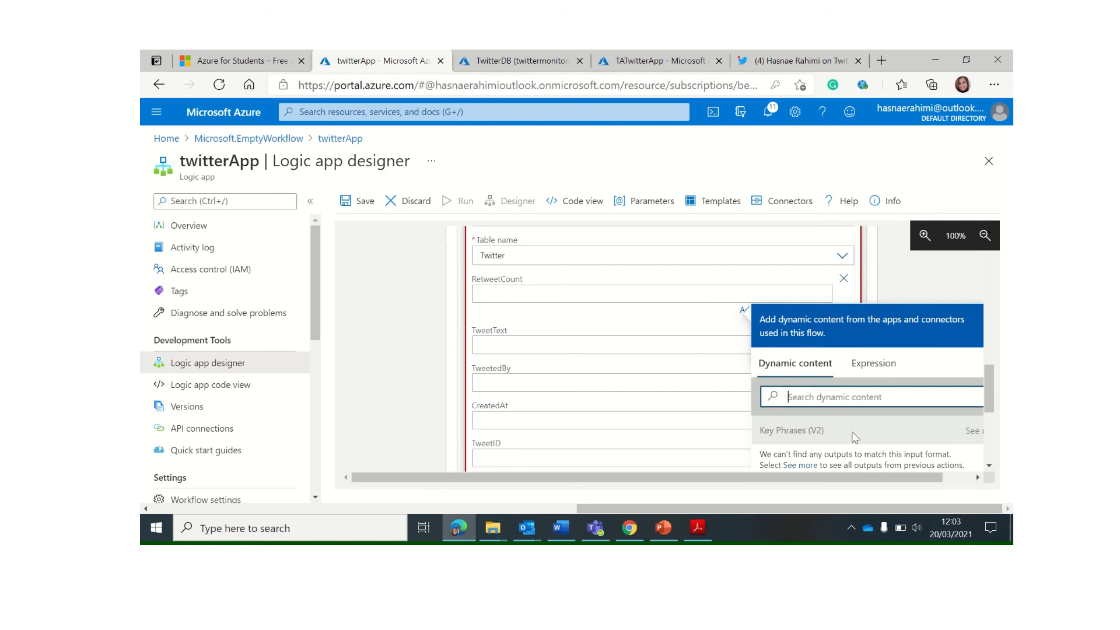
scroll(856, 435, "down", 3)
scroll(859, 419, "up", 3)
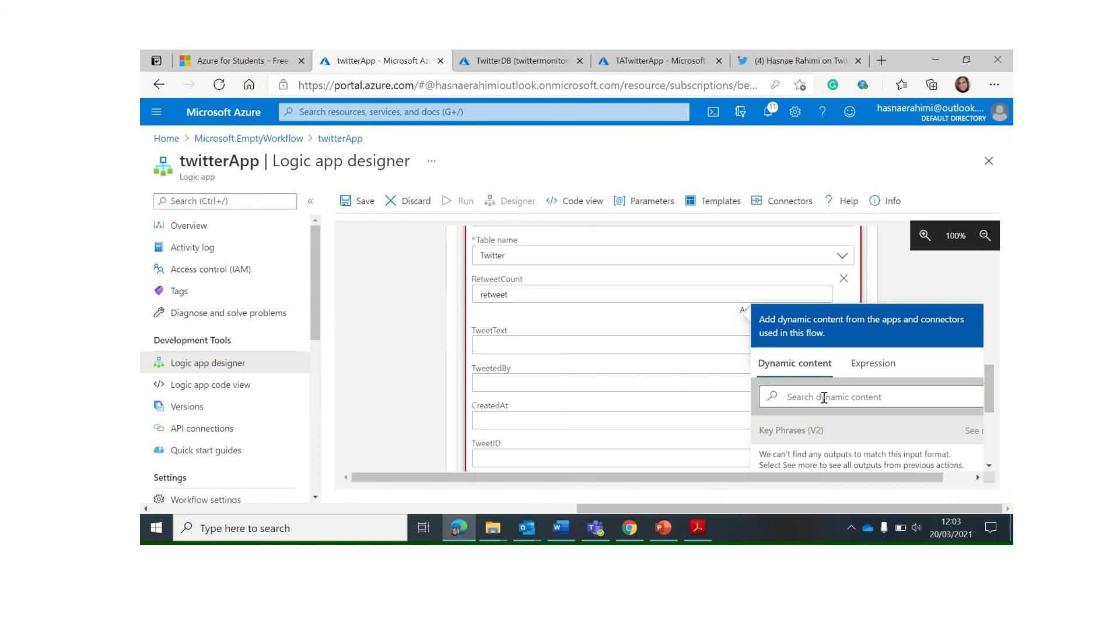
scroll(815, 373, "down", 2)
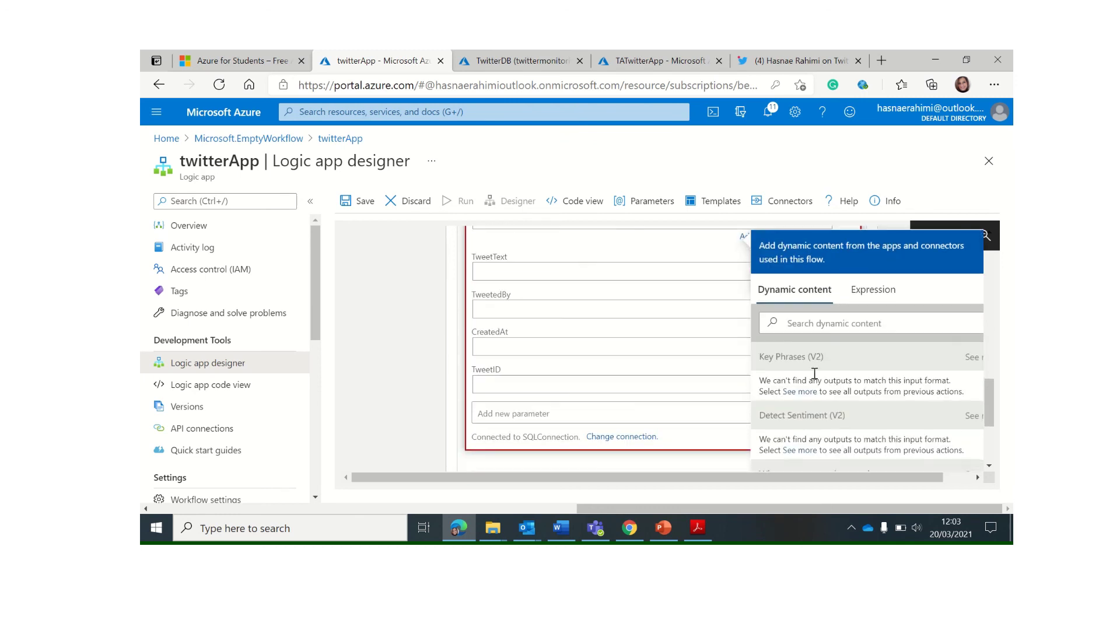
left_click(807, 321)
scroll(499, 331, "up", 3)
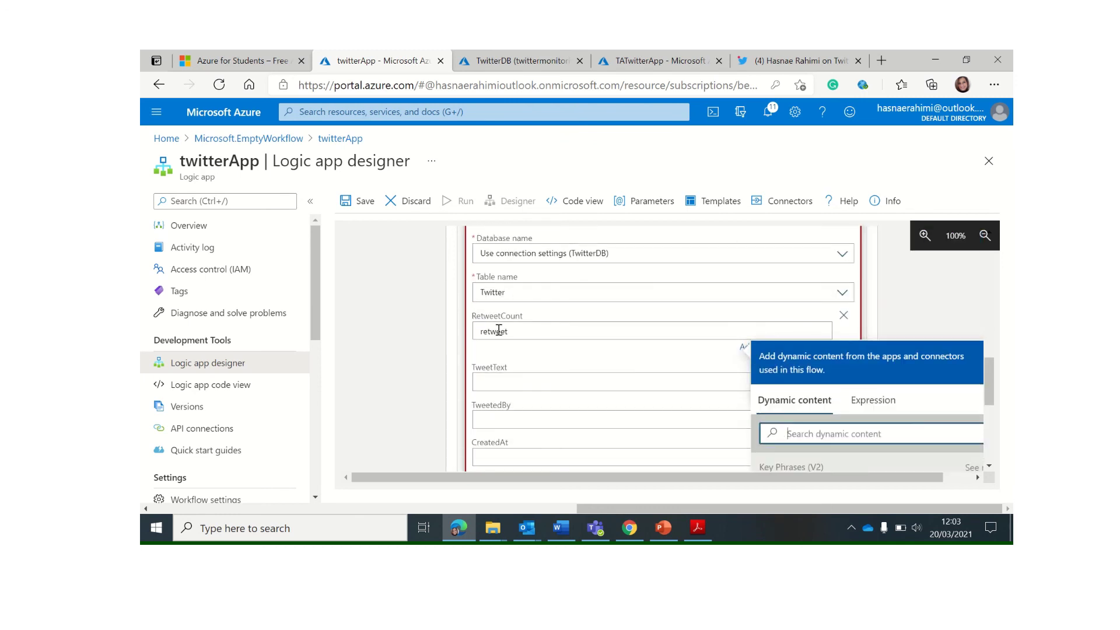
Map Retweet count to RetweetCount and Tweet text to TweetText from dynamic content
left_click_drag(517, 332, 435, 331)
key("BackSpace")
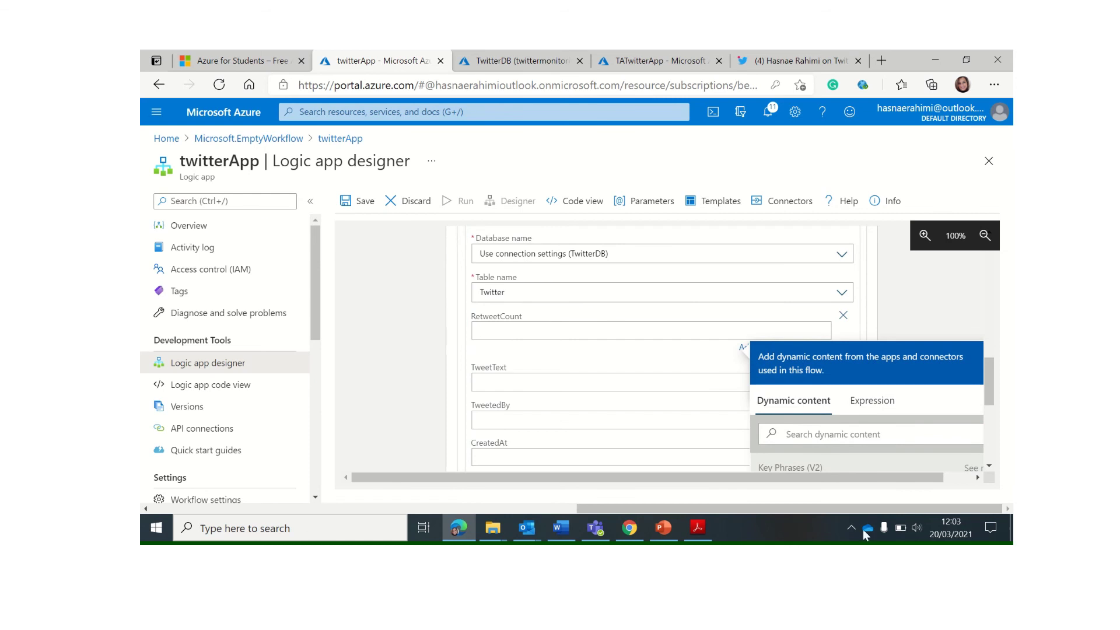
left_click(793, 435)
type("re")
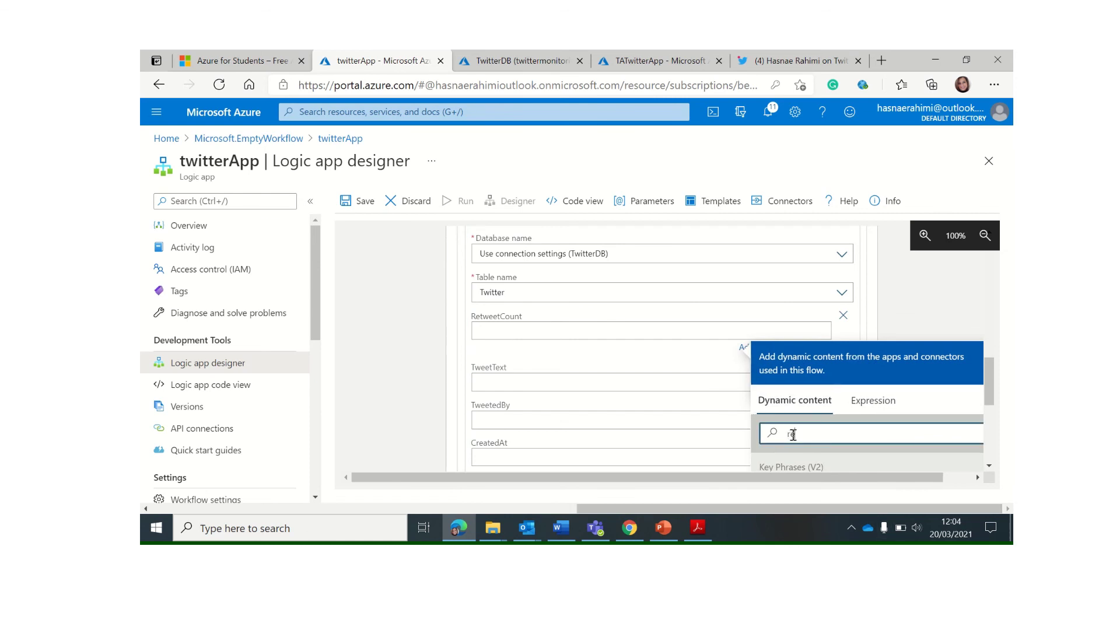
type("twe")
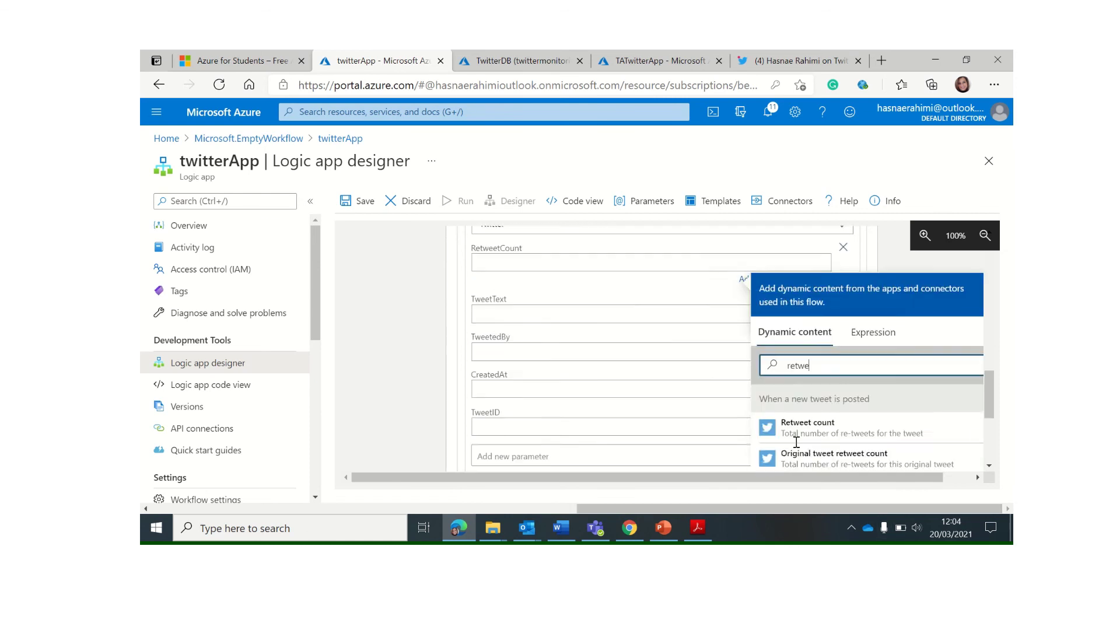
left_click(808, 422)
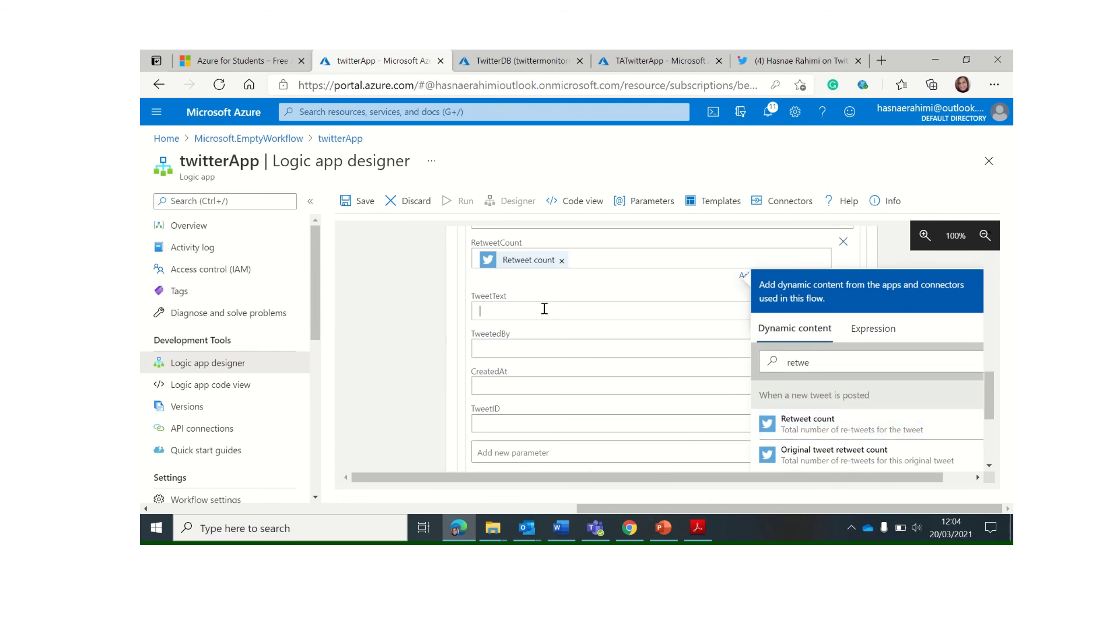
left_click(803, 413)
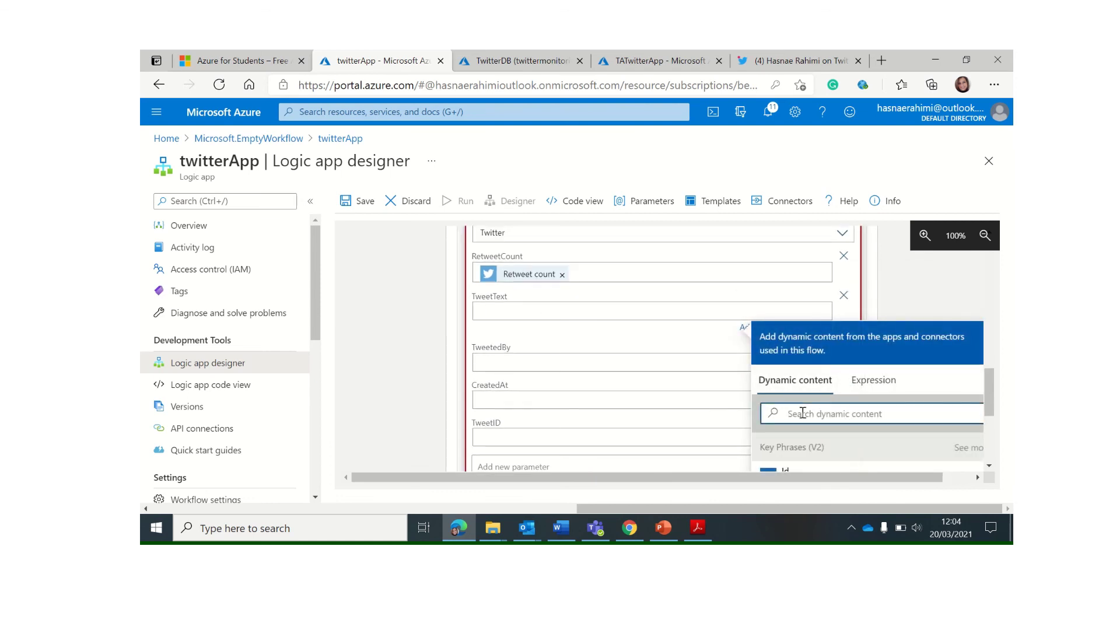
type("twe")
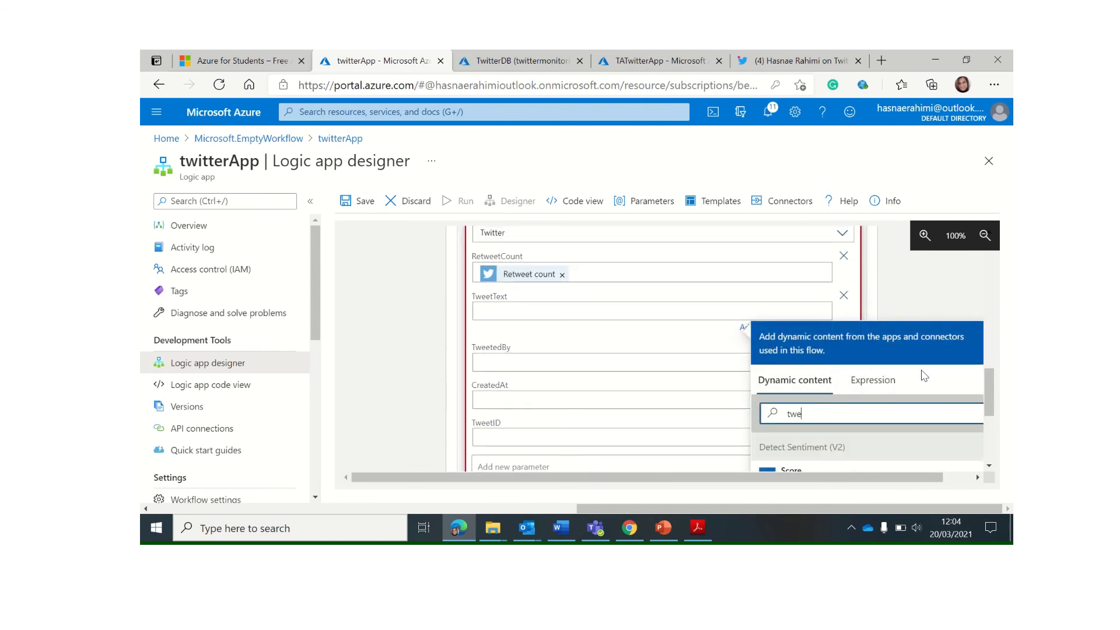
key("BackSpace")
key("BackSpace")
type("ext")
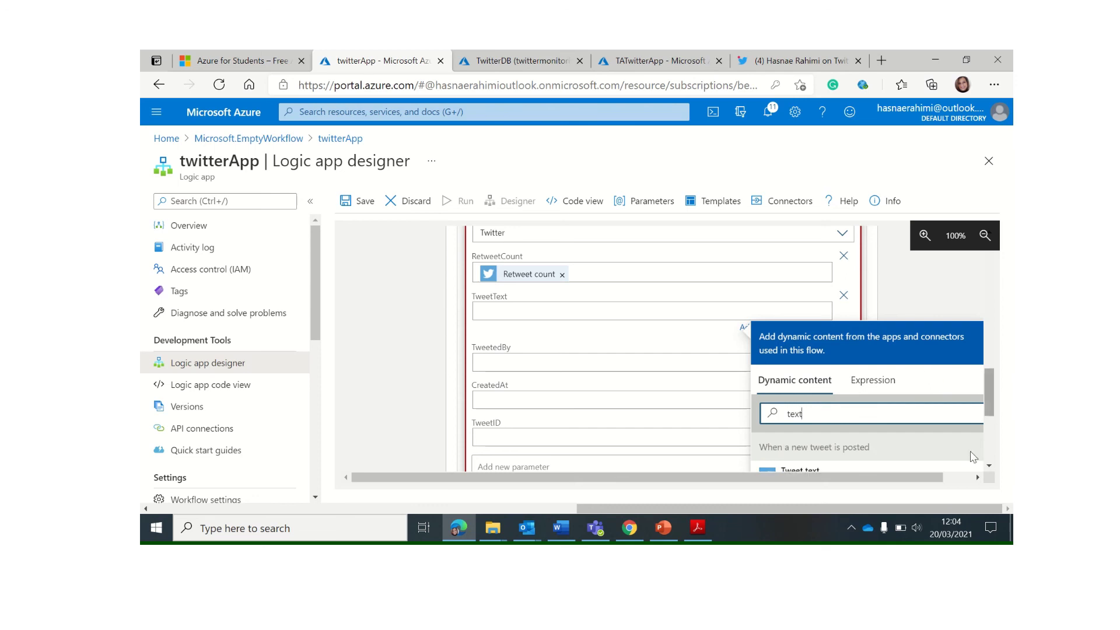
left_click(817, 470)
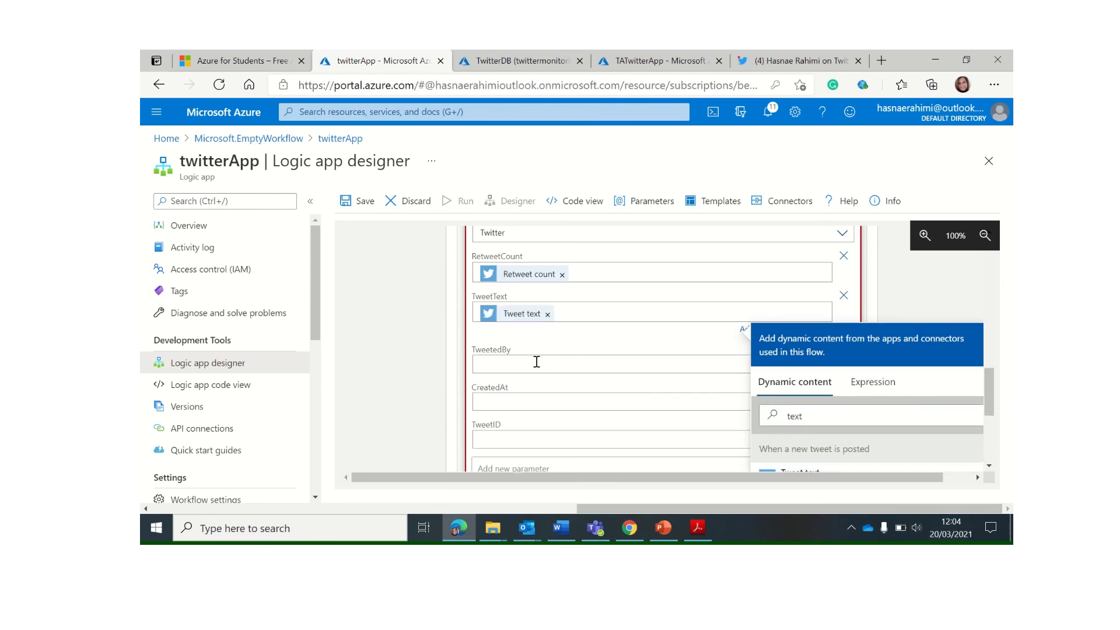
Map Tweeted by to TweetedBy, Created at to CreatedAt, and an Id value to TweetID
left_click(561, 368)
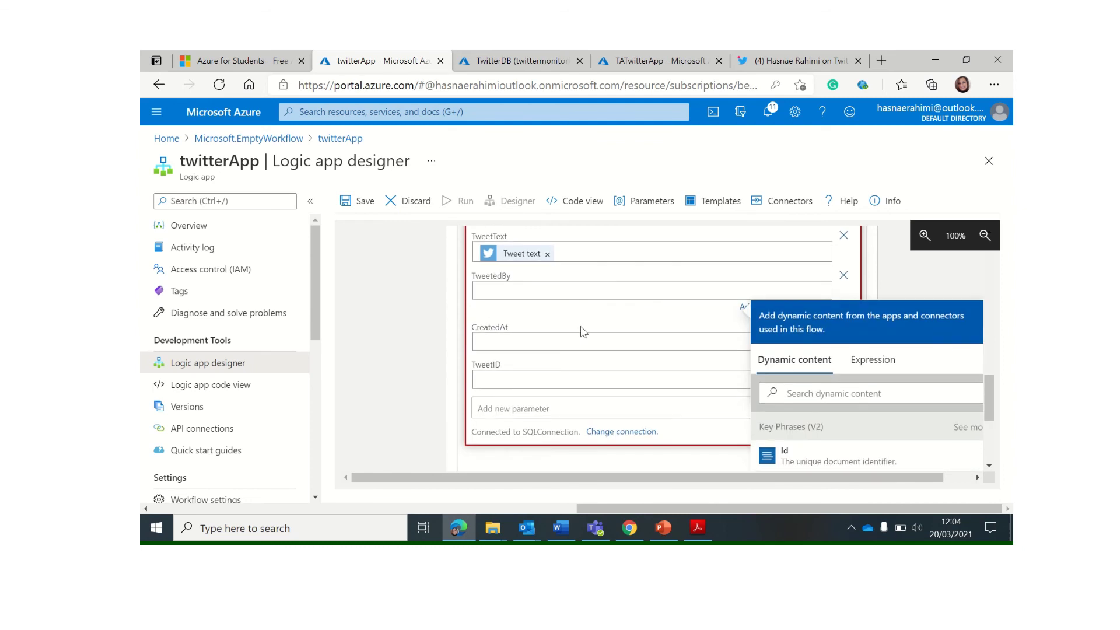
left_click(802, 392)
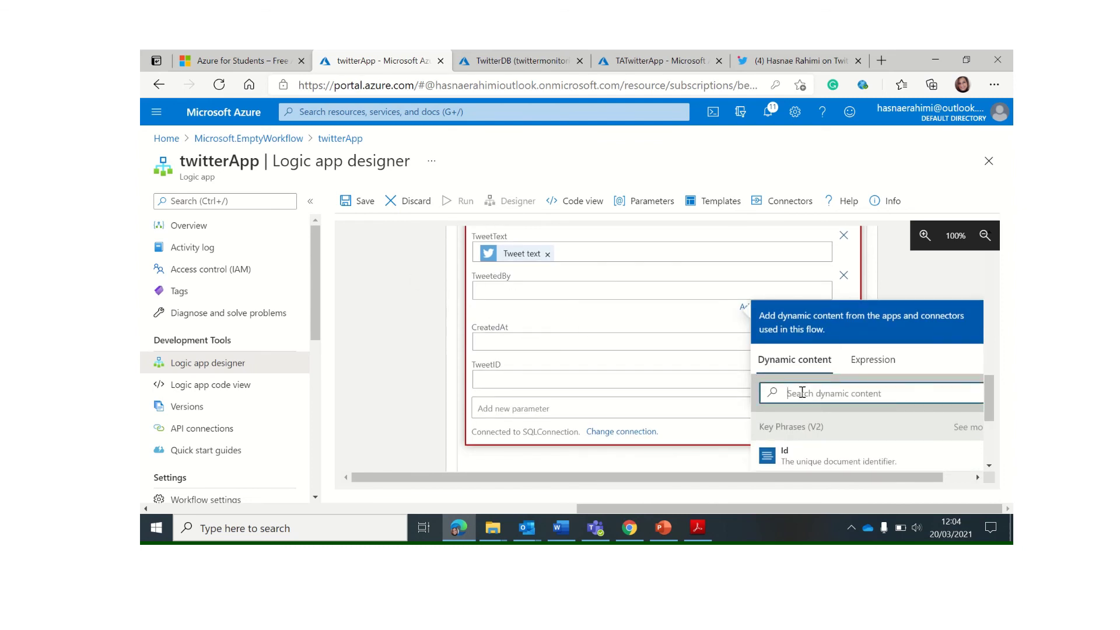
type("by")
left_click(825, 449)
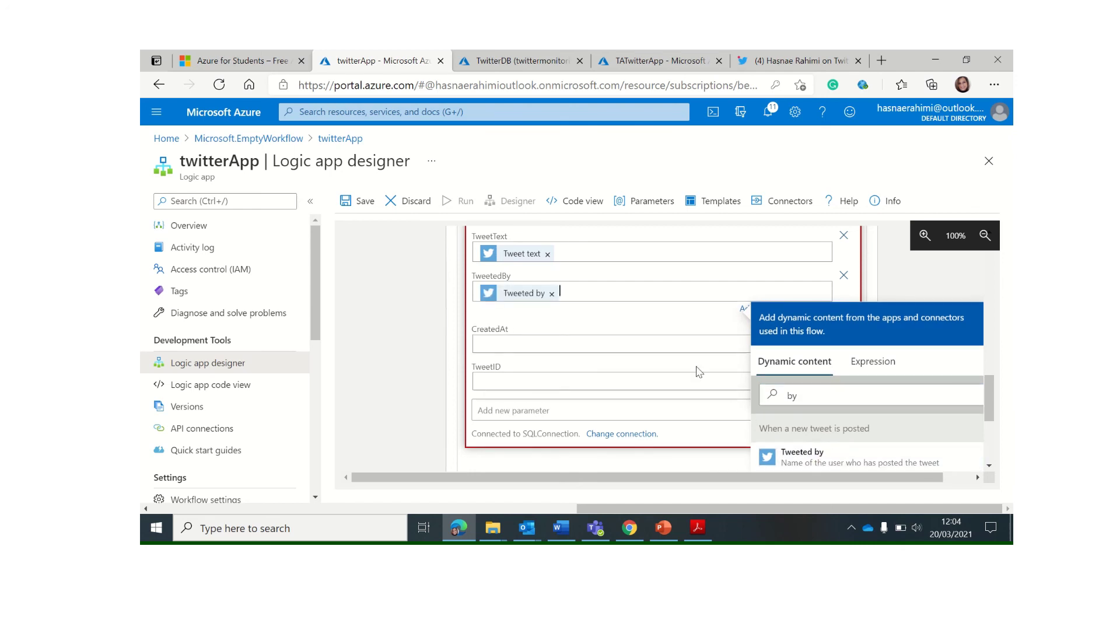
left_click(480, 341)
left_click(807, 448)
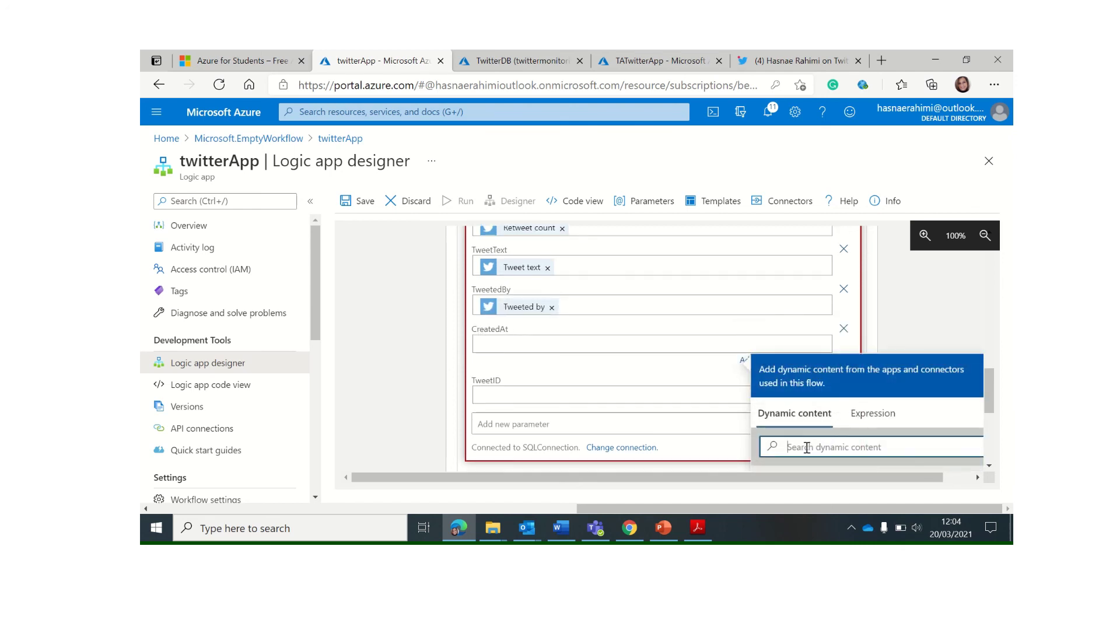
type("create")
left_click(800, 431)
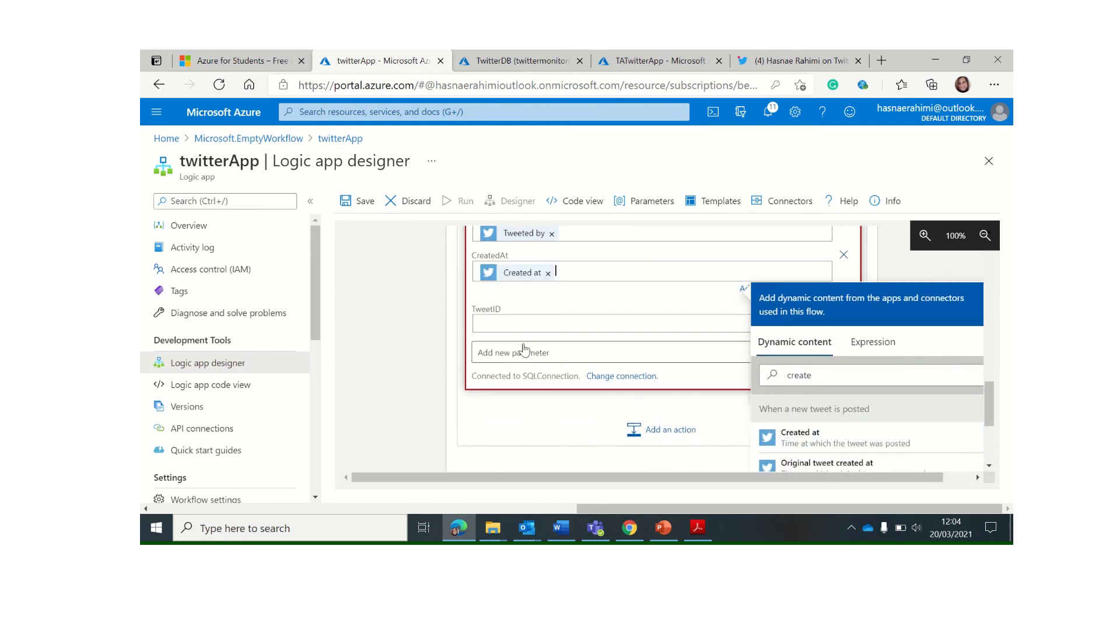
left_click(566, 327)
left_click(800, 429)
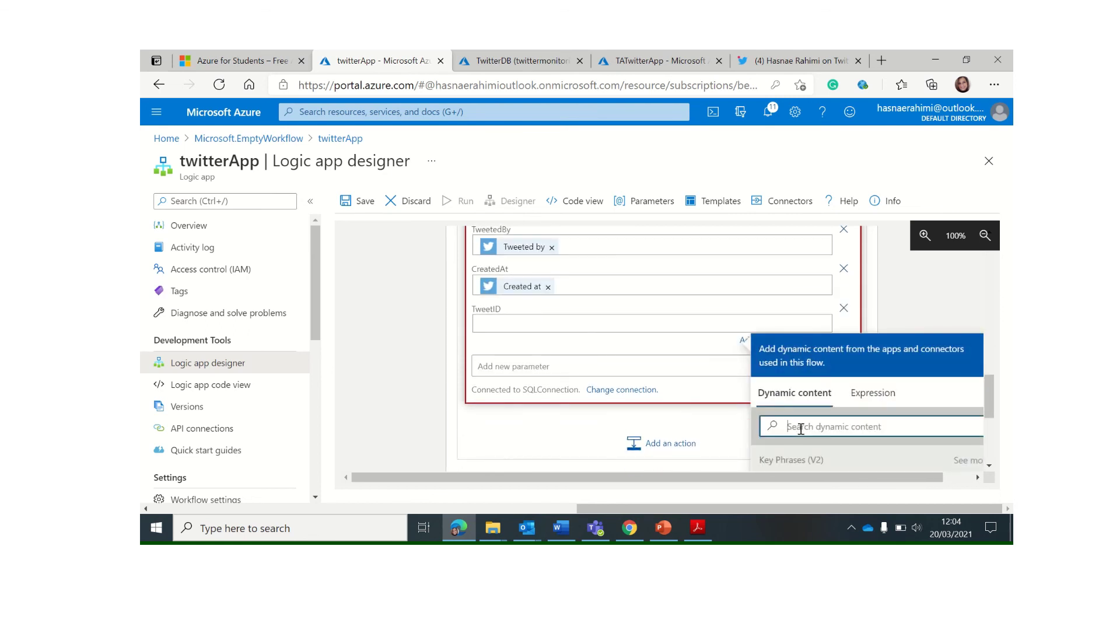
type("Id")
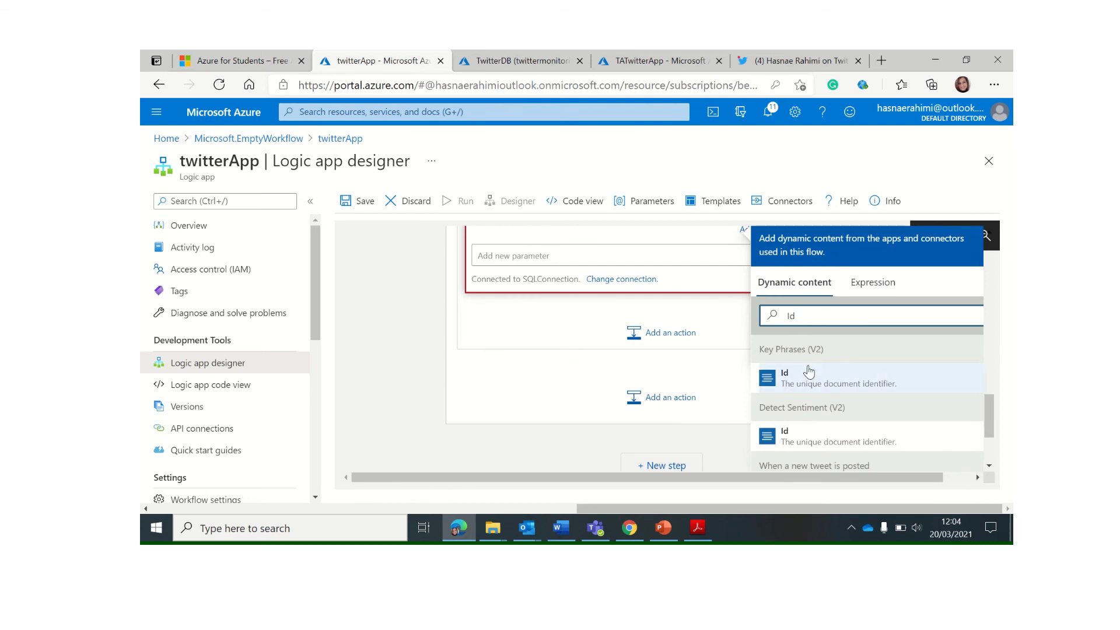
left_click(810, 374)
In the other Insert row action, put Tweet id into the TweetID column
scroll(581, 297, "up", 2)
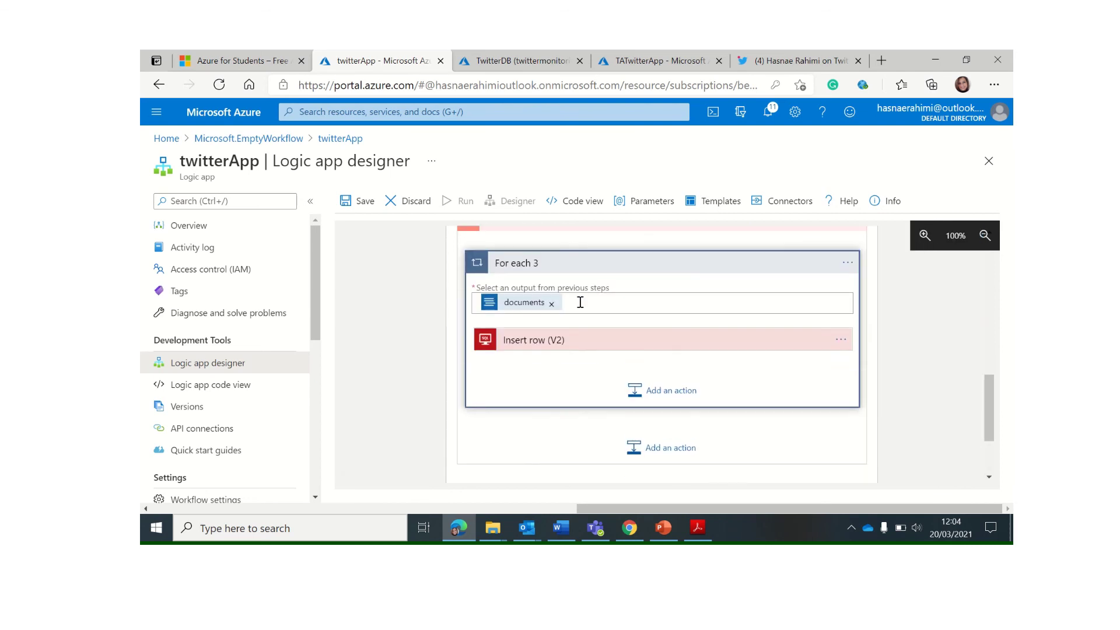
left_click(601, 344)
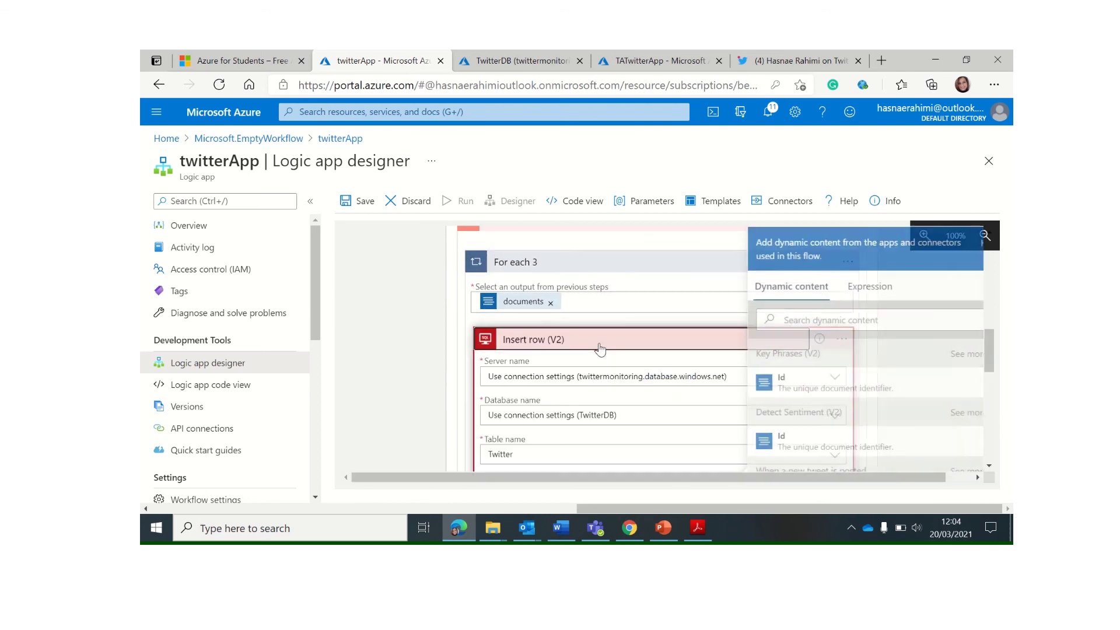
scroll(600, 351, "down", 2)
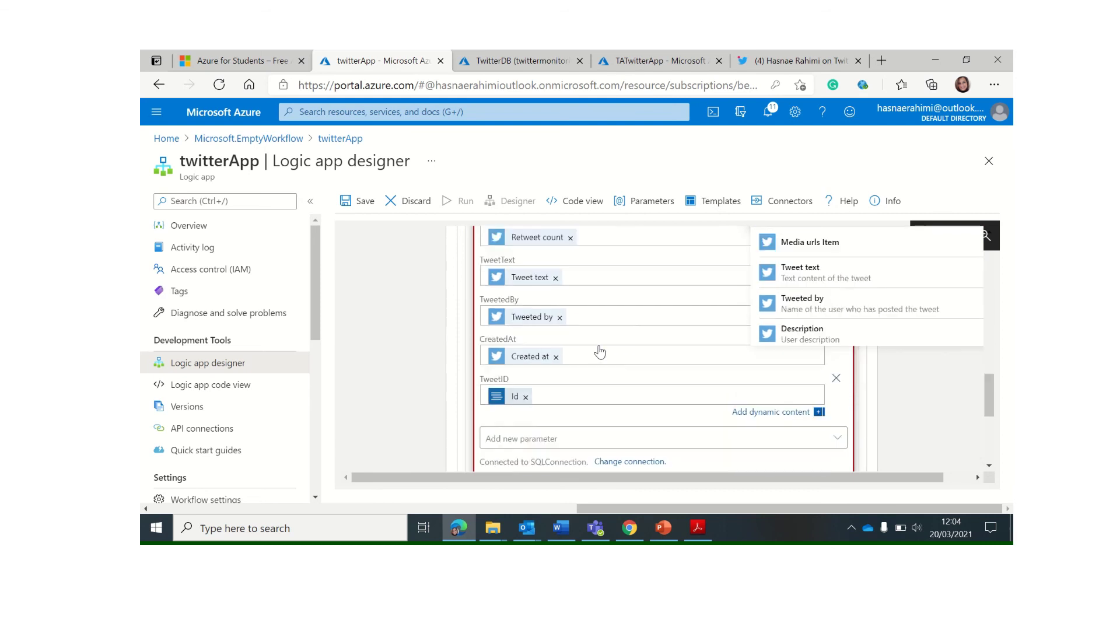
left_click(526, 394)
left_click(812, 321)
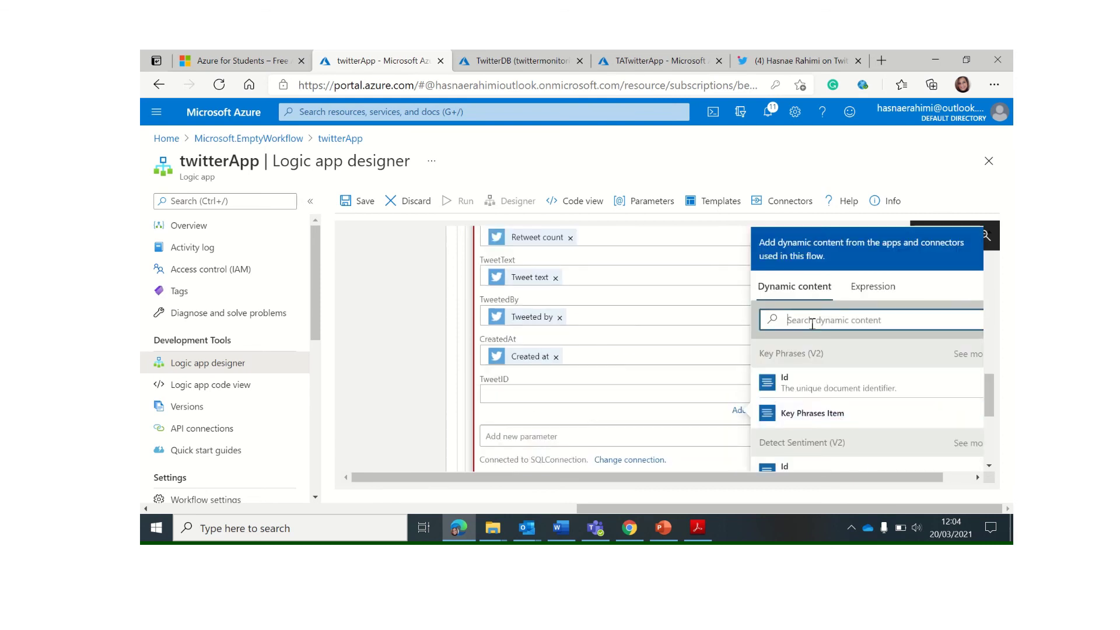
type("tweet")
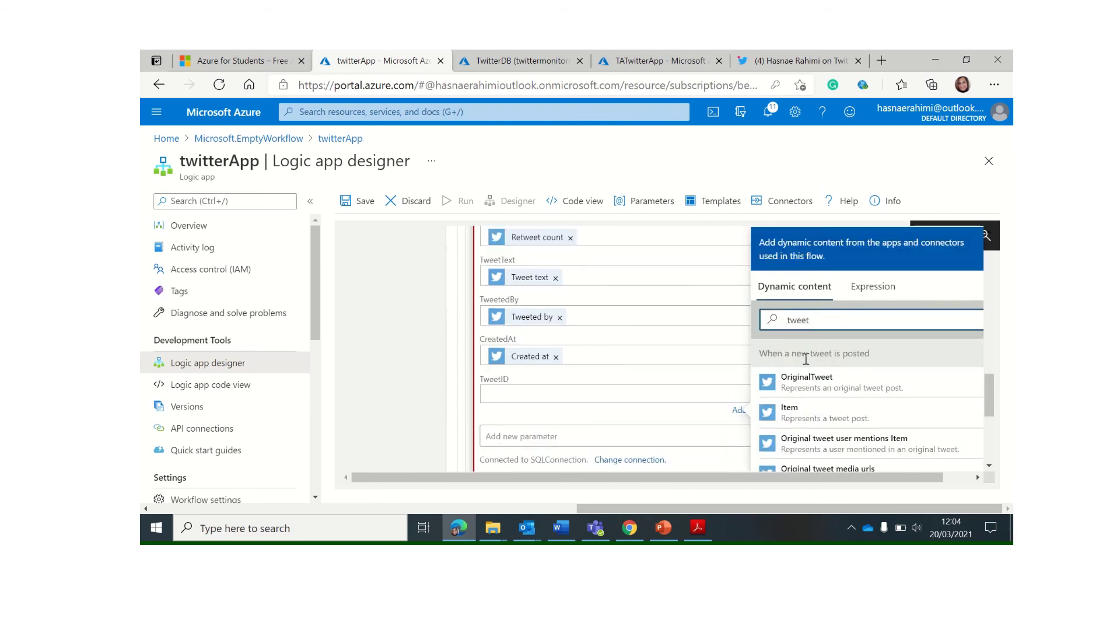
type("ed")
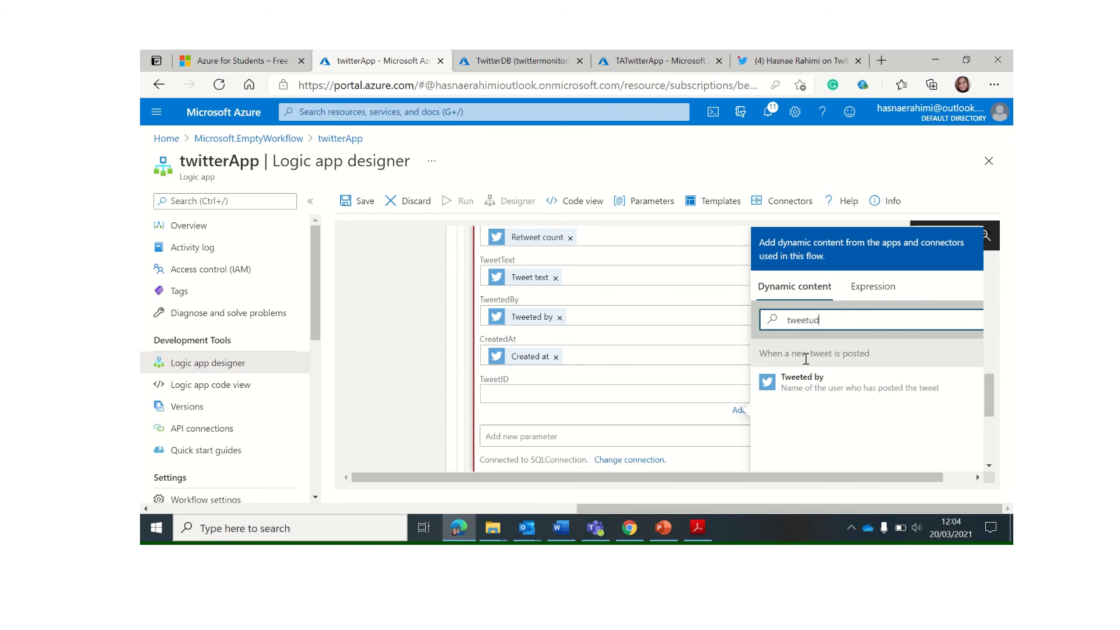
key("BackSpace")
key("BackSpace")
type("id")
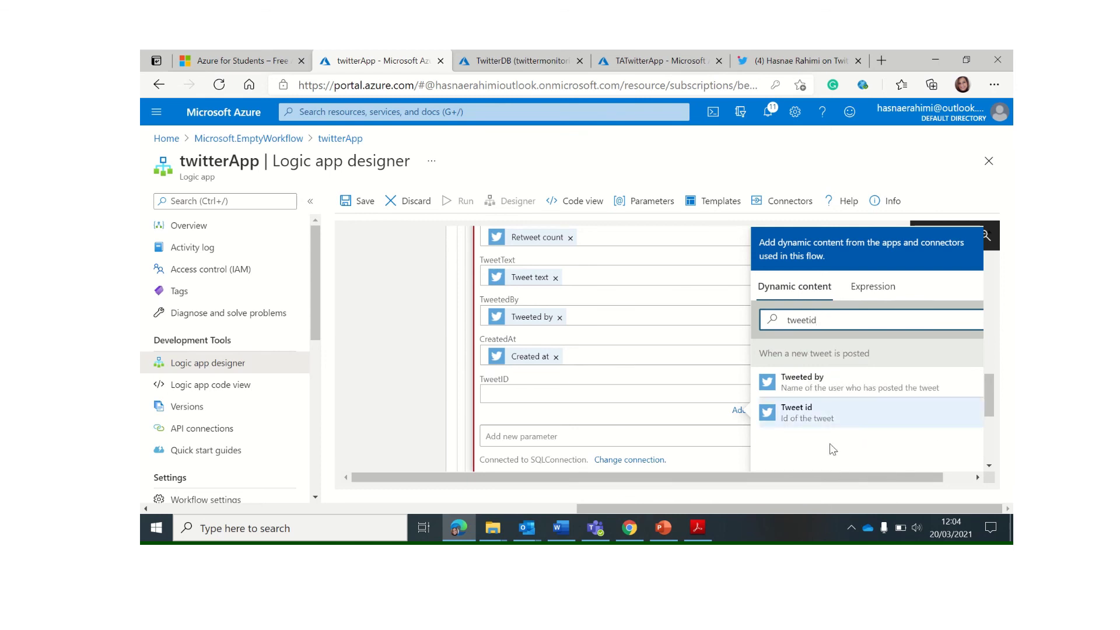
left_click(819, 416)
scroll(559, 431, "down", 2)
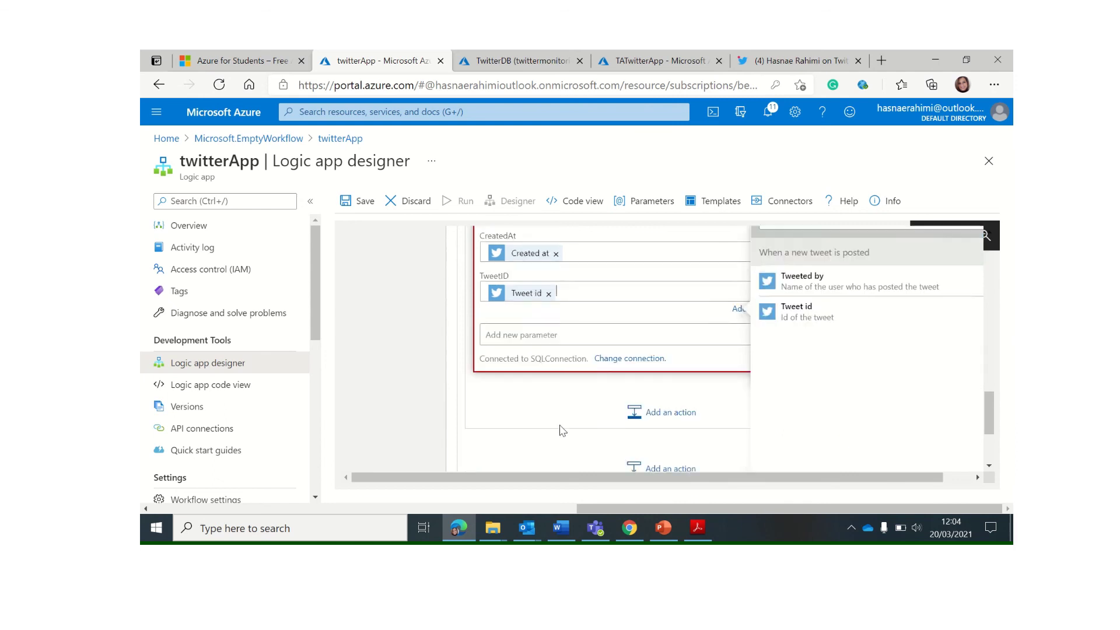
left_click(419, 404)
scroll(637, 319, "up", 5)
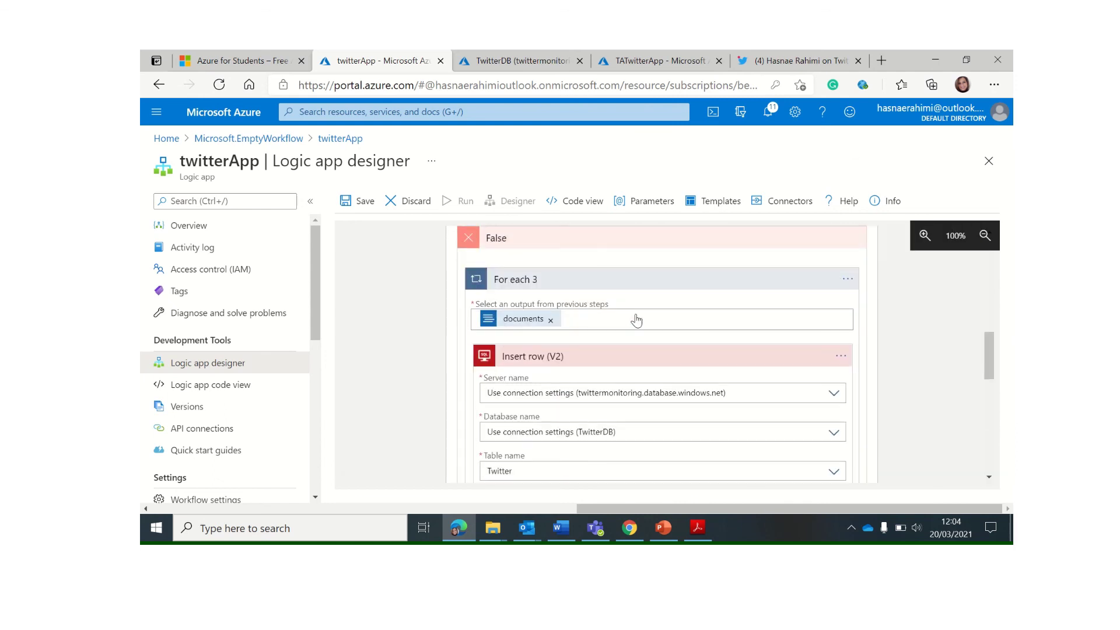
scroll(638, 320, "down", 3)
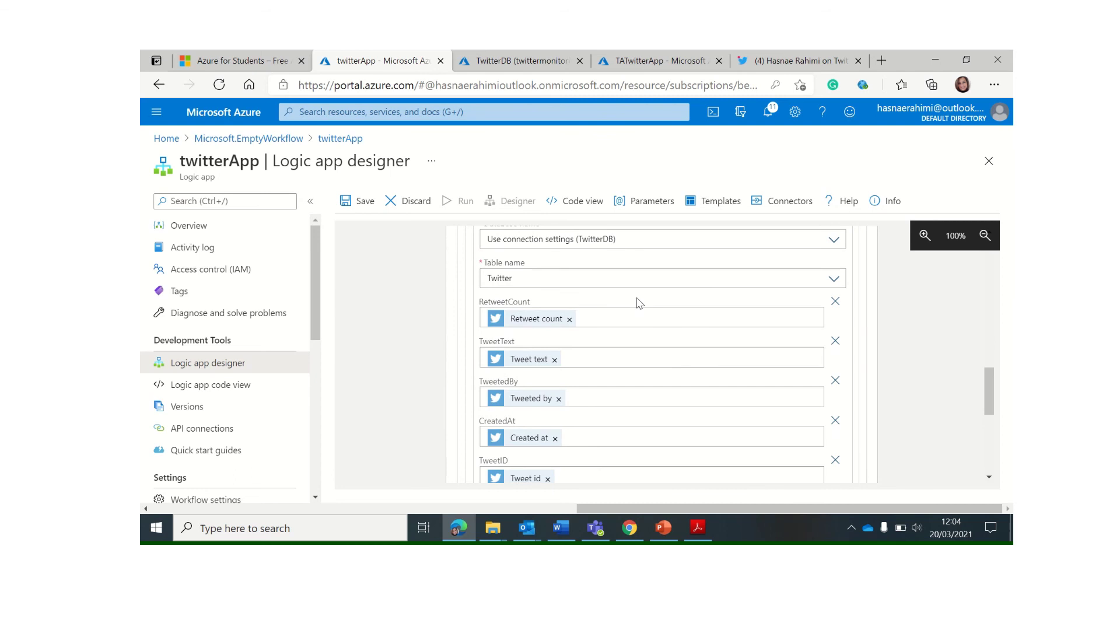
scroll(639, 304, "up", 4)
scroll(639, 305, "down", 4)
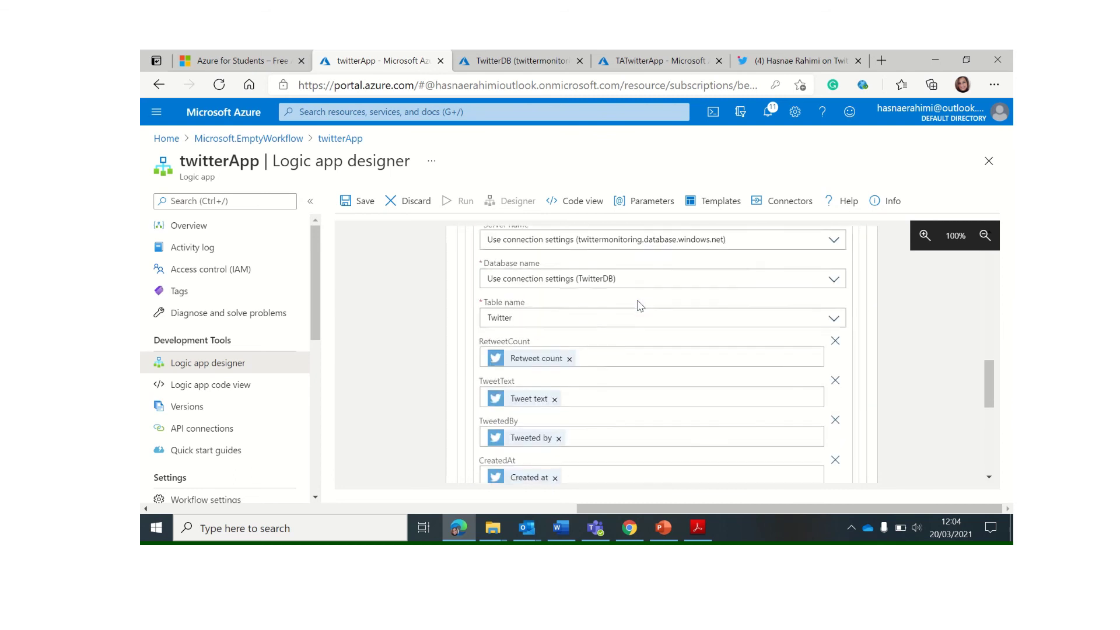
Save and run twitterApp, fire When_a_new_tweet_is_posted twice, then reopen the designer
left_click(356, 201)
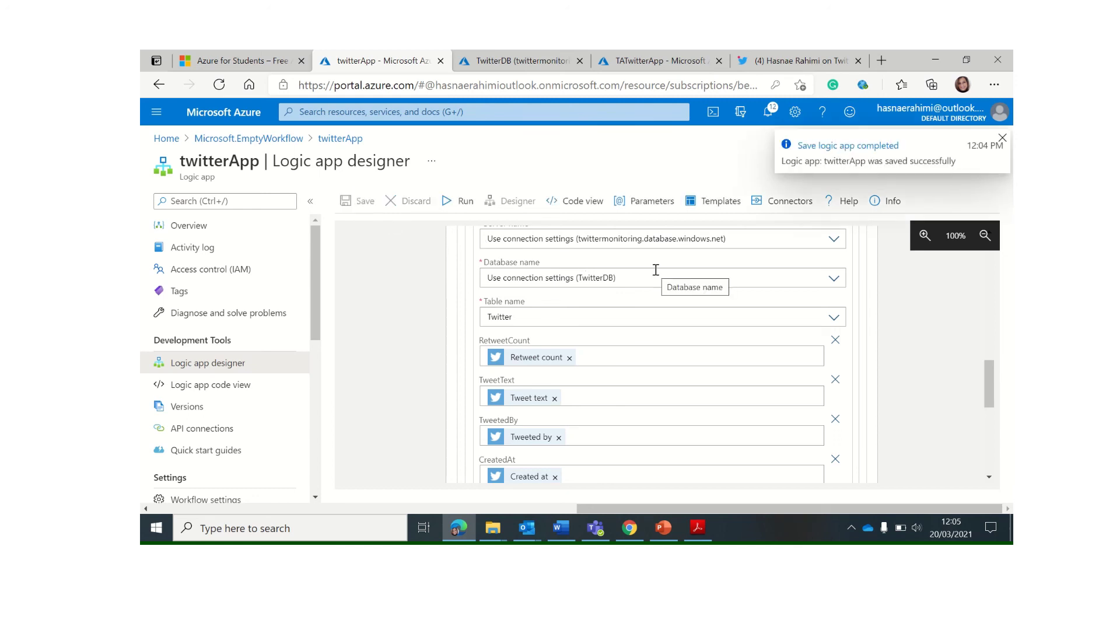
left_click(459, 202)
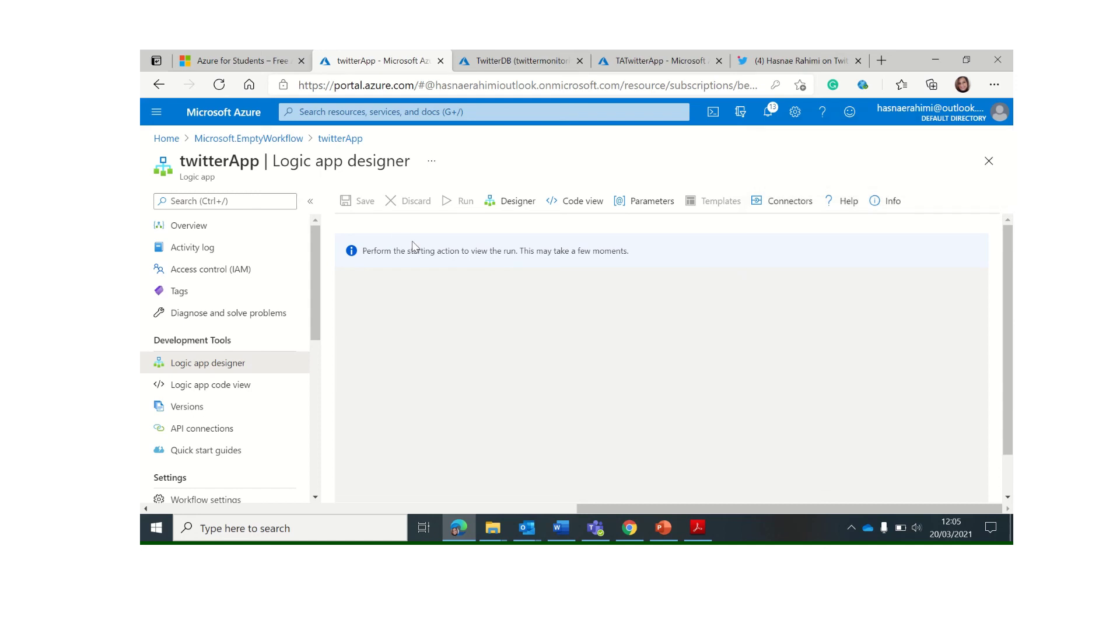
left_click(338, 140)
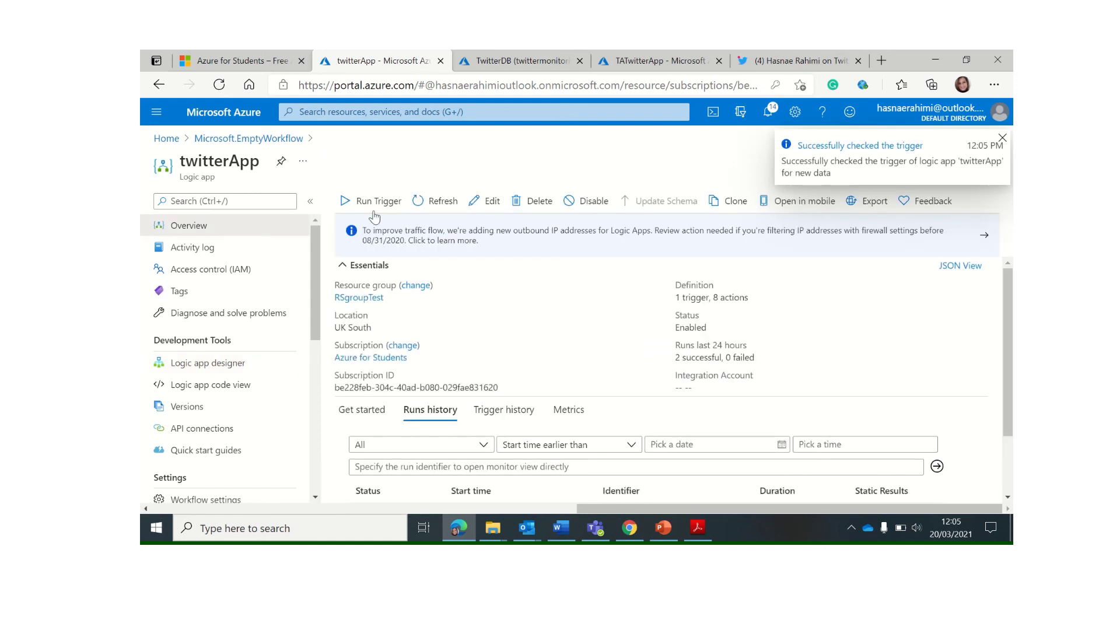
left_click(378, 201)
left_click(386, 224)
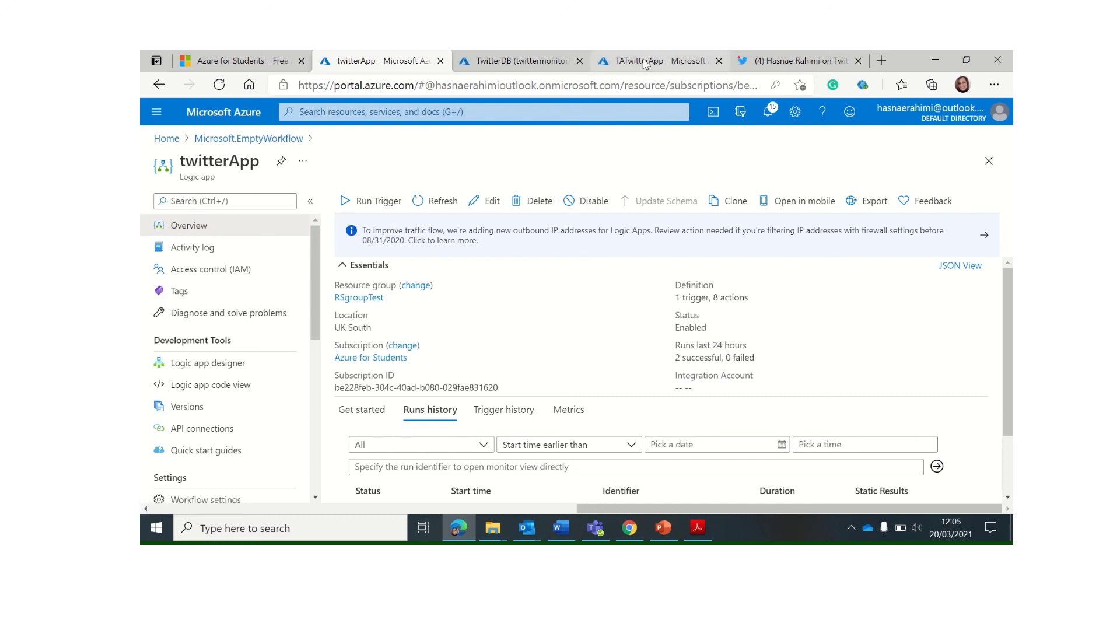
left_click(375, 205)
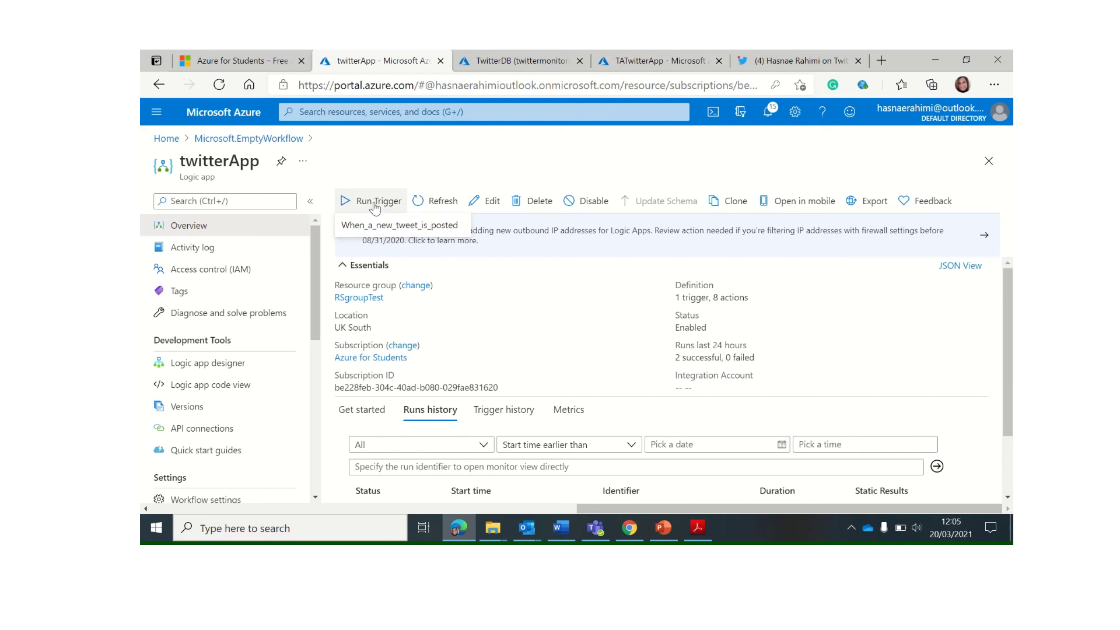
left_click(378, 225)
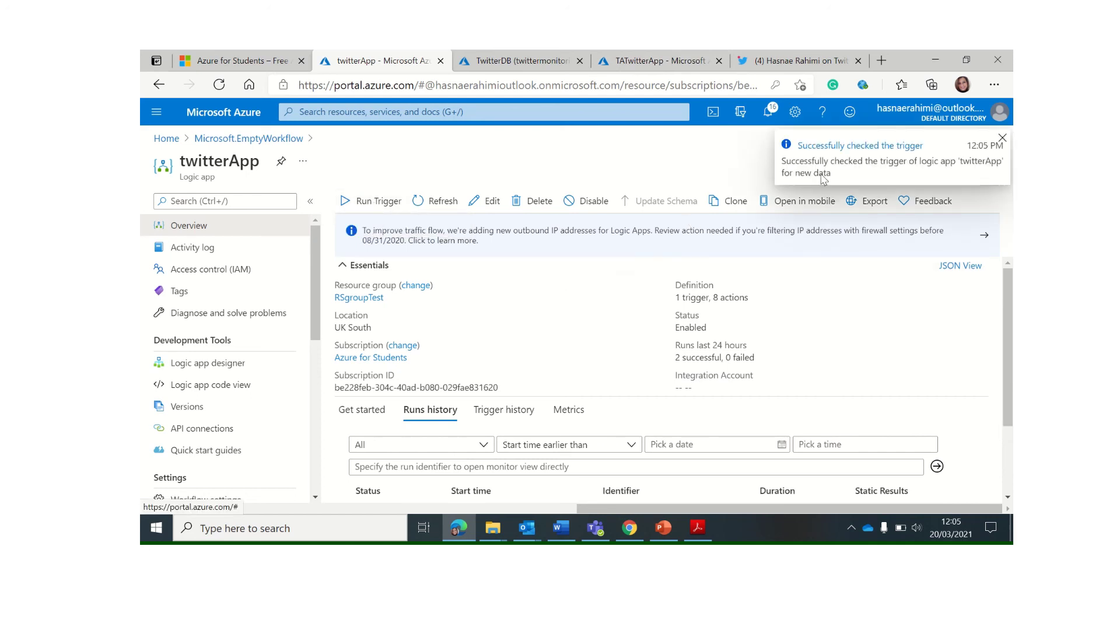
left_click(239, 363)
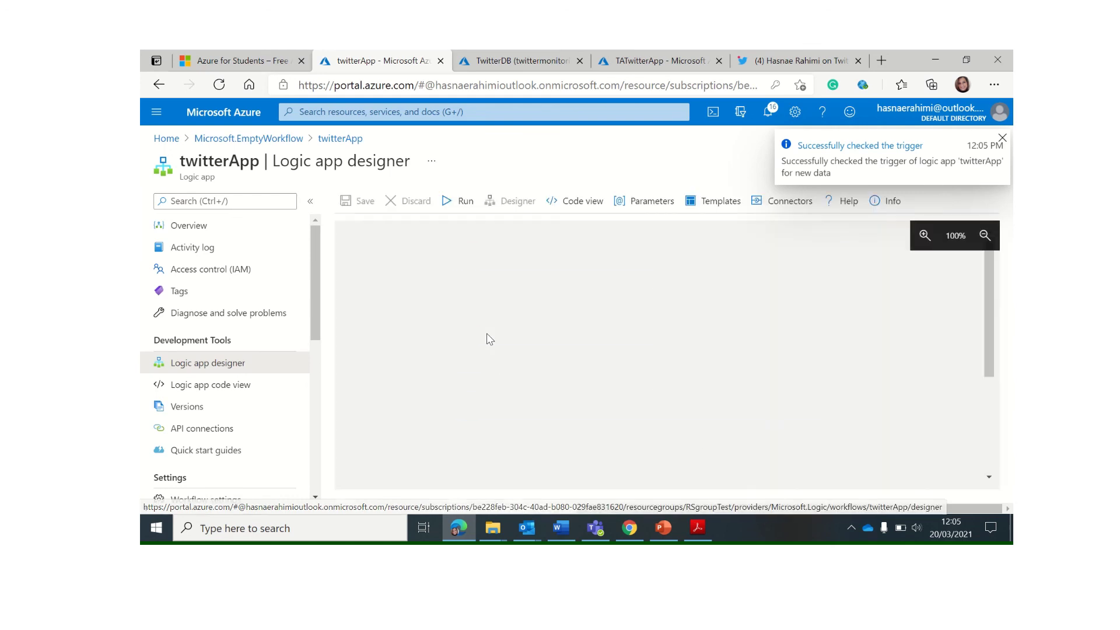
From the twitterApp Overview, run the When_a_new_tweet_is_posted trigger manually
left_click(462, 202)
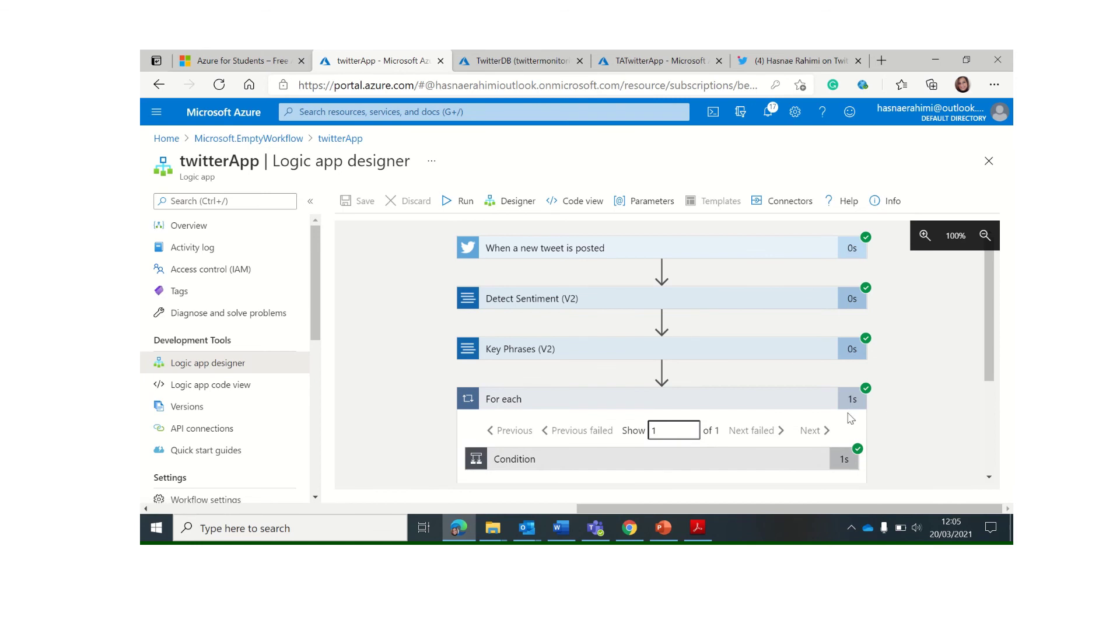
scroll(909, 432, "down", 2)
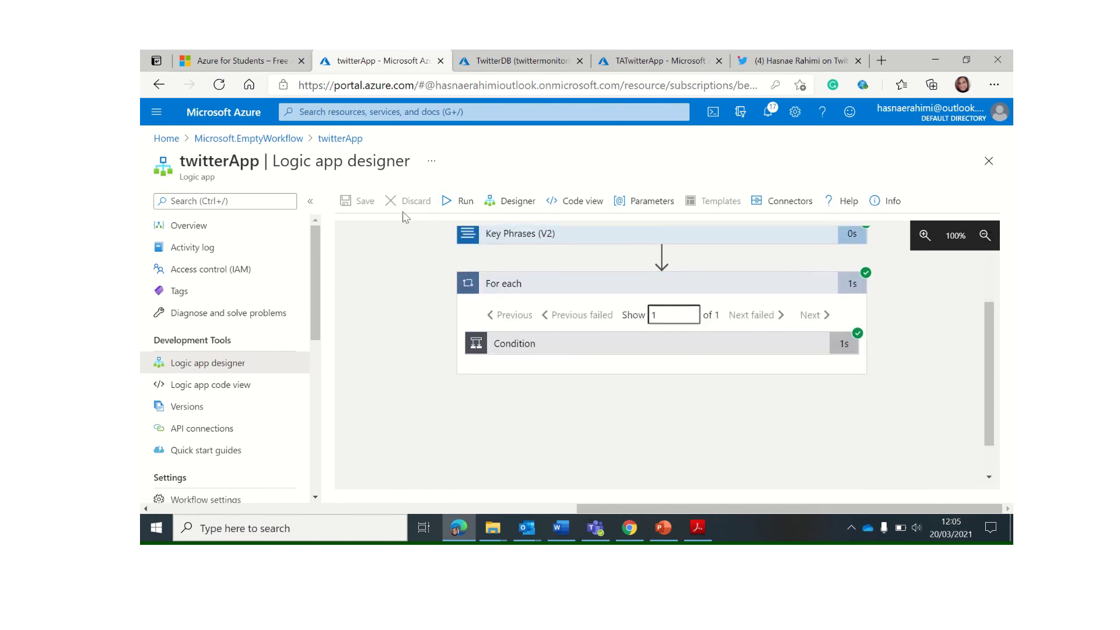
left_click(333, 141)
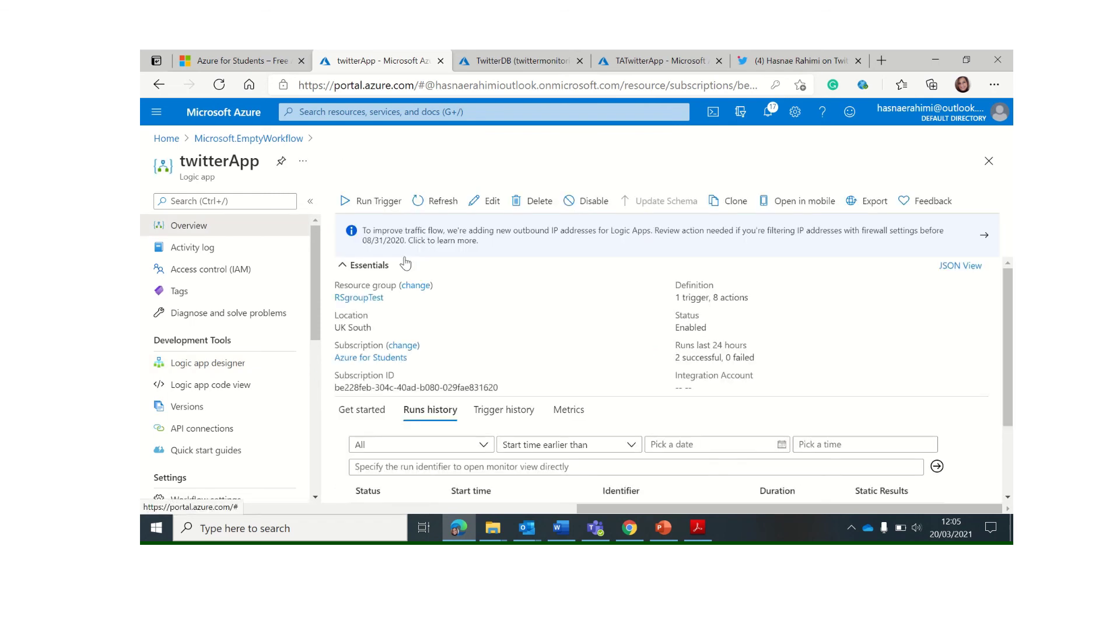
left_click(364, 202)
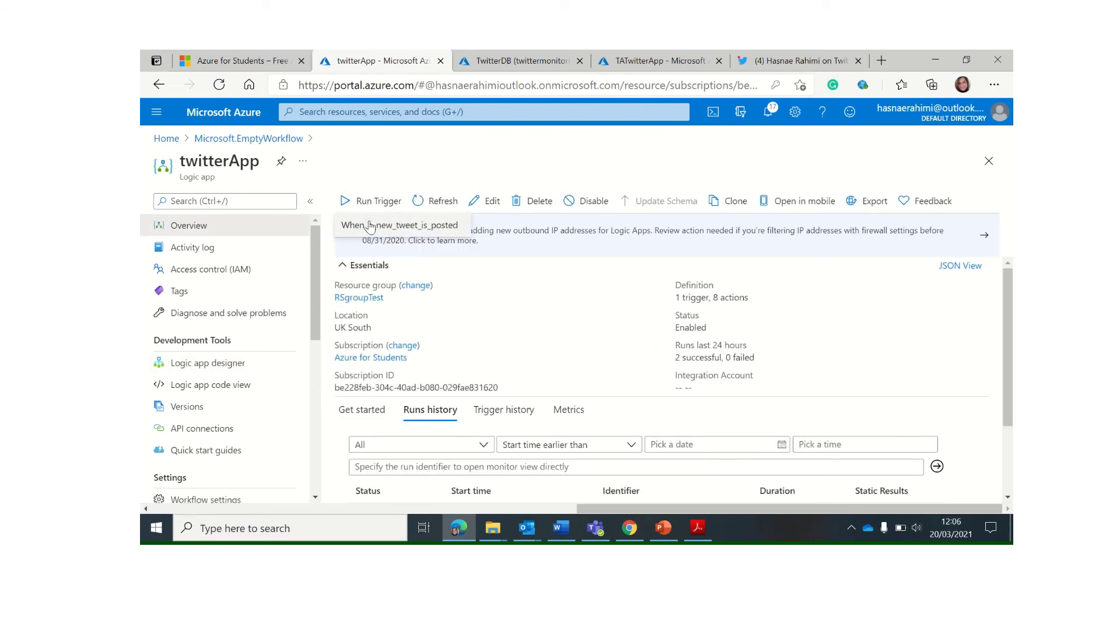
left_click(385, 218)
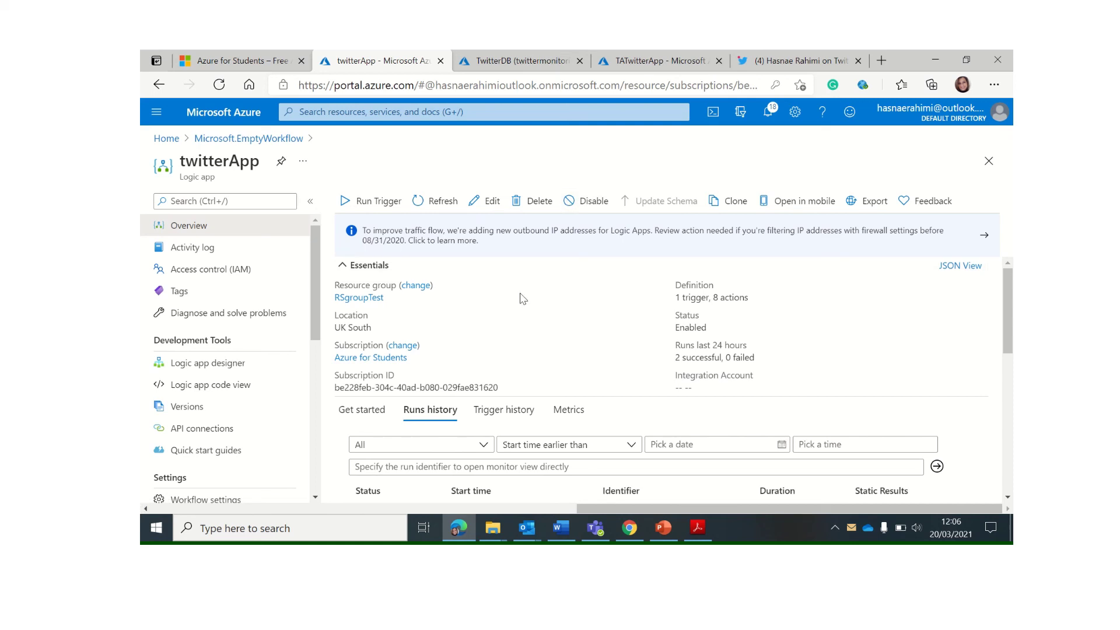
Sign in to the TwitterDB query editor with the SQL password and run 'select * from Twitter'
left_click(506, 64)
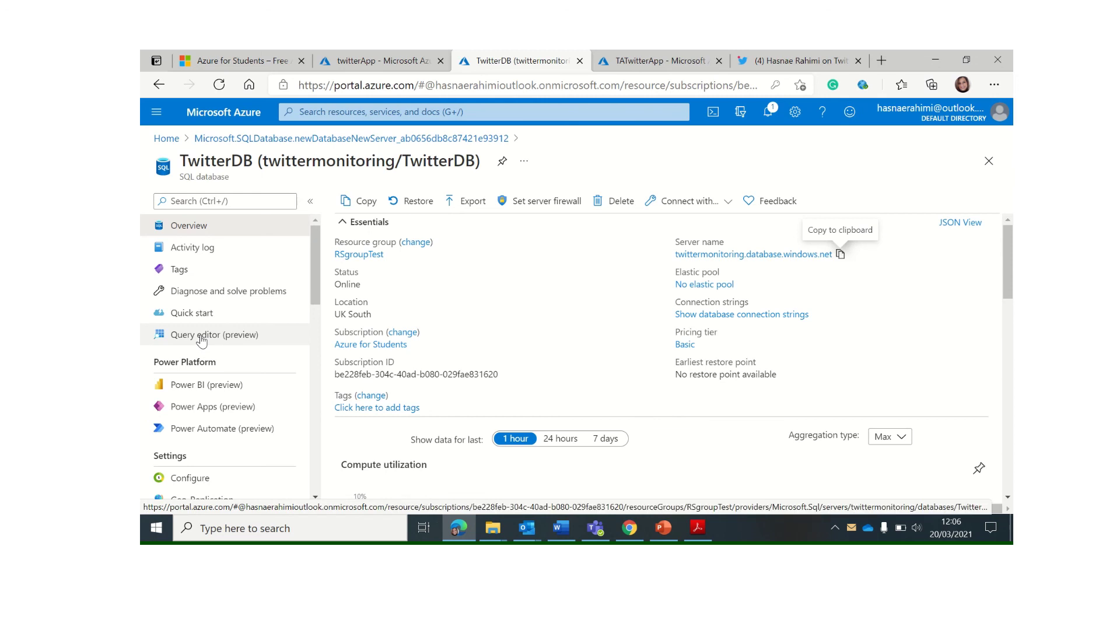
left_click(201, 337)
left_click(492, 460)
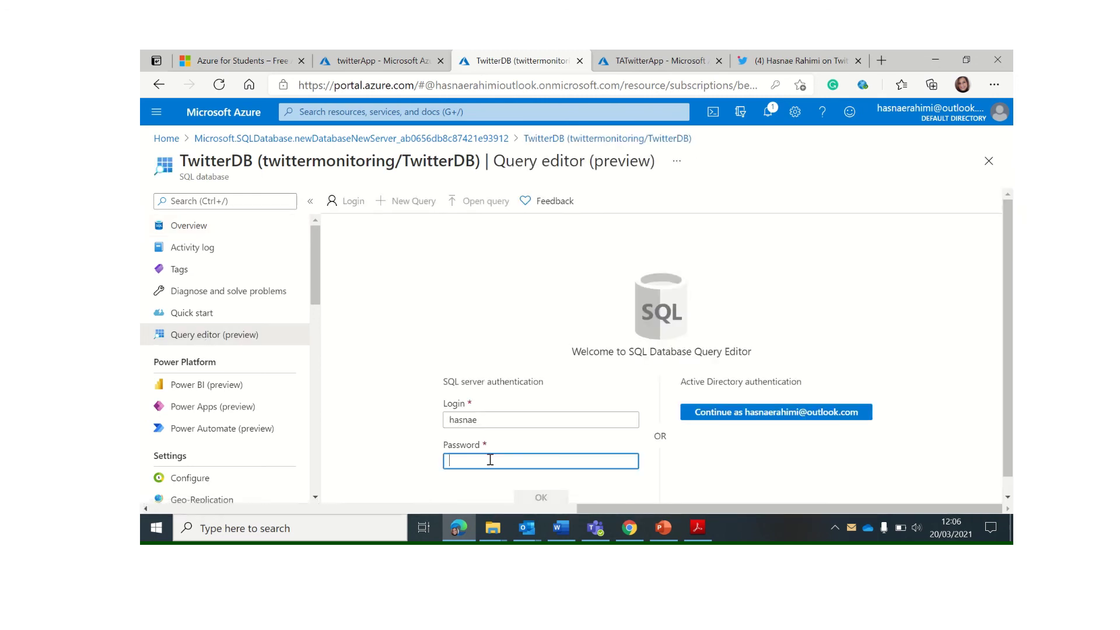
type("*")
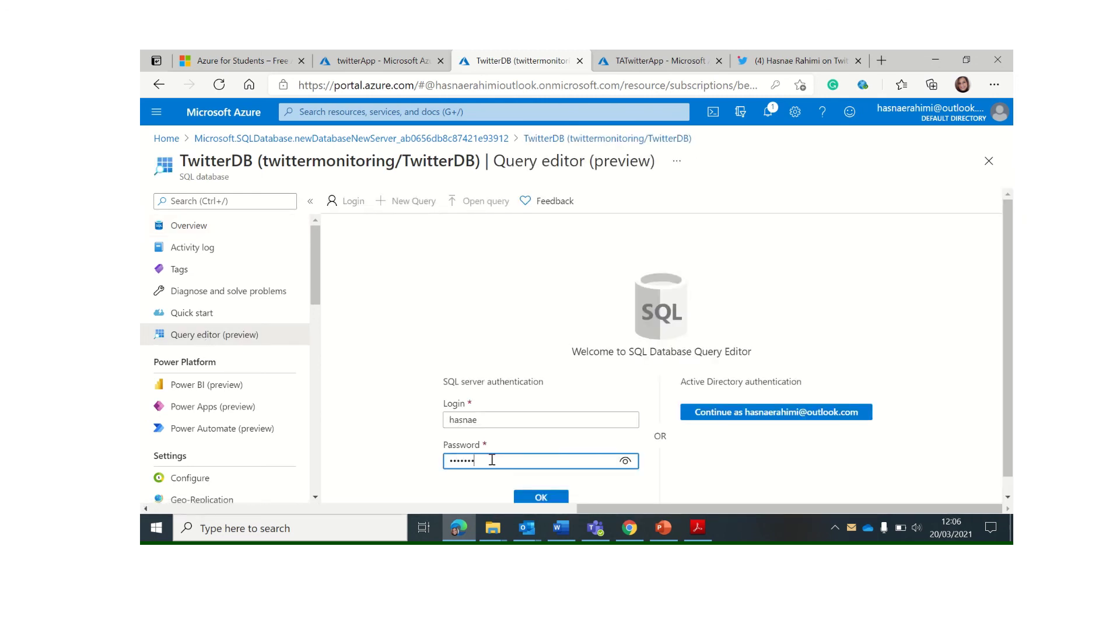
left_click(534, 497)
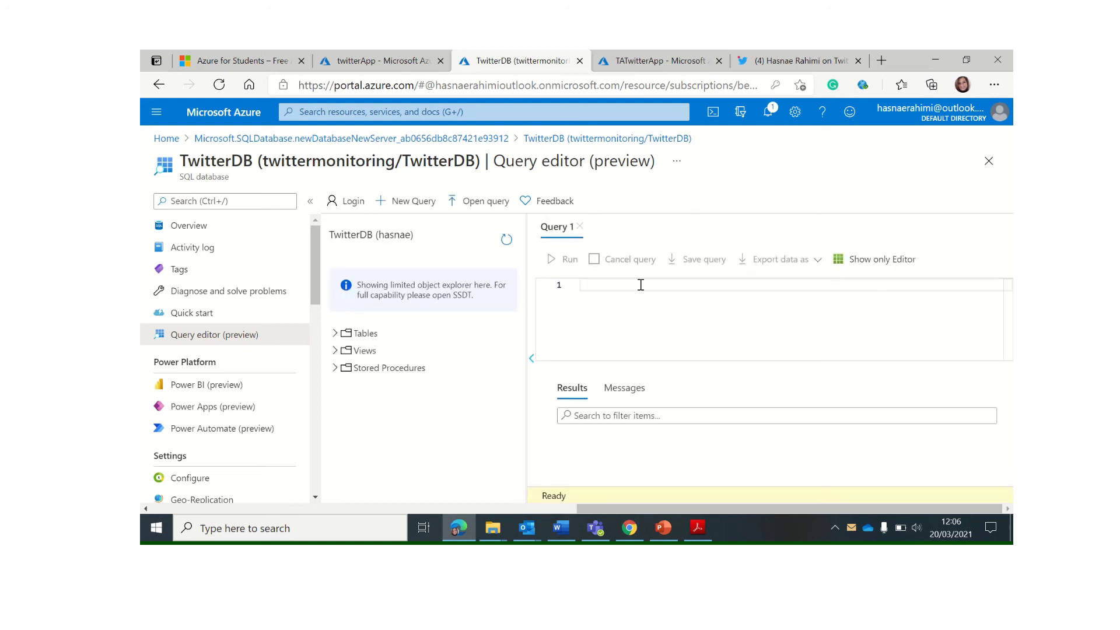
type("lect * from Twitter")
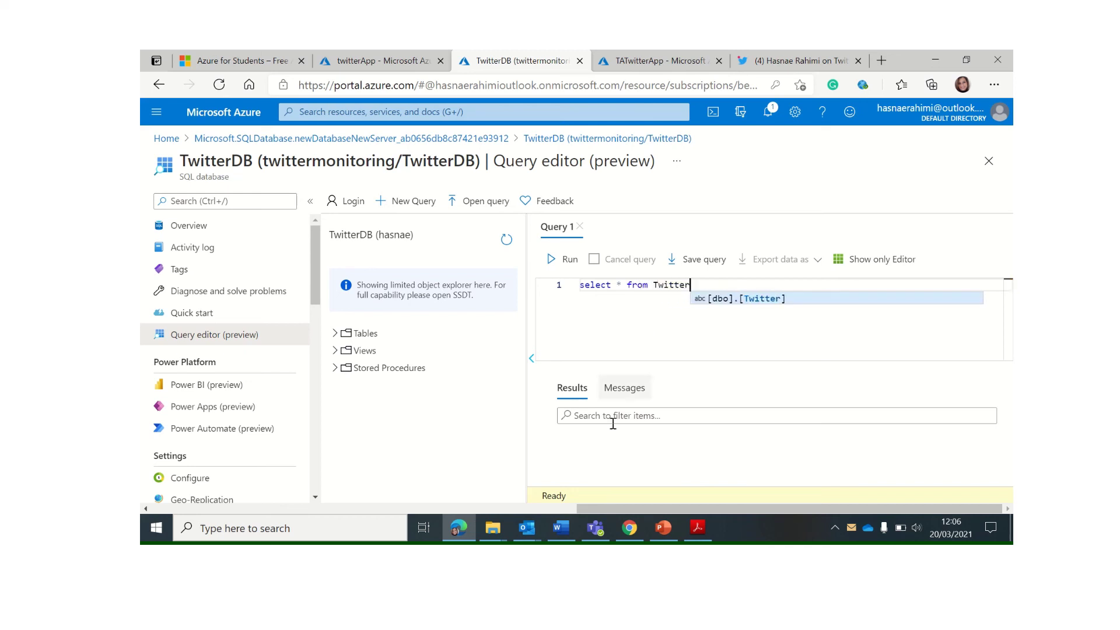
left_click(565, 259)
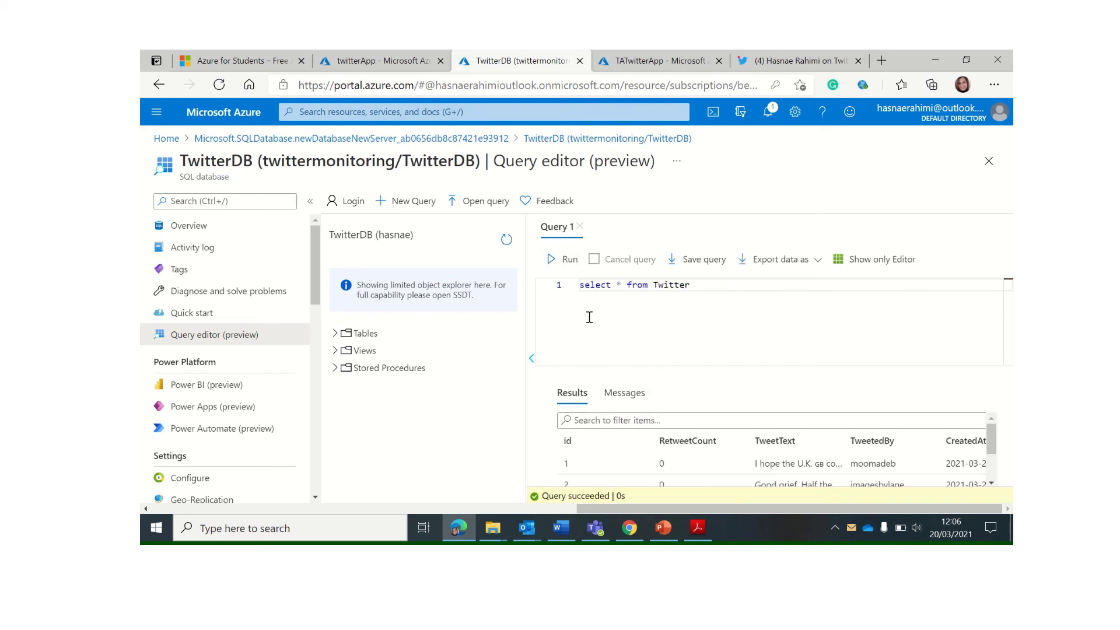
Change the query to 'select TweetText from Twitter' and run it to list saved tweet texts
scroll(993, 464, "down", 2)
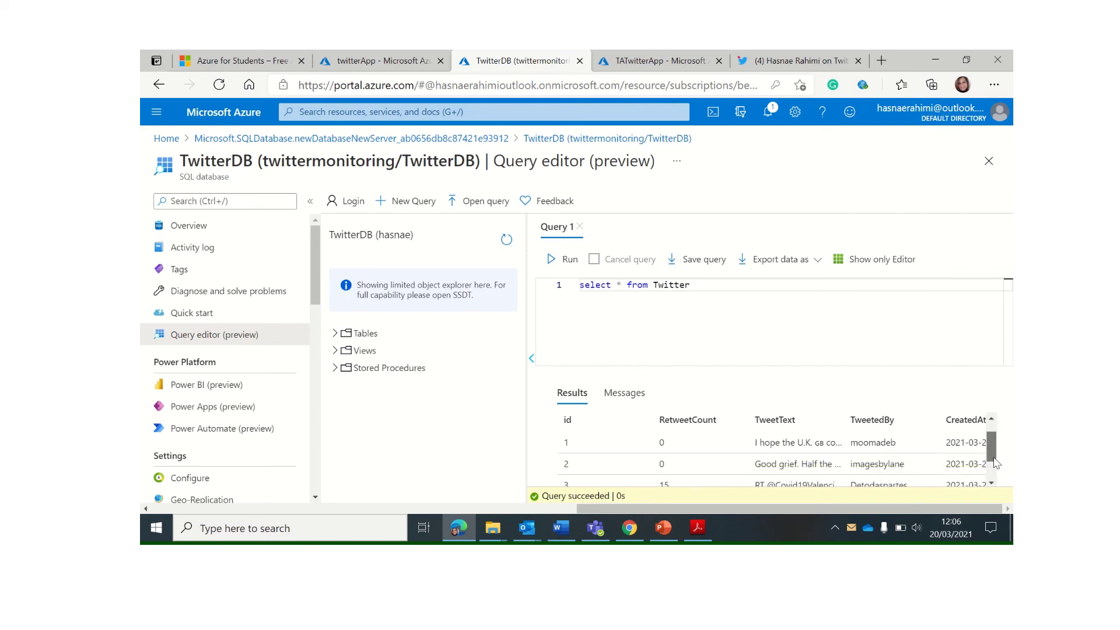
scroll(994, 467, "up", 2)
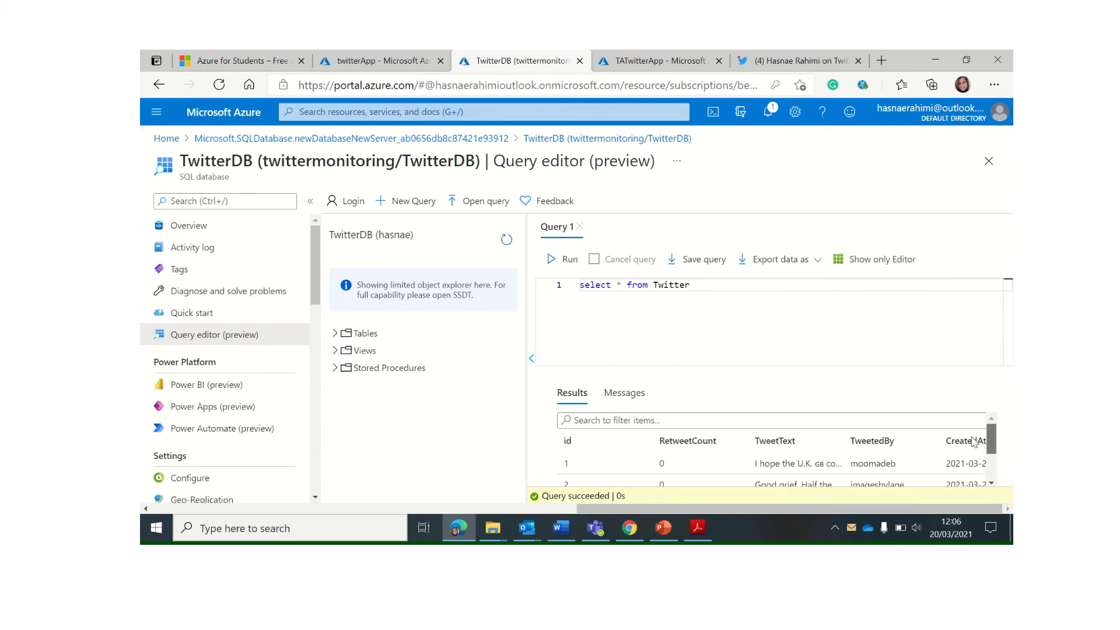
scroll(986, 467, "down", 2)
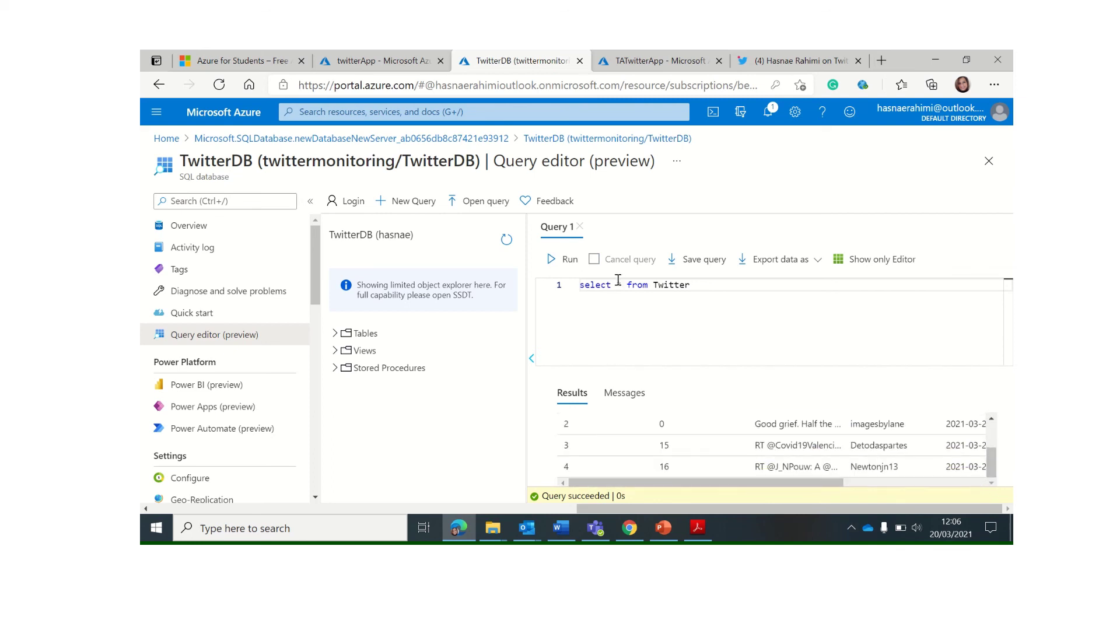
left_click(641, 287)
left_click(622, 284)
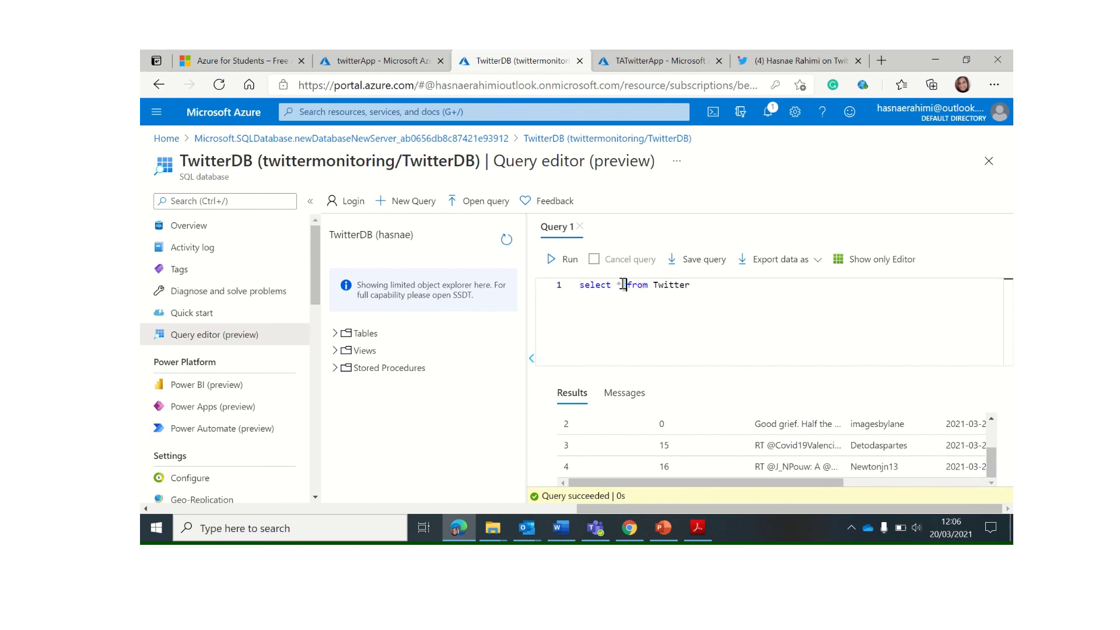
key("BackSpace")
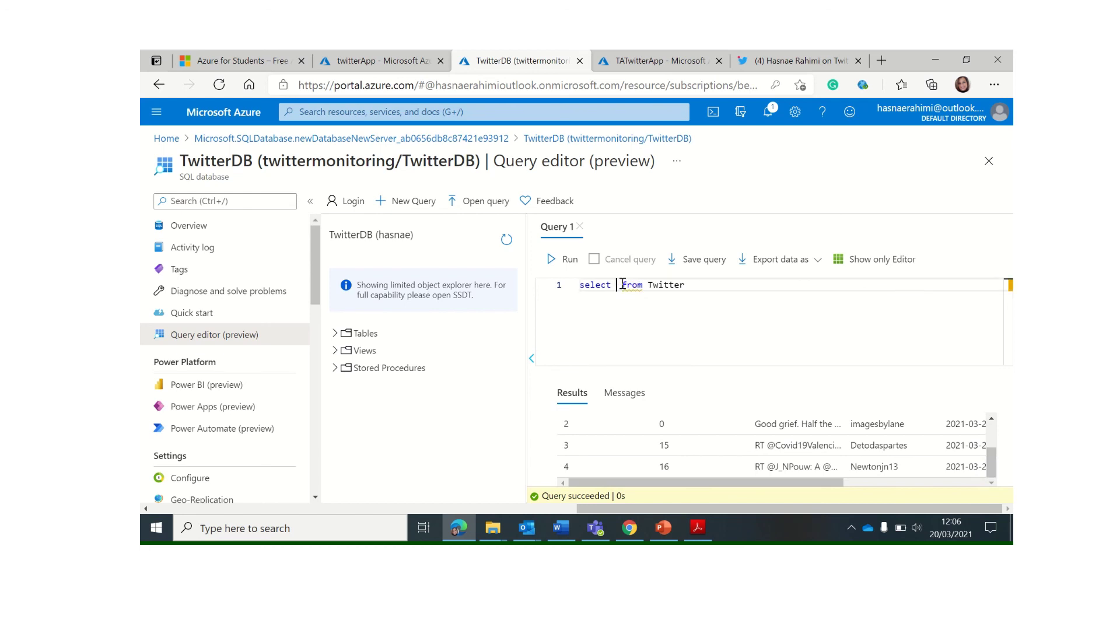
type("TweetText")
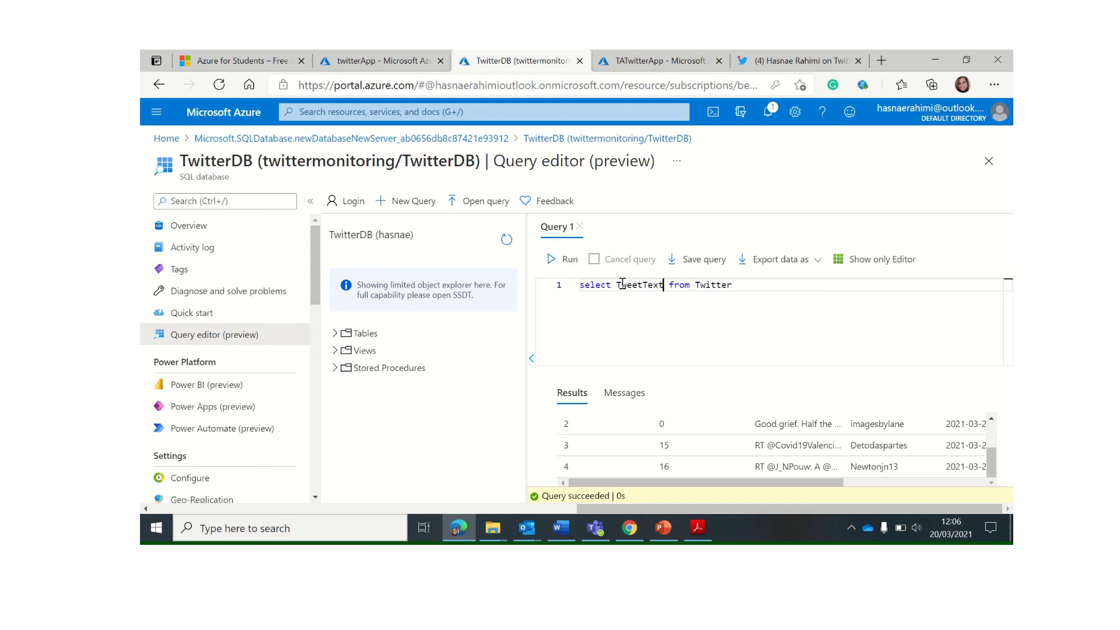
left_click(564, 262)
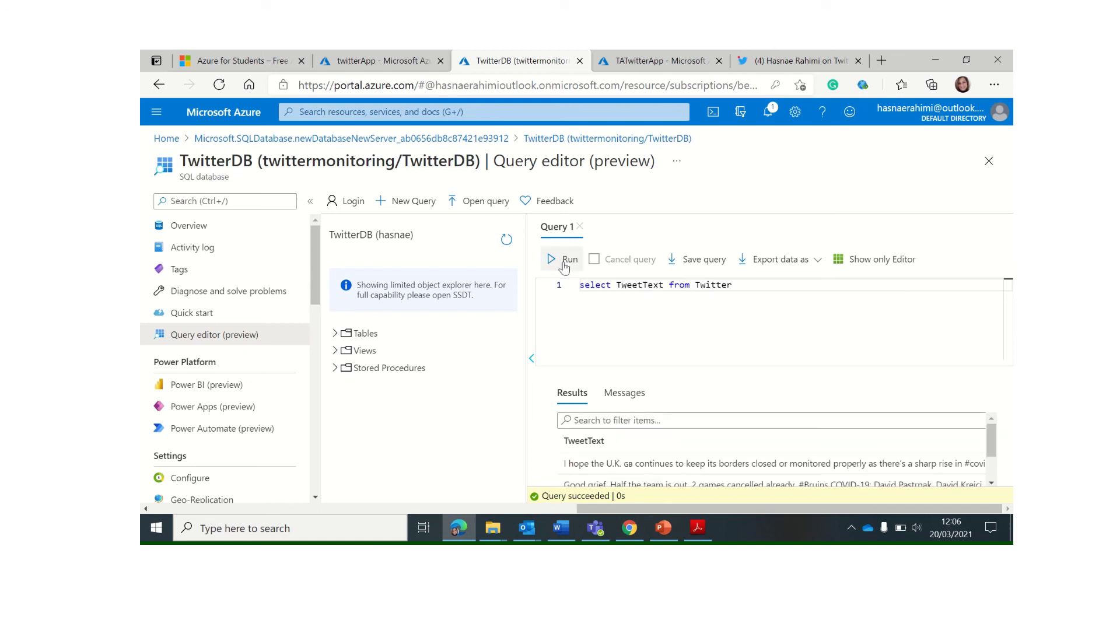
scroll(565, 424, "down", 2)
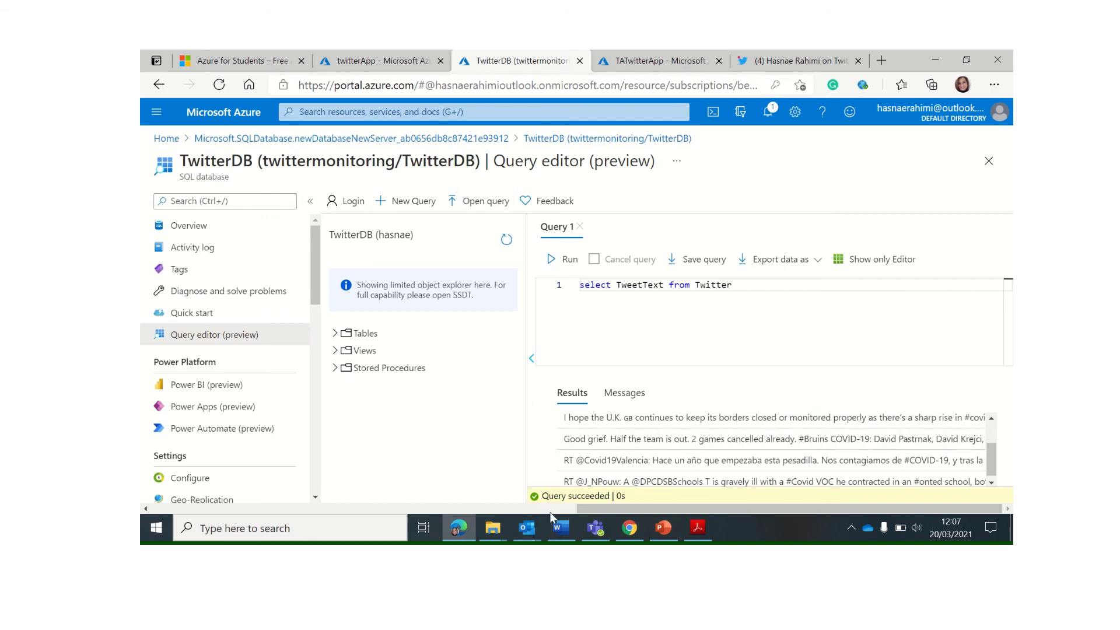
Read the newest 0.5-sentiment alert in Outlook, highlighting its key phrases and #covid hashtag
left_click(526, 528)
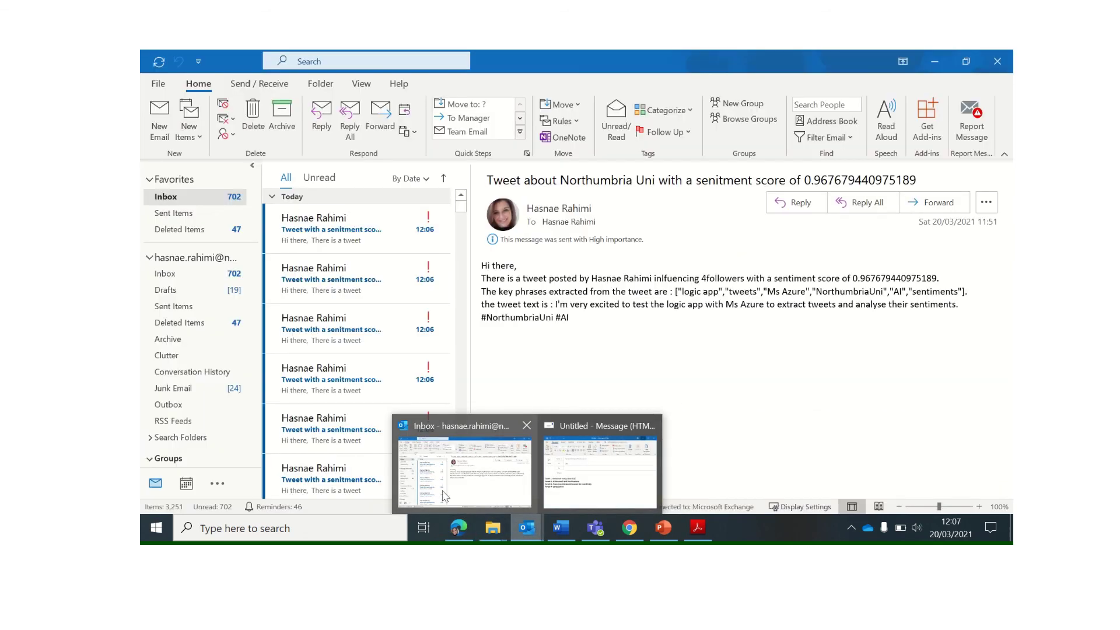
left_click(464, 486)
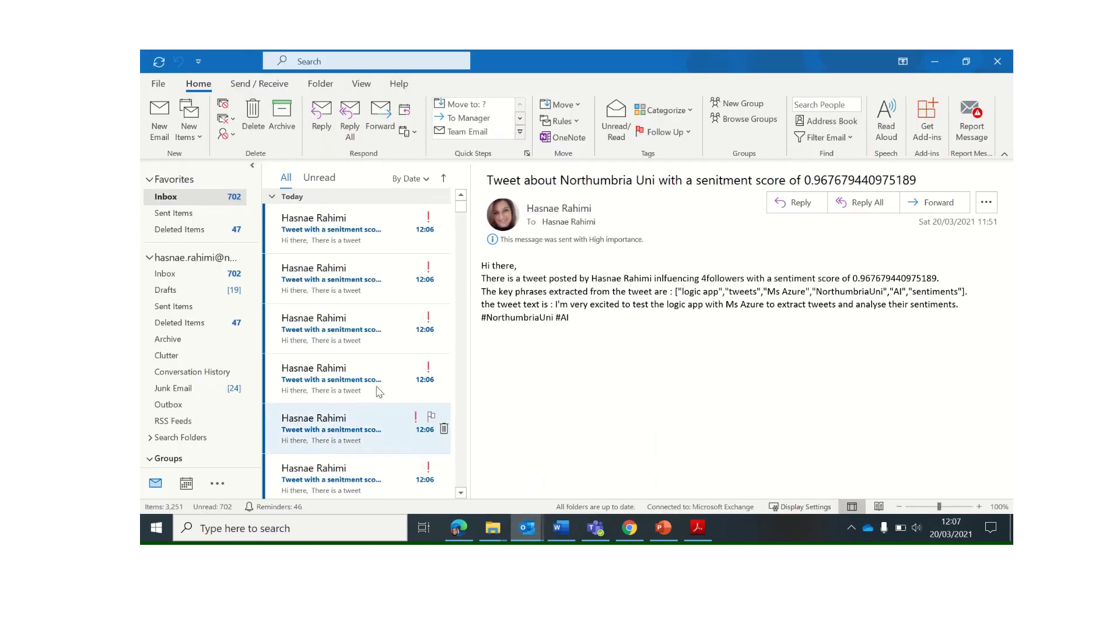
scroll(374, 338, "down", 1)
key("Up")
key("Up")
key("Up")
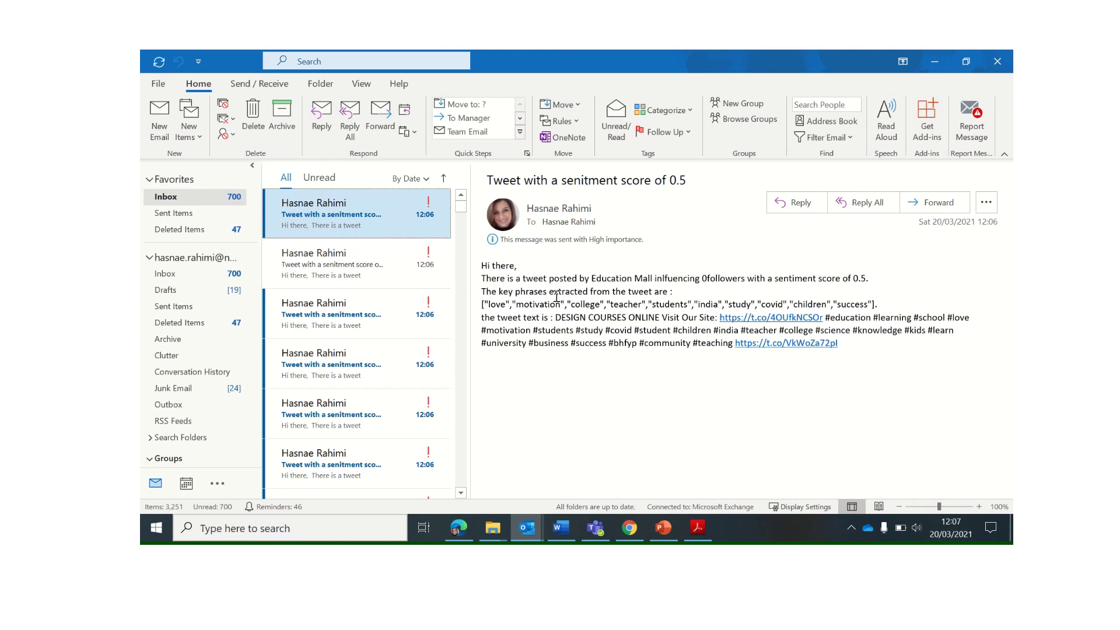
left_click(505, 298)
left_click_drag(506, 298, 827, 305)
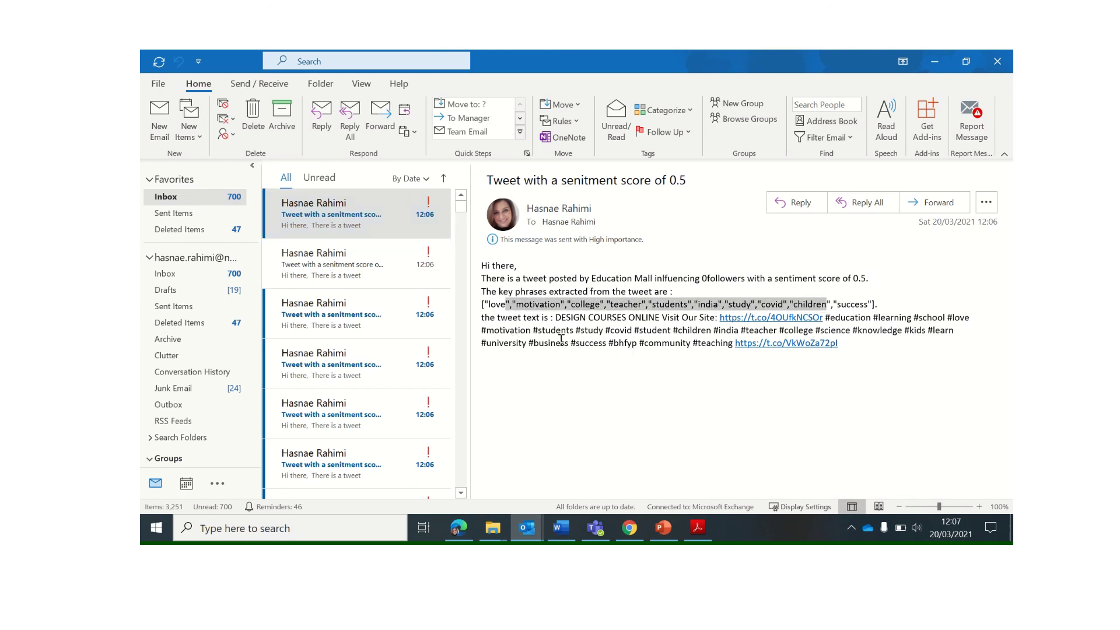
left_click_drag(606, 330, 652, 331)
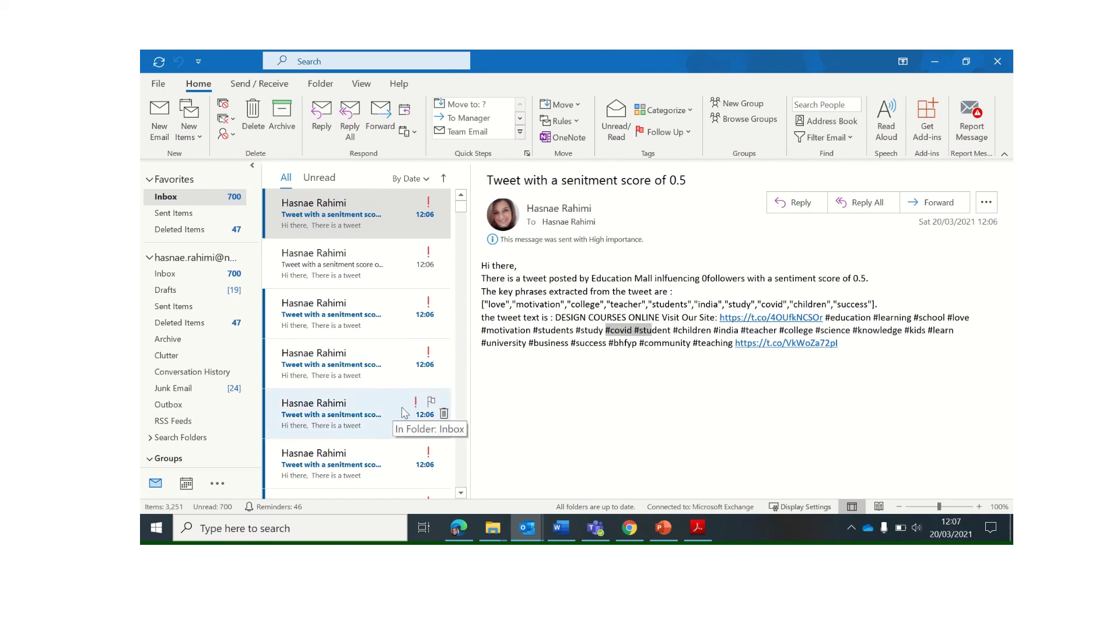
left_click(451, 528)
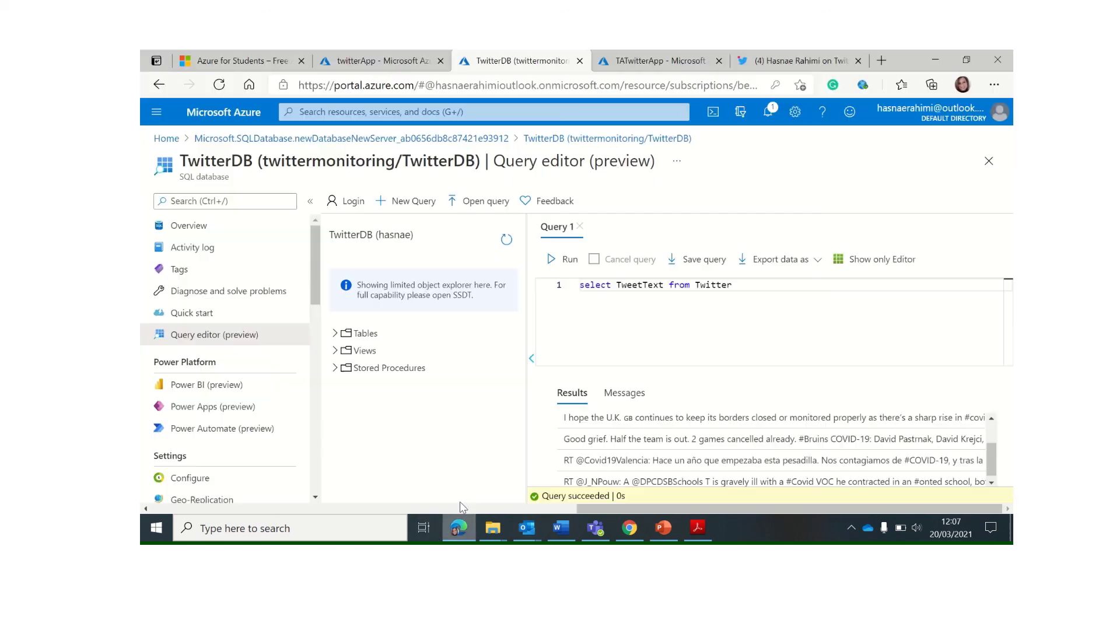
Disable the twitterApp logic app from its Overview page, leaving it with 2 successful runs
left_click(376, 64)
left_click(586, 201)
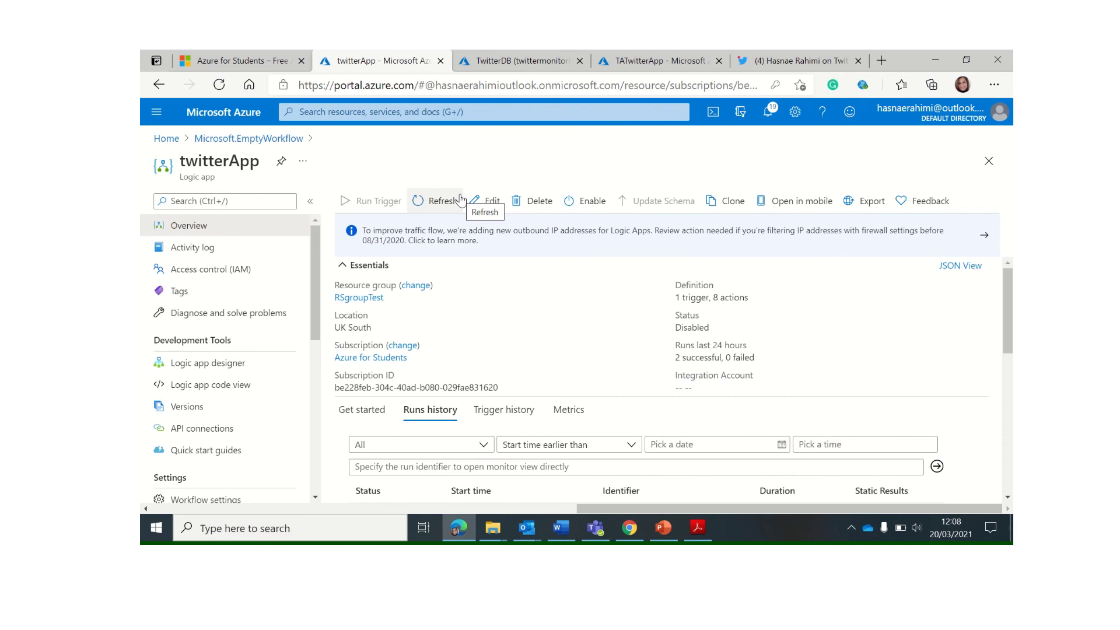
mouse_move(490, 56)
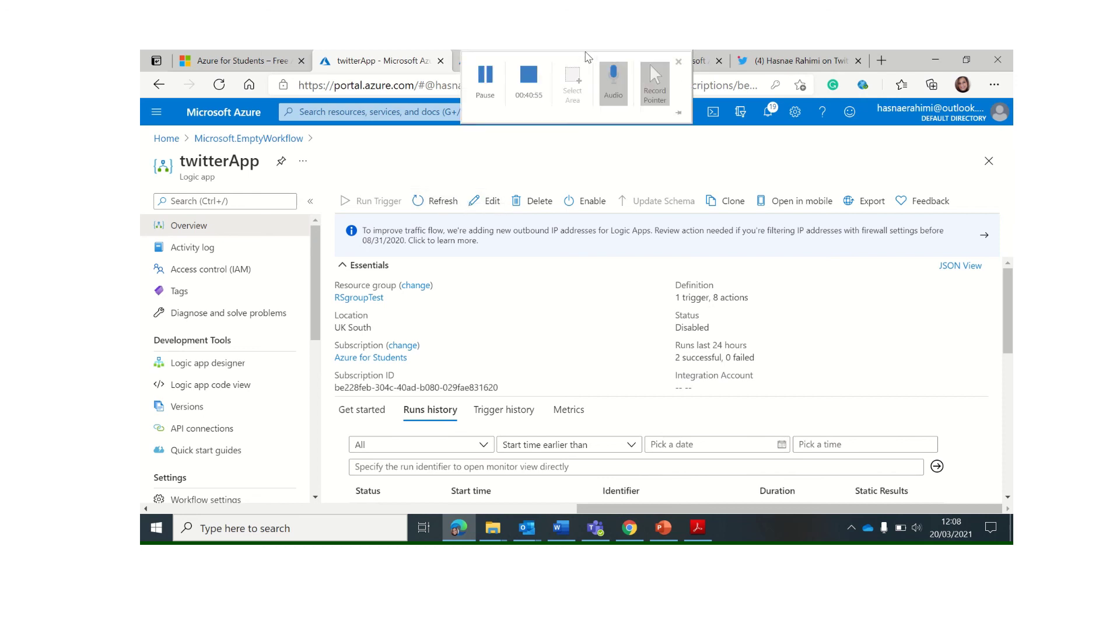